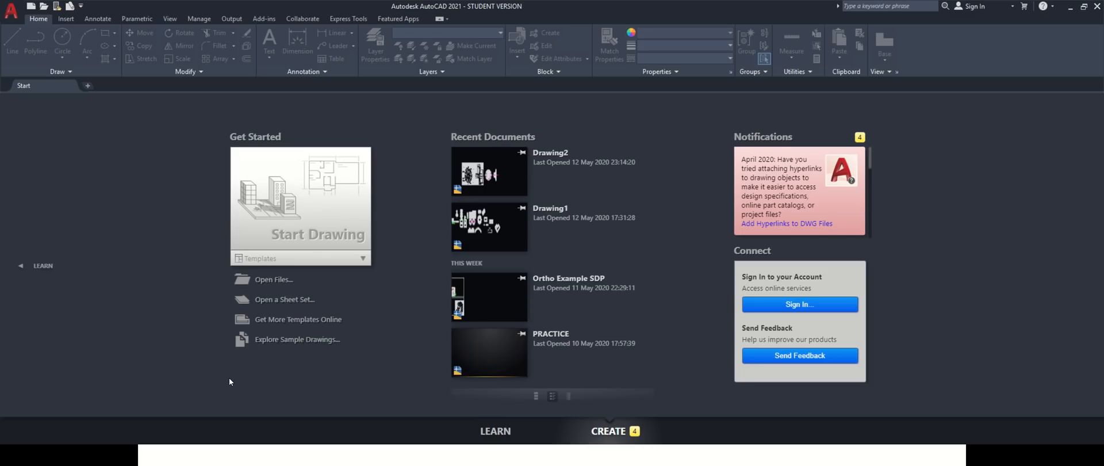
- Start a new drawing and switch the workspace to 3D Modeling
{"action": "left_click", "coordinate": [300, 206]}
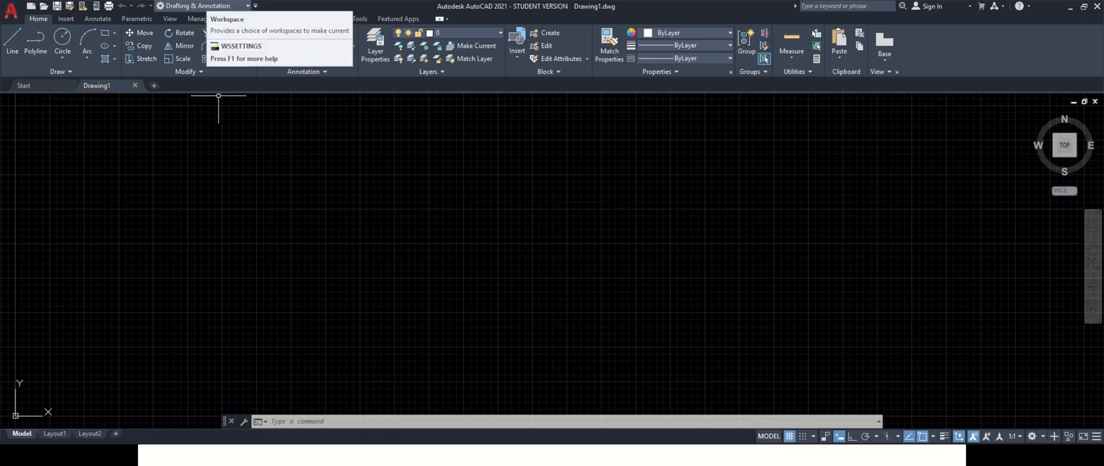
{"action": "left_click", "coordinate": [1043, 436]}
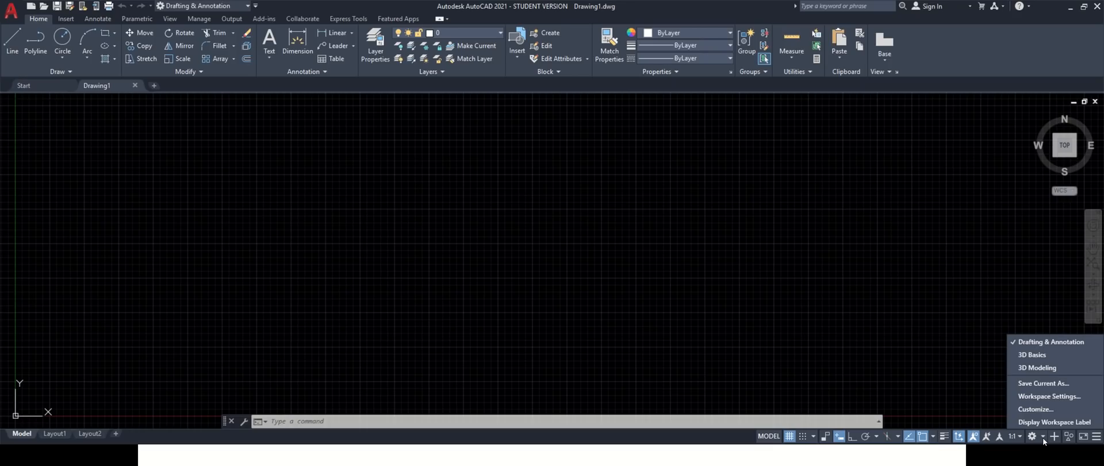
{"action": "left_click", "coordinate": [1038, 368]}
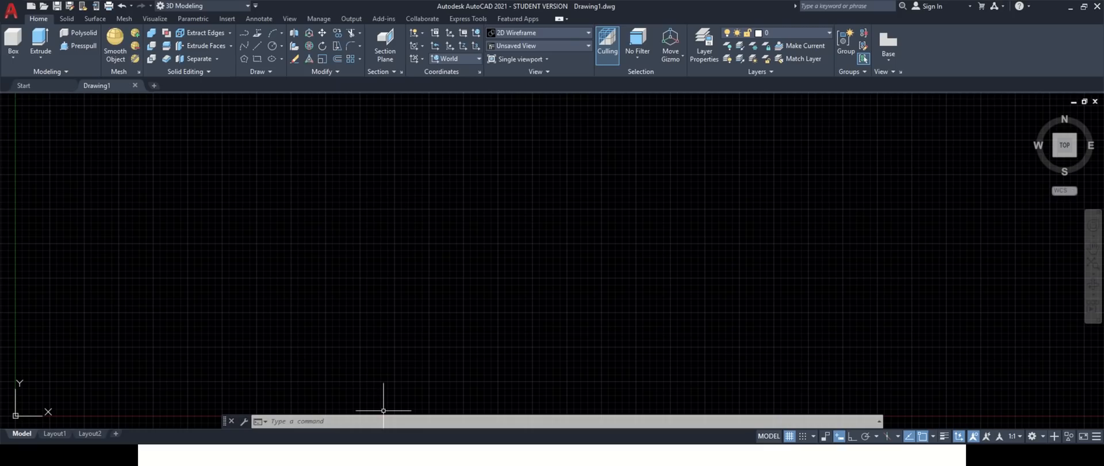
- Configure the drawing units to millimeters for inserted content with a decimal length precision of 0.0
{"action": "type", "text": "un"}
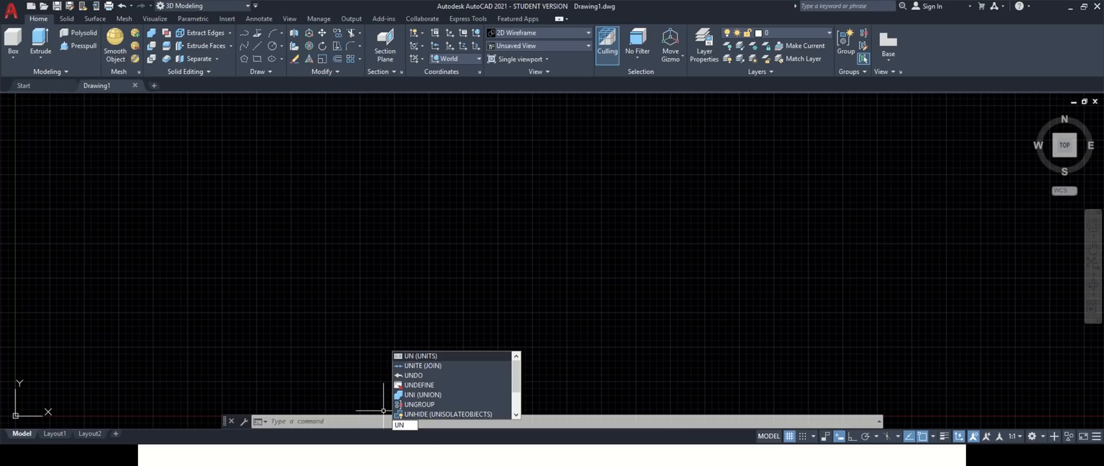
{"action": "key", "text": "Return"}
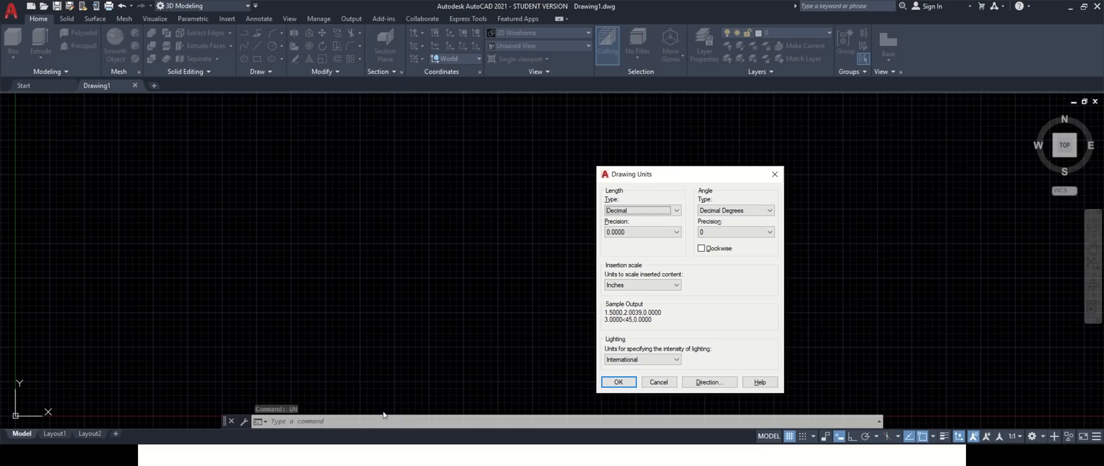
{"action": "left_click", "coordinate": [661, 285]}
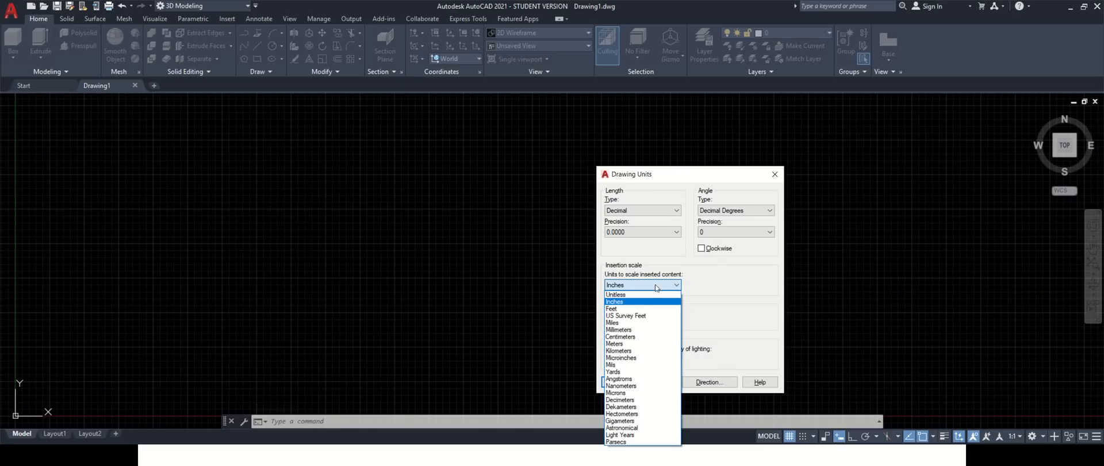
{"action": "left_click", "coordinate": [641, 329]}
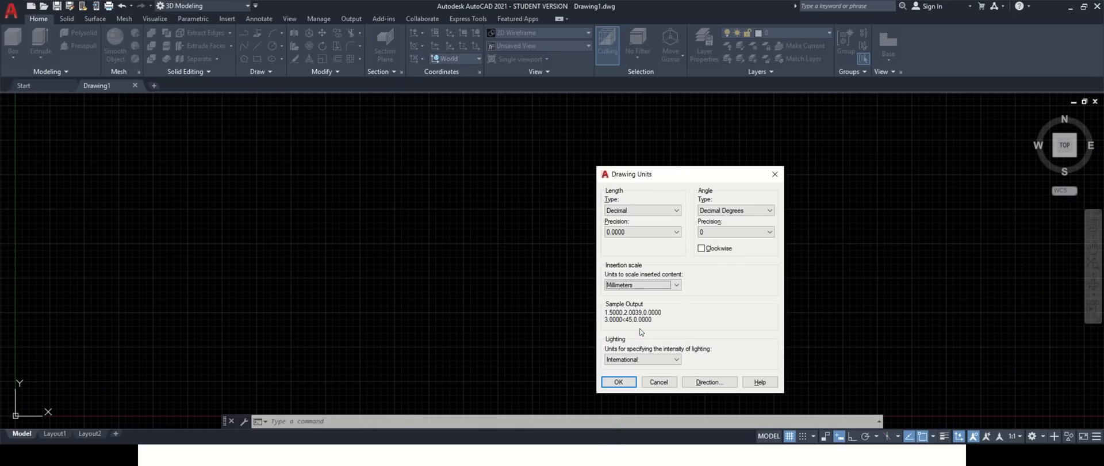
{"action": "left_click", "coordinate": [653, 232]}
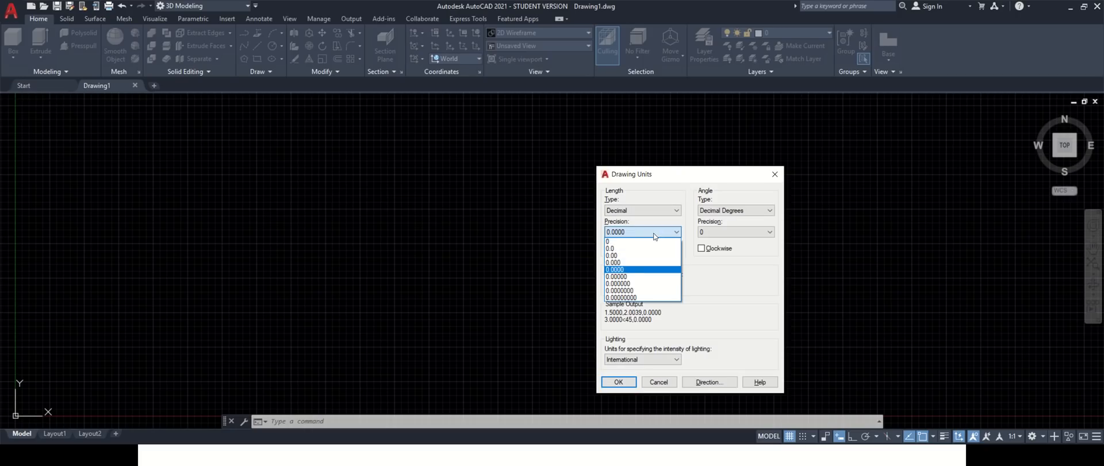
{"action": "left_click", "coordinate": [629, 249]}
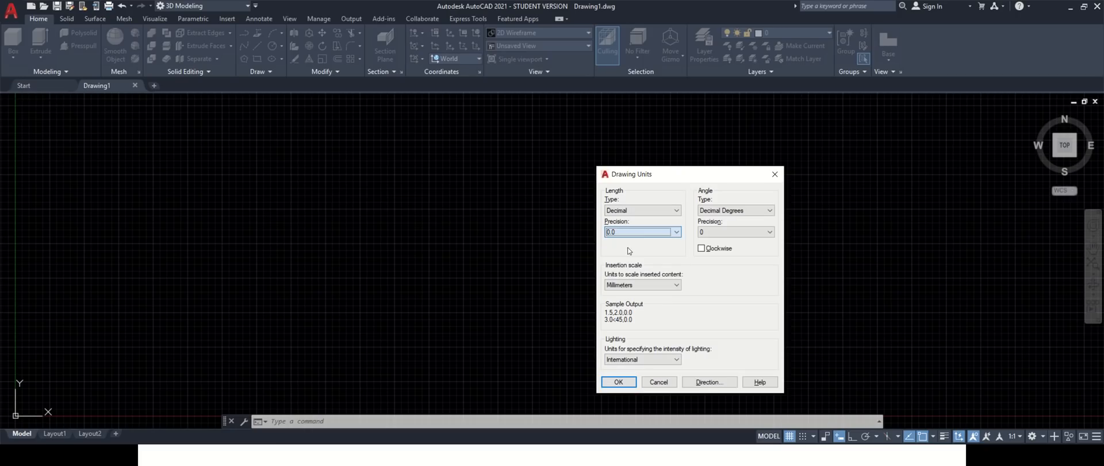
{"action": "left_click", "coordinate": [618, 382]}
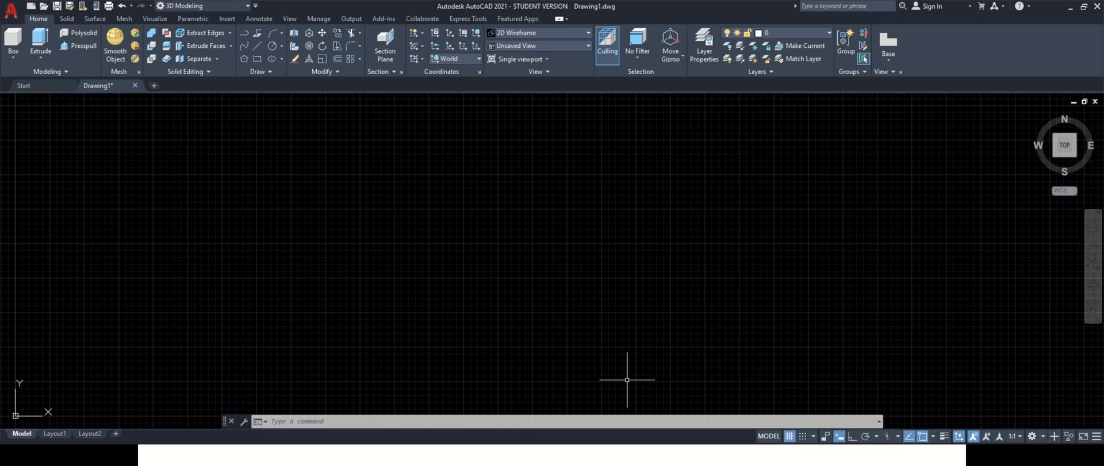
- Set the drawing limits from 0,0 to 420,297 and zoom to show the whole area
{"action": "left_click", "coordinate": [539, 422]}
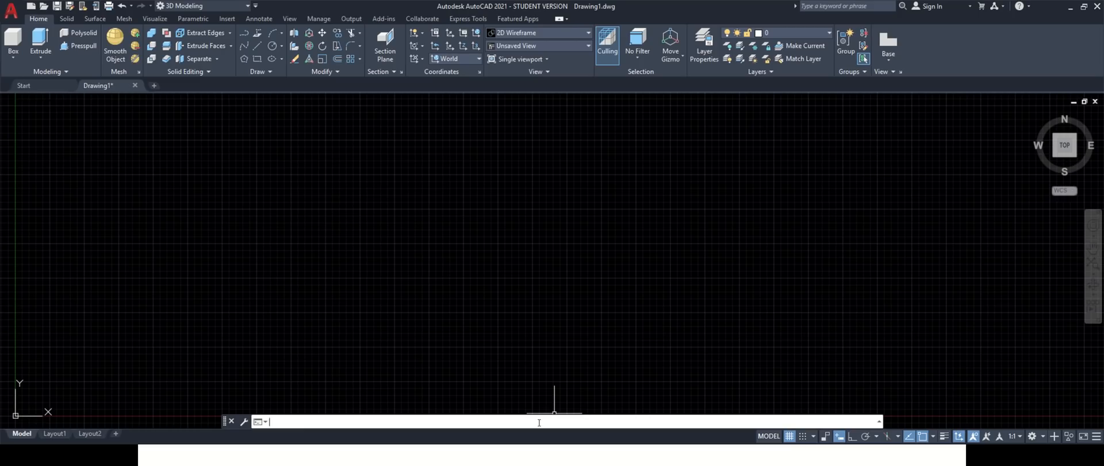
{"action": "type", "text": "LIM"}
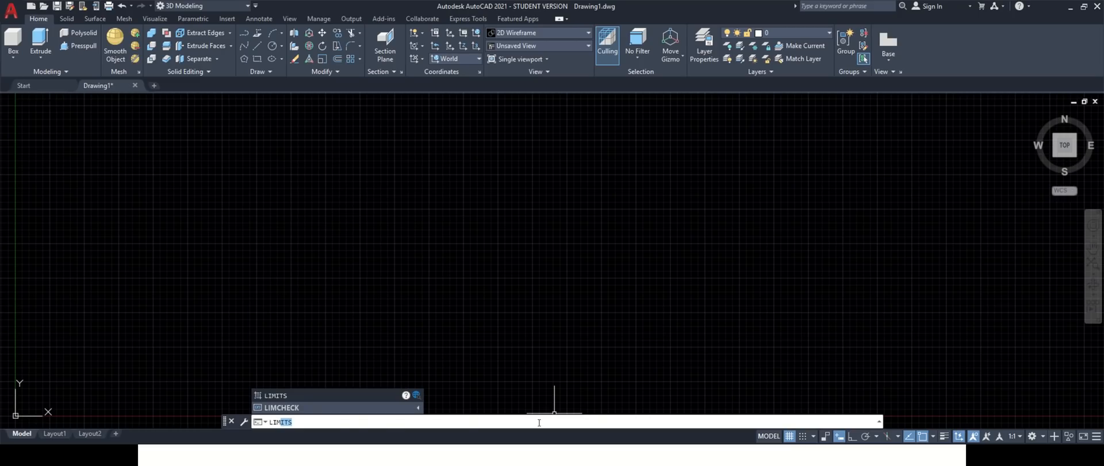
{"action": "key", "text": "Return"}
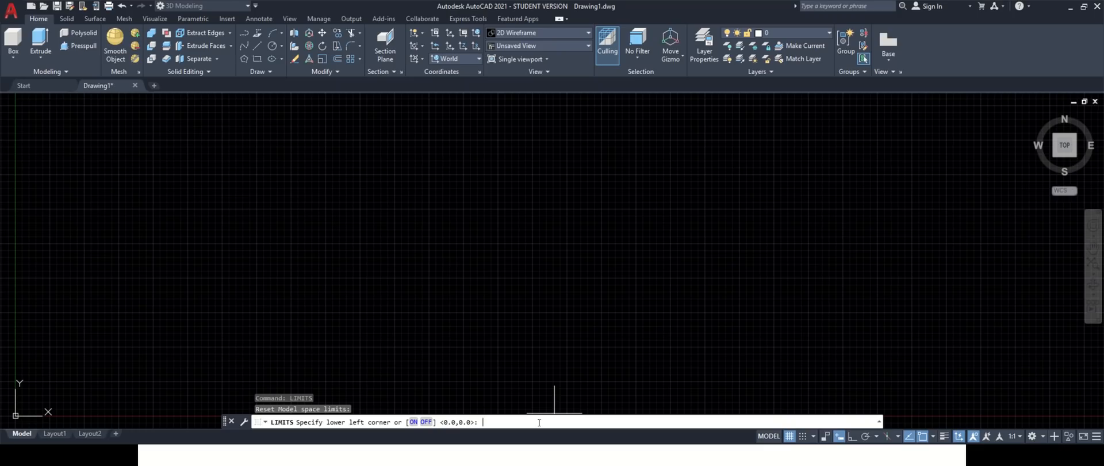
{"action": "type", "text": "0,0"}
{"action": "key", "text": "Return"}
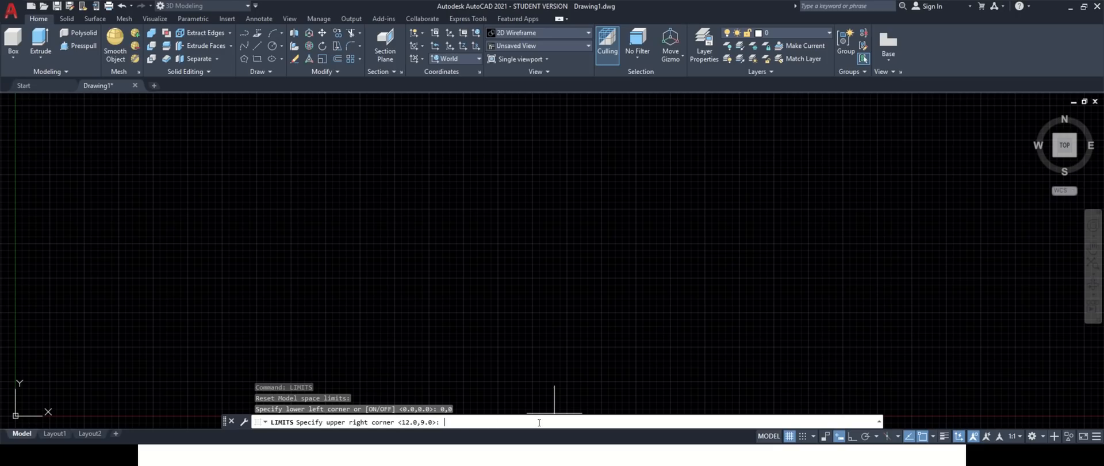
{"action": "type", "text": "420,297"}
{"action": "key", "text": "Return"}
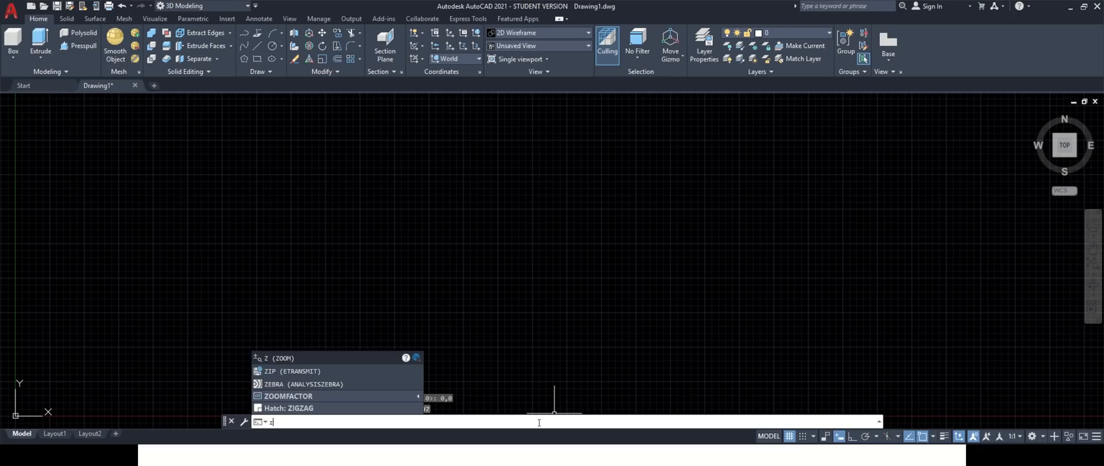
{"action": "key", "text": "Return"}
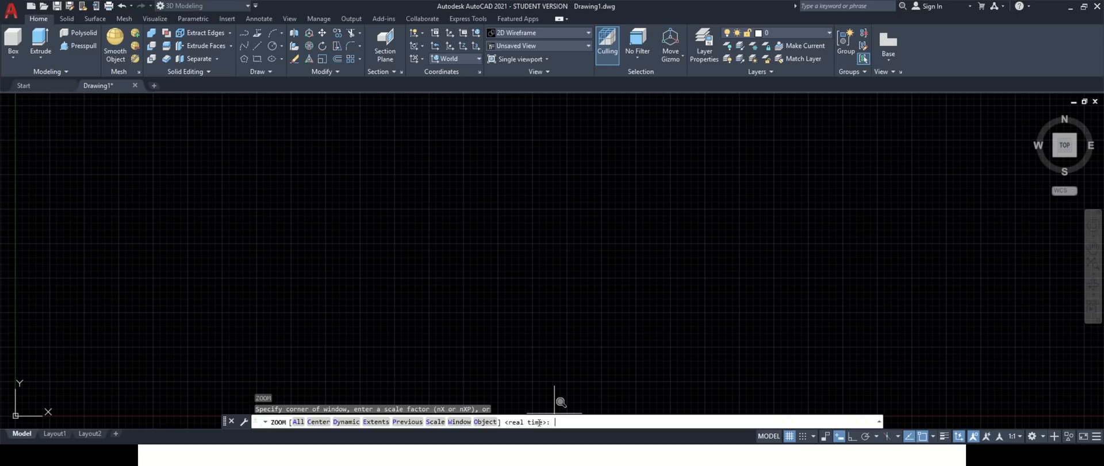
{"action": "type", "text": "a"}
{"action": "key", "text": "Return"}
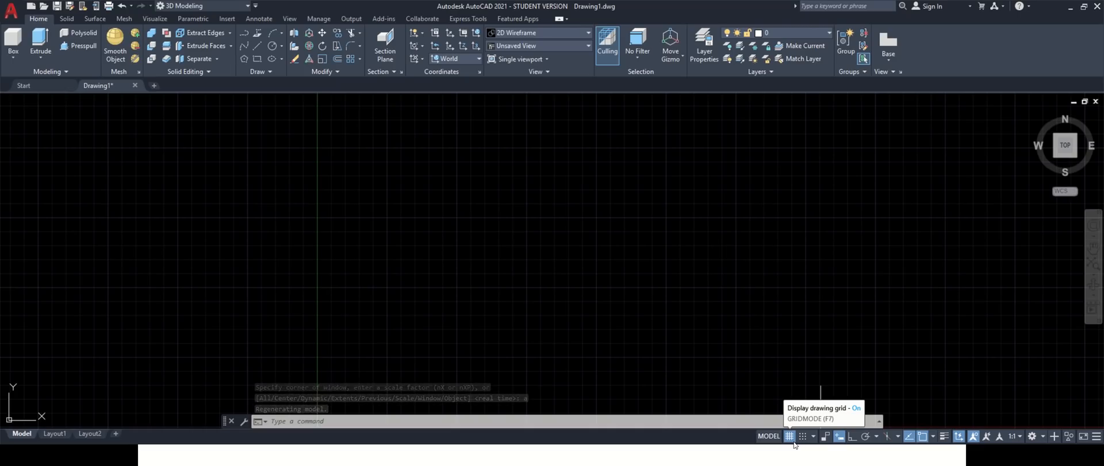
- Turn on ortho mode and draw a rectangle 40 mm wide and 30 mm high in the top view
{"action": "left_click", "coordinate": [851, 436]}
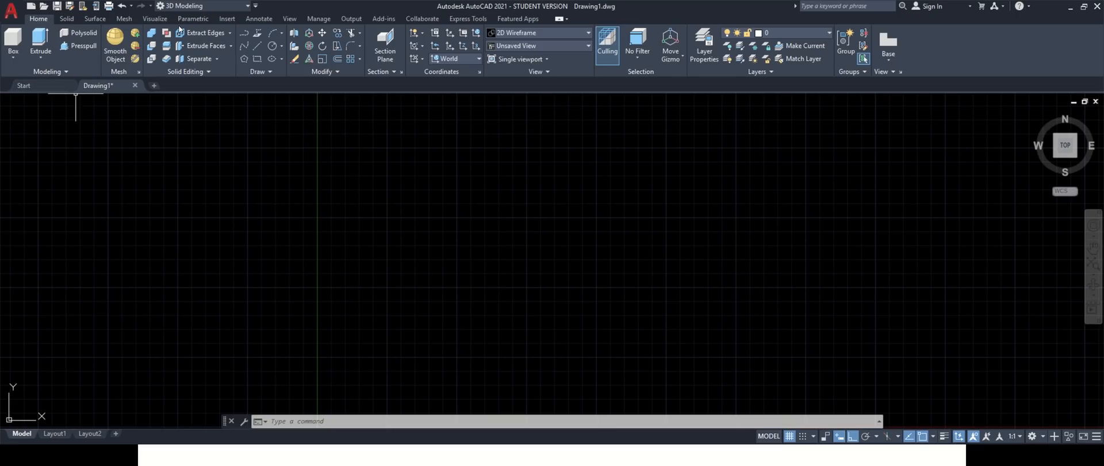
{"action": "left_click", "coordinate": [256, 58]}
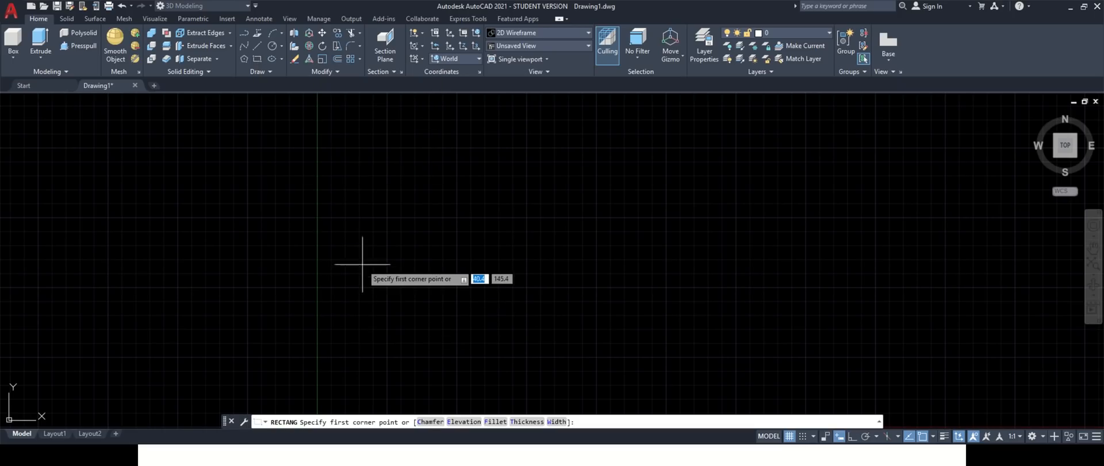
{"action": "left_click", "coordinate": [361, 336]}
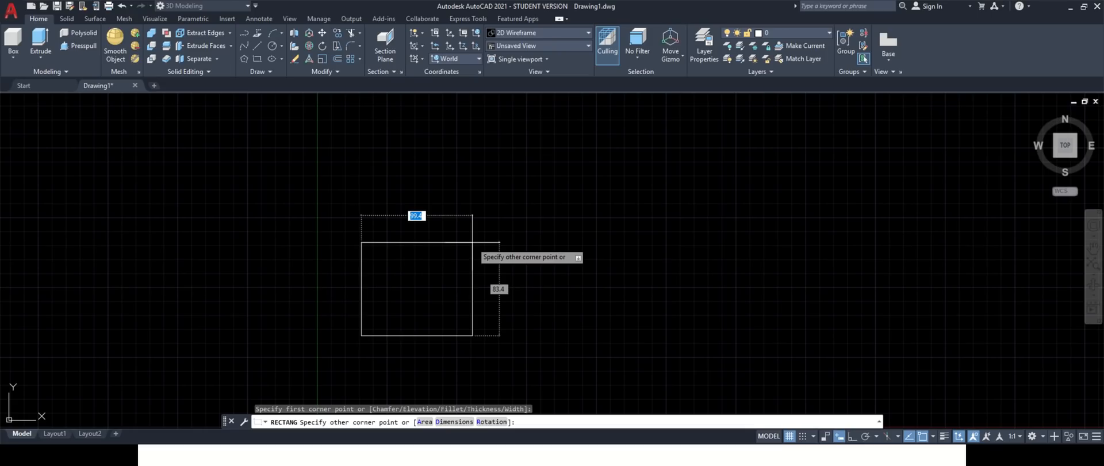
{"action": "type", "text": "40"}
{"action": "key", "text": "Tab"}
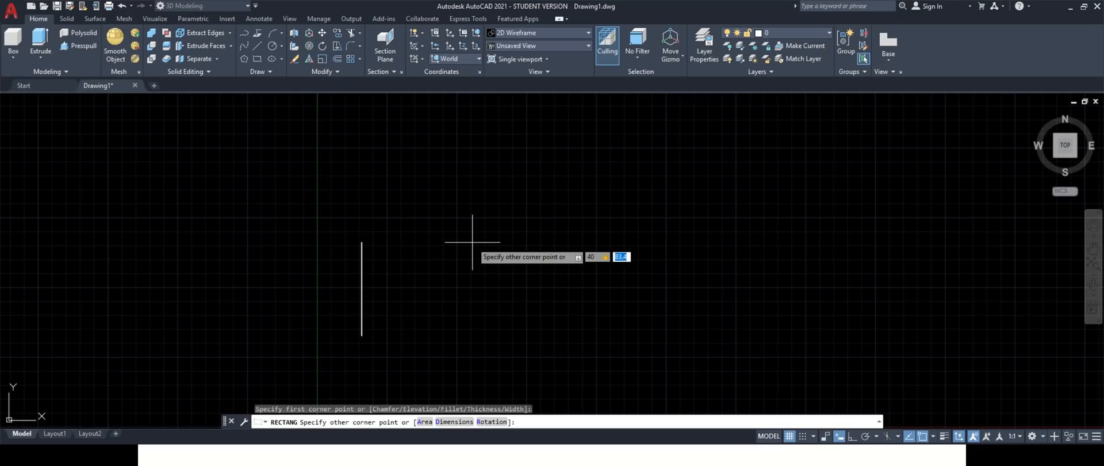
{"action": "type", "text": "30"}
{"action": "key", "text": "Return"}
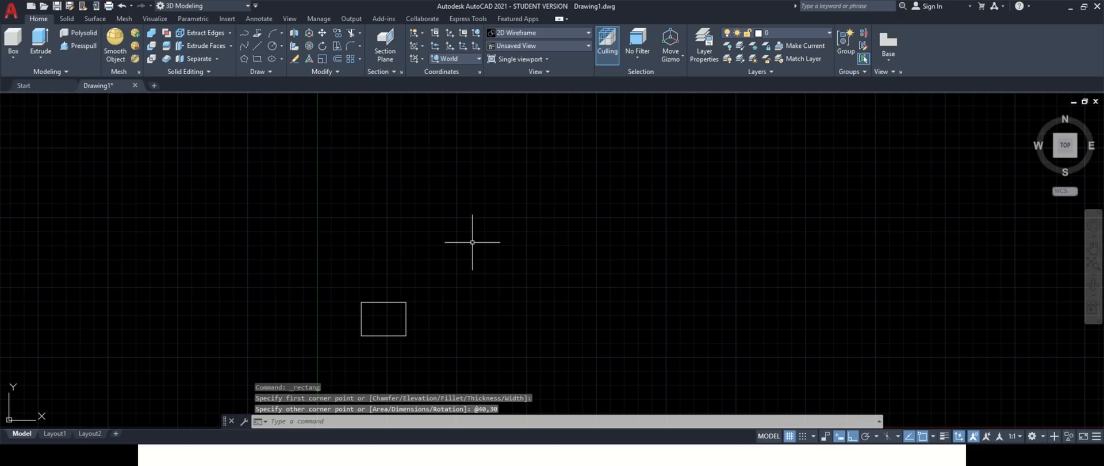
{"action": "scroll", "coordinate": [387, 343], "scroll_direction": "down", "scroll_amount": 3}
{"action": "scroll", "coordinate": [394, 335], "scroll_direction": "up", "scroll_amount": 5}
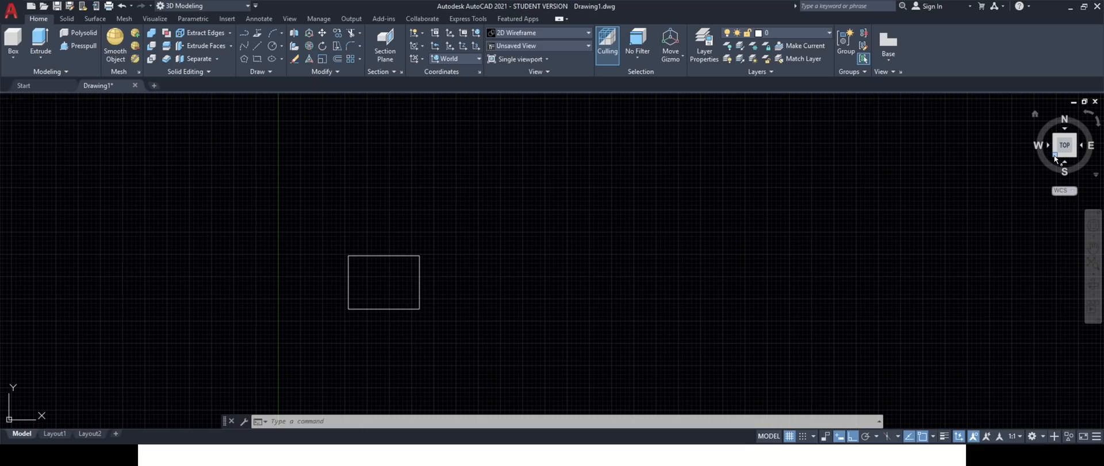
- Switch to the SW isometric view and extrude the rectangle into a solid 25 mm high
{"action": "left_click", "coordinate": [1055, 157]}
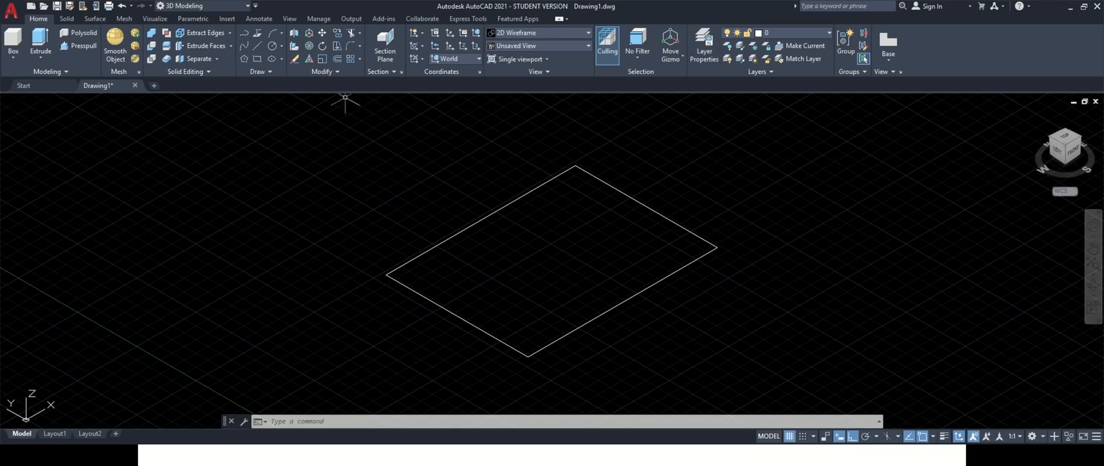
{"action": "left_click", "coordinate": [41, 46]}
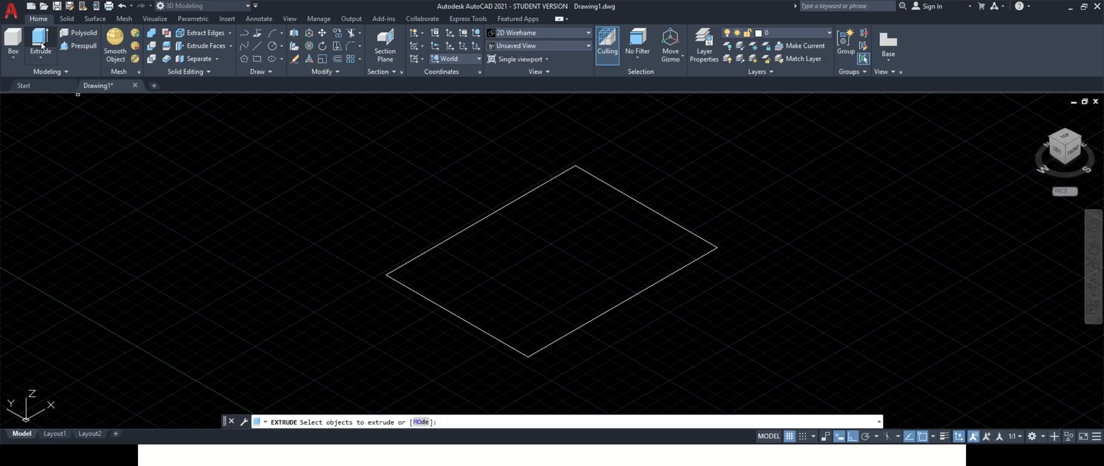
{"action": "left_click", "coordinate": [544, 346]}
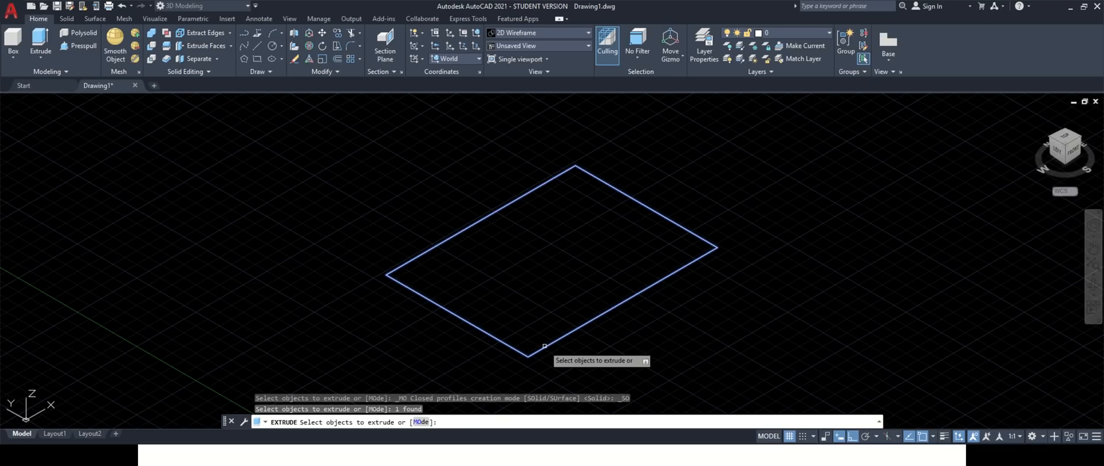
{"action": "key", "text": "Return"}
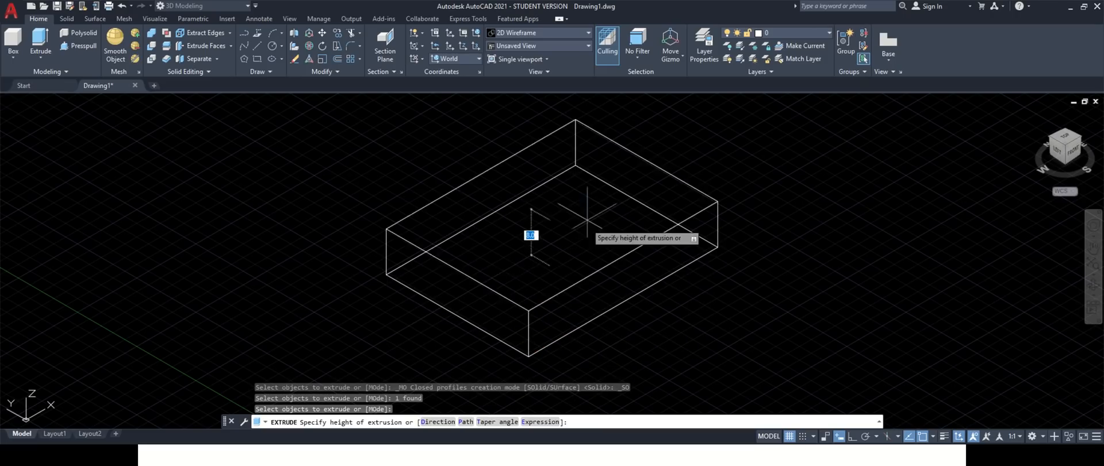
{"action": "scroll", "coordinate": [589, 173], "scroll_direction": "down", "scroll_amount": 2}
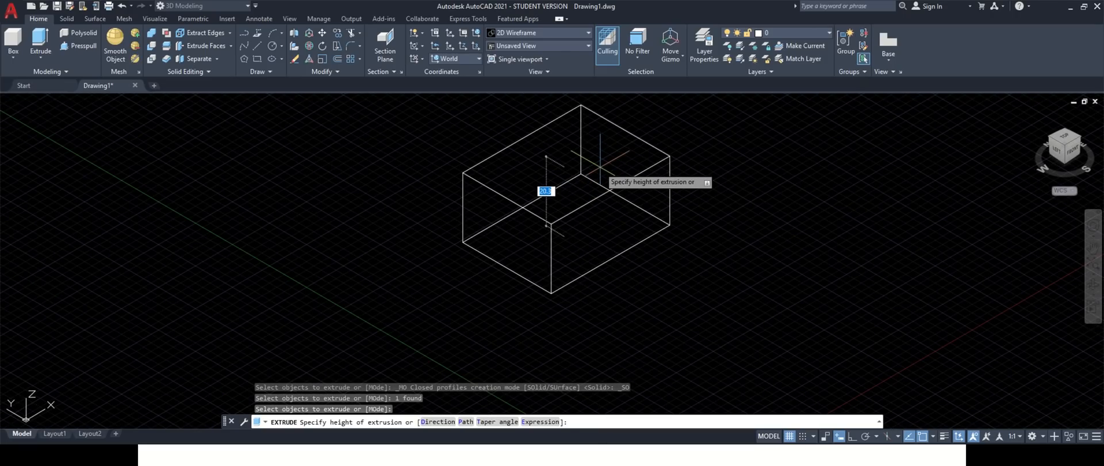
{"action": "type", "text": "25"}
{"action": "key", "text": "Return"}
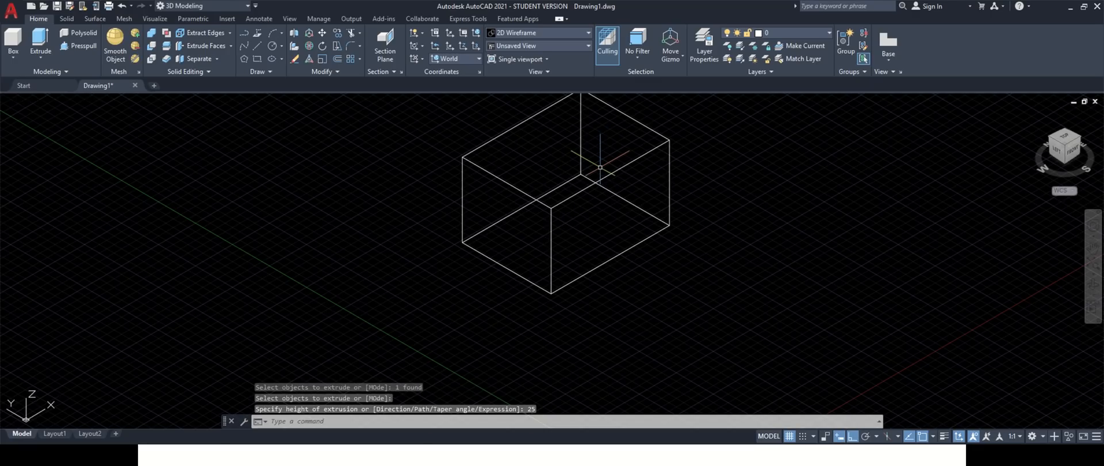
{"action": "scroll", "coordinate": [591, 259], "scroll_direction": "down", "scroll_amount": 2}
{"action": "scroll", "coordinate": [590, 122], "scroll_direction": "up", "scroll_amount": 2}
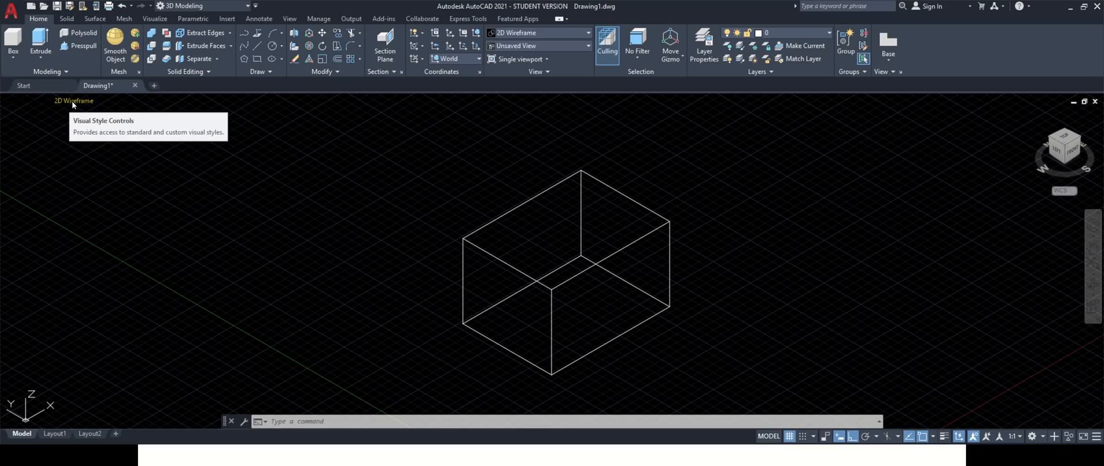
- Try the Conceptual and Hidden visual styles on the box and finish with the Realistic style
{"action": "left_click", "coordinate": [73, 103]}
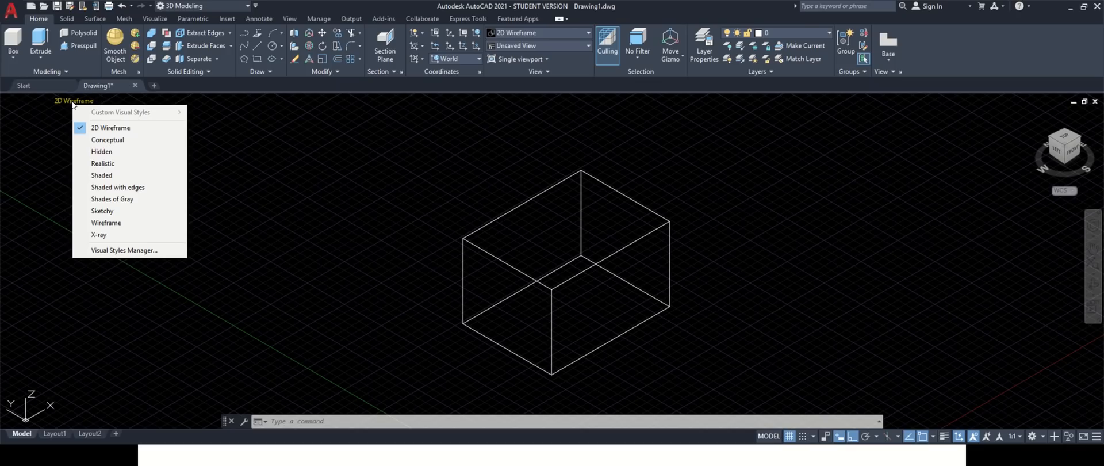
{"action": "left_click", "coordinate": [123, 143]}
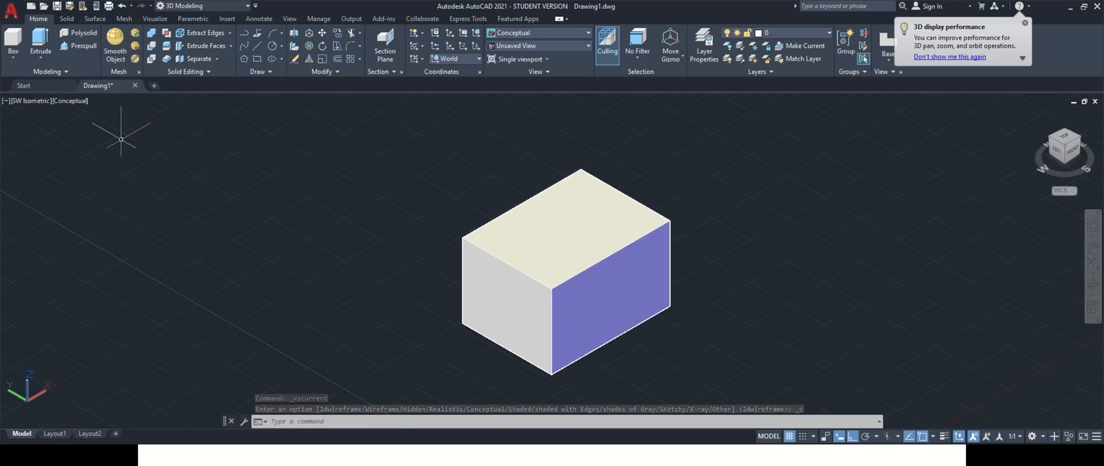
{"action": "left_click", "coordinate": [80, 100]}
{"action": "left_click", "coordinate": [118, 152]}
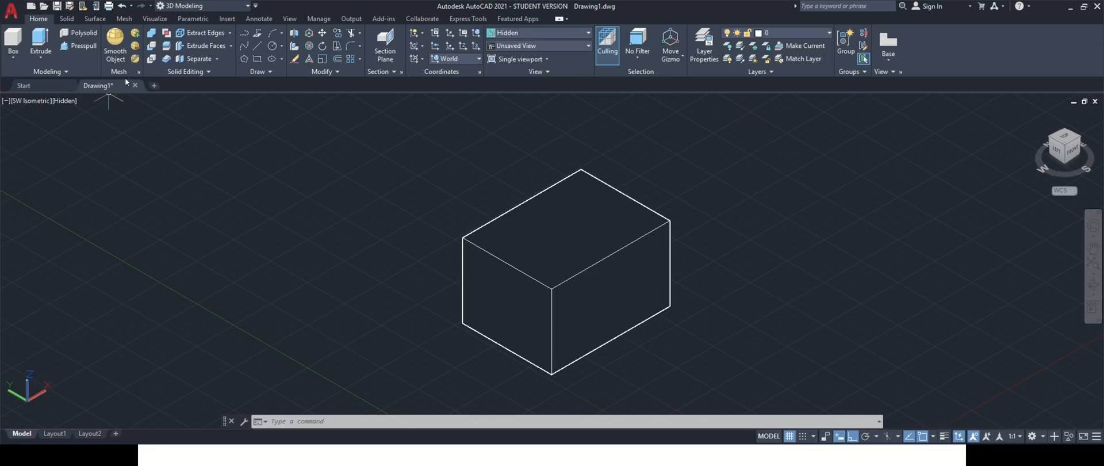
{"action": "left_click", "coordinate": [63, 102]}
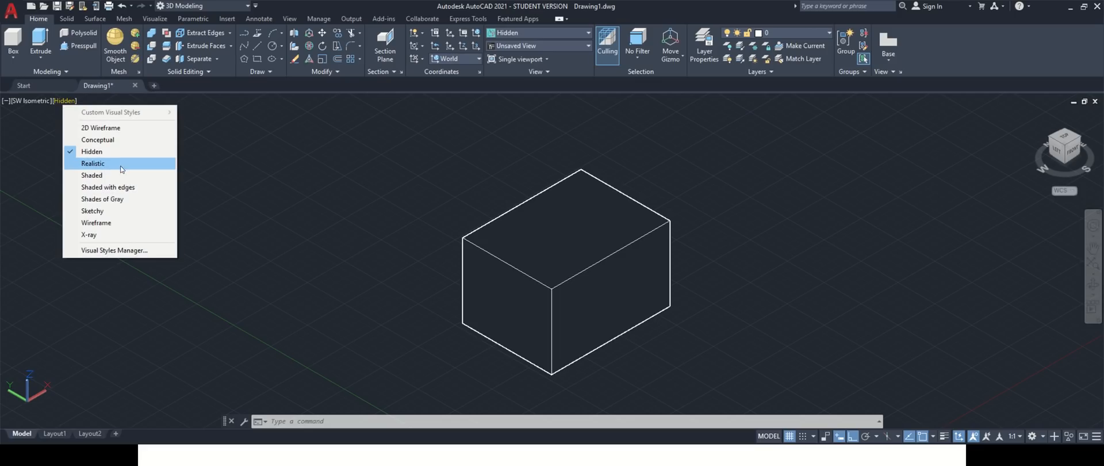
{"action": "left_click", "coordinate": [122, 166]}
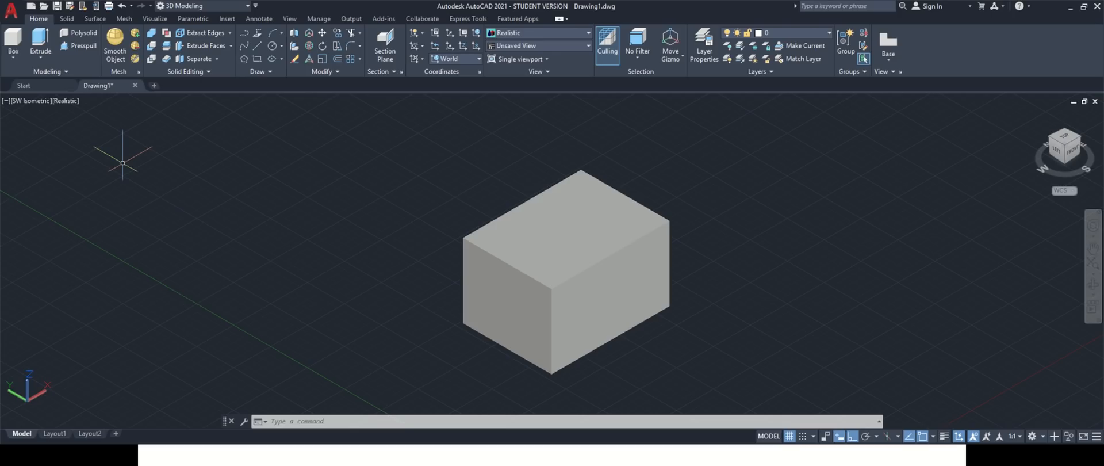
- Try the Shaded and Shaded with edges visual styles on the box and finish with Shades of Gray
{"action": "left_click", "coordinate": [61, 100]}
{"action": "left_click", "coordinate": [108, 176]}
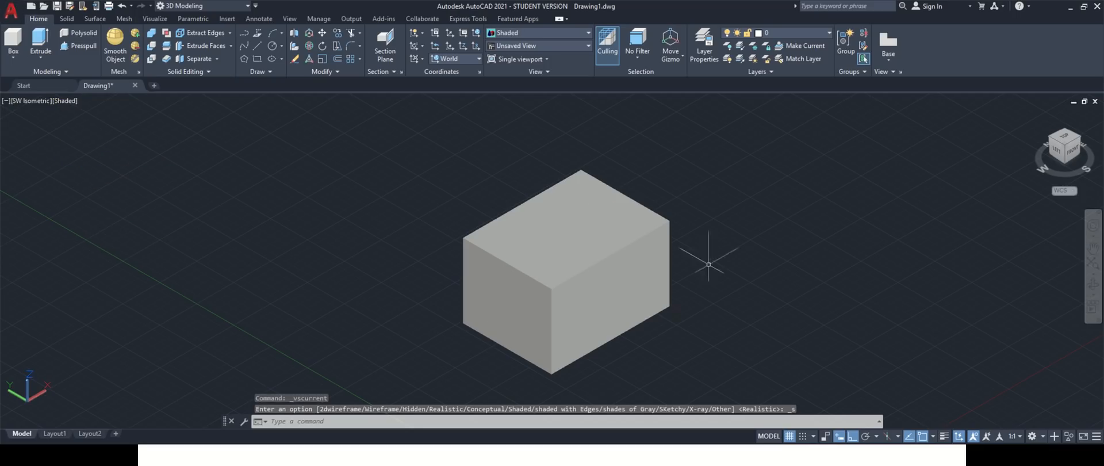
{"action": "left_click", "coordinate": [68, 102]}
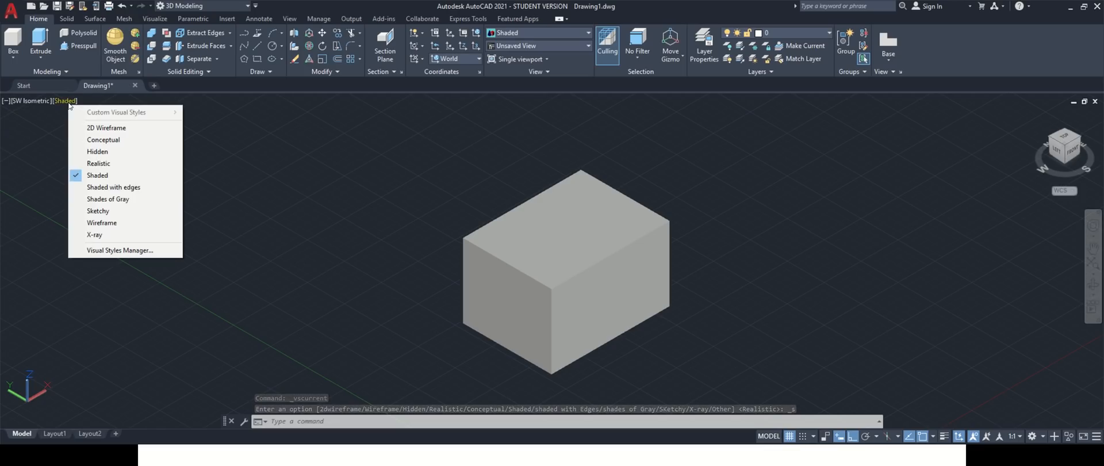
{"action": "left_click", "coordinate": [124, 190]}
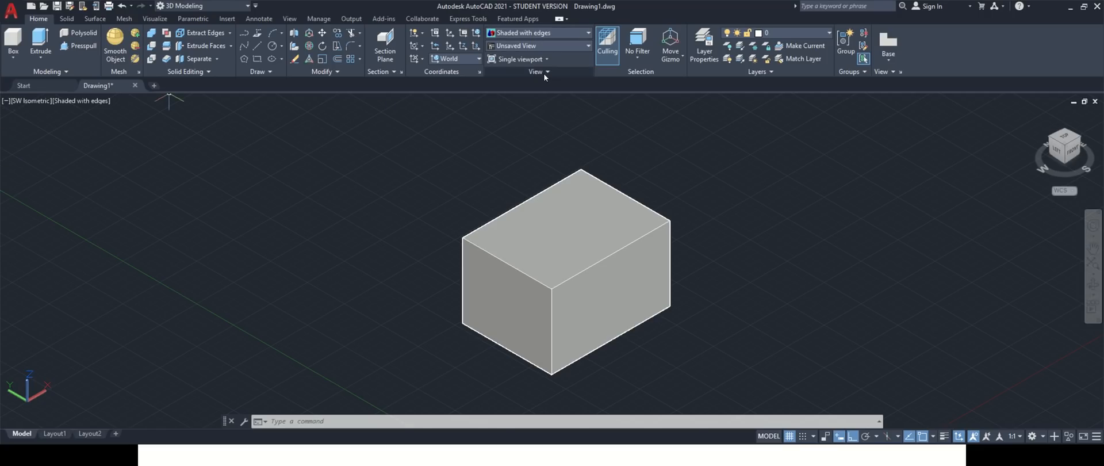
{"action": "left_click", "coordinate": [563, 33]}
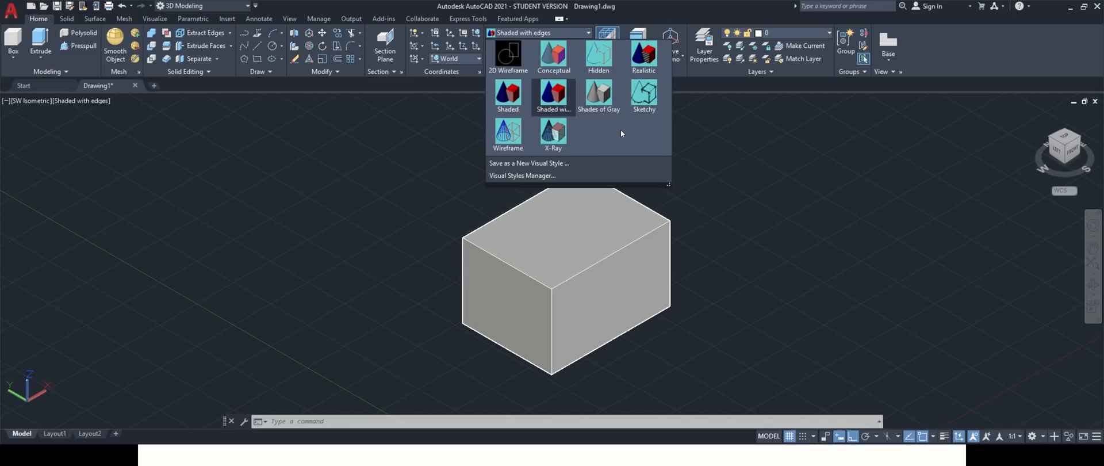
{"action": "left_click", "coordinate": [599, 96]}
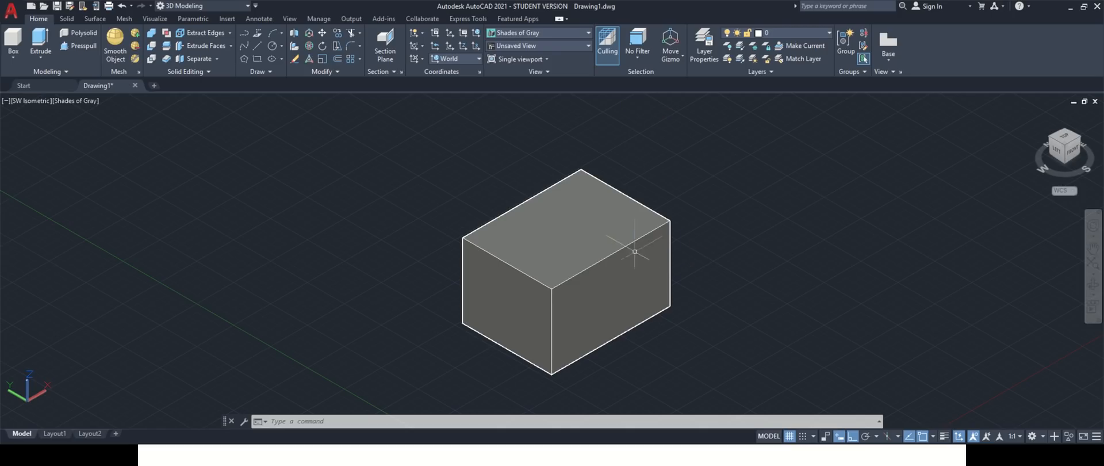
{"action": "key", "text": "Return"}
{"action": "key", "text": "Escape"}
{"action": "key", "text": "Return"}
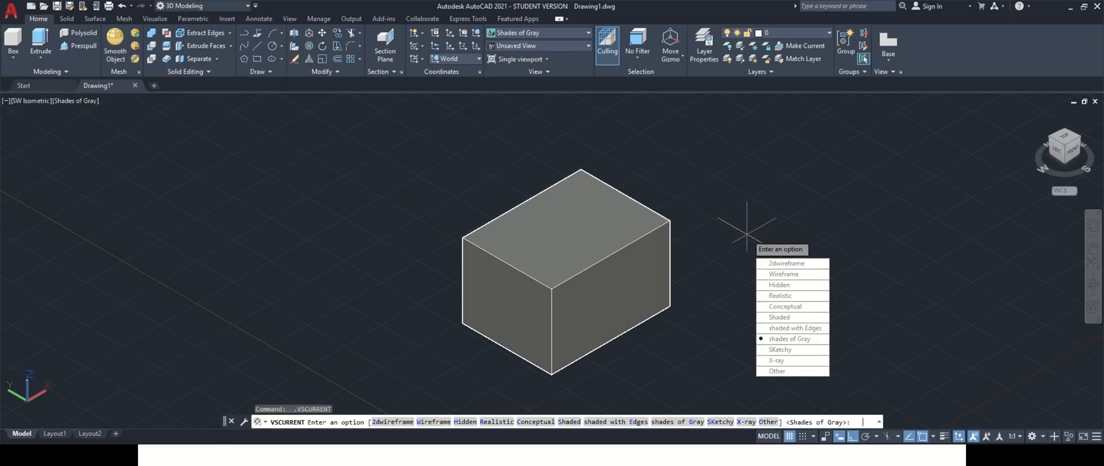
{"action": "key", "text": "Return"}
{"action": "key", "text": "Return"}
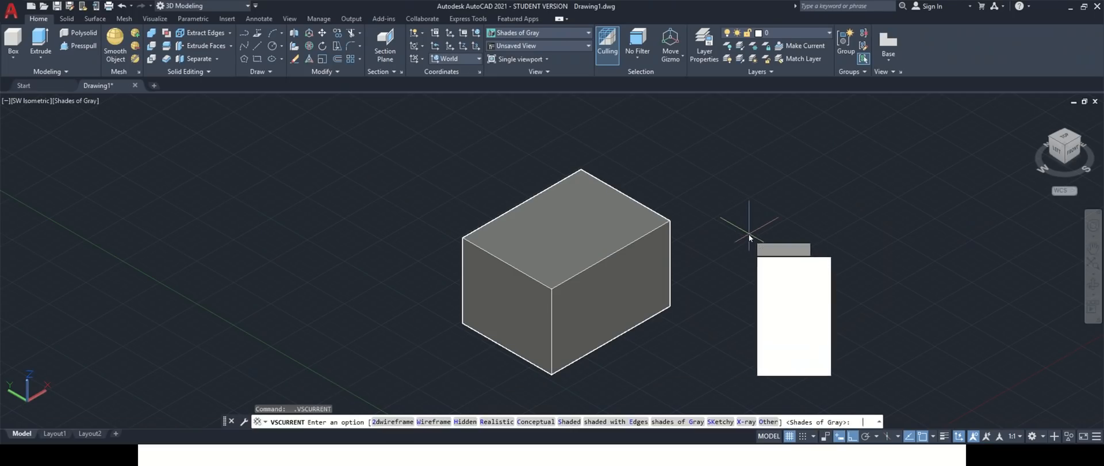
{"action": "middle_click_drag", "start_coordinate": [722, 227], "coordinate": [722, 227]}
{"action": "scroll", "coordinate": [722, 227], "scroll_direction": "down", "scroll_amount": 1}
{"action": "scroll", "coordinate": [744, 232], "scroll_direction": "down", "scroll_amount": 1}
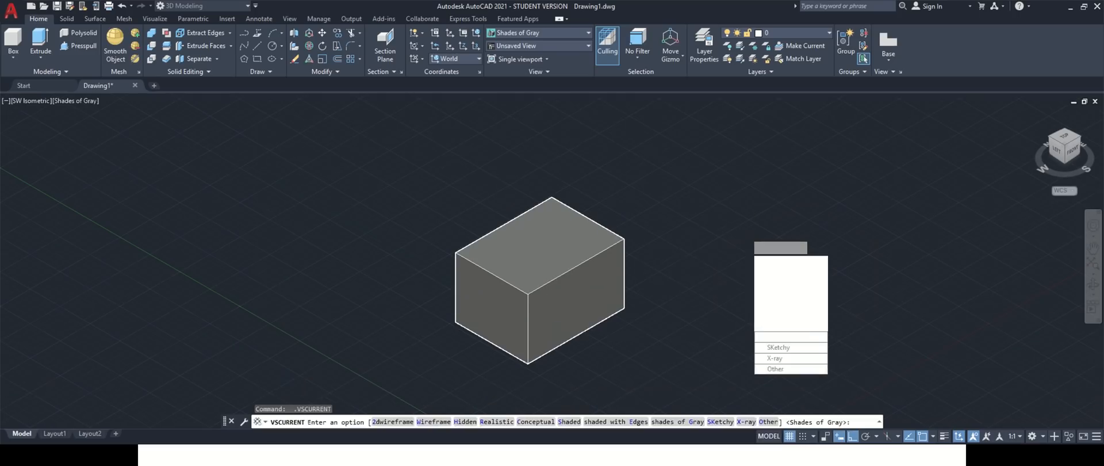
{"action": "key", "text": "Escape"}
{"action": "key", "text": "Return"}
{"action": "middle_click_drag", "start_coordinate": [722, 256], "coordinate": [721, 250]}
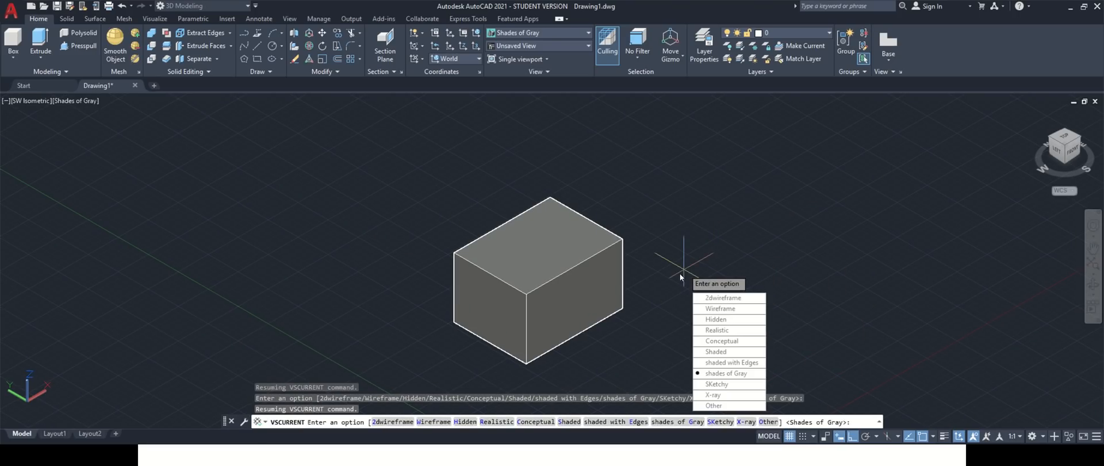
{"action": "key", "text": "Return"}
{"action": "key", "text": "Return"}
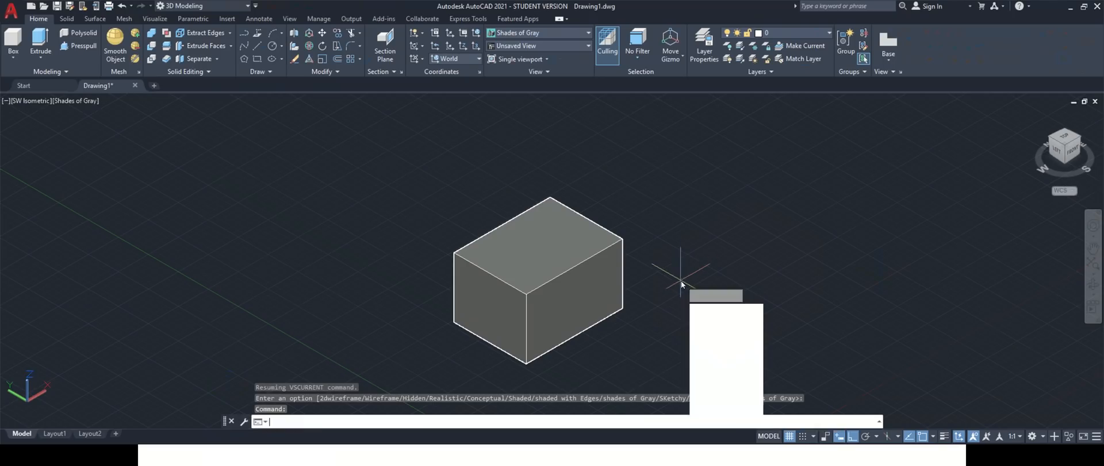
{"action": "middle_click_drag", "start_coordinate": [681, 280], "coordinate": [683, 278]}
{"action": "middle_click", "coordinate": [683, 277]}
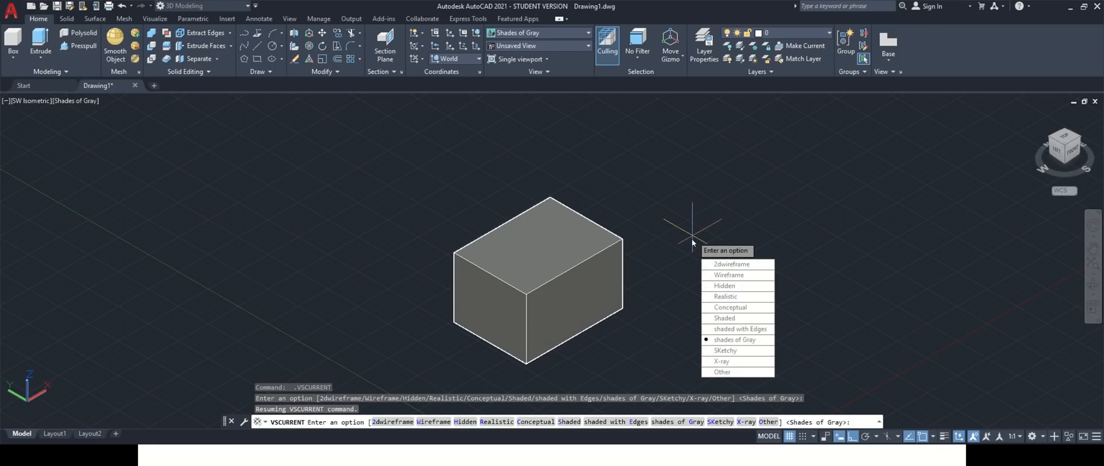
{"action": "key", "text": "Escape"}
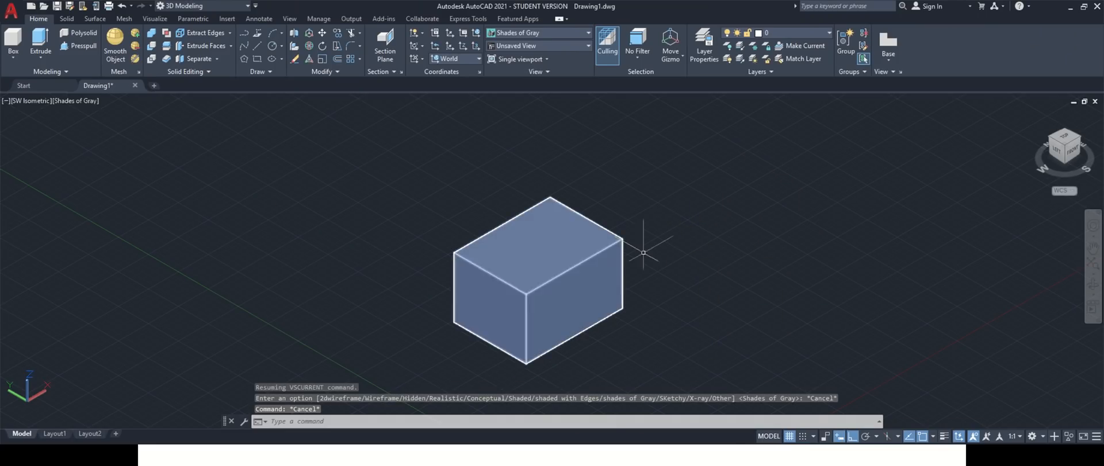
{"action": "key", "text": "Return"}
{"action": "key", "text": "Escape"}
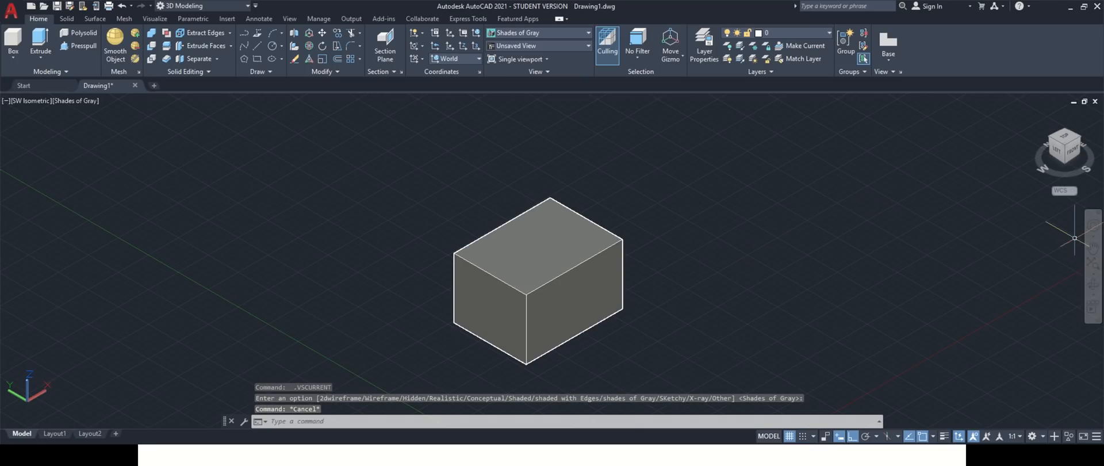
- Orbit around the box to inspect it from other angles and return to the SW Isometric view
{"action": "left_click", "coordinate": [1092, 284]}
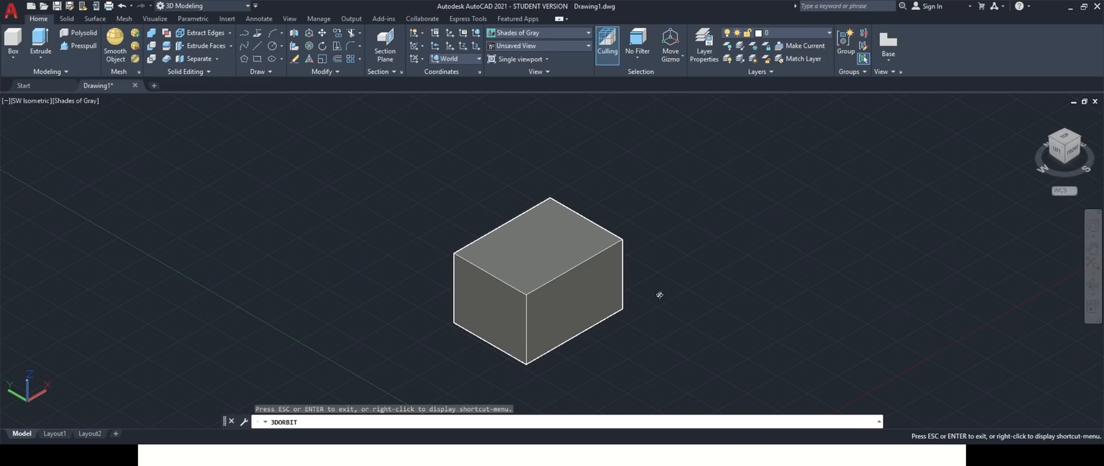
{"action": "left_click_drag", "start_coordinate": [658, 293], "coordinate": [650, 247]}
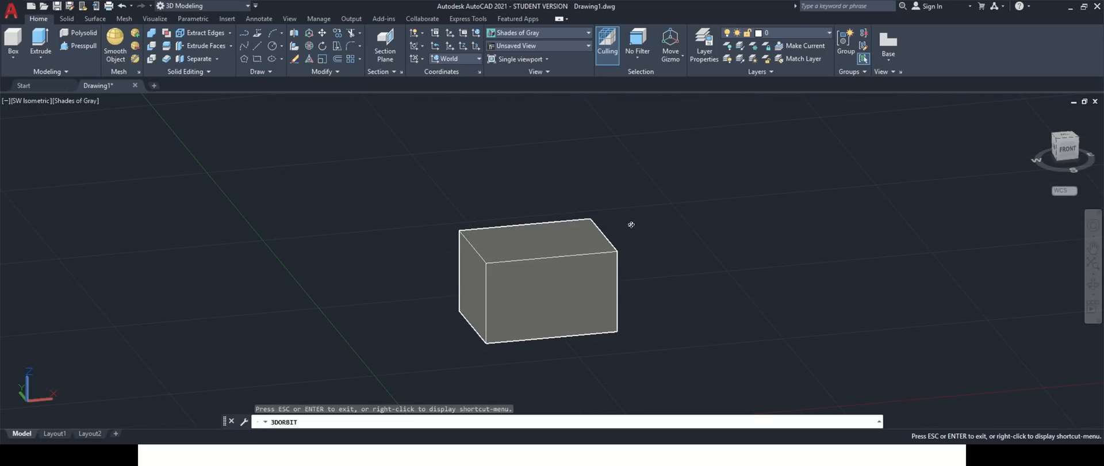
{"action": "left_click_drag", "start_coordinate": [620, 253], "coordinate": [611, 291]}
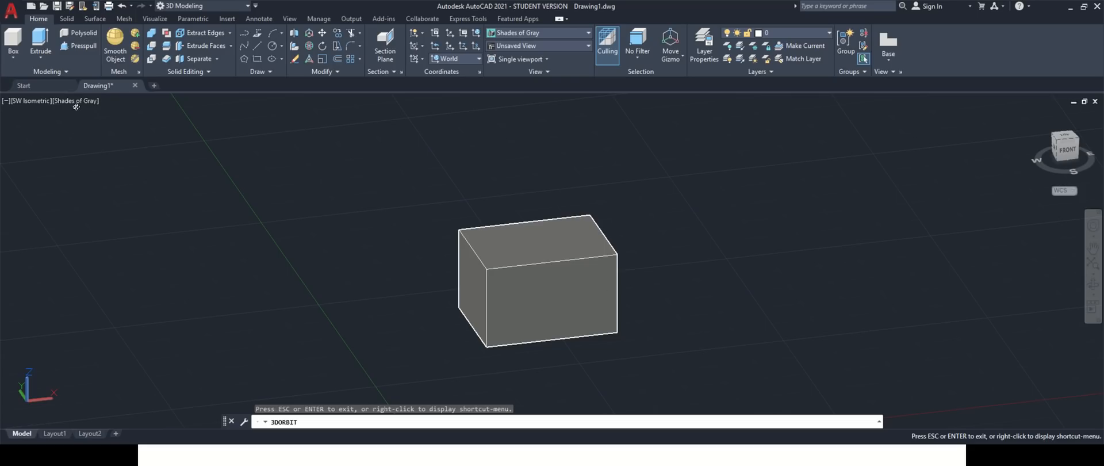
{"action": "key", "text": "Escape"}
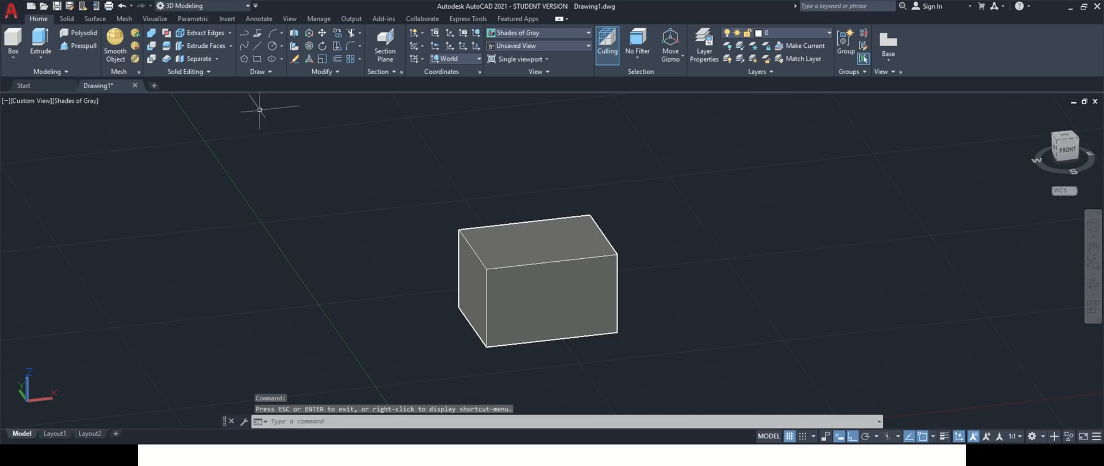
{"action": "left_click", "coordinate": [33, 101]}
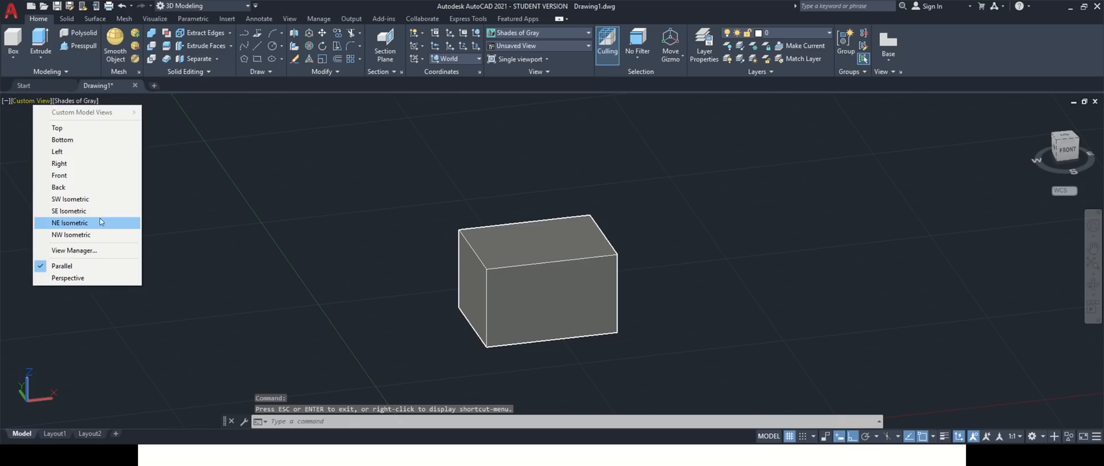
{"action": "left_click", "coordinate": [88, 200]}
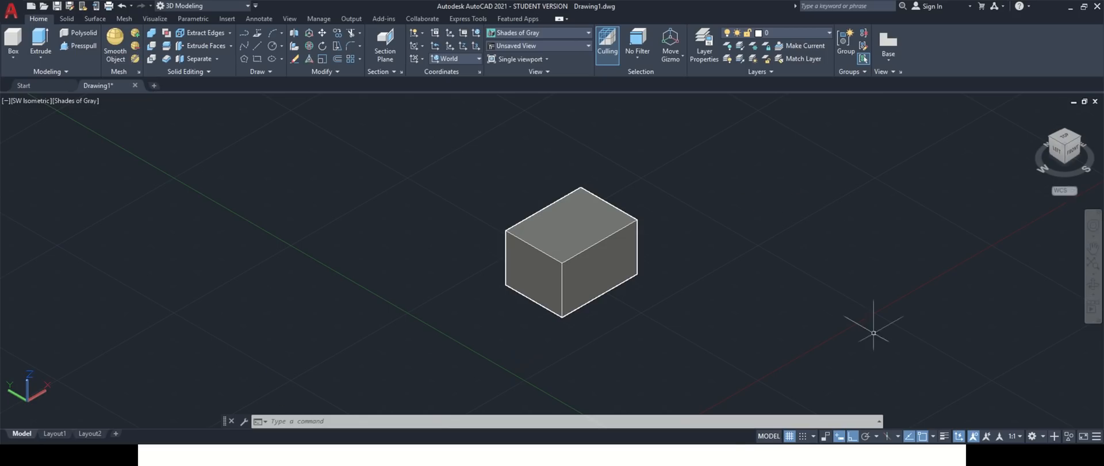
- Draw a circle with a diameter of 20 mm on the ground plane, behind the box and clear of it
{"action": "left_click", "coordinate": [427, 423]}
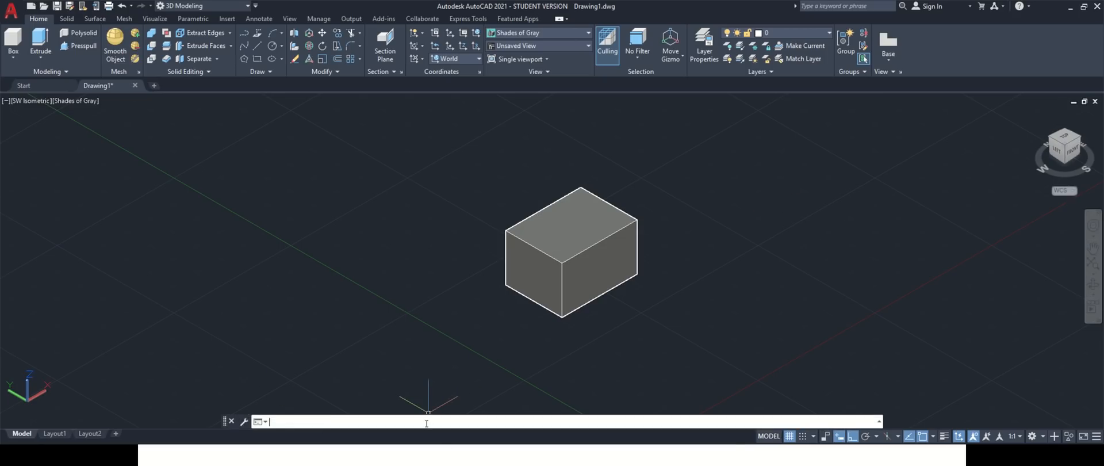
{"action": "type", "text": "c"}
{"action": "key", "text": "Return"}
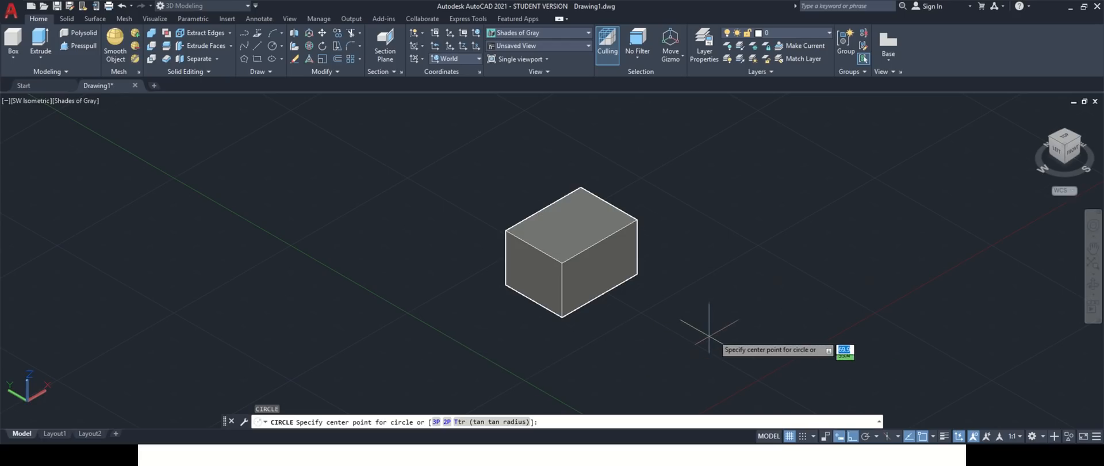
{"action": "left_click", "coordinate": [706, 187]}
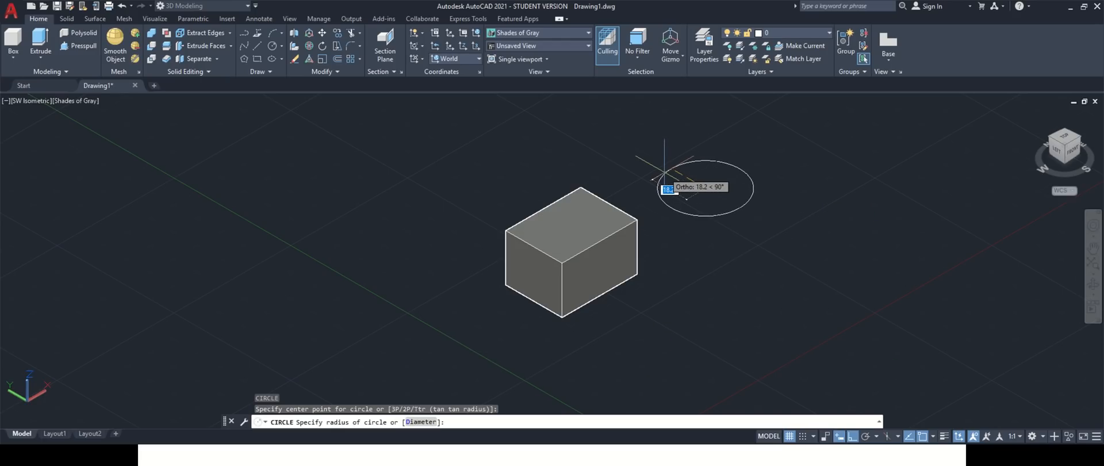
{"action": "left_click", "coordinate": [420, 421]}
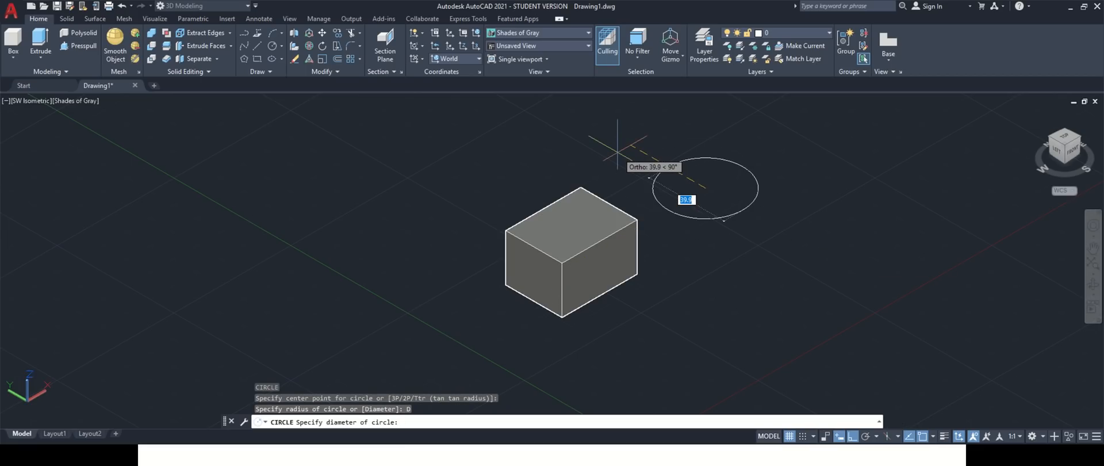
{"action": "type", "text": "20"}
{"action": "key", "text": "Return"}
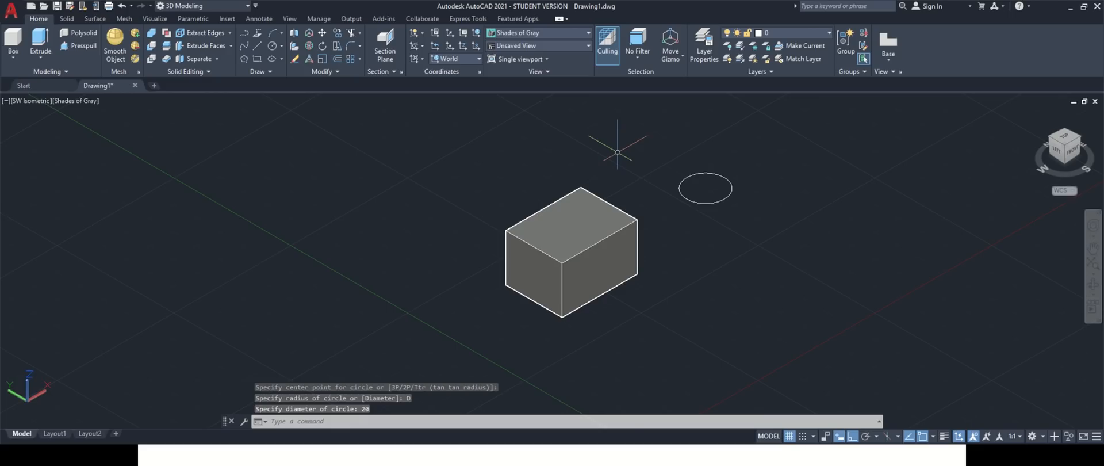
- Presspull the area inside the circle up 25 mm into a solid cylinder and end the command
{"action": "scroll", "coordinate": [681, 175], "scroll_direction": "up", "scroll_amount": 5}
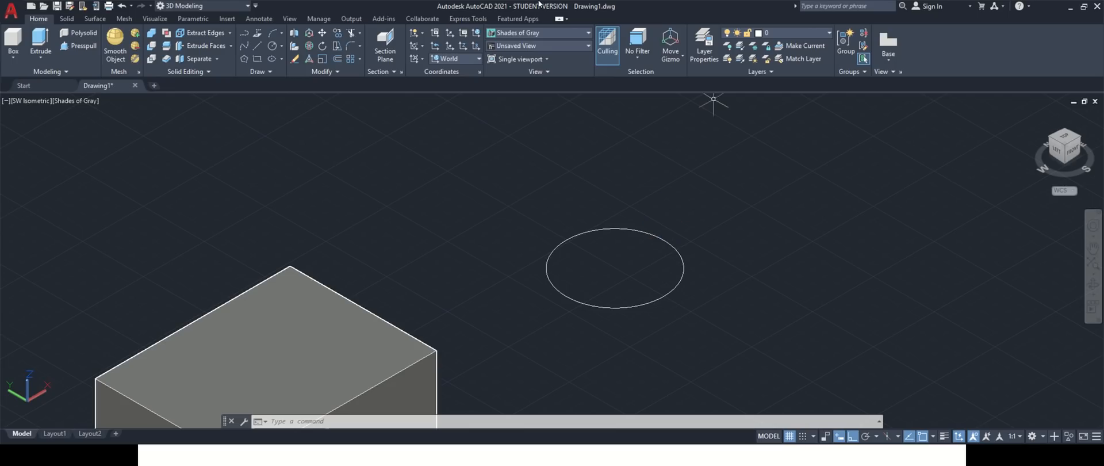
{"action": "left_click", "coordinate": [81, 47]}
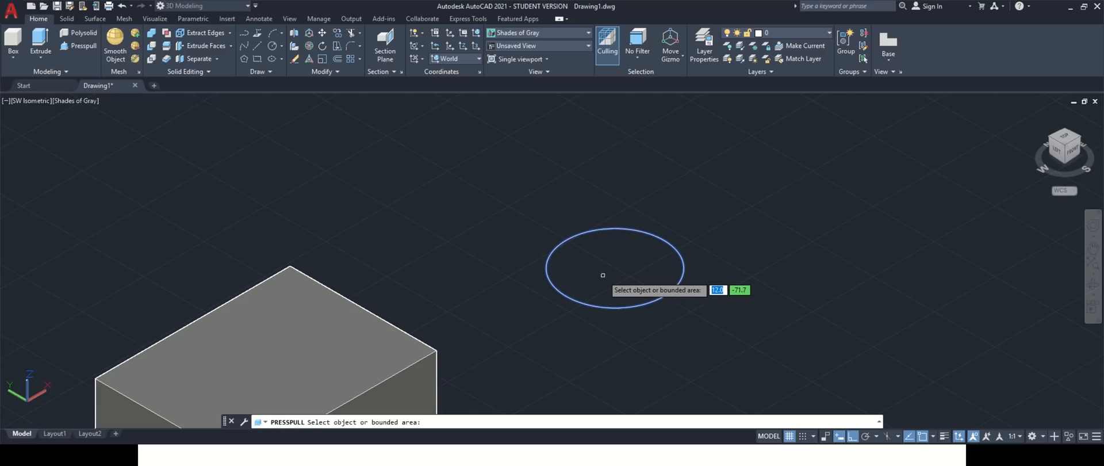
{"action": "left_click", "coordinate": [602, 275]}
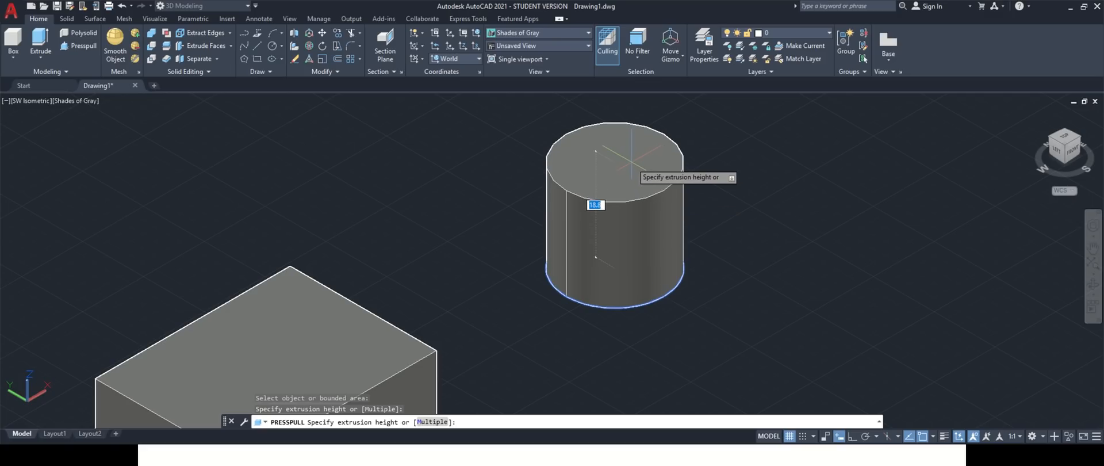
{"action": "type", "text": "25"}
{"action": "key", "text": "Return"}
{"action": "scroll", "coordinate": [747, 232], "scroll_direction": "down", "scroll_amount": 5}
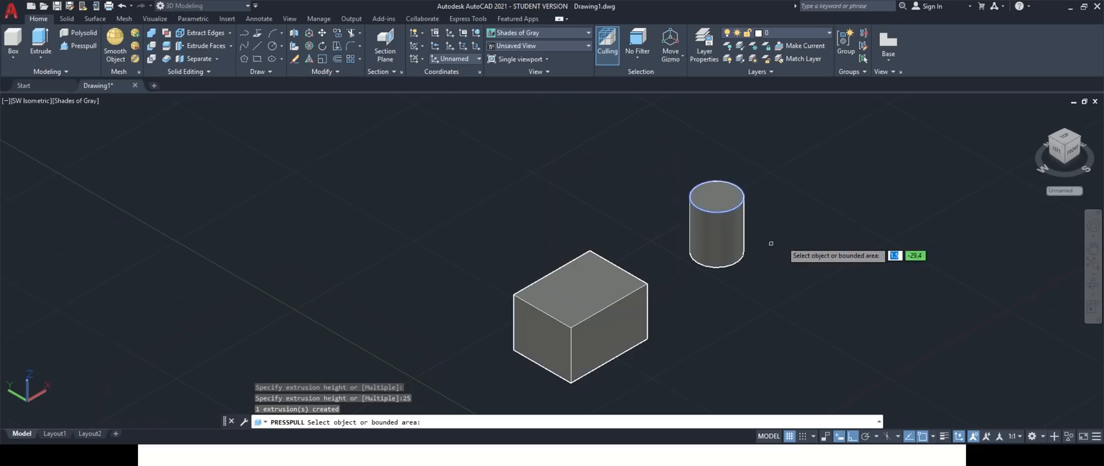
{"action": "scroll", "coordinate": [761, 224], "scroll_direction": "up", "scroll_amount": 5}
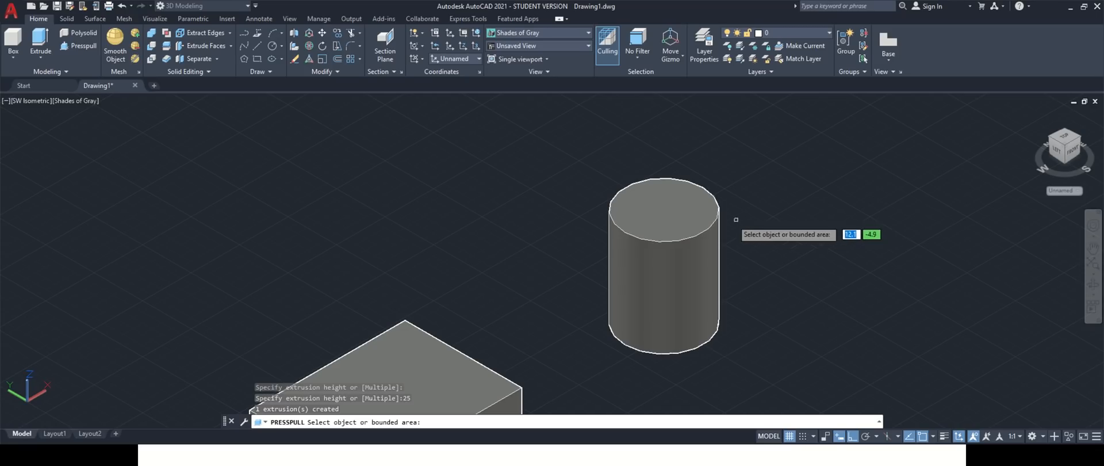
{"action": "scroll", "coordinate": [597, 268], "scroll_direction": "down", "scroll_amount": 3}
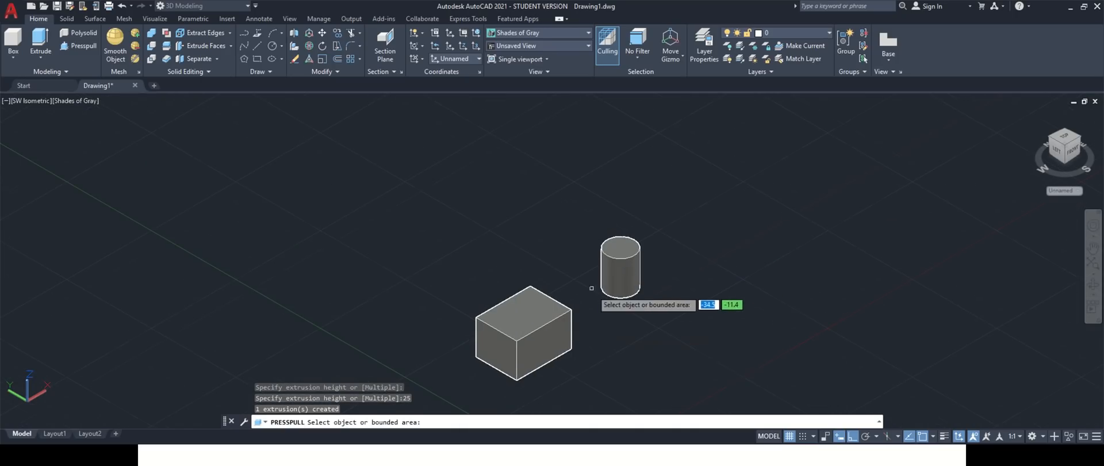
{"action": "scroll", "coordinate": [591, 288], "scroll_direction": "down", "scroll_amount": 6}
{"action": "scroll", "coordinate": [615, 348], "scroll_direction": "up", "scroll_amount": 6}
{"action": "scroll", "coordinate": [580, 185], "scroll_direction": "down", "scroll_amount": 2}
{"action": "scroll", "coordinate": [582, 193], "scroll_direction": "down", "scroll_amount": 2}
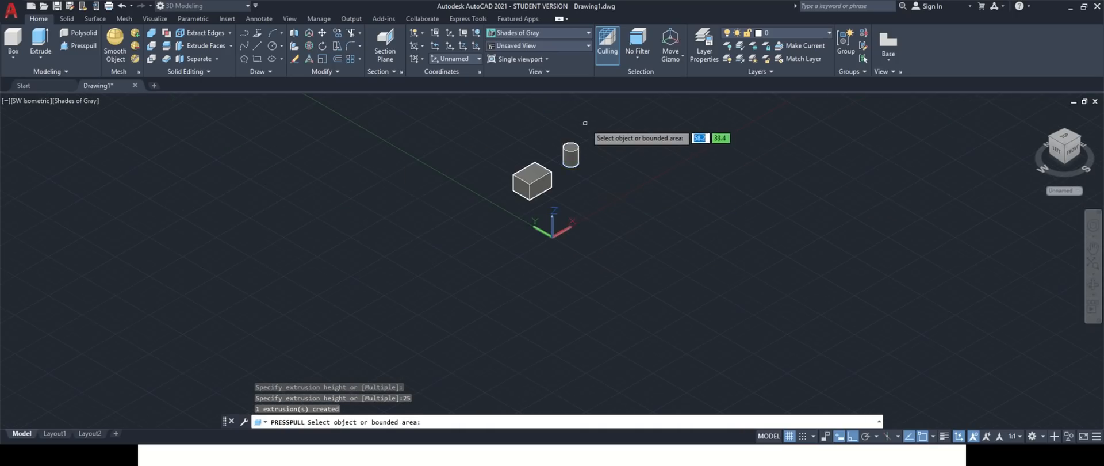
{"action": "scroll", "coordinate": [581, 128], "scroll_direction": "up", "scroll_amount": 4}
{"action": "key", "text": "Return"}
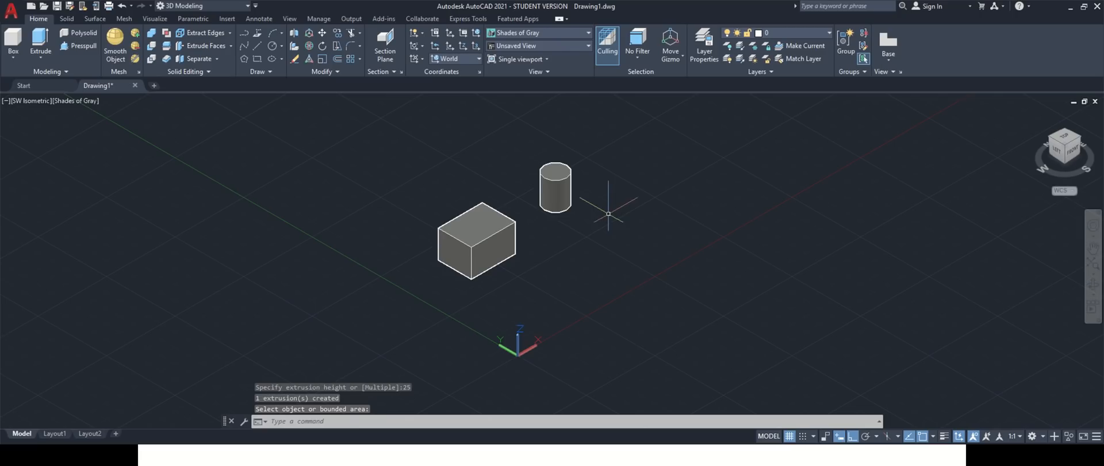
- Draw a circle with a diameter of 30 mm on the ground plane, in front of the cylinder and beside the box
{"action": "scroll", "coordinate": [559, 217], "scroll_direction": "up", "scroll_amount": 2}
{"action": "scroll", "coordinate": [558, 218], "scroll_direction": "down", "scroll_amount": 1}
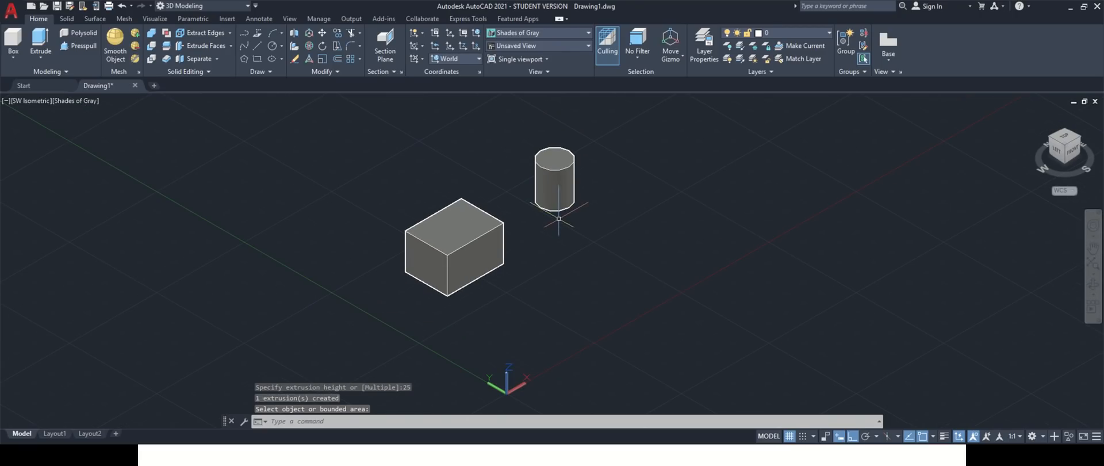
{"action": "type", "text": "c"}
{"action": "key", "text": "Return"}
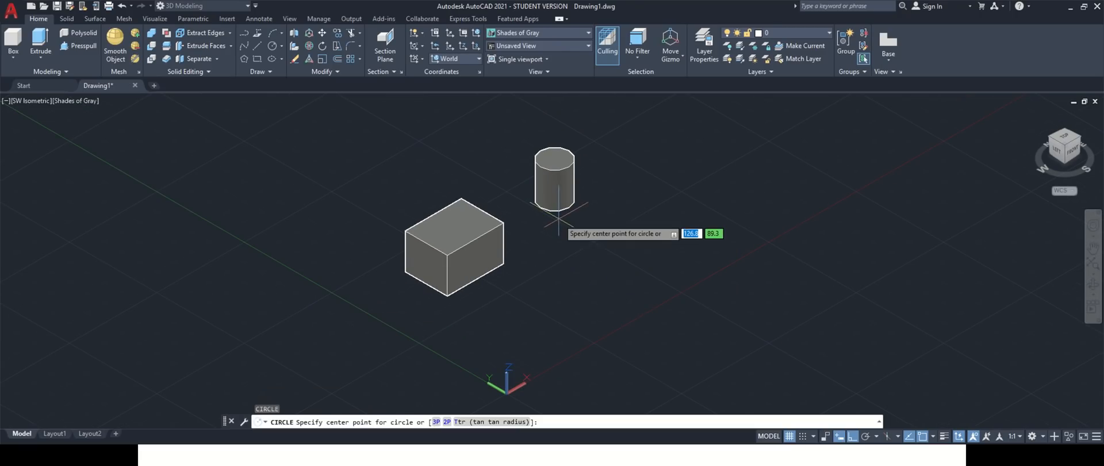
{"action": "left_click", "coordinate": [572, 282]}
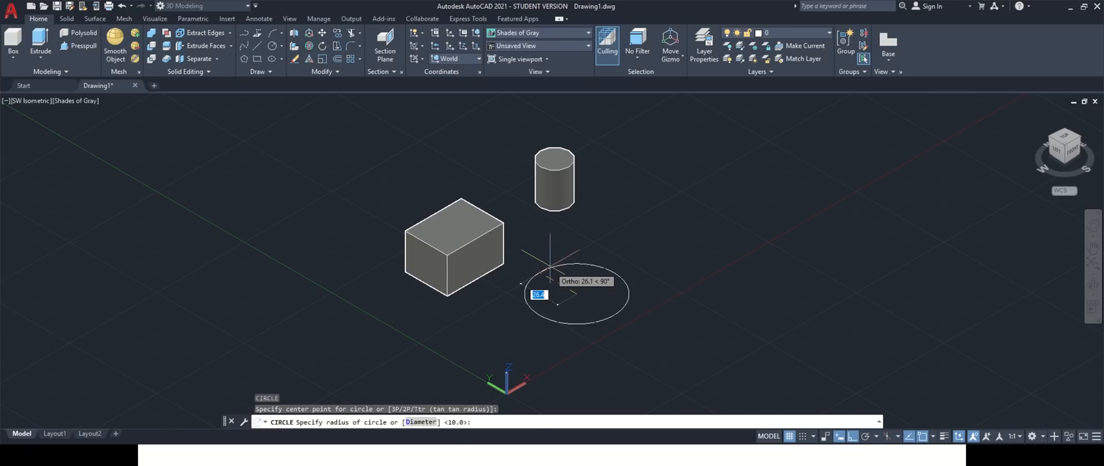
{"action": "left_click", "coordinate": [423, 421]}
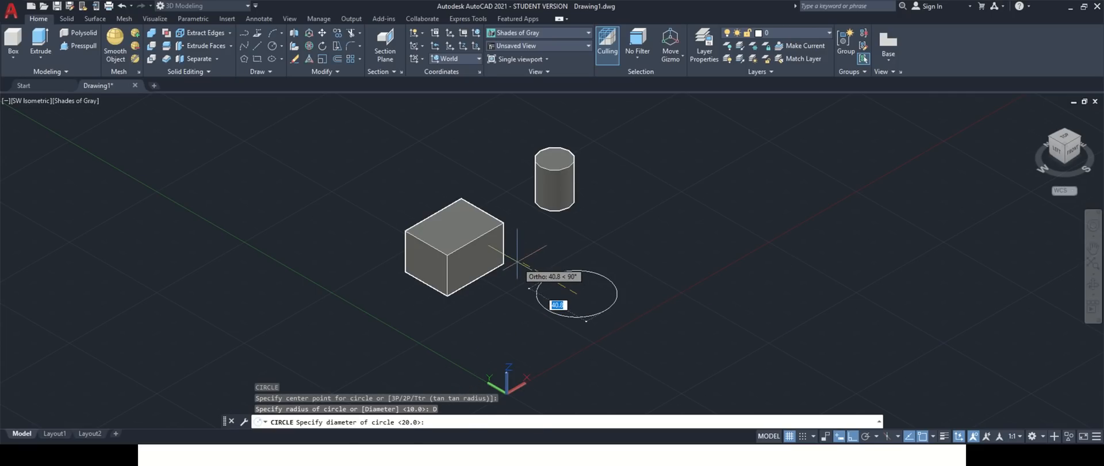
{"action": "type", "text": "30"}
{"action": "key", "text": "Return"}
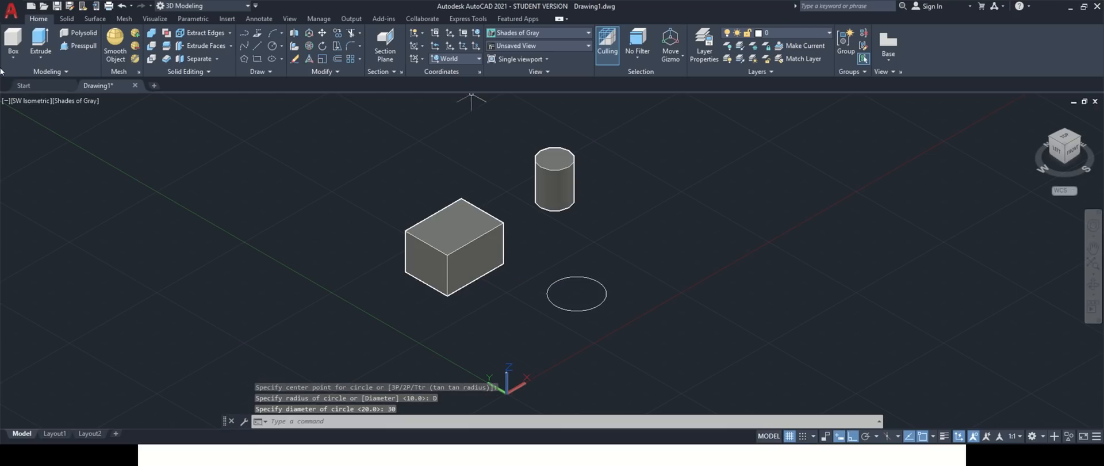
- Draw a second circle with a diameter of 15 mm, concentric with the 30 mm circle
{"action": "key", "text": "Return"}
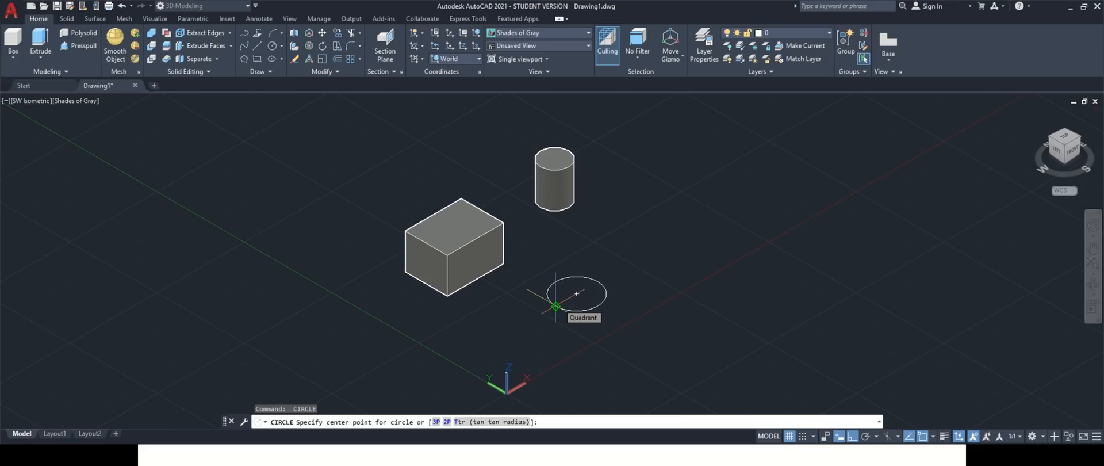
{"action": "left_click", "coordinate": [577, 295]}
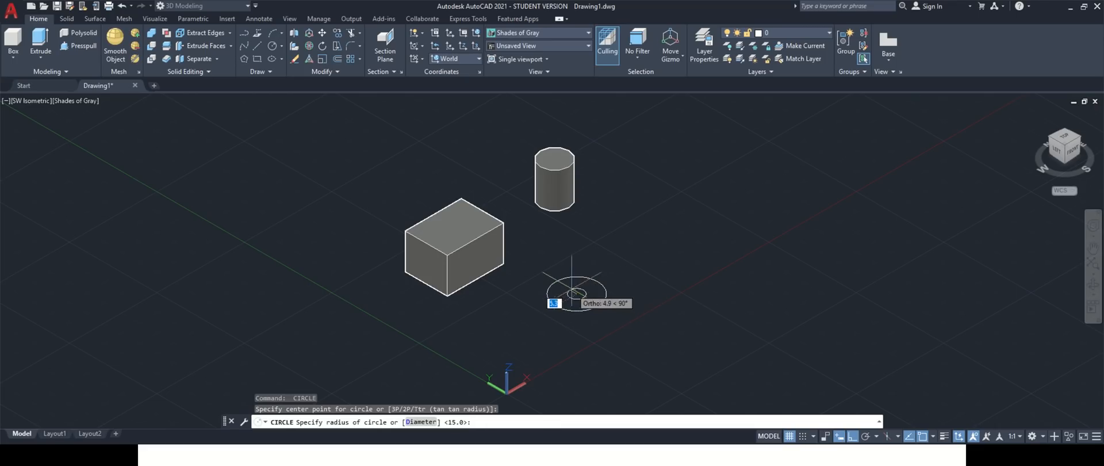
{"action": "type", "text": "D"}
{"action": "key", "text": "Return"}
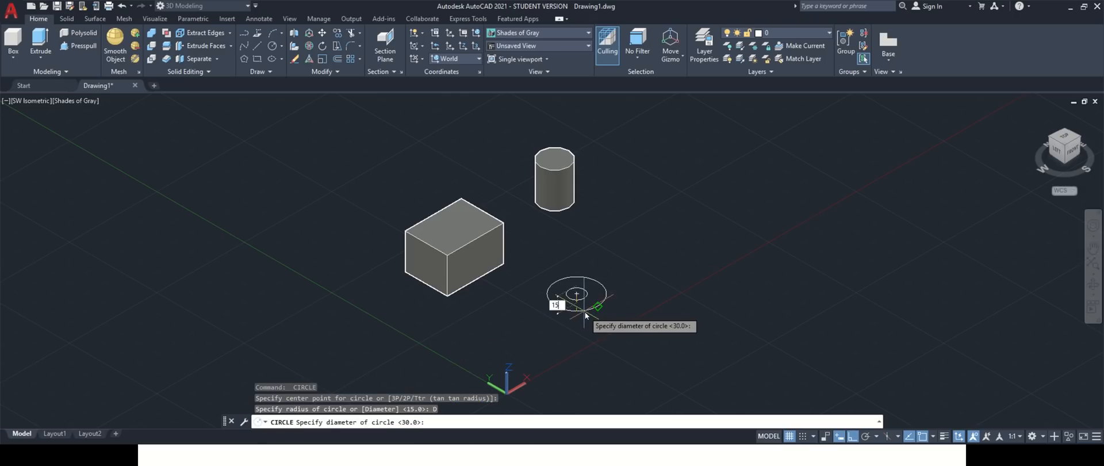
{"action": "key", "text": "Return"}
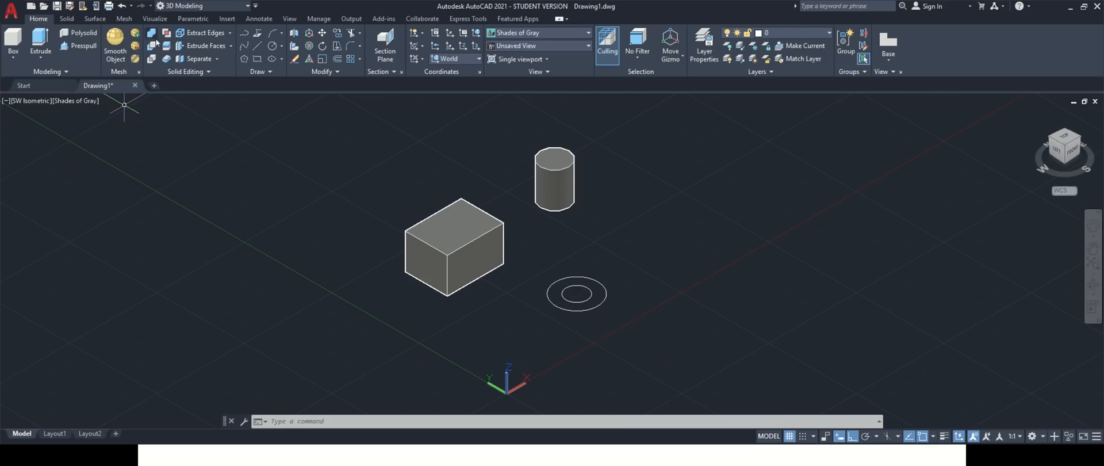
{"action": "left_click", "coordinate": [42, 40]}
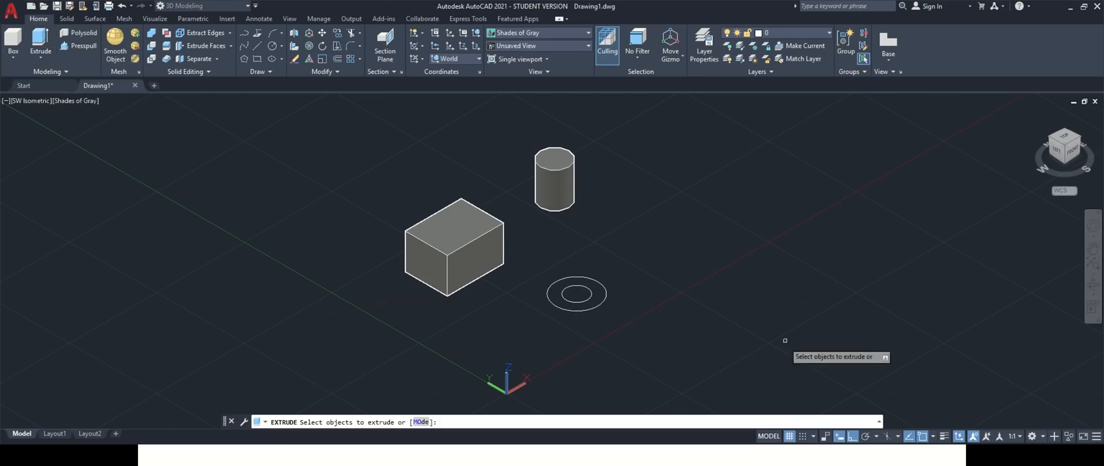
{"action": "left_click", "coordinate": [582, 310]}
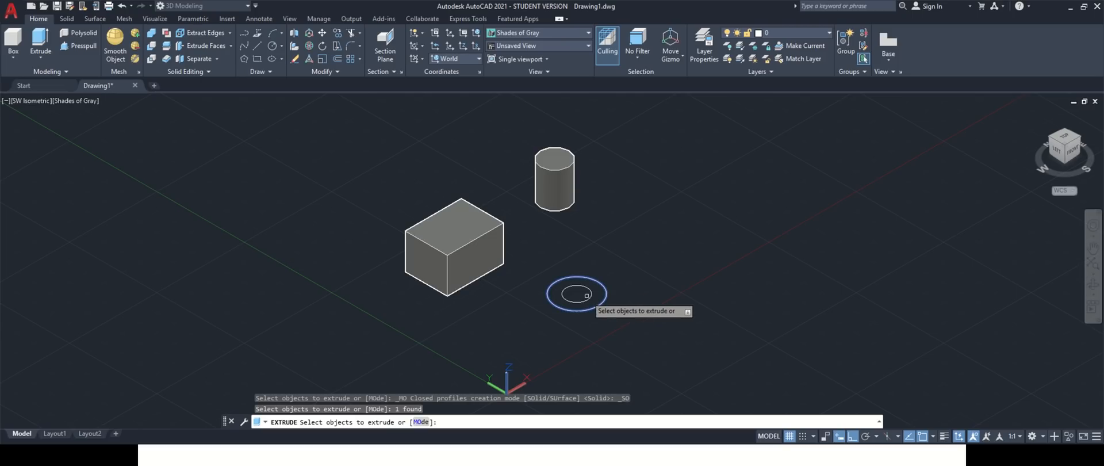
{"action": "key", "text": "Return"}
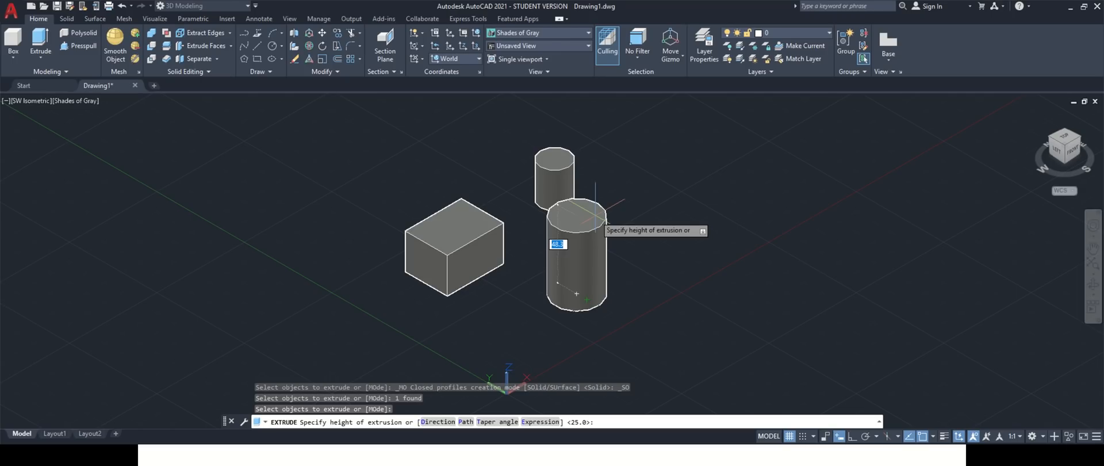
{"action": "key", "text": "Escape"}
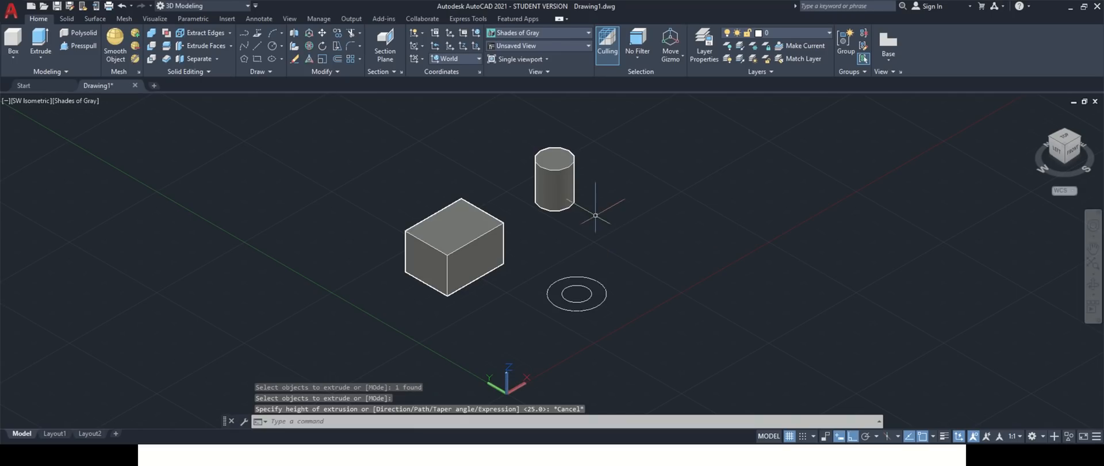
{"action": "left_click", "coordinate": [40, 38]}
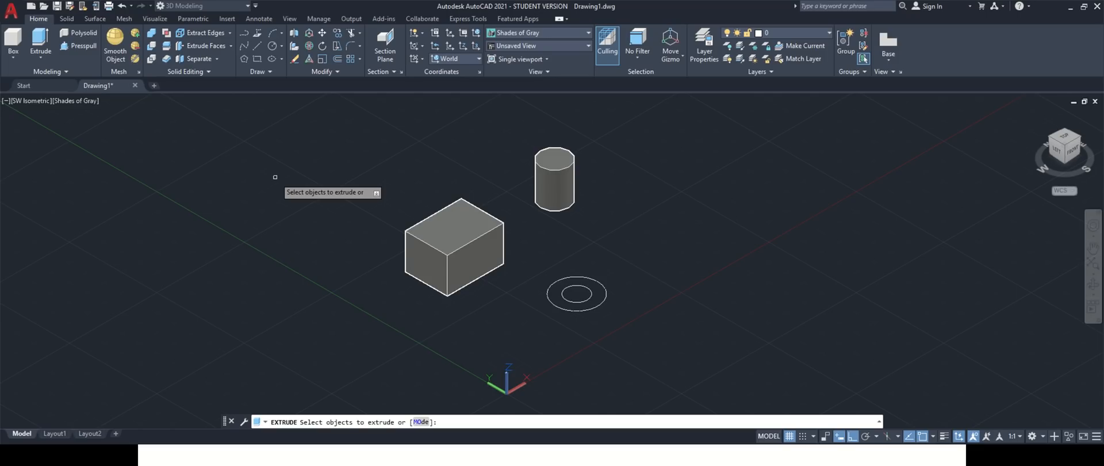
{"action": "left_click", "coordinate": [586, 309]}
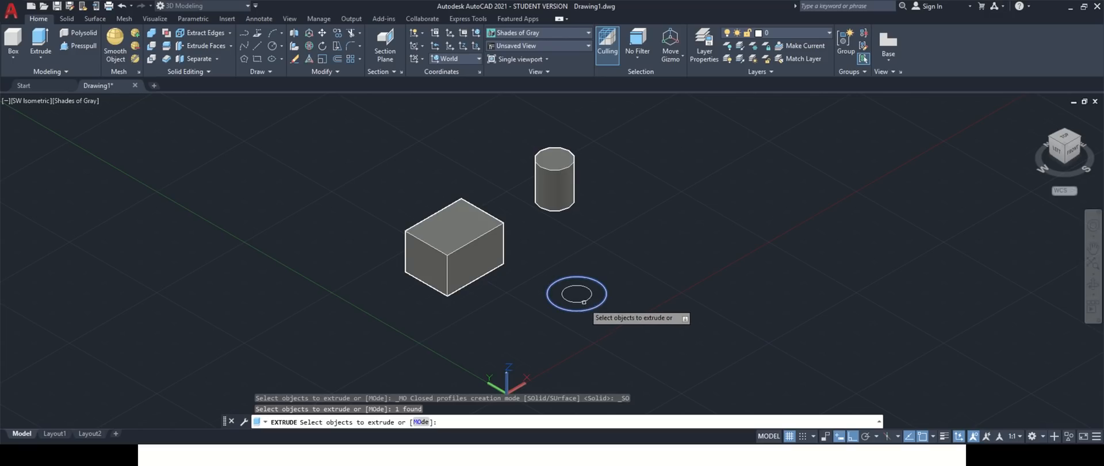
{"action": "left_click", "coordinate": [581, 297]}
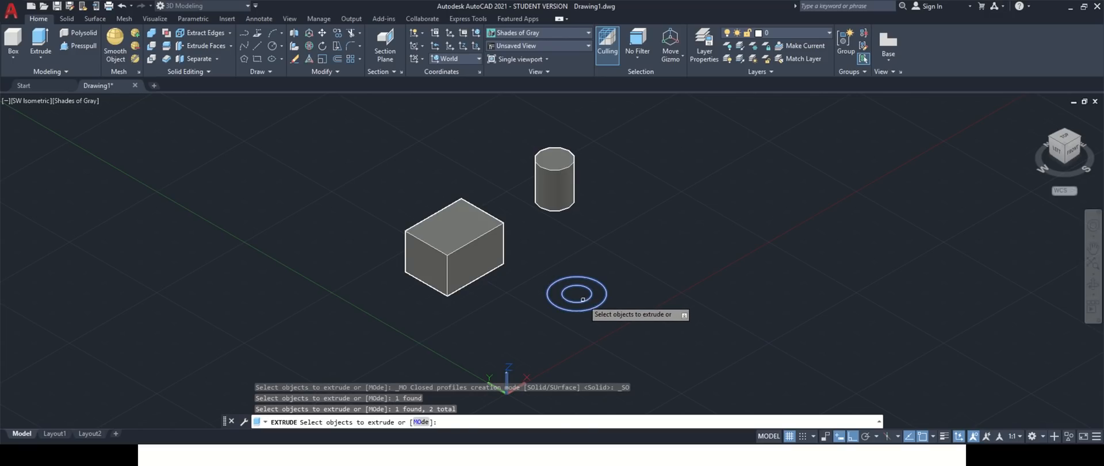
{"action": "key", "text": "Return"}
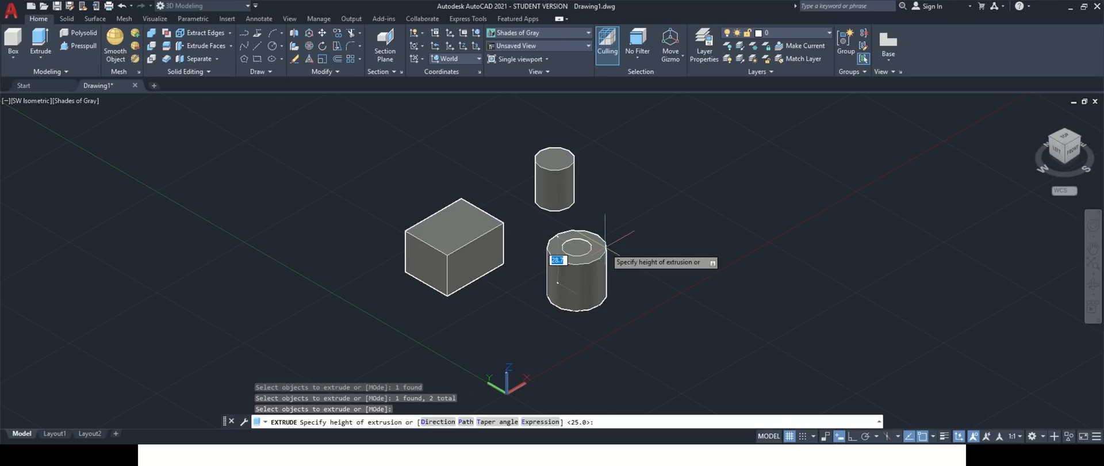
{"action": "key", "text": "Escape"}
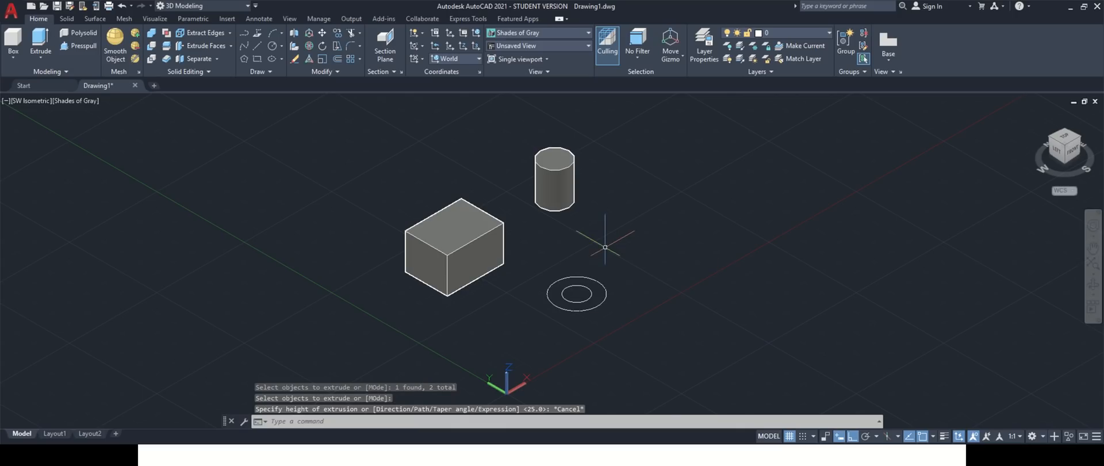
- Presspull the ring-shaped area between the two concentric circles up 25 mm into a hollow cylinder
{"action": "left_click", "coordinate": [79, 46]}
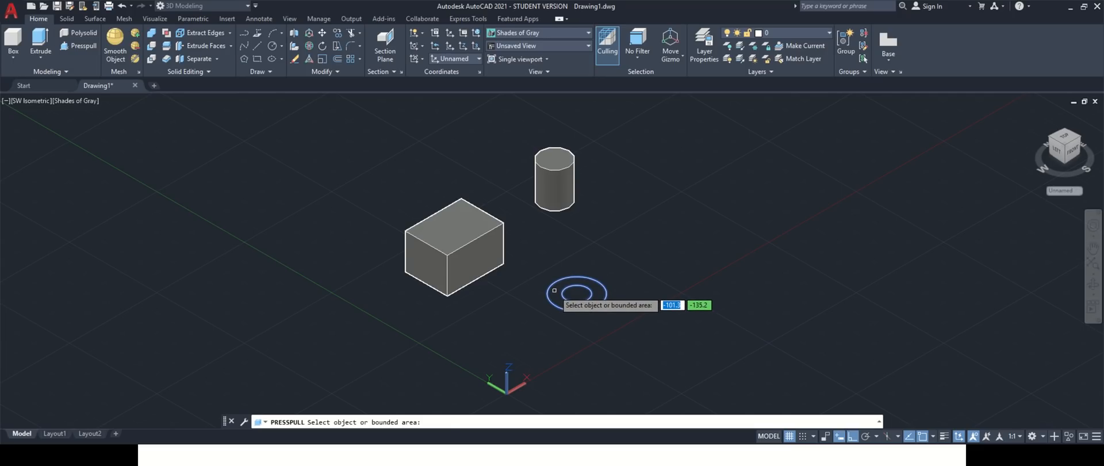
{"action": "left_click", "coordinate": [554, 290]}
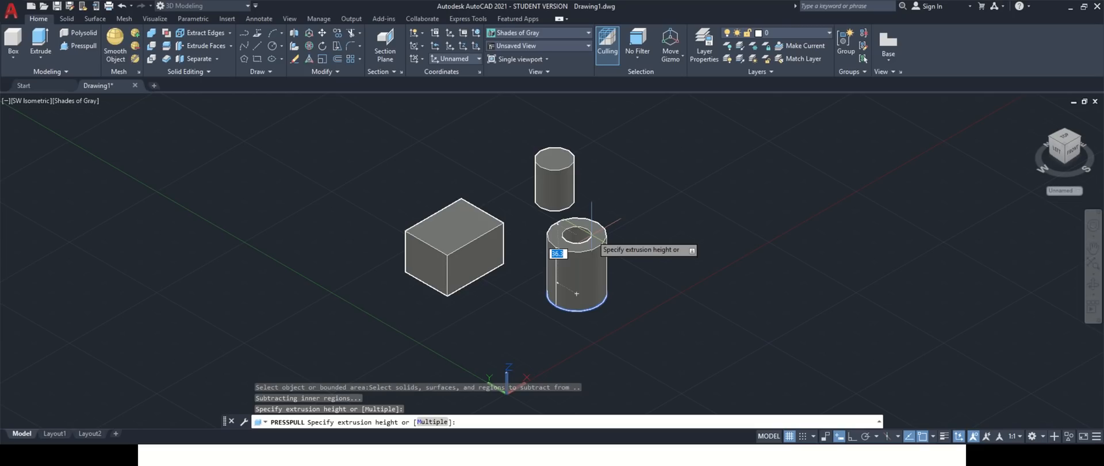
{"action": "type", "text": "25"}
{"action": "key", "text": "Return"}
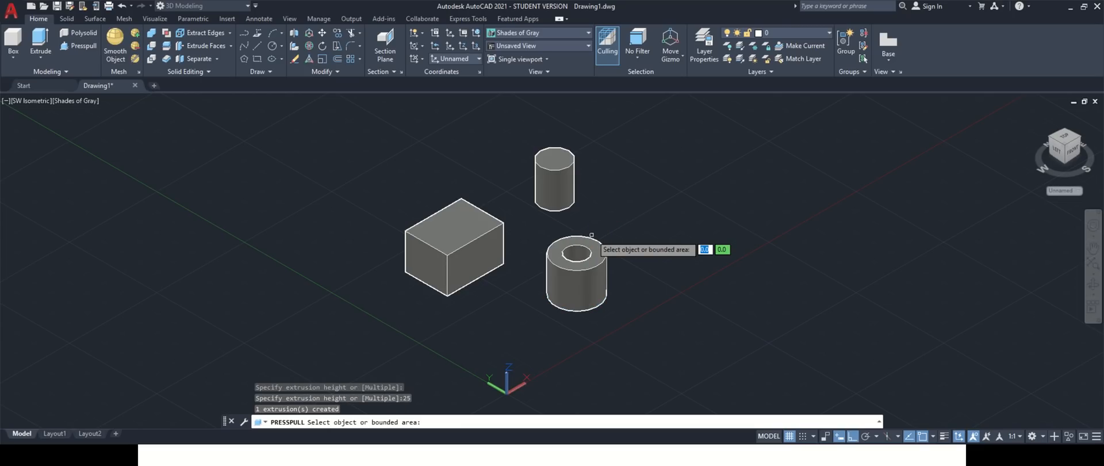
- Presspull the area inside the inner circle up to roughly twice the ring's height and end the command
{"action": "left_click", "coordinate": [576, 299]}
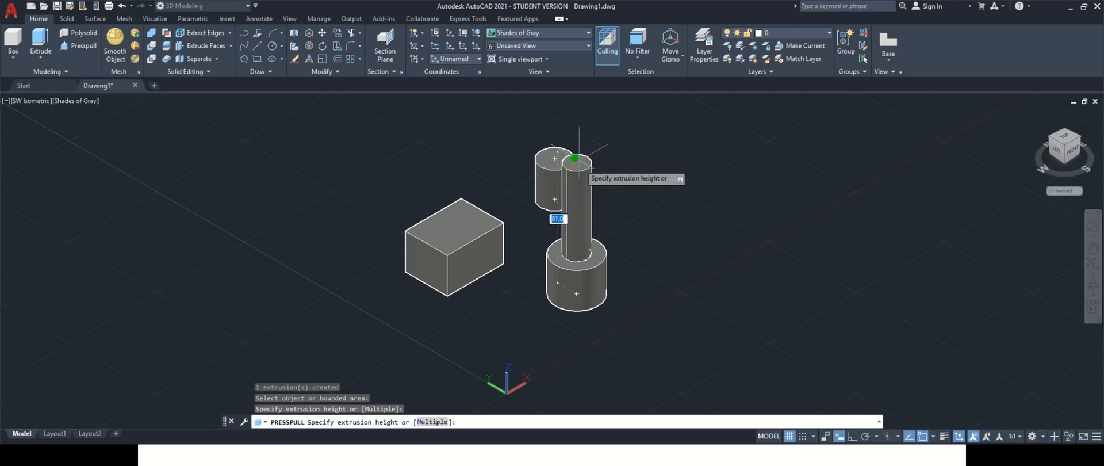
{"action": "left_click", "coordinate": [588, 215]}
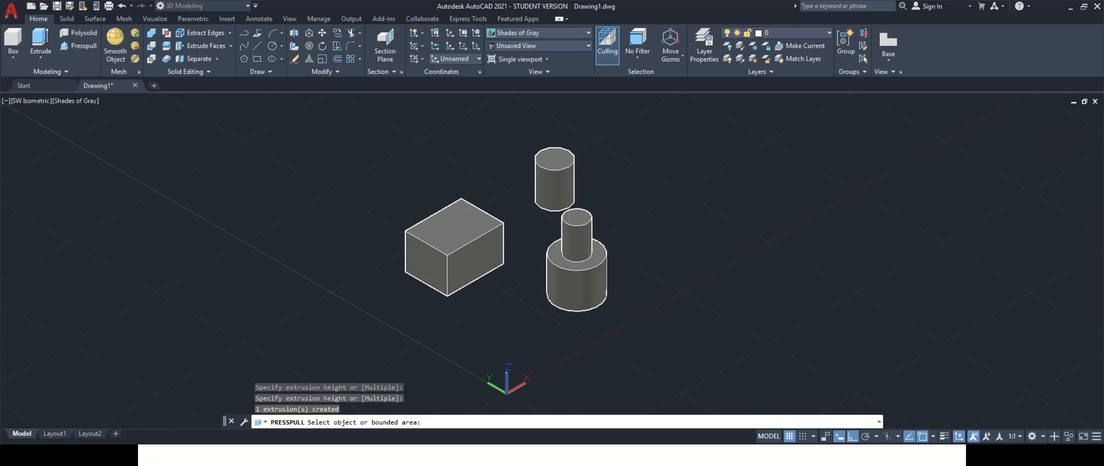
{"action": "key", "text": "Return"}
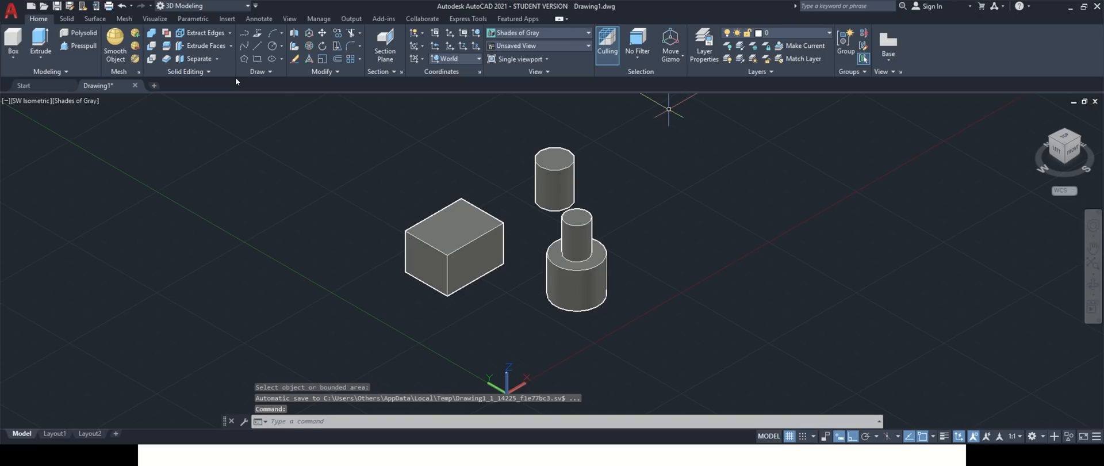
- Try to draw a rectangle with the value 40 on the ground plane beside the stepped cylinder, and undo it
{"action": "type", "text": "rec"}
{"action": "key", "text": "Return"}
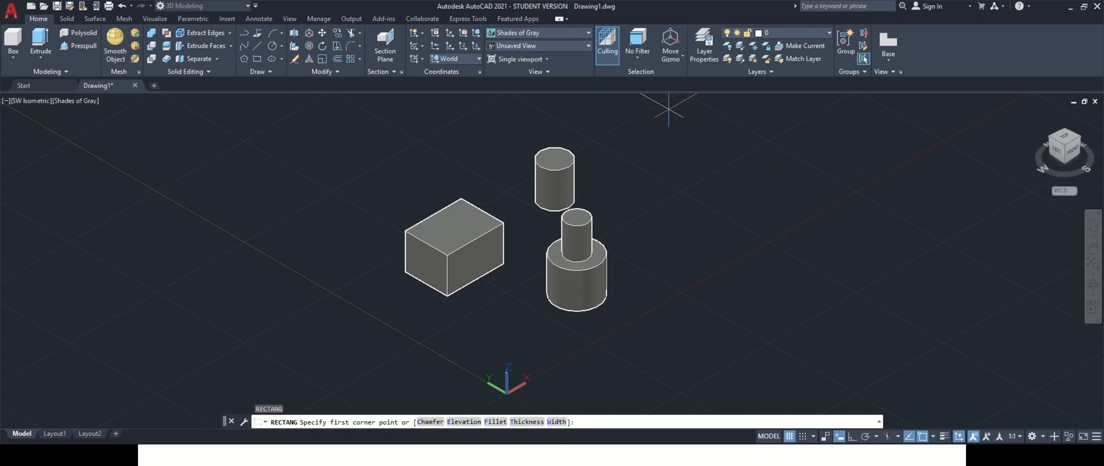
{"action": "left_click", "coordinate": [642, 246]}
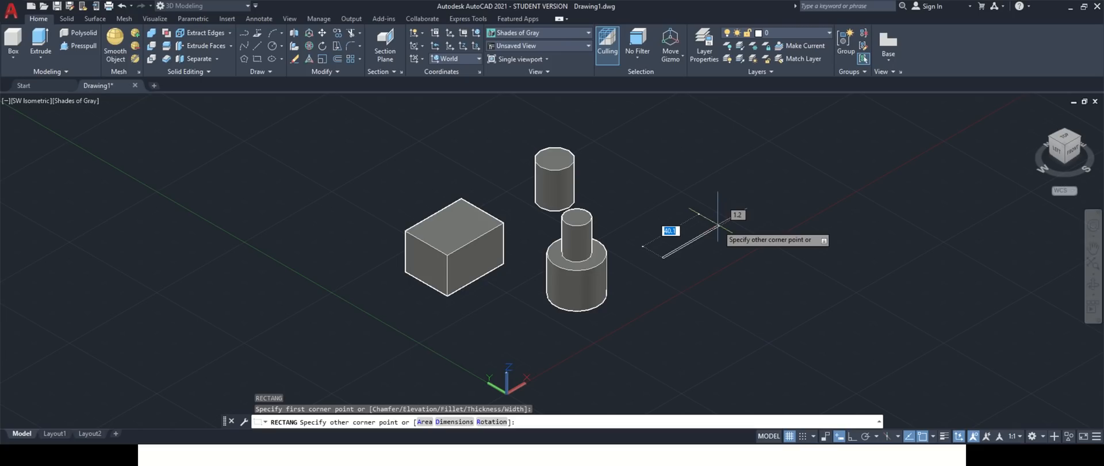
{"action": "type", "text": "40"}
{"action": "key", "text": "Return"}
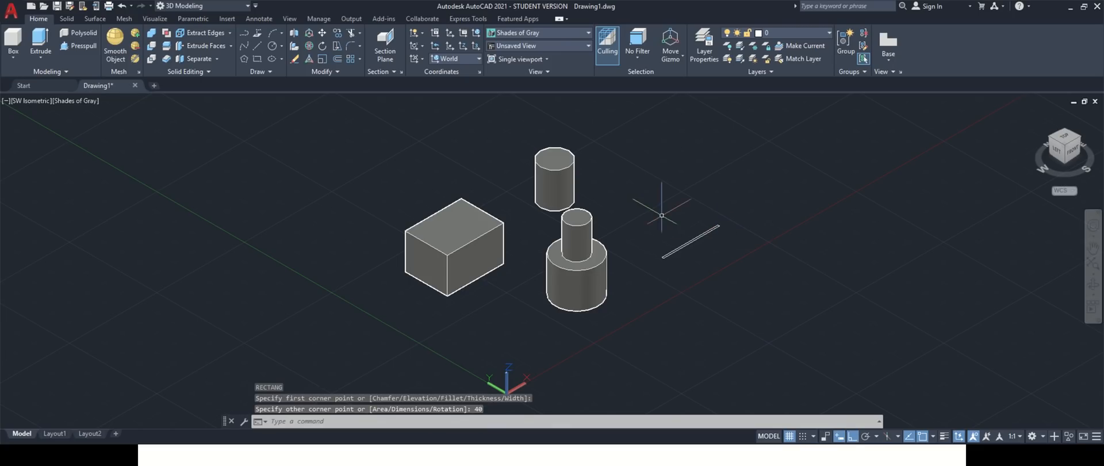
{"action": "key", "text": "ctrl+z"}
{"action": "type", "text": "REC"}
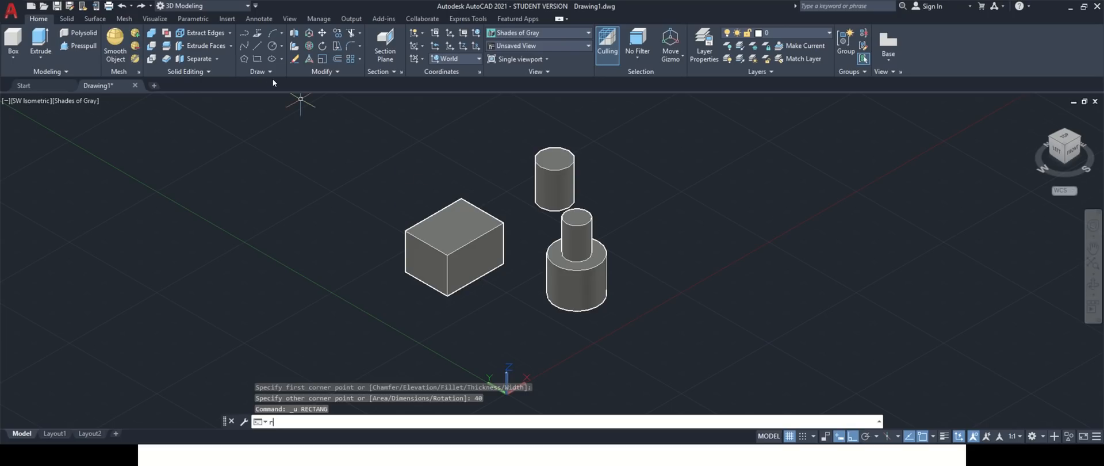
{"action": "key", "text": "Return"}
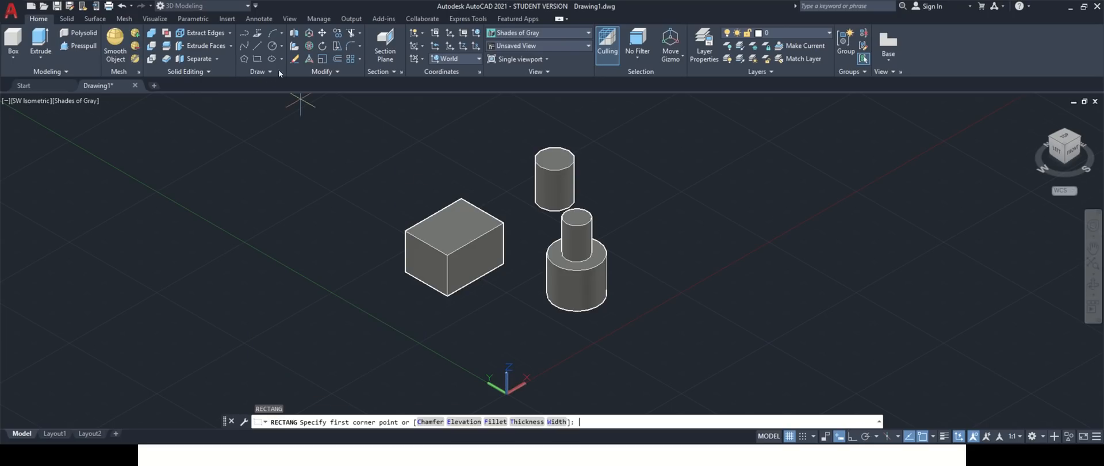
{"action": "left_click", "coordinate": [655, 252]}
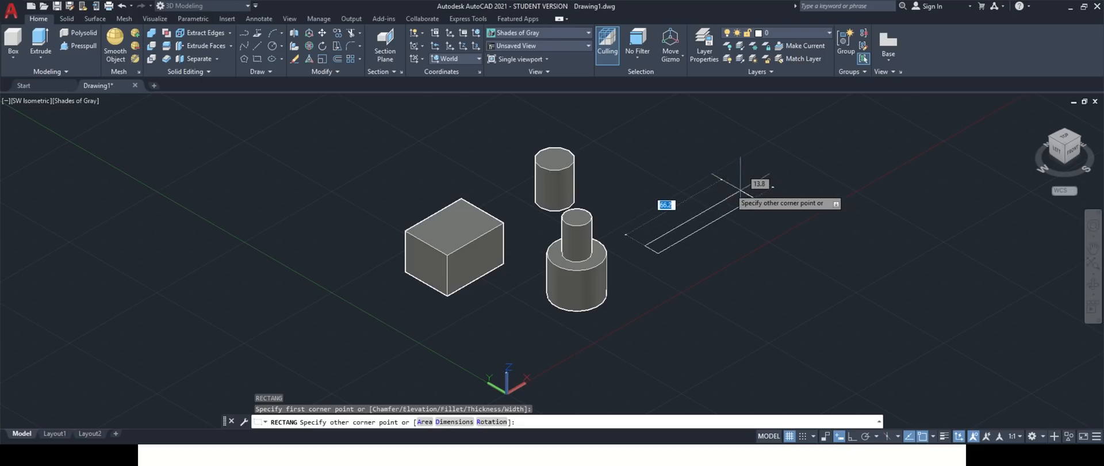
{"action": "type", "text": "40"}
{"action": "key", "text": "Tab"}
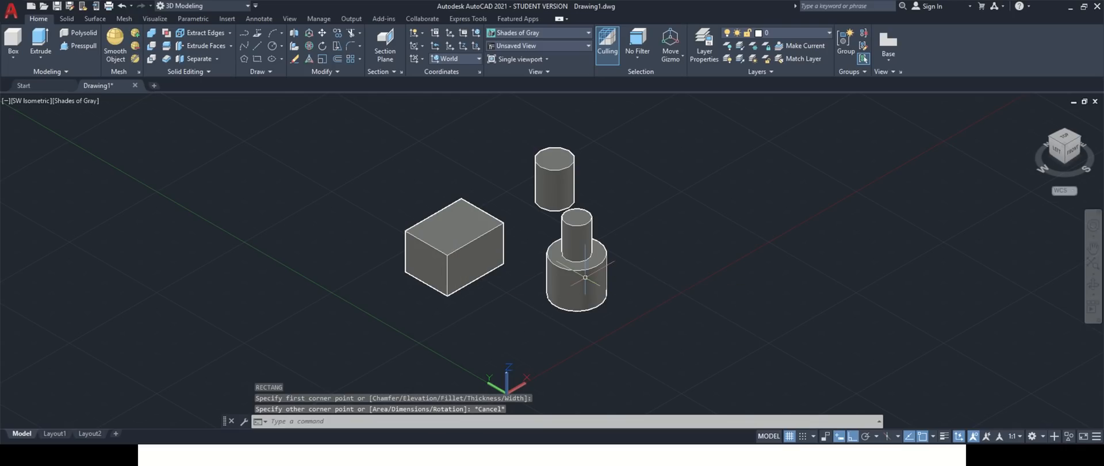
{"action": "key", "text": "Escape"}
- Draw a freehand rectangle, about twice as long as wide, on the ground plane beside the stepped cylinder
{"action": "left_click", "coordinate": [257, 58]}
{"action": "left_click", "coordinate": [676, 256]}
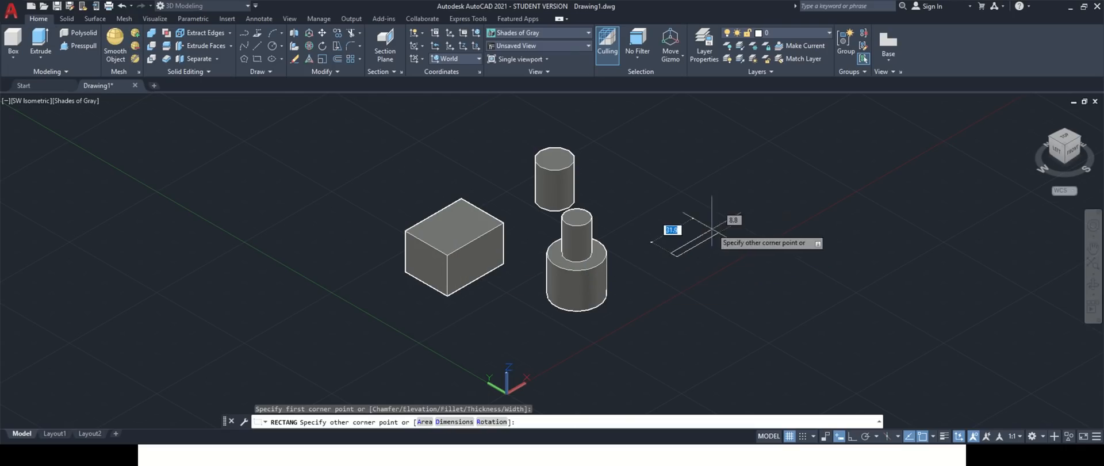
{"action": "left_click", "coordinate": [694, 221]}
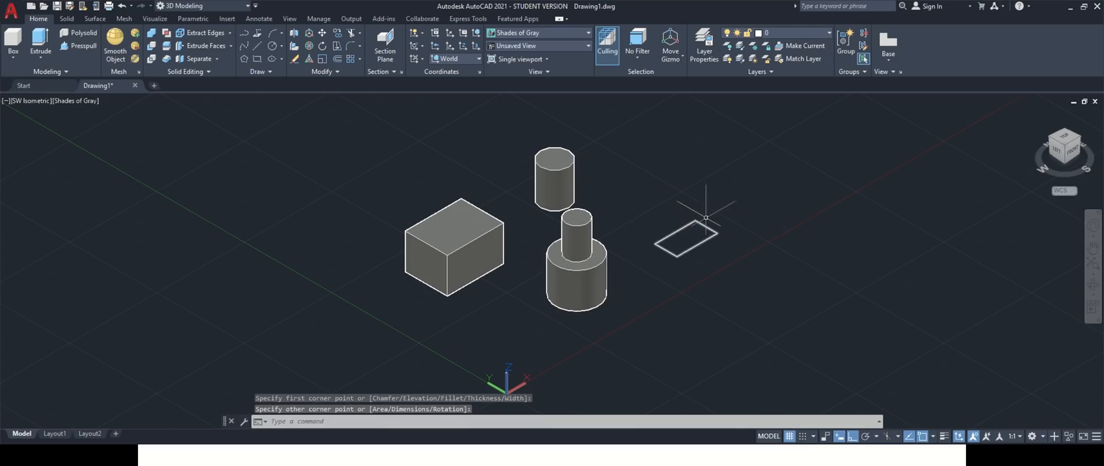
{"action": "key", "text": "Escape"}
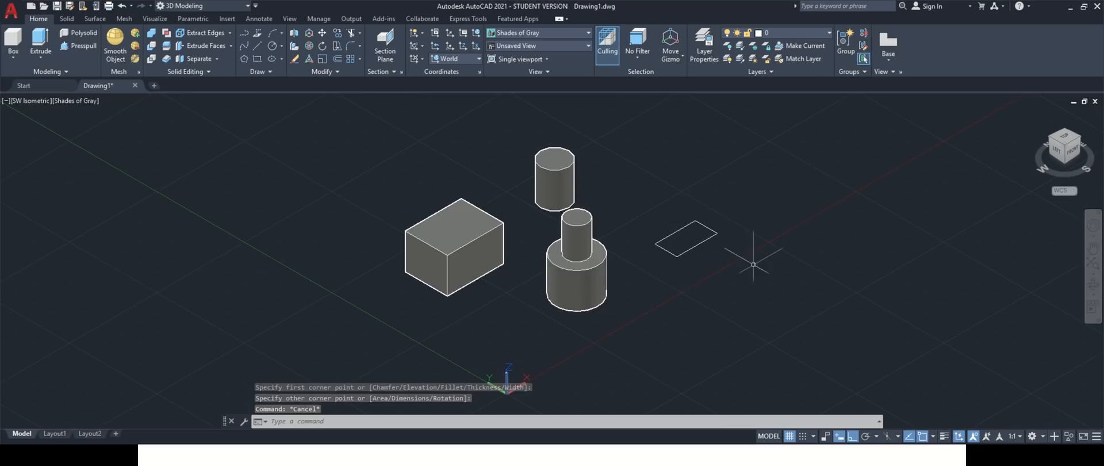
{"action": "scroll", "coordinate": [732, 238], "scroll_direction": "up", "scroll_amount": 6}
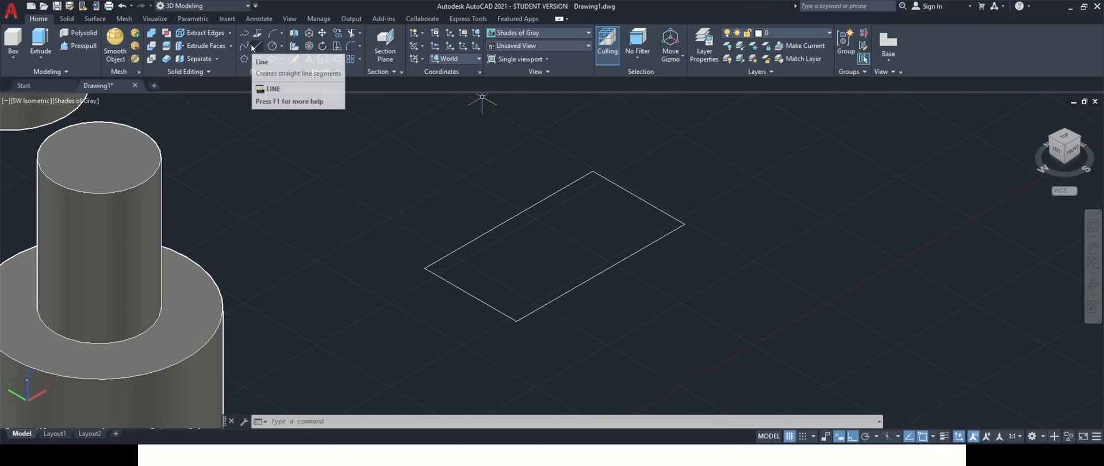
- Divide the rectangle beside the stepped cylinder into four equal quarters with two lines joining the midpoints of opposite sides
{"action": "left_click", "coordinate": [251, 45]}
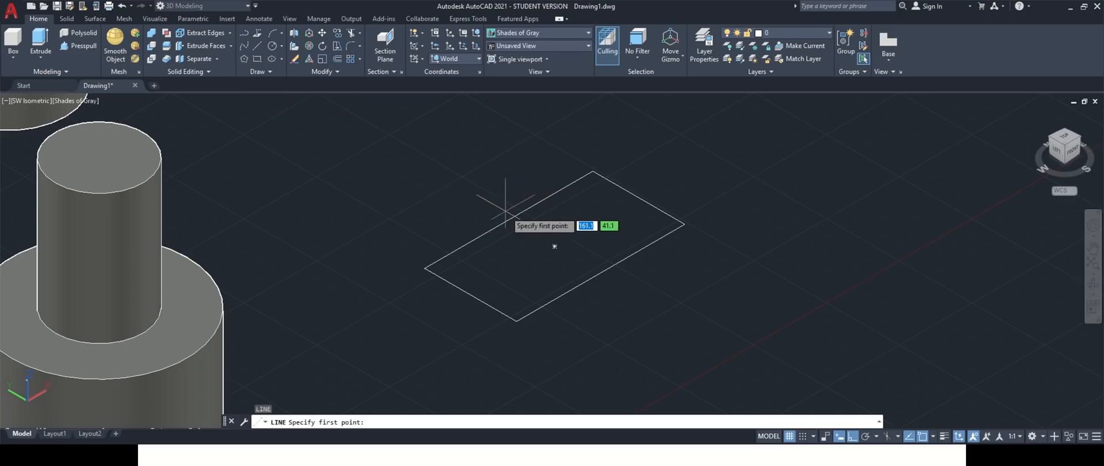
{"action": "left_click", "coordinate": [508, 219]}
{"action": "left_click", "coordinate": [599, 271]}
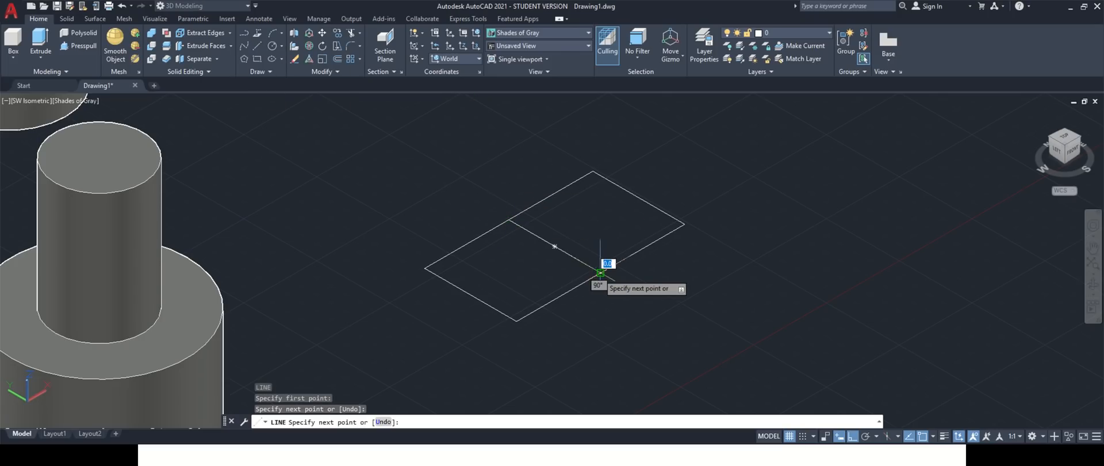
{"action": "key", "text": "Return"}
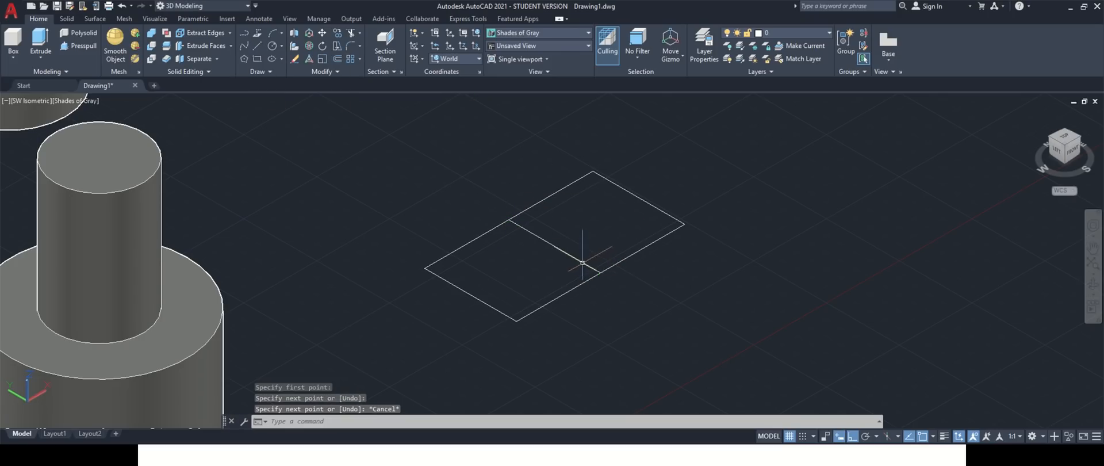
{"action": "key", "text": "Return"}
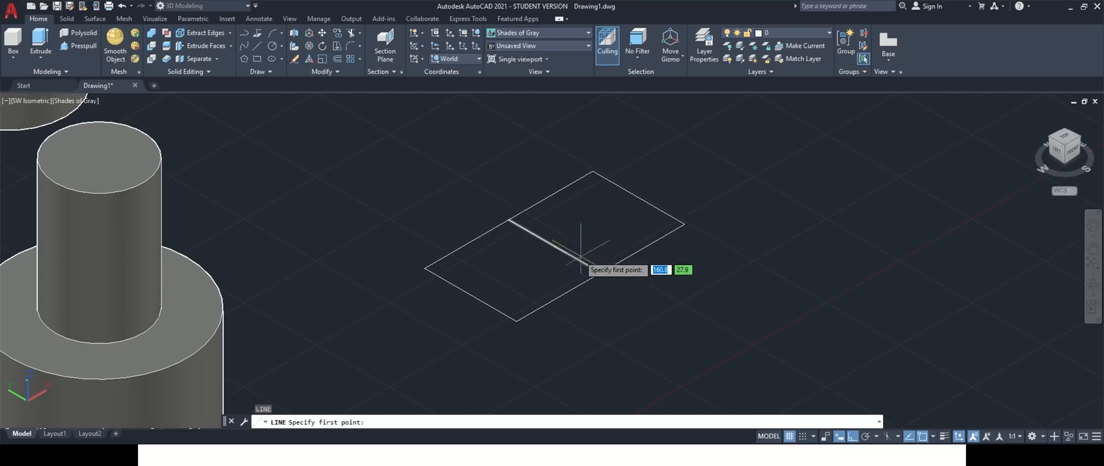
{"action": "left_click", "coordinate": [471, 294]}
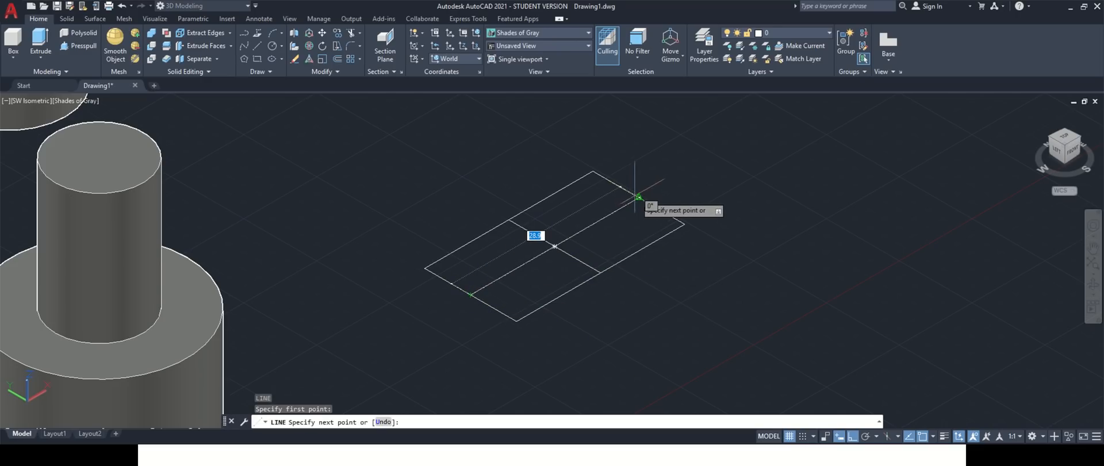
{"action": "left_click", "coordinate": [638, 197]}
{"action": "key", "text": "Escape"}
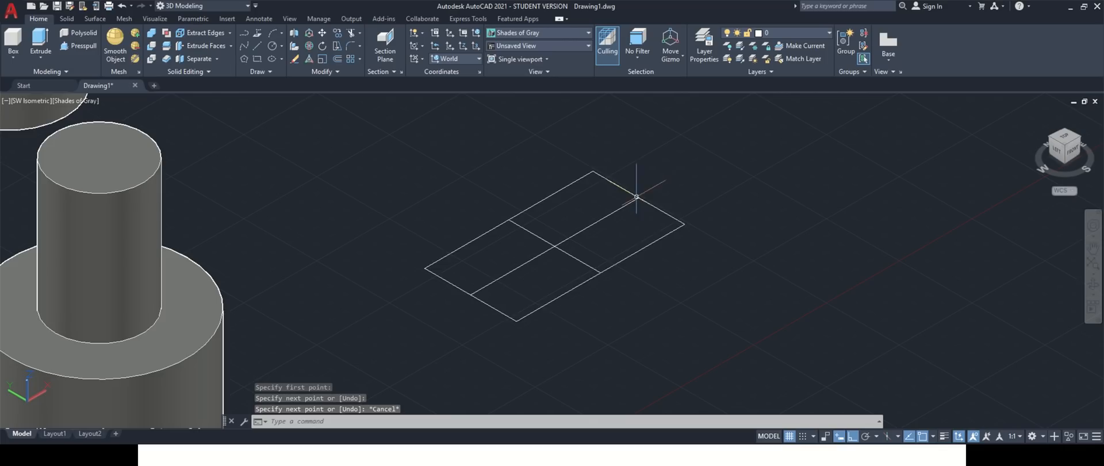
- Try to extrude the divided rectangle's outline upward as one block, and cancel the extrusion
{"action": "left_click", "coordinate": [42, 38]}
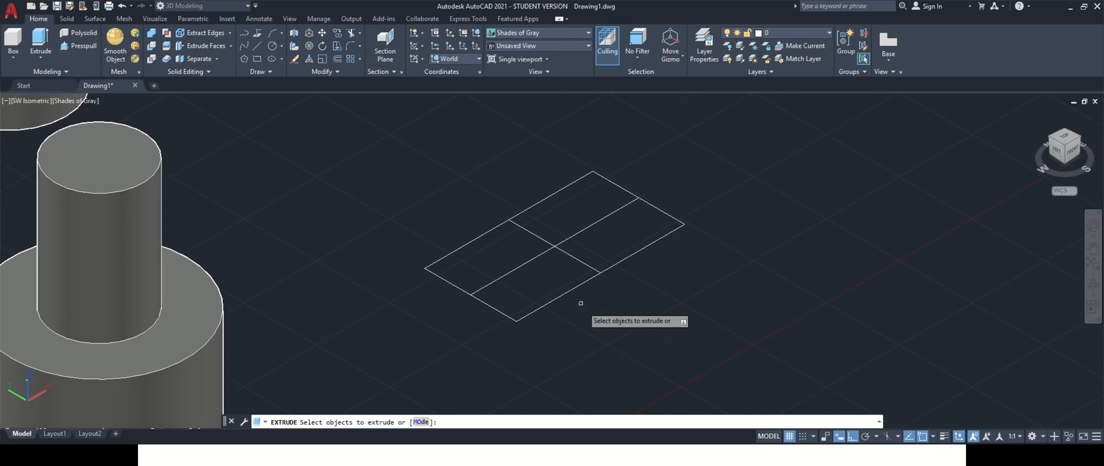
{"action": "left_click", "coordinate": [568, 289]}
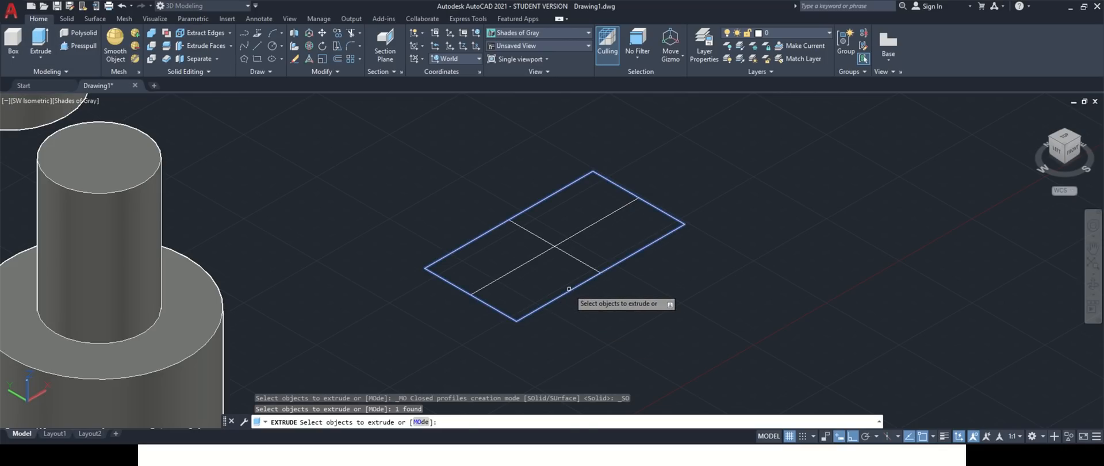
{"action": "key", "text": "Return"}
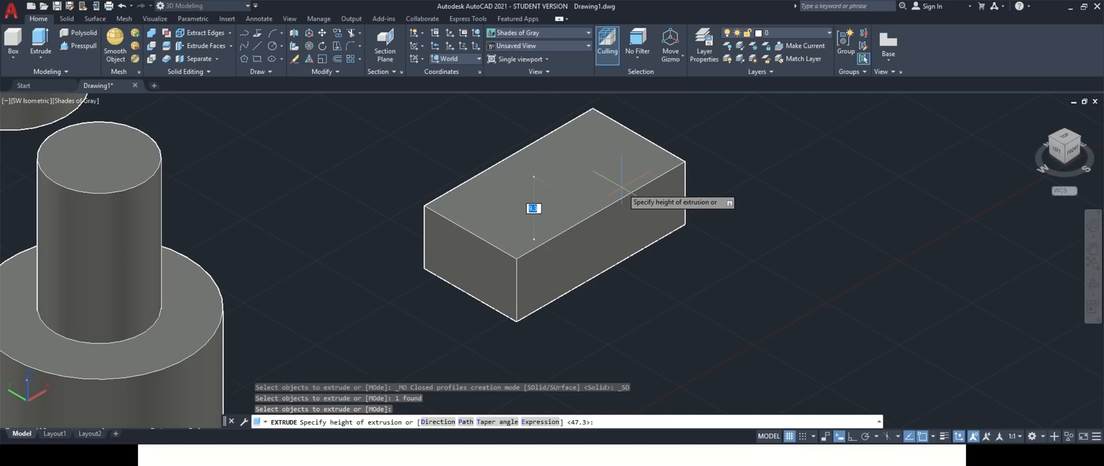
{"action": "key", "text": "Escape"}
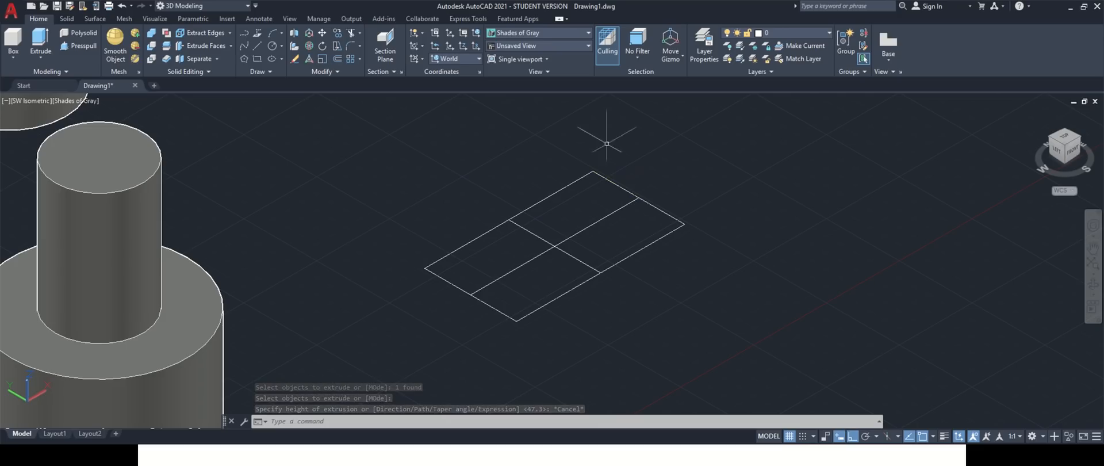
- Presspull the rear quarter of the divided rectangle up 30 mm and the right-hand quarter next to it up 25 mm
{"action": "left_click", "coordinate": [81, 46]}
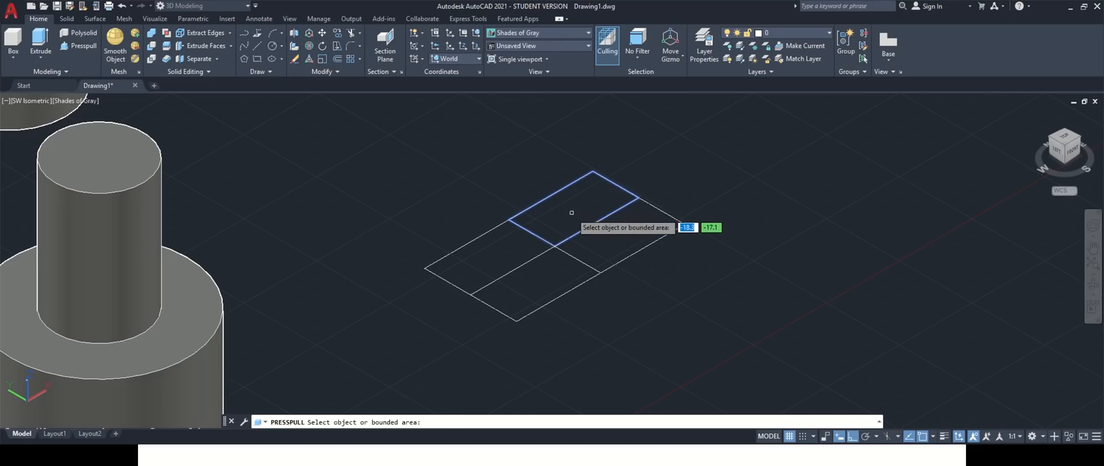
{"action": "left_click", "coordinate": [575, 207]}
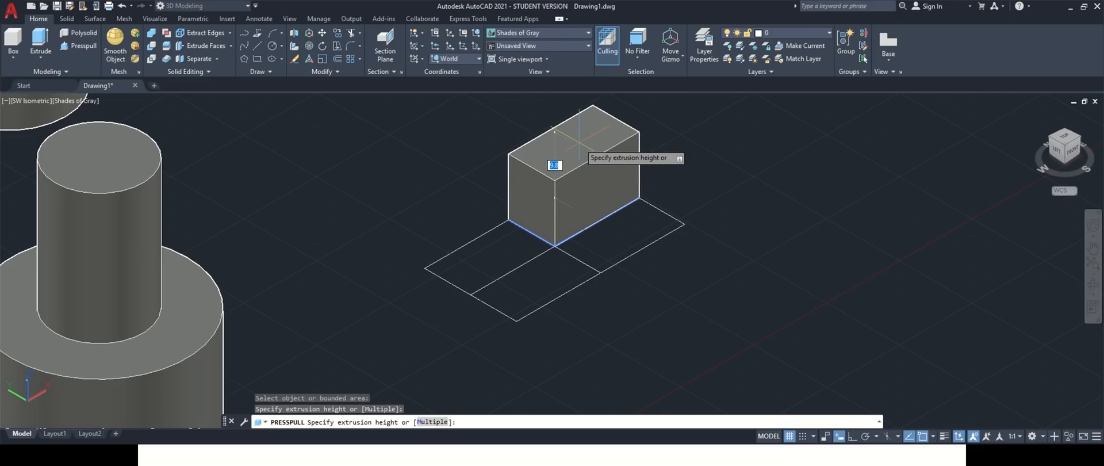
{"action": "type", "text": "30"}
{"action": "key", "text": "Return"}
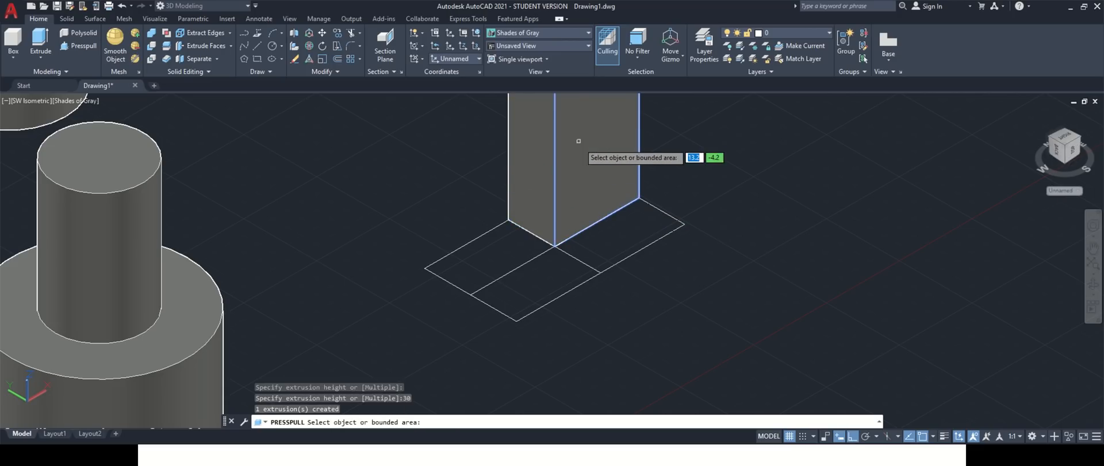
{"action": "scroll", "coordinate": [586, 166], "scroll_direction": "down", "scroll_amount": 5}
{"action": "scroll", "coordinate": [589, 155], "scroll_direction": "up", "scroll_amount": 3}
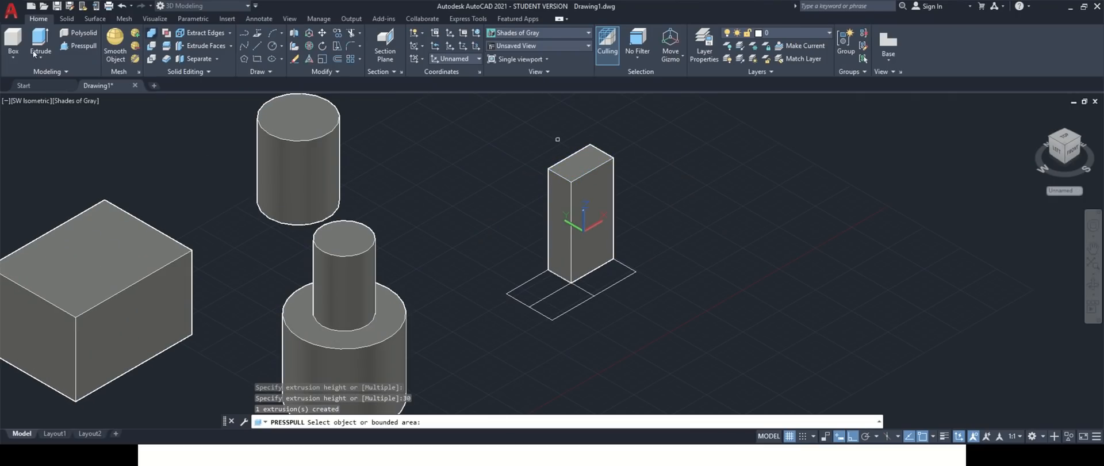
{"action": "left_click", "coordinate": [604, 280]}
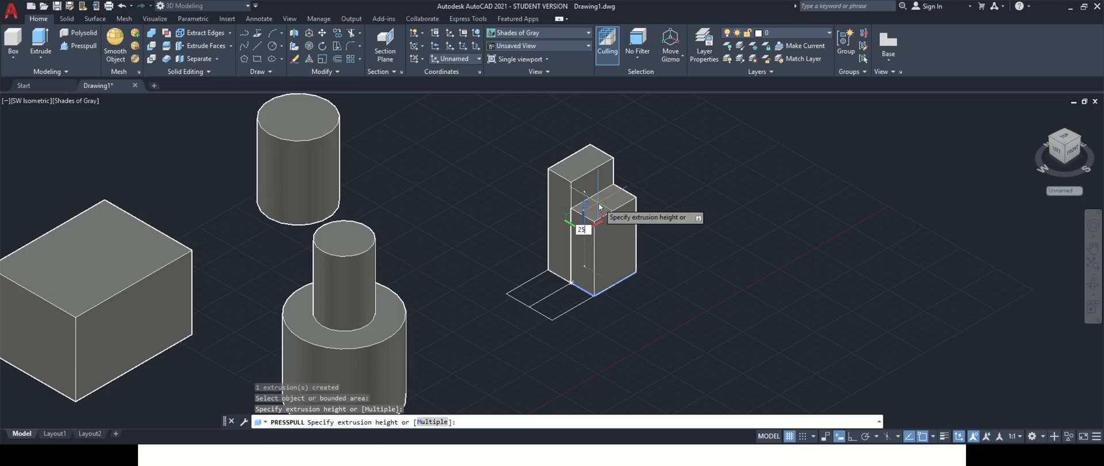
{"action": "key", "text": "Return"}
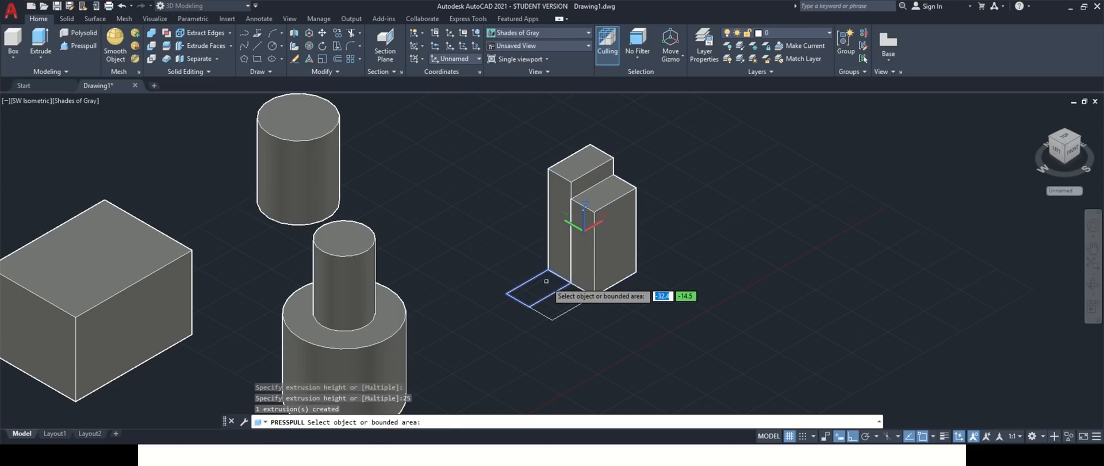
- Presspull the left-hand quarter up 20 mm and the front quarter up 15 mm, and end the command
{"action": "left_click", "coordinate": [547, 280]}
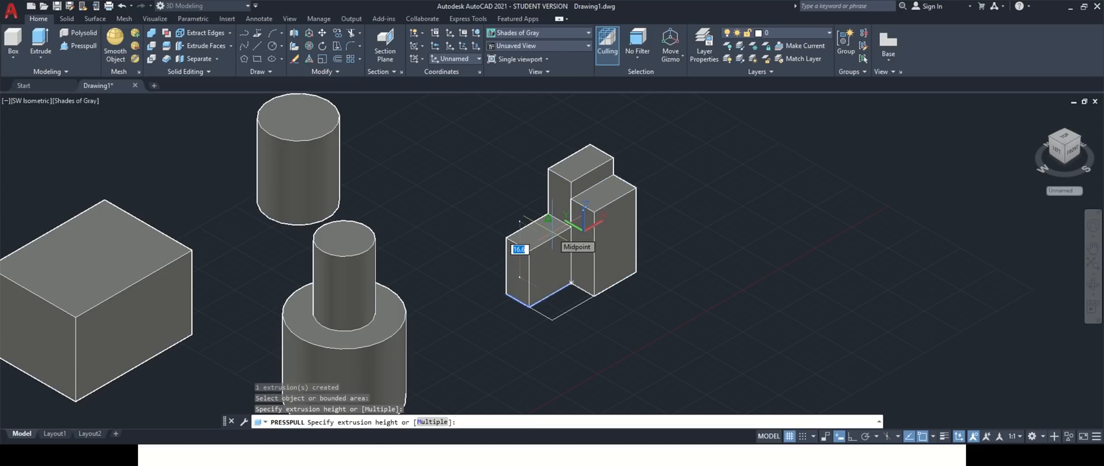
{"action": "type", "text": "20"}
{"action": "key", "text": "Return"}
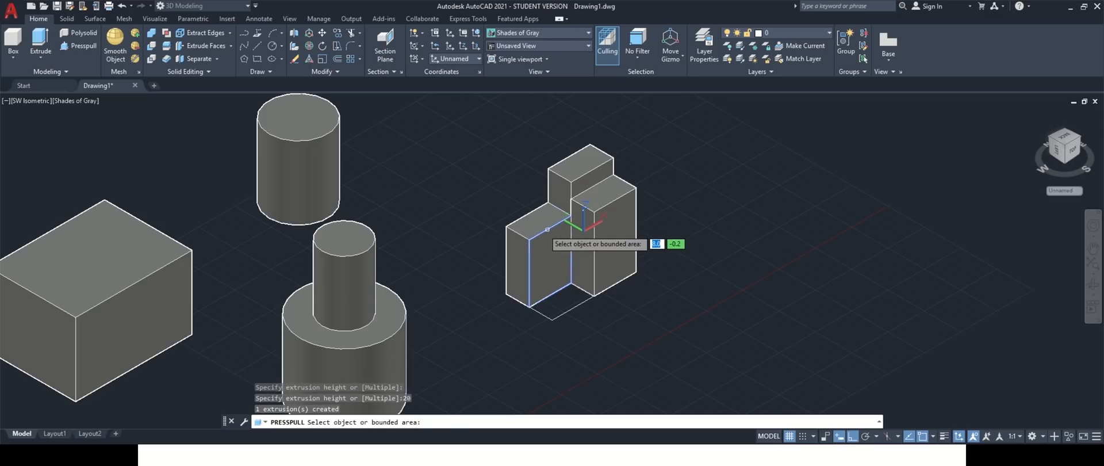
{"action": "left_click", "coordinate": [562, 285]}
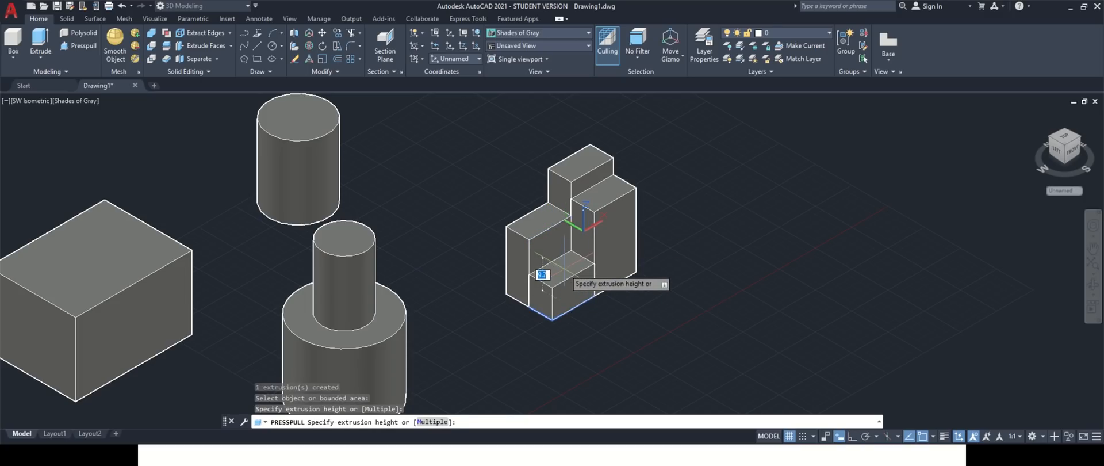
{"action": "type", "text": "15"}
{"action": "key", "text": "Return"}
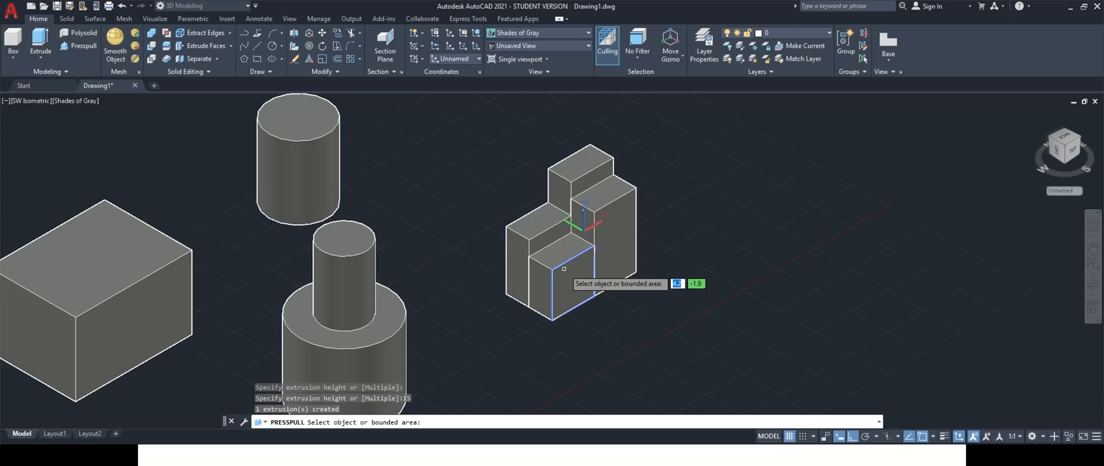
{"action": "scroll", "coordinate": [564, 268], "scroll_direction": "down", "scroll_amount": 5}
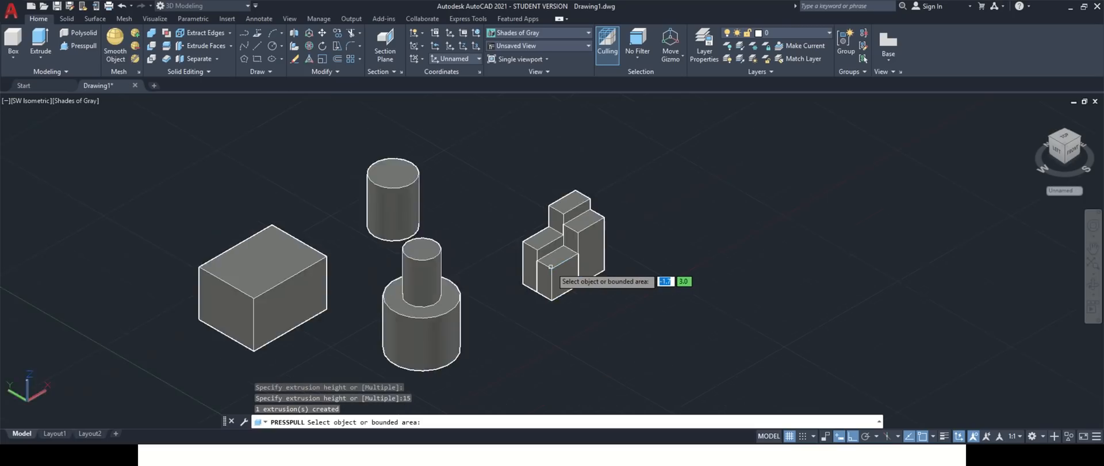
{"action": "scroll", "coordinate": [540, 197], "scroll_direction": "up", "scroll_amount": 6}
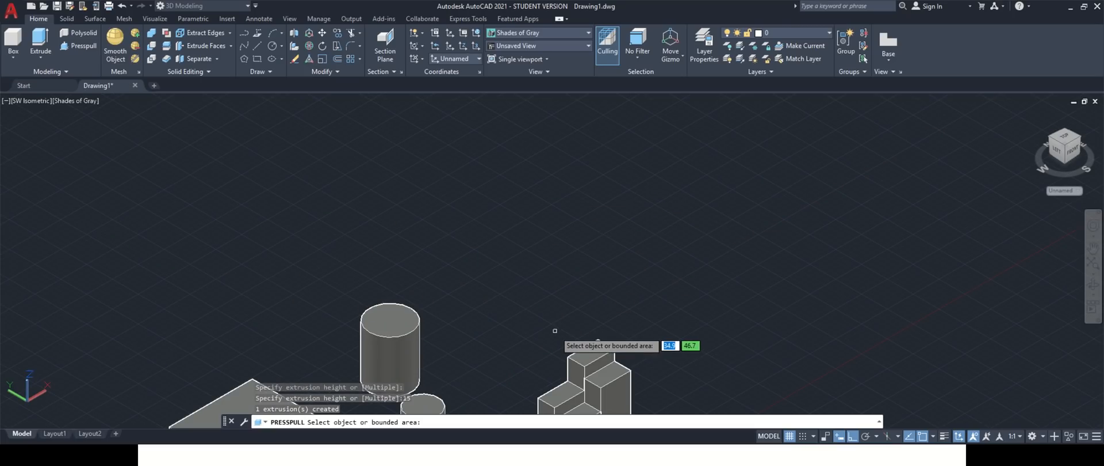
{"action": "key", "text": "Return"}
- Draw a 50 mm square from four separate lines on the ground plane behind the stepped blocks
{"action": "type", "text": "l"}
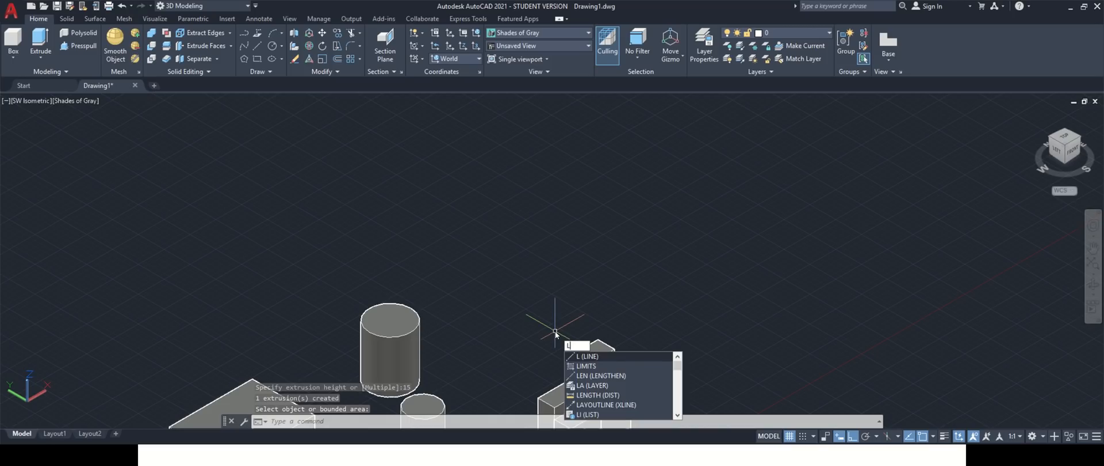
{"action": "key", "text": "Return"}
{"action": "left_click", "coordinate": [501, 326]}
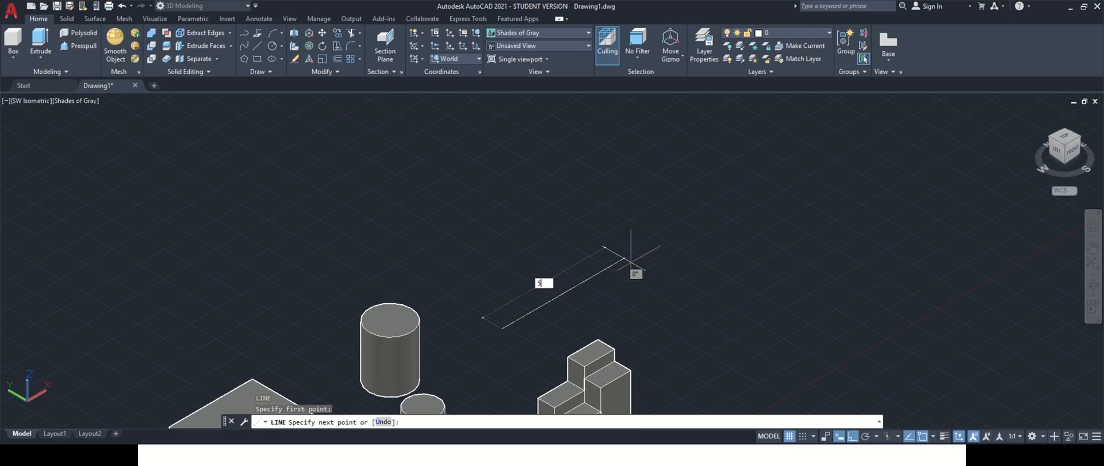
{"action": "type", "text": "50"}
{"action": "key", "text": "Return"}
{"action": "type", "text": "50"}
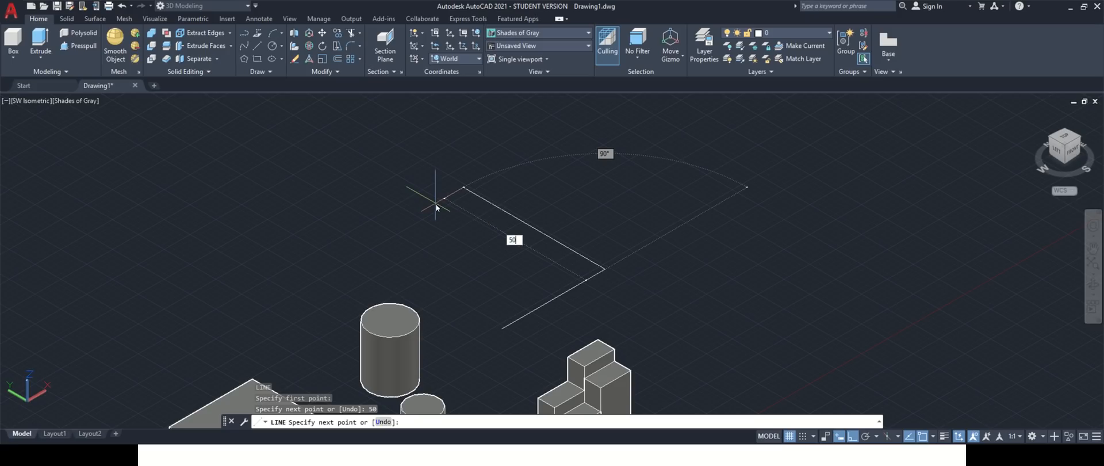
{"action": "key", "text": "Return"}
{"action": "type", "text": "50"}
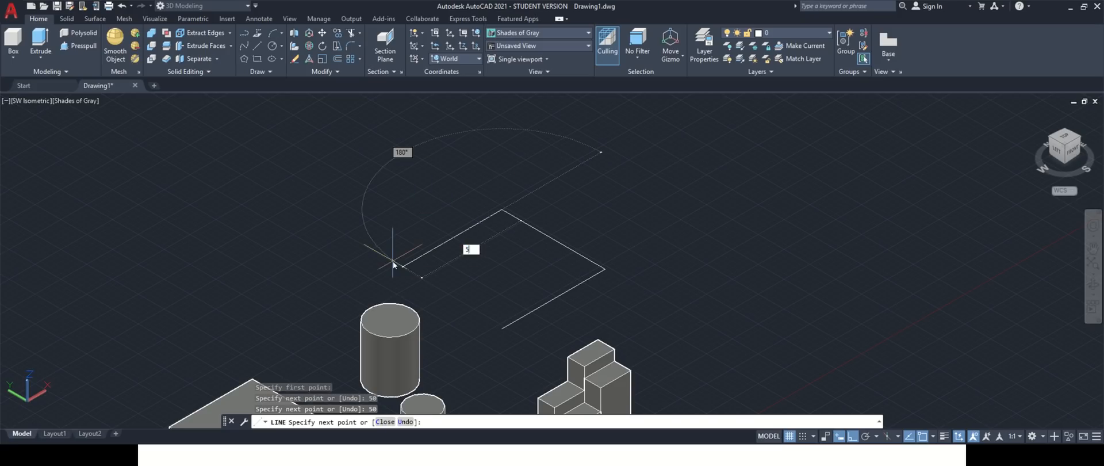
{"action": "key", "text": "Return"}
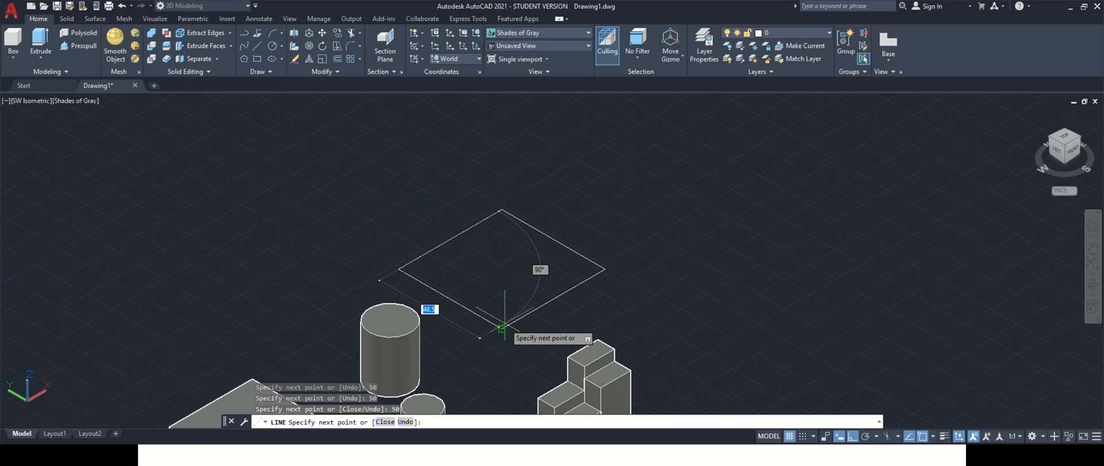
{"action": "type", "text": "50"}
{"action": "key", "text": "Return"}
{"action": "key", "text": "Escape"}
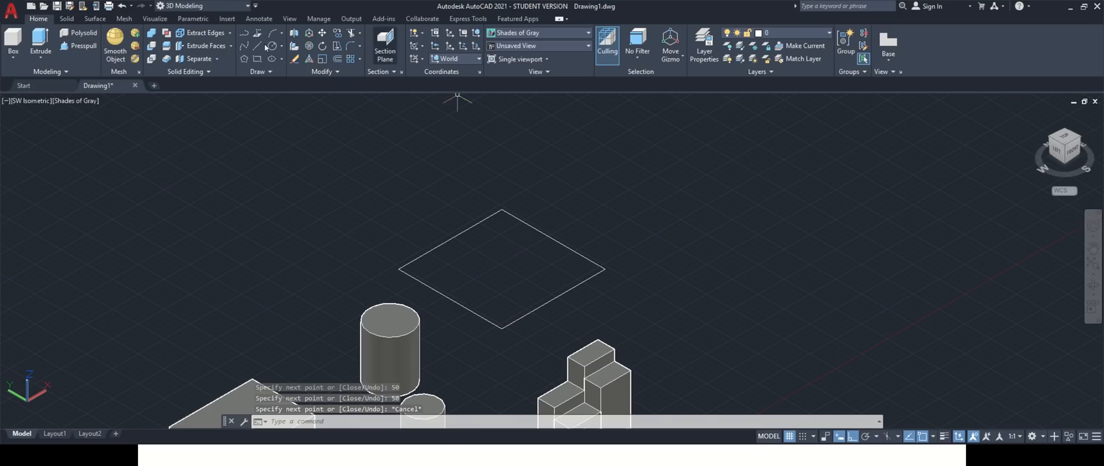
- Try to extrude only the front-left line of the square upward, and cancel the extrusion
{"action": "left_click", "coordinate": [40, 41]}
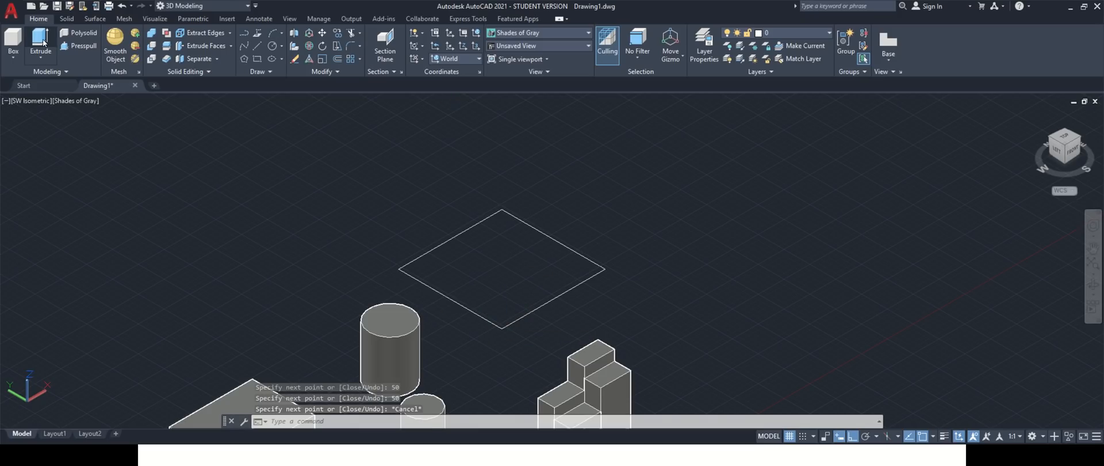
{"action": "left_click", "coordinate": [469, 309]}
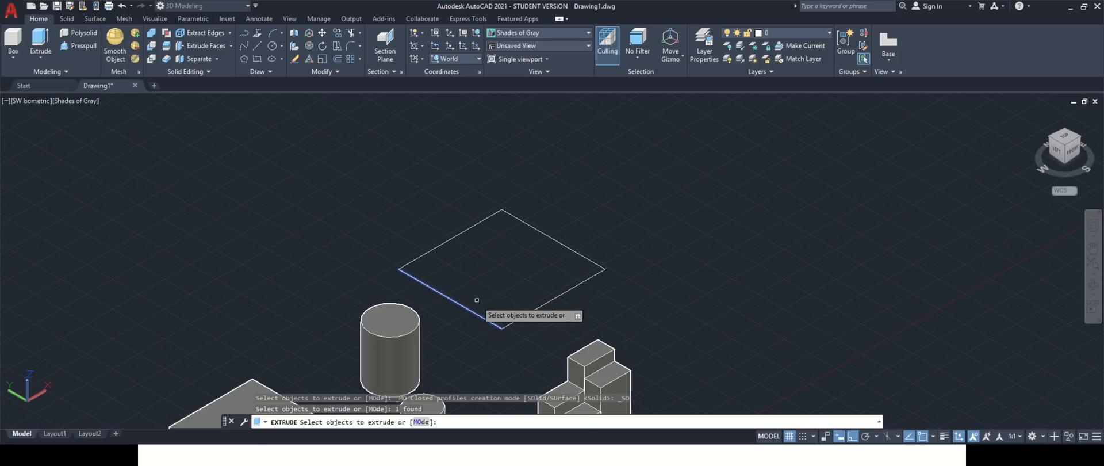
{"action": "key", "text": "Return"}
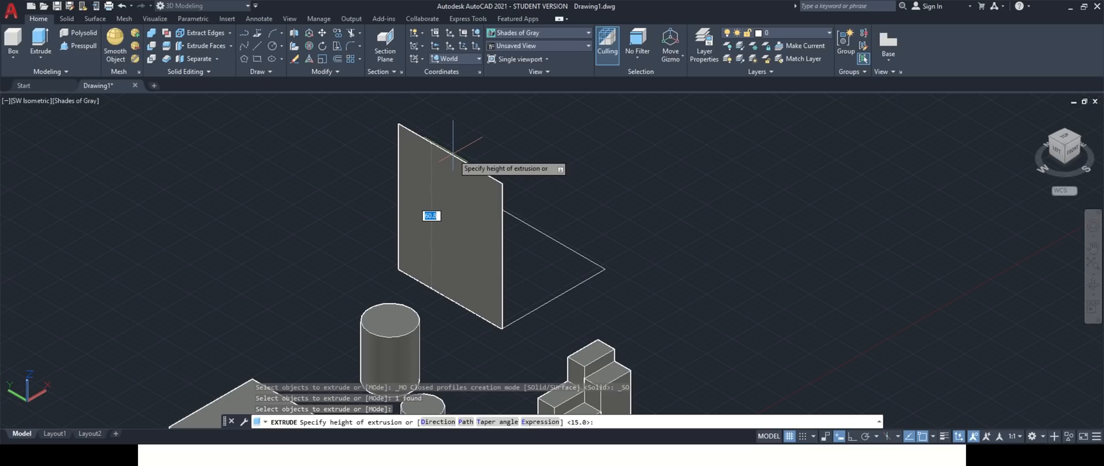
{"action": "key", "text": "Escape"}
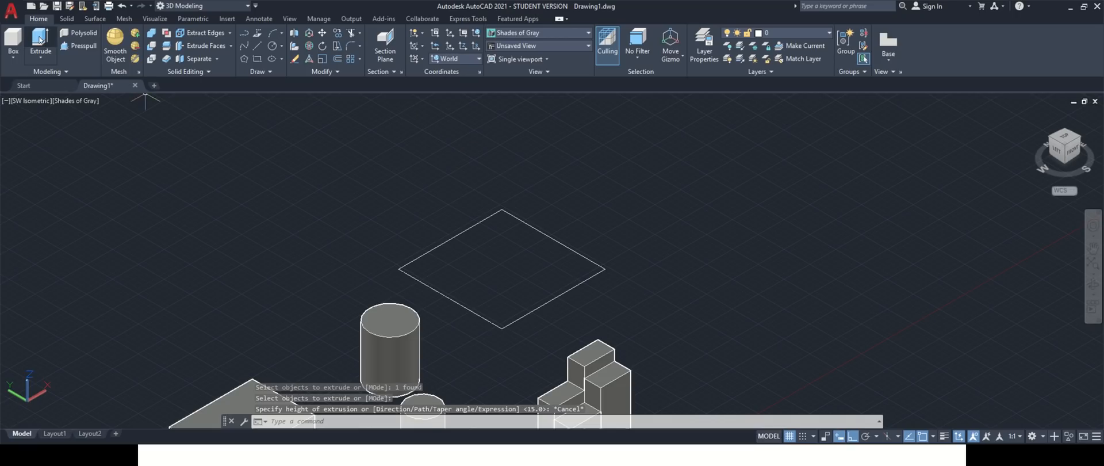
- Try to extrude all four separate lines of the square upward together, and cancel the extrusion
{"action": "left_click", "coordinate": [40, 39]}
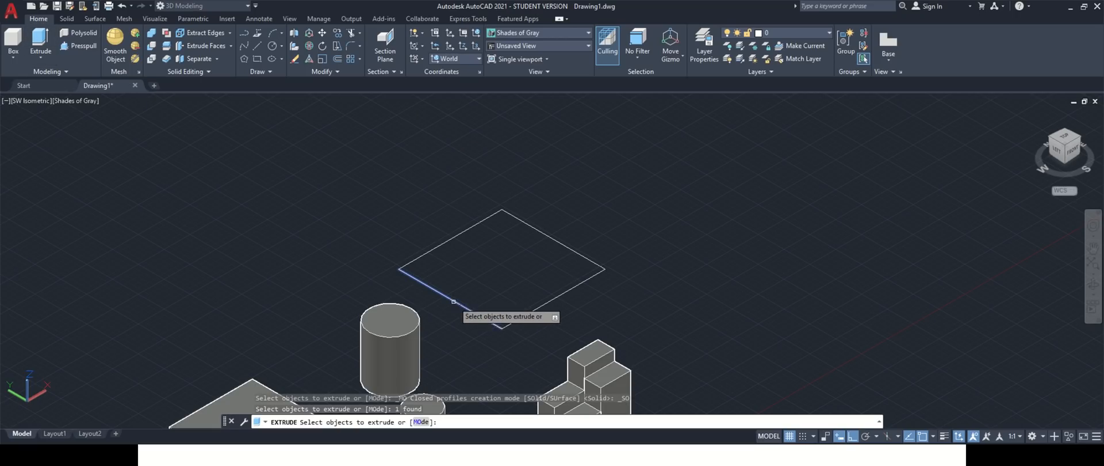
{"action": "left_click", "coordinate": [543, 306]}
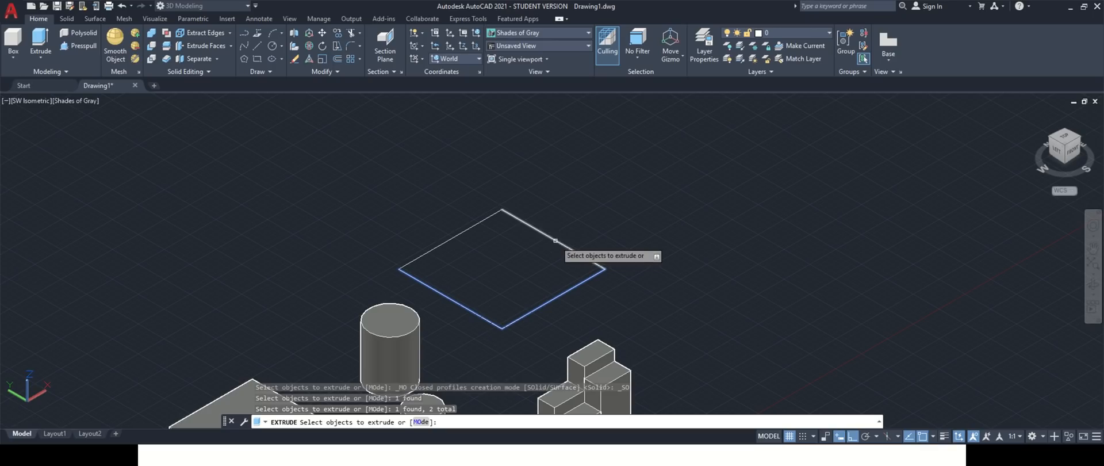
{"action": "left_click", "coordinate": [556, 241]}
{"action": "left_click", "coordinate": [478, 223]}
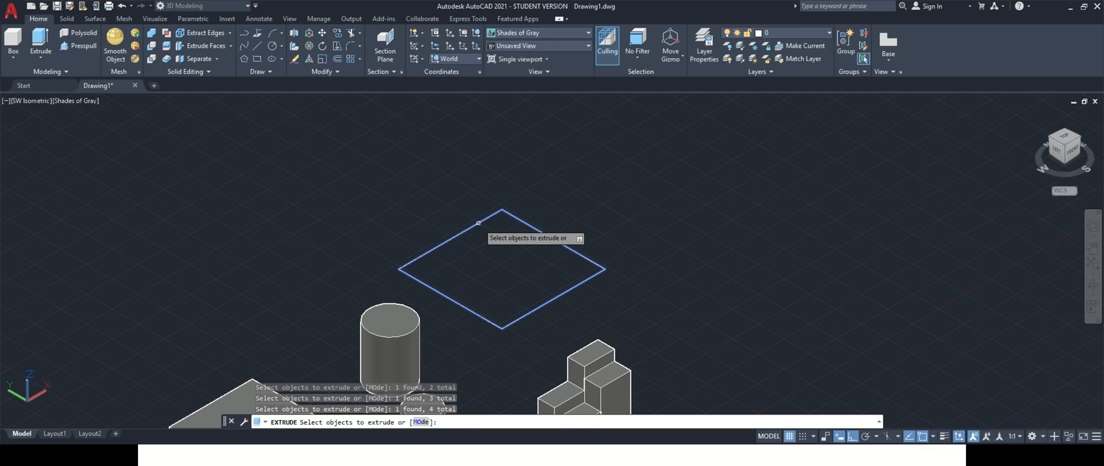
{"action": "key", "text": "Return"}
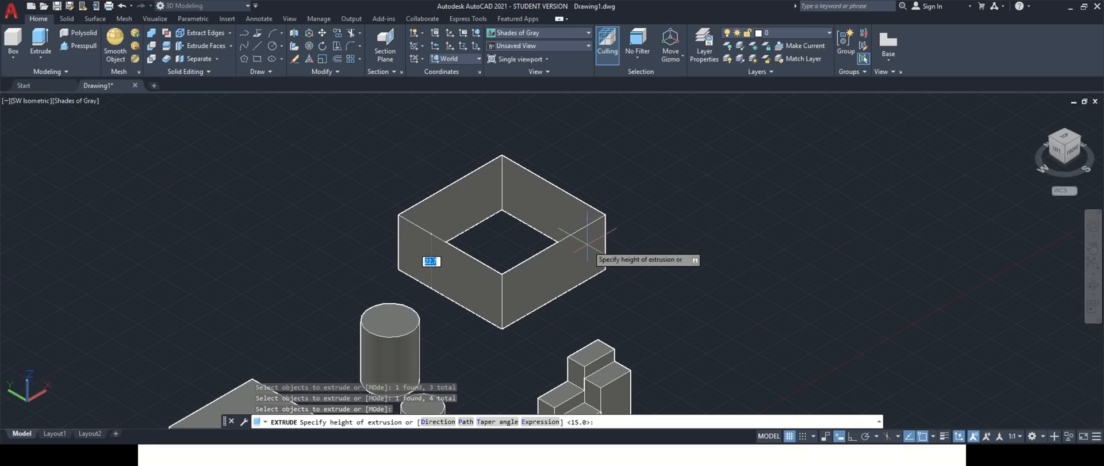
{"action": "key", "text": "Escape"}
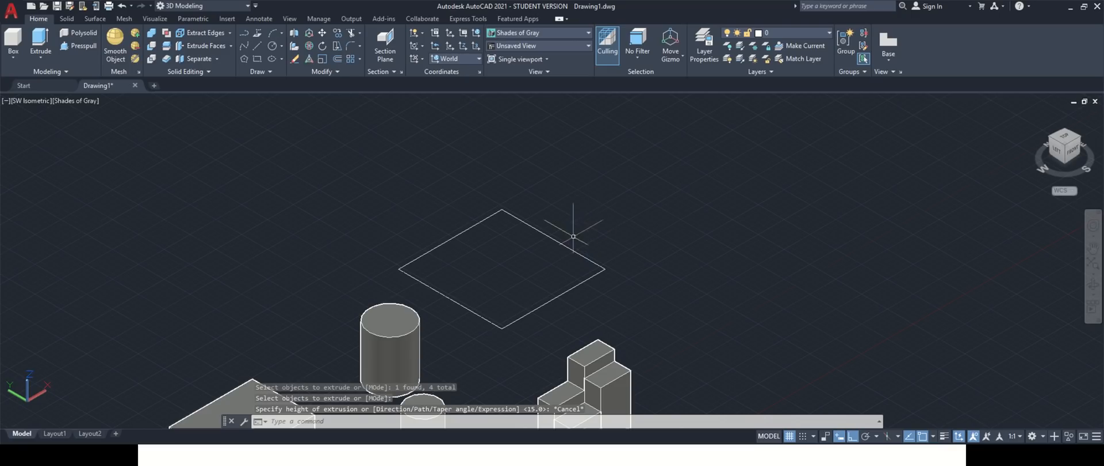
- Join the four lines of the square into a single polyline, check it by selecting it, and clear the selection
{"action": "scroll", "coordinate": [569, 248], "scroll_direction": "down", "scroll_amount": 2}
{"action": "scroll", "coordinate": [533, 304], "scroll_direction": "up", "scroll_amount": 2}
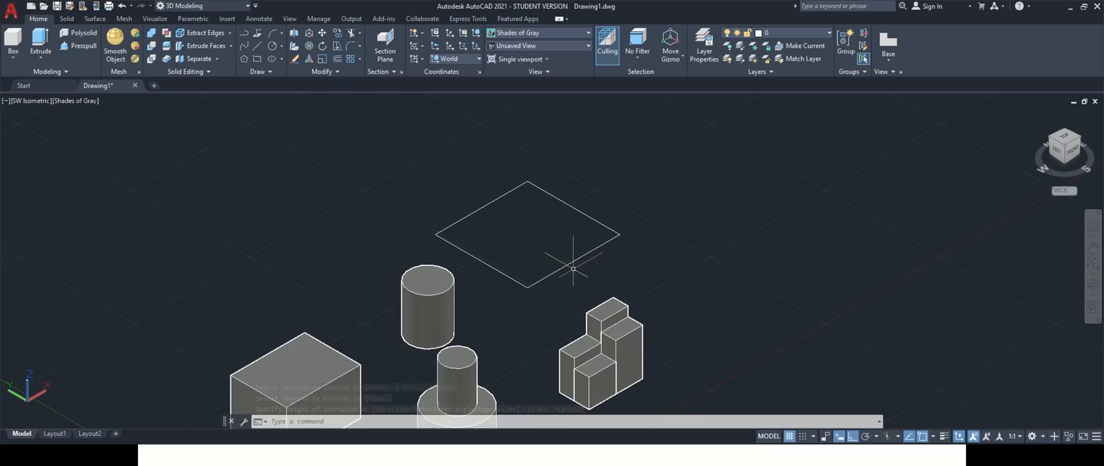
{"action": "left_click", "coordinate": [628, 270]}
{"action": "left_click", "coordinate": [473, 200]}
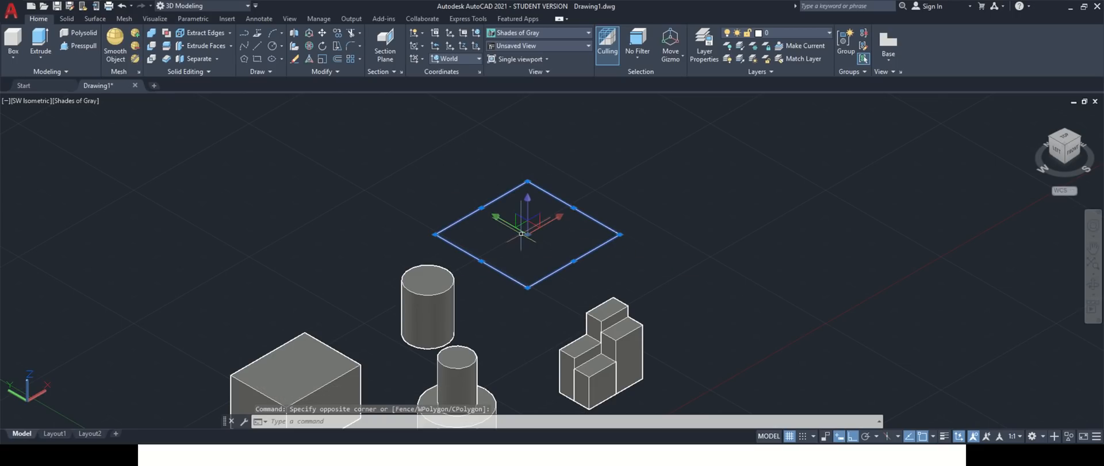
{"action": "type", "text": "J"}
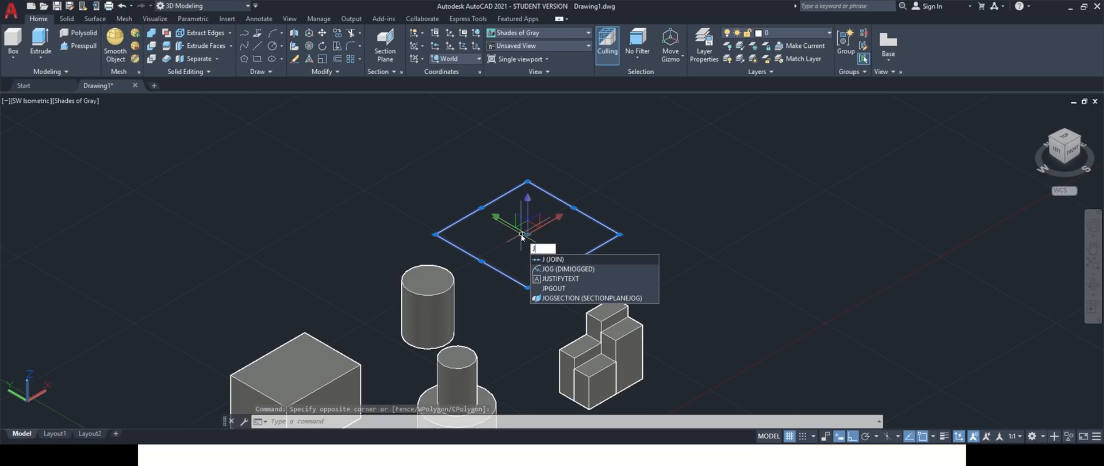
{"action": "key", "text": "Return"}
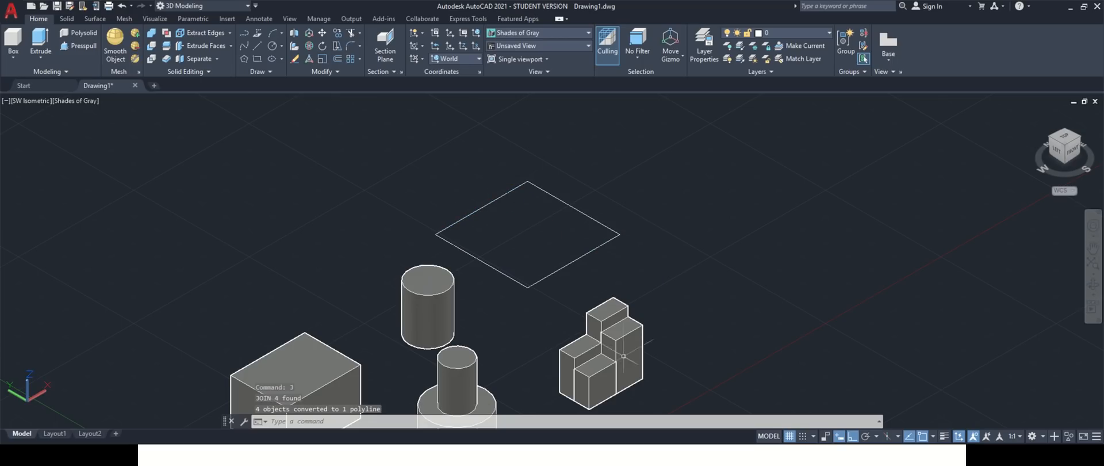
{"action": "left_click", "coordinate": [551, 271]}
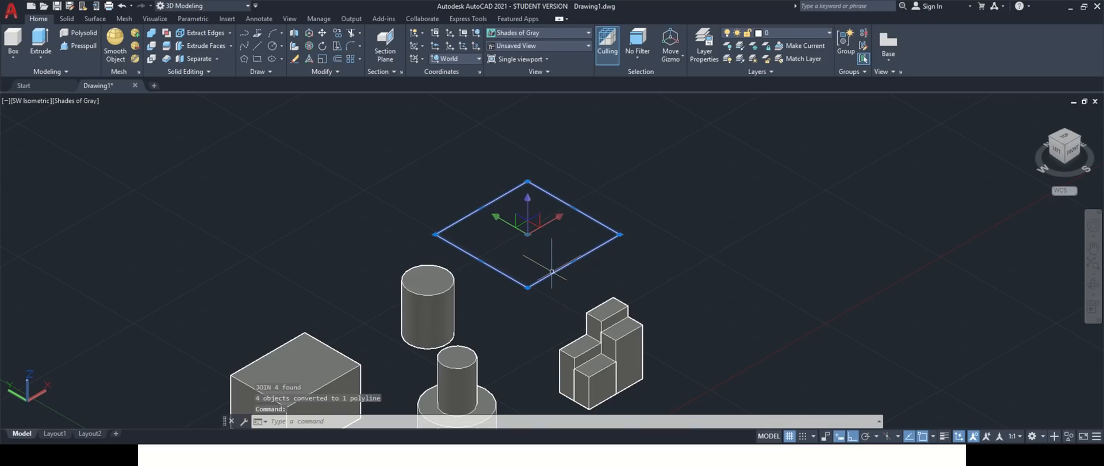
{"action": "key", "text": "Escape"}
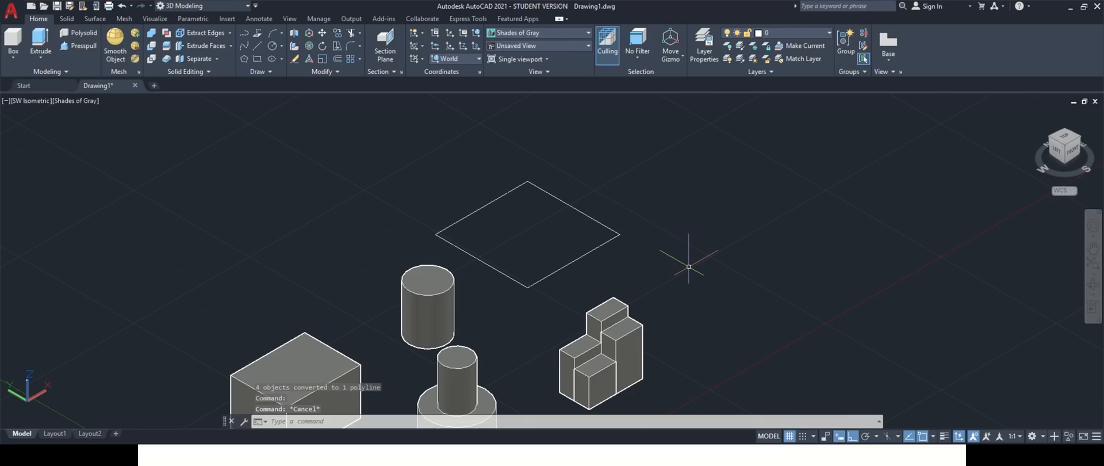
- Try to extrude the joined square upward, and cancel the extrusion
{"action": "left_click", "coordinate": [40, 41]}
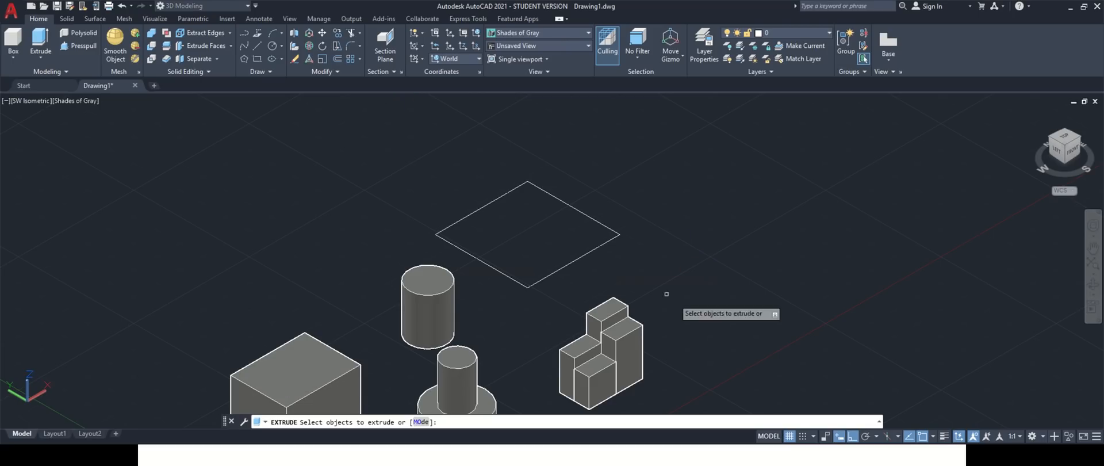
{"action": "left_click", "coordinate": [567, 260]}
{"action": "key", "text": "Return"}
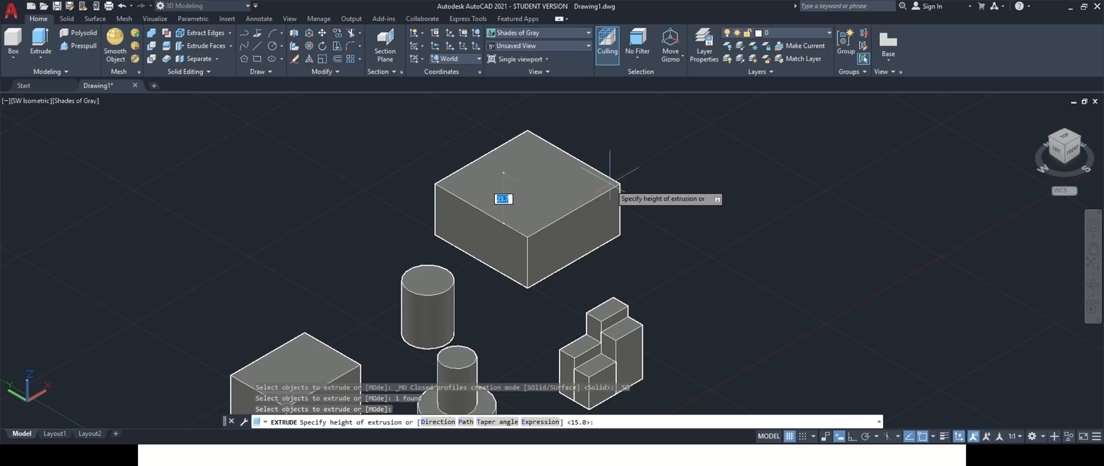
{"action": "key", "text": "Escape"}
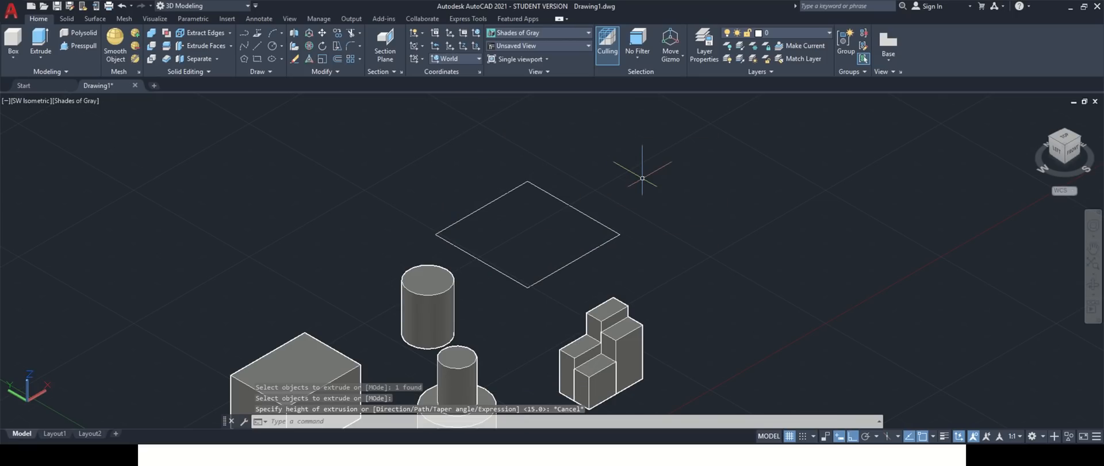
- Draw a second 50 mm square from four separate lines on the ground plane, beyond the joined square
{"action": "scroll", "coordinate": [540, 226], "scroll_direction": "down", "scroll_amount": 4}
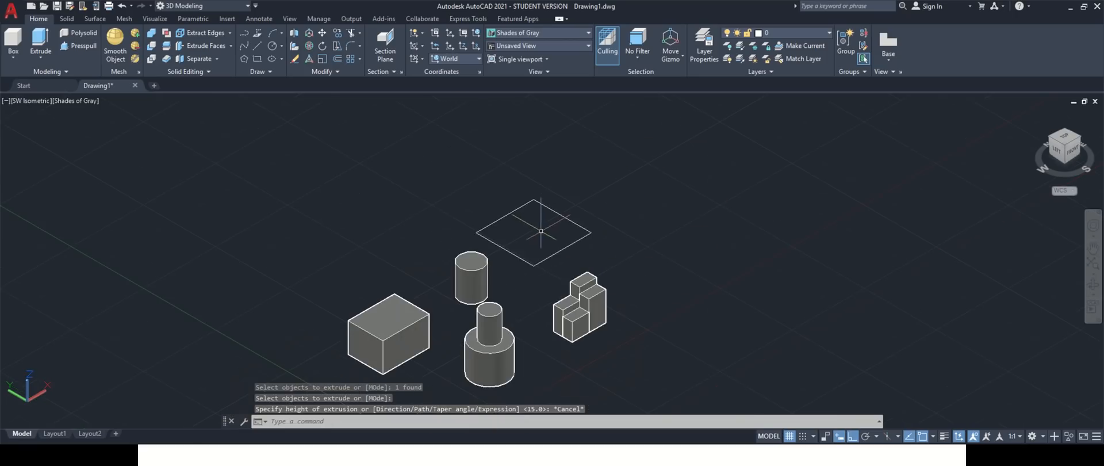
{"action": "scroll", "coordinate": [580, 227], "scroll_direction": "up", "scroll_amount": 5}
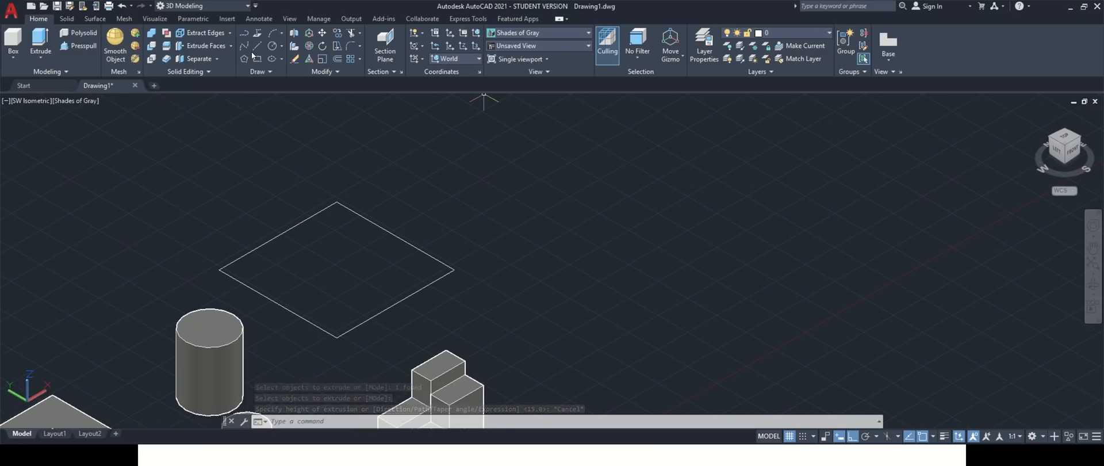
{"action": "type", "text": "1"}
{"action": "key", "text": "Return"}
{"action": "left_click", "coordinate": [569, 255]}
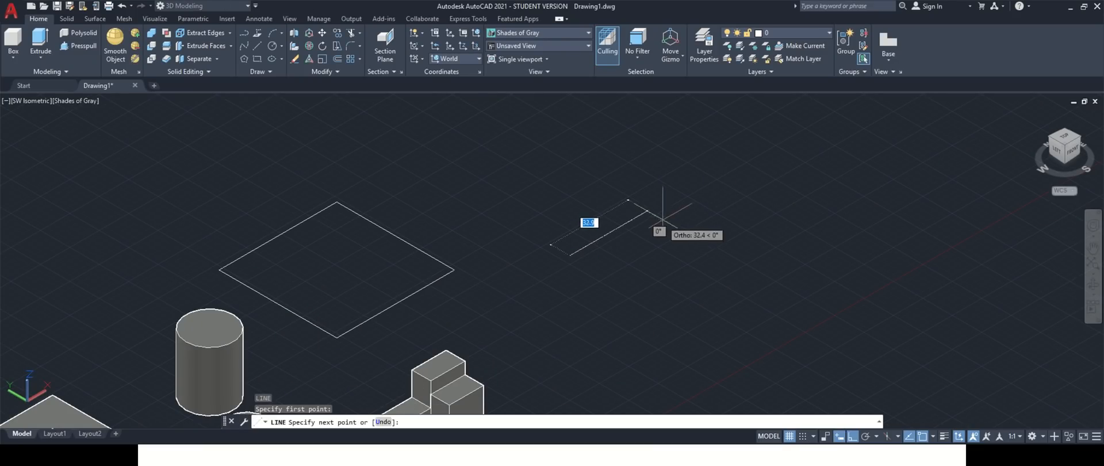
{"action": "type", "text": "50"}
{"action": "key", "text": "Return"}
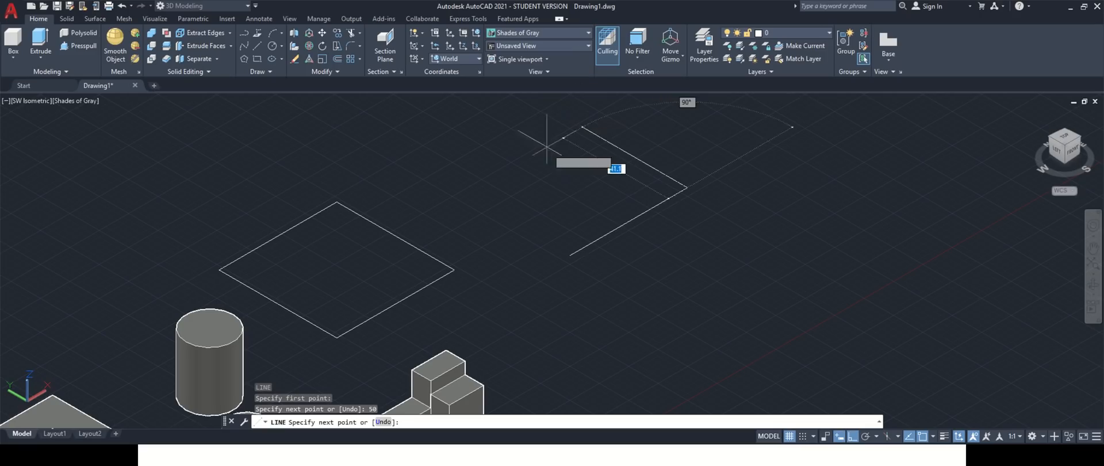
{"action": "type", "text": "50"}
{"action": "key", "text": "Return"}
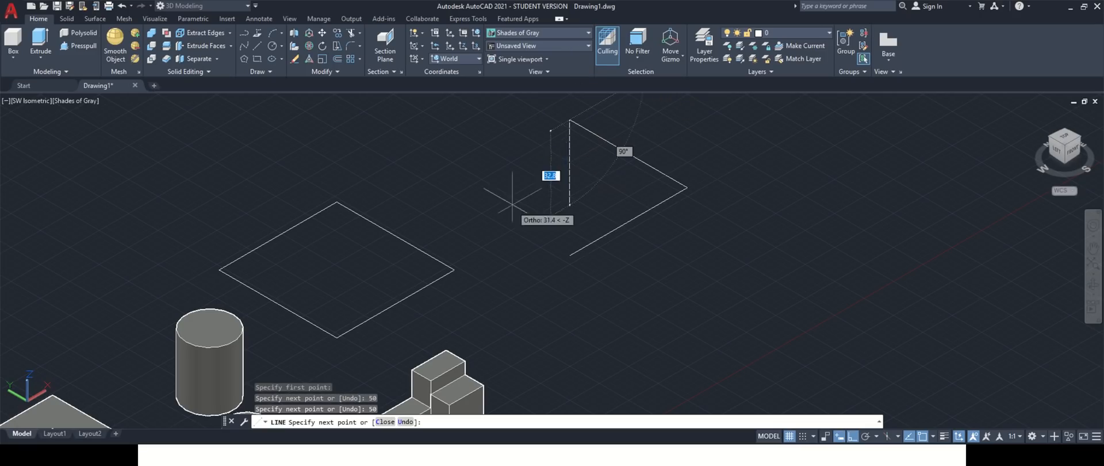
{"action": "type", "text": "50"}
{"action": "key", "text": "Return"}
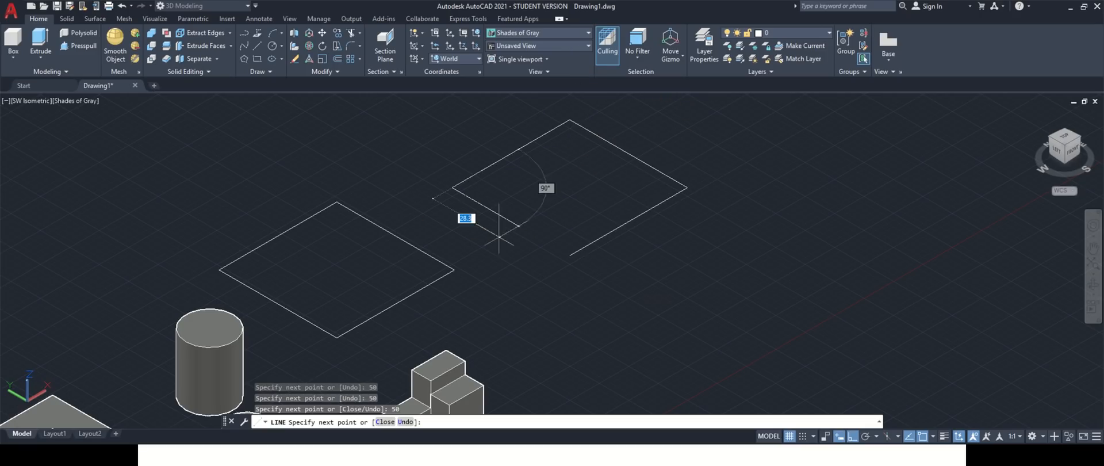
{"action": "type", "text": "50"}
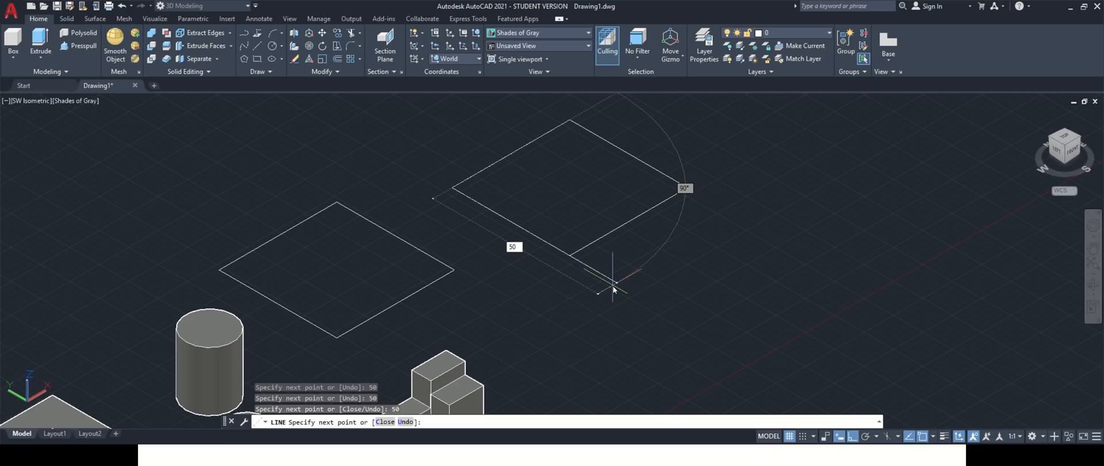
{"action": "key", "text": "Return"}
{"action": "key", "text": "Escape"}
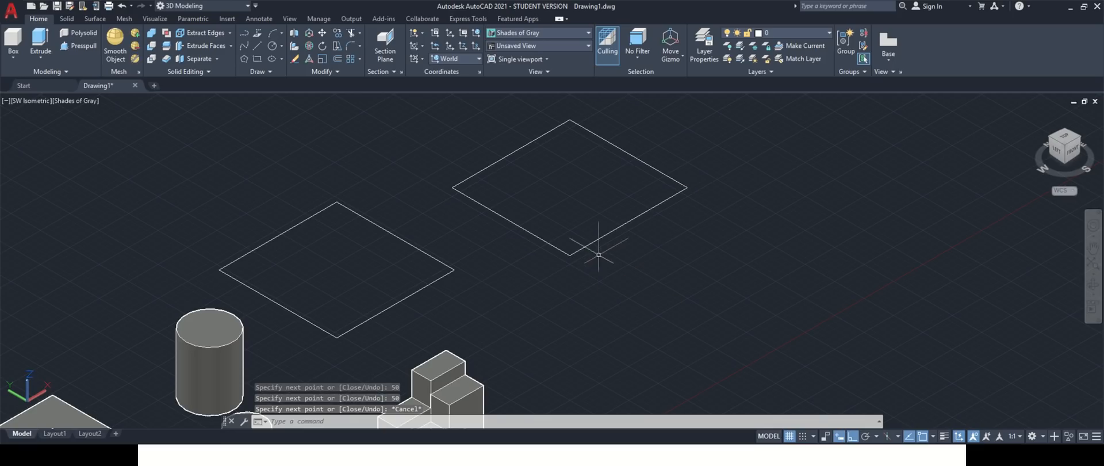
- Try to presspull the area enclosed by the second square's separate lines upward, cancel the height, and end the command
{"action": "left_click", "coordinate": [602, 235]}
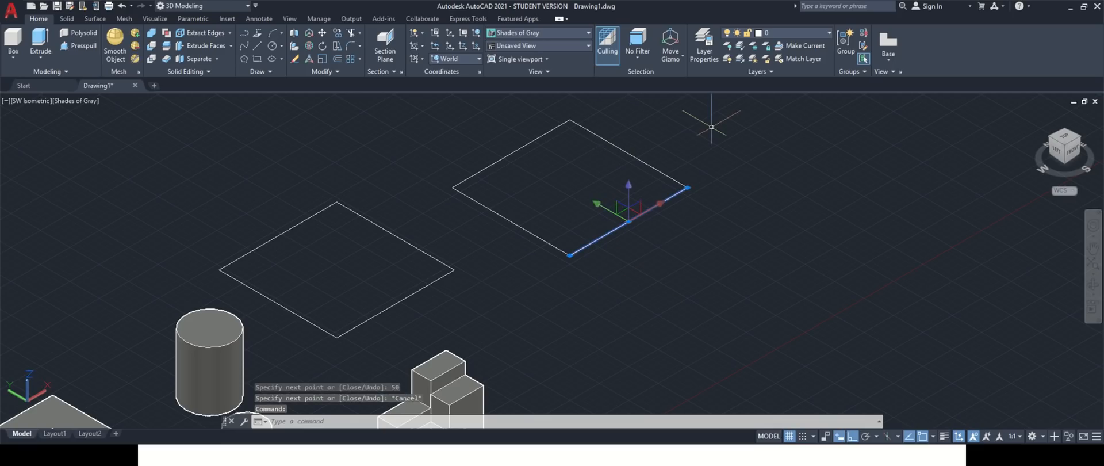
{"action": "key", "text": "Escape"}
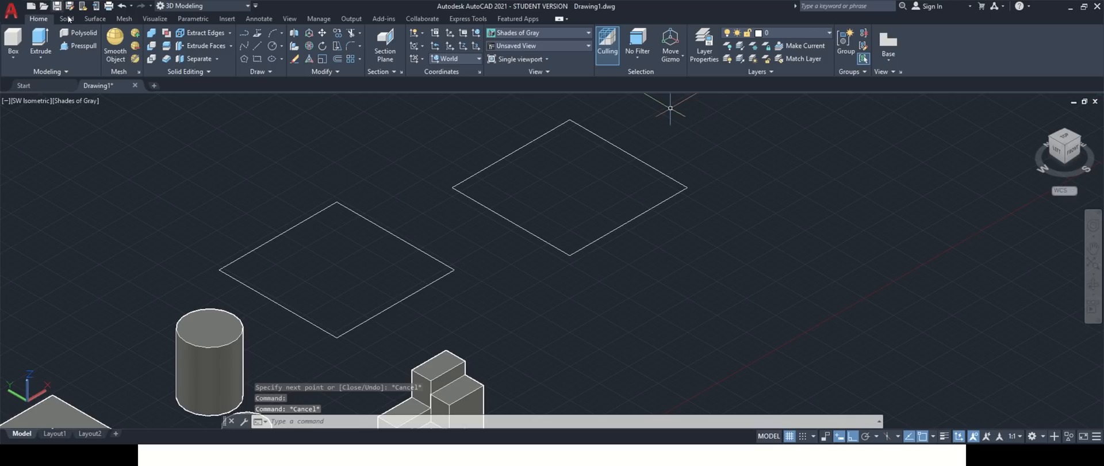
{"action": "left_click", "coordinate": [83, 46]}
{"action": "scroll", "coordinate": [204, 211], "scroll_direction": "down", "scroll_amount": 4}
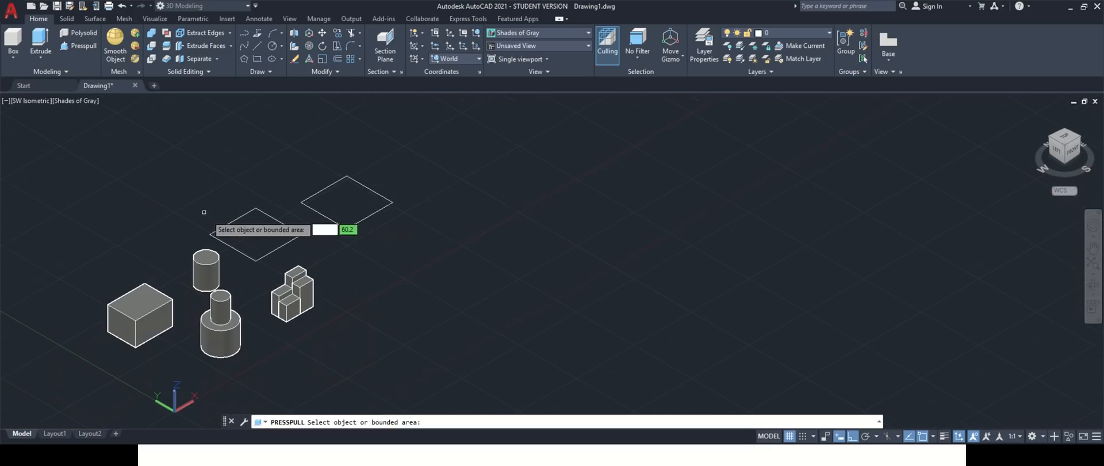
{"action": "left_click", "coordinate": [339, 192]}
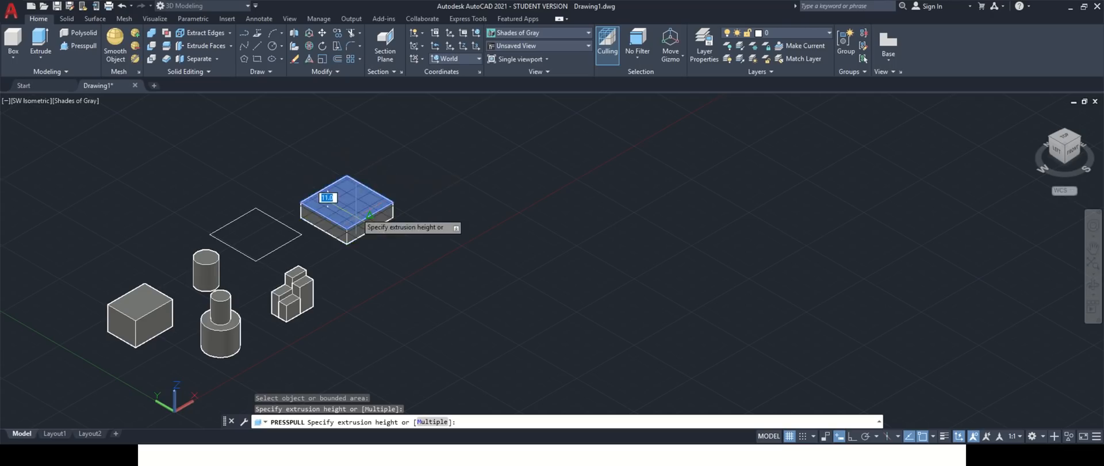
{"action": "key", "text": "Escape"}
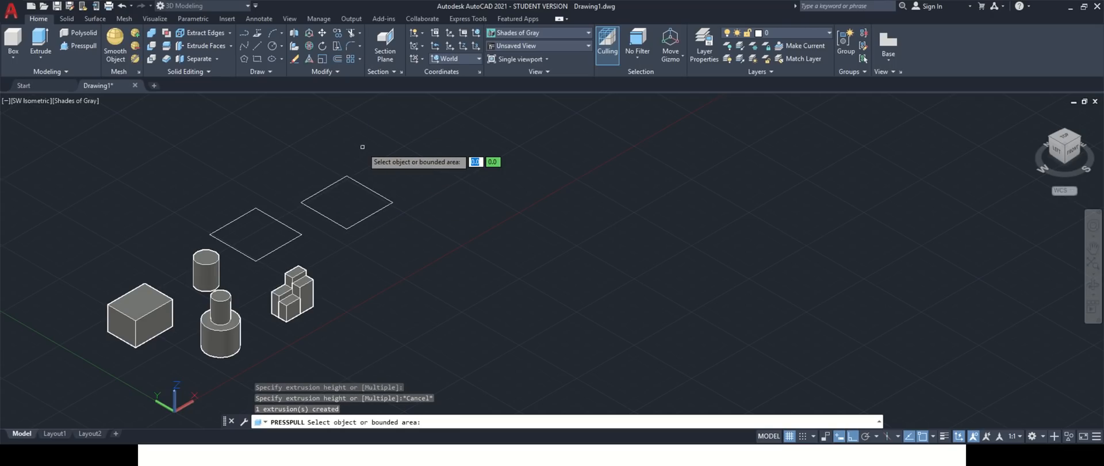
{"action": "key", "text": "Return"}
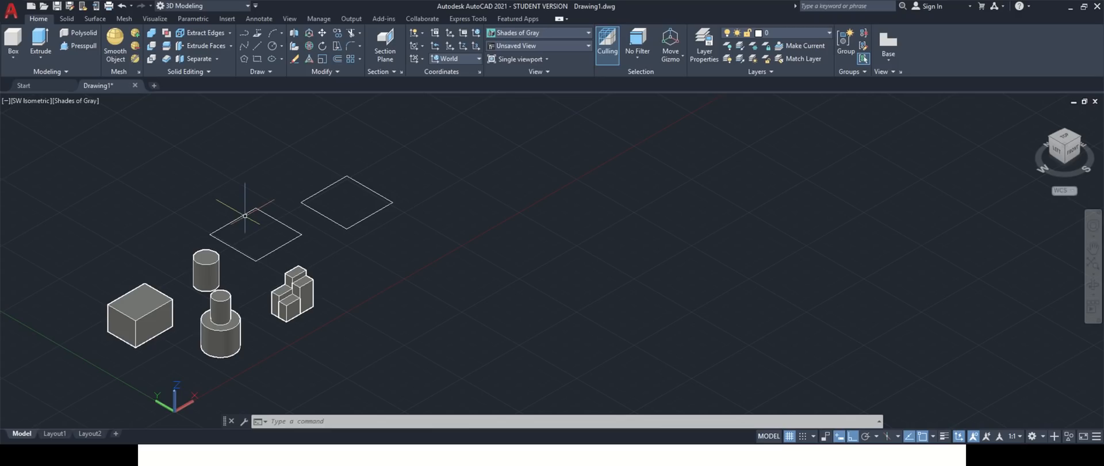
{"action": "scroll", "coordinate": [245, 216], "scroll_direction": "down", "scroll_amount": 2}
{"action": "scroll", "coordinate": [230, 221], "scroll_direction": "up", "scroll_amount": 5}
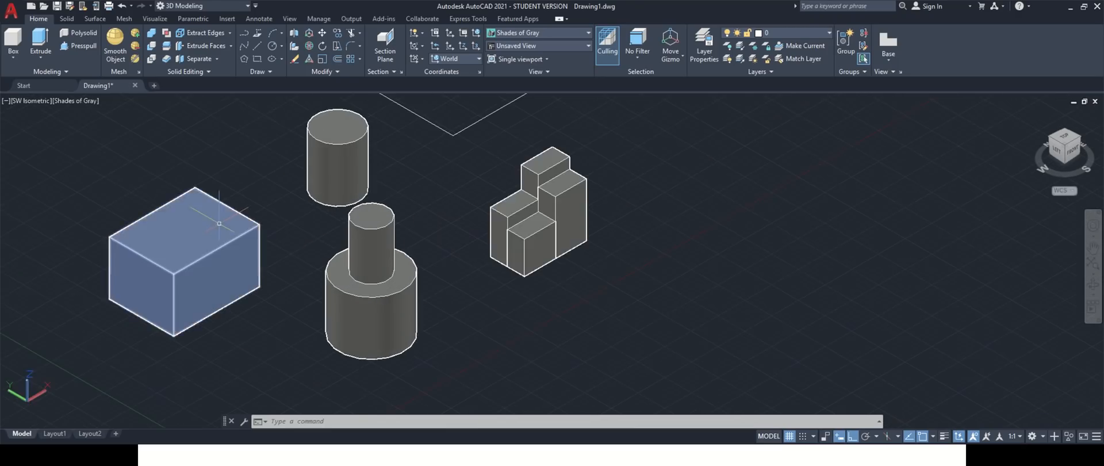
{"action": "scroll", "coordinate": [219, 223], "scroll_direction": "down", "scroll_amount": 2}
{"action": "scroll", "coordinate": [189, 165], "scroll_direction": "up", "scroll_amount": 4}
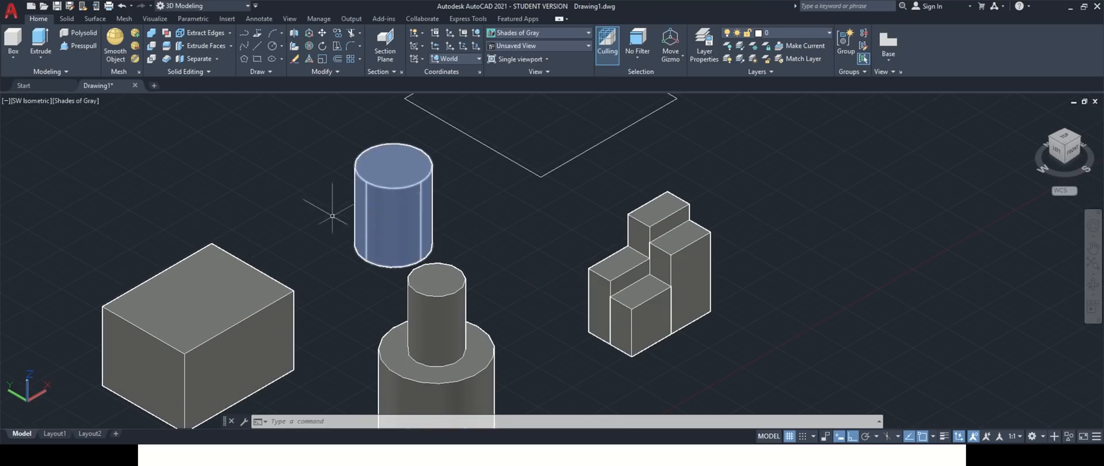
{"action": "scroll", "coordinate": [332, 215], "scroll_direction": "down", "scroll_amount": 2}
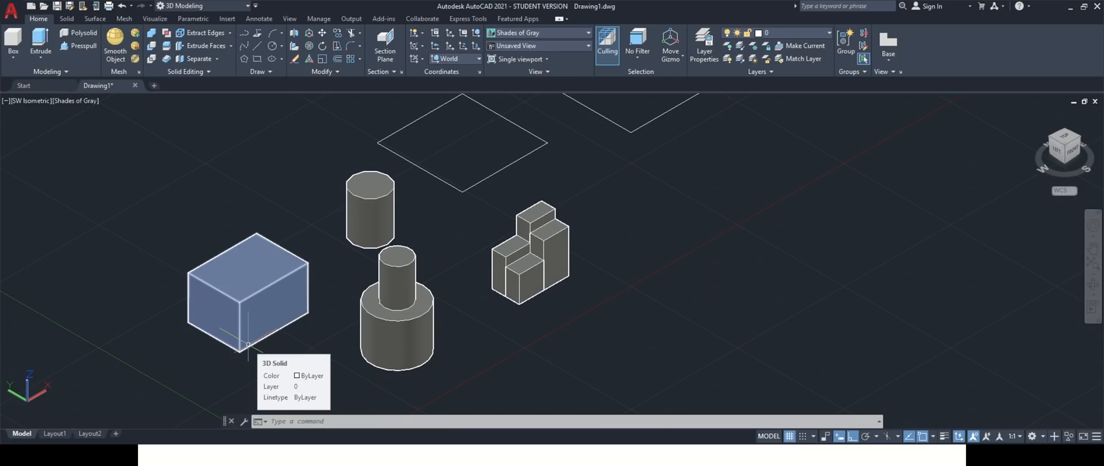
{"action": "left_click", "coordinate": [244, 282]}
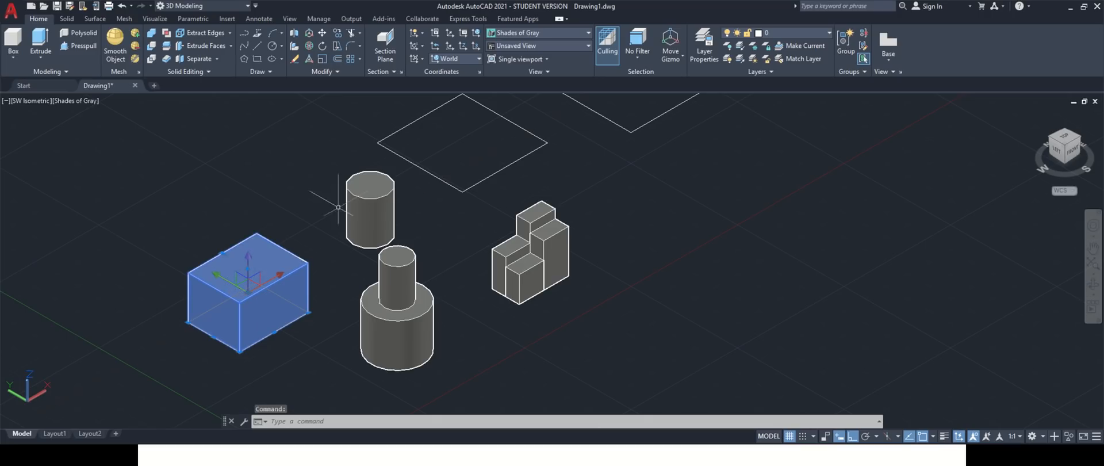
{"action": "left_click", "coordinate": [366, 189]}
{"action": "key", "text": "Escape"}
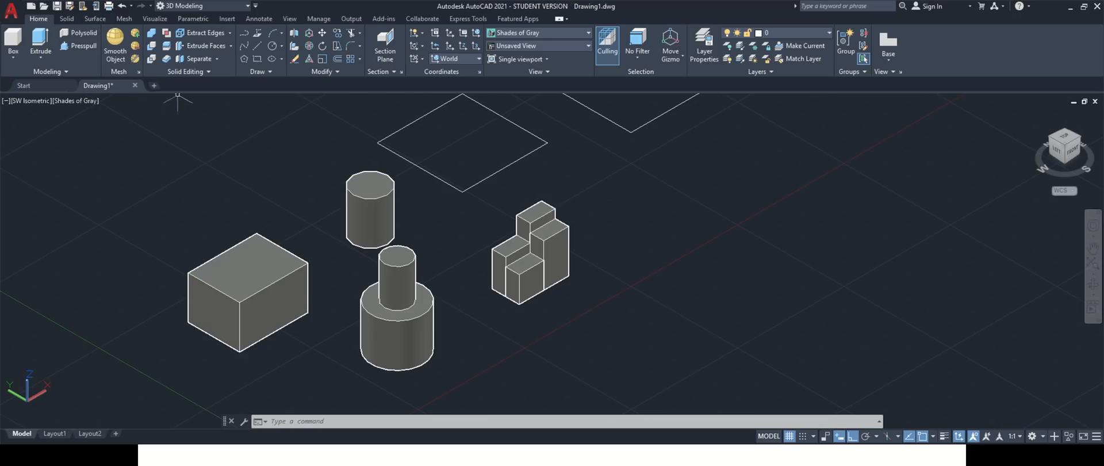
- Try moving the freestanding cylinder along the X, Y and Z axes with the move gizmo, cancelling each move
{"action": "left_click", "coordinate": [374, 208]}
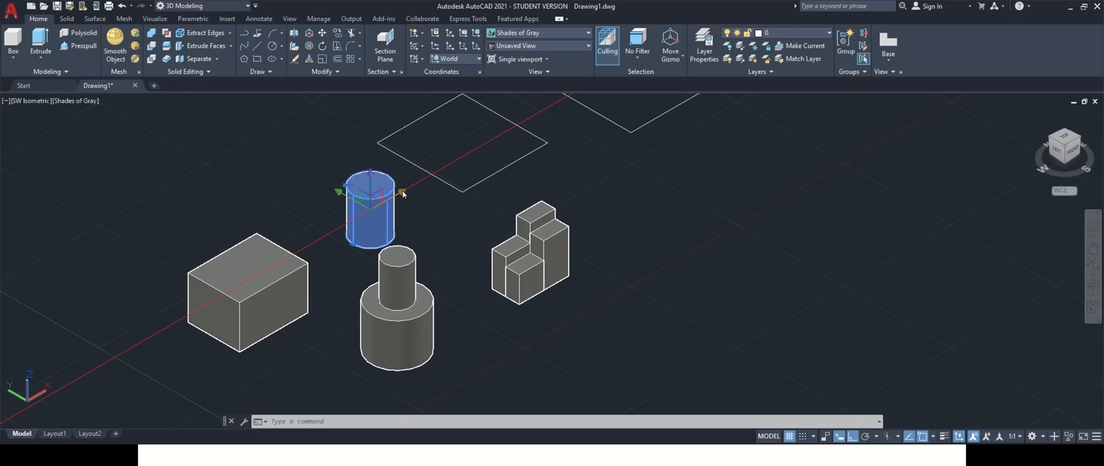
{"action": "left_click", "coordinate": [370, 200]}
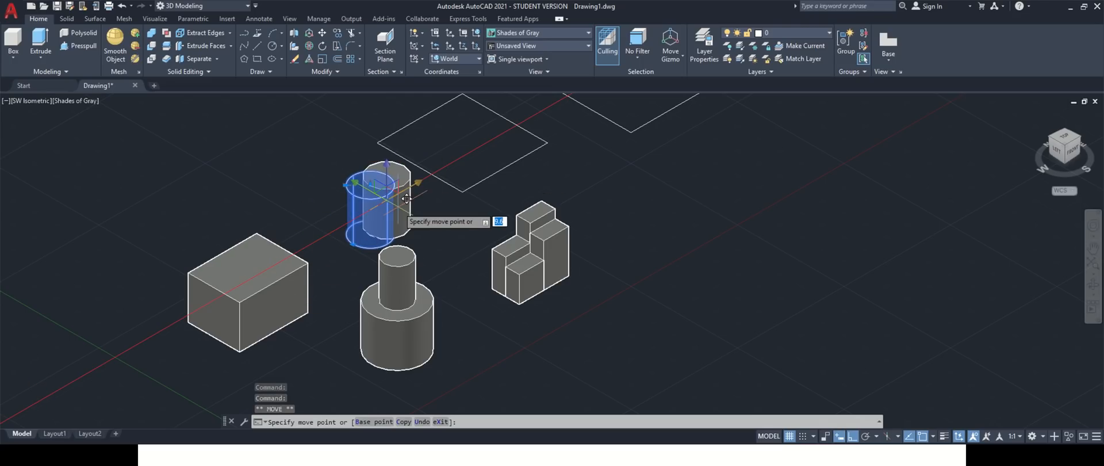
{"action": "key", "text": "Escape"}
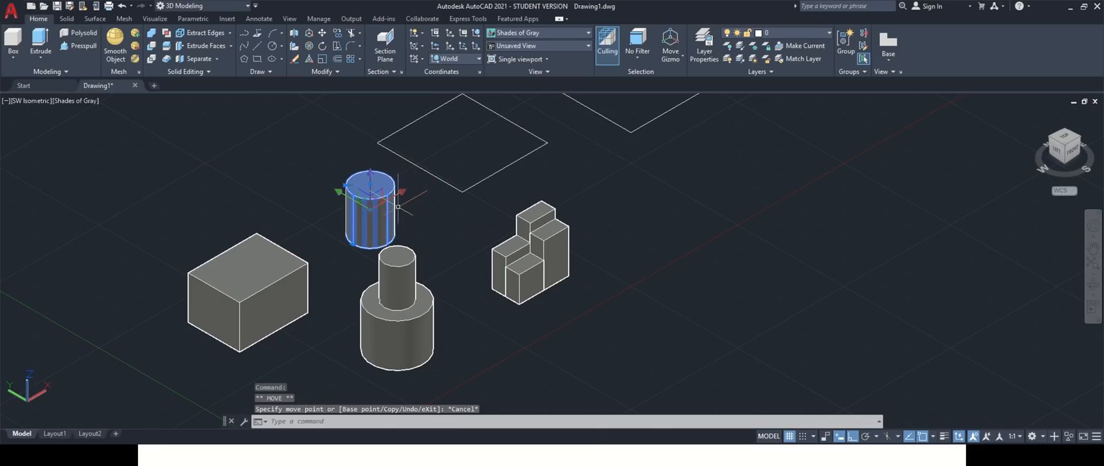
{"action": "left_click", "coordinate": [342, 194]}
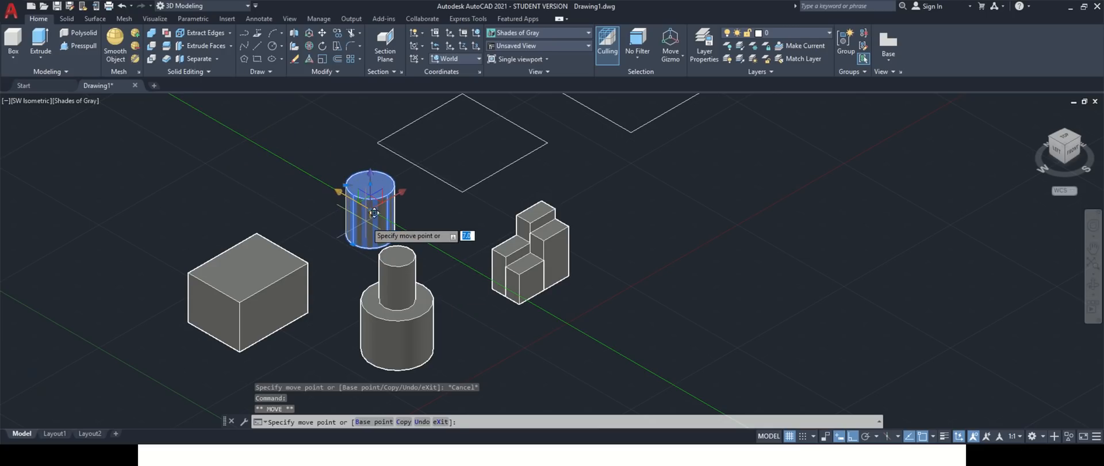
{"action": "key", "text": "Escape"}
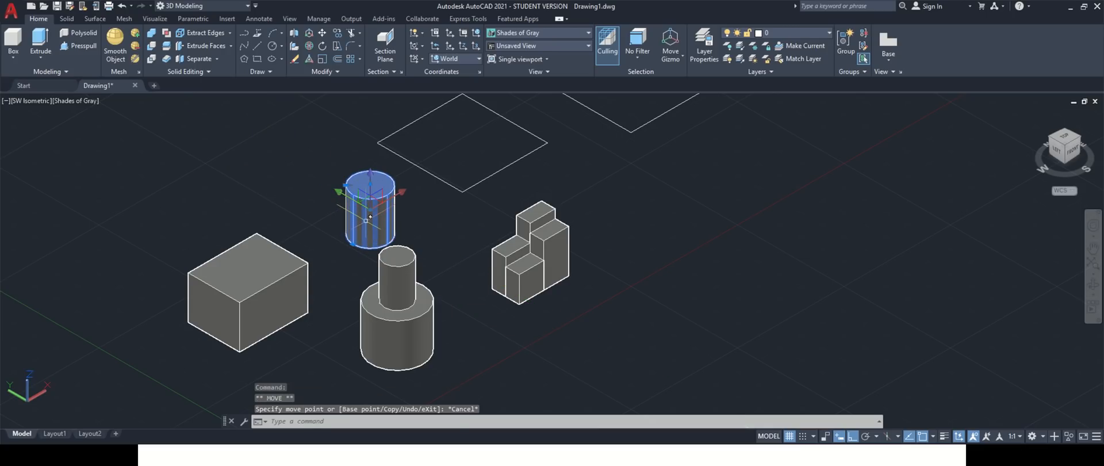
{"action": "left_click", "coordinate": [371, 178]}
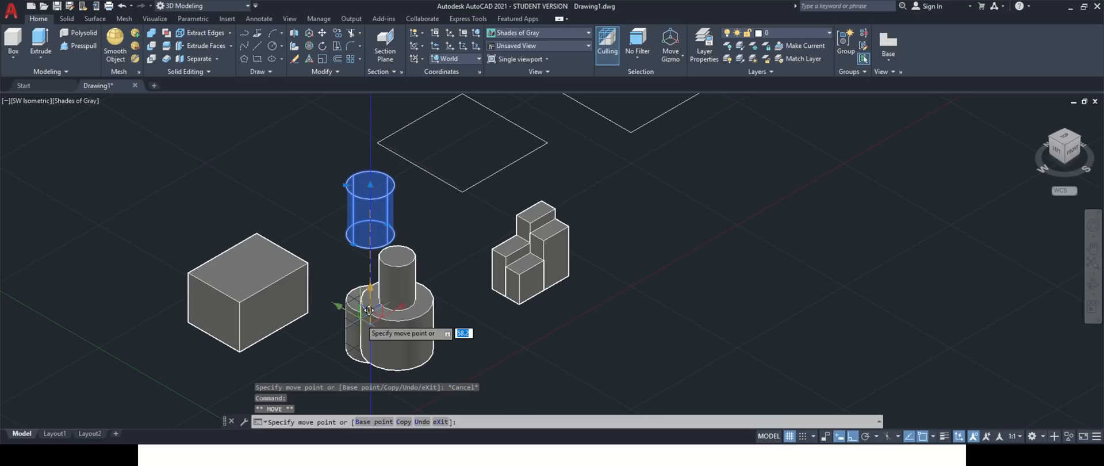
{"action": "key", "text": "Escape"}
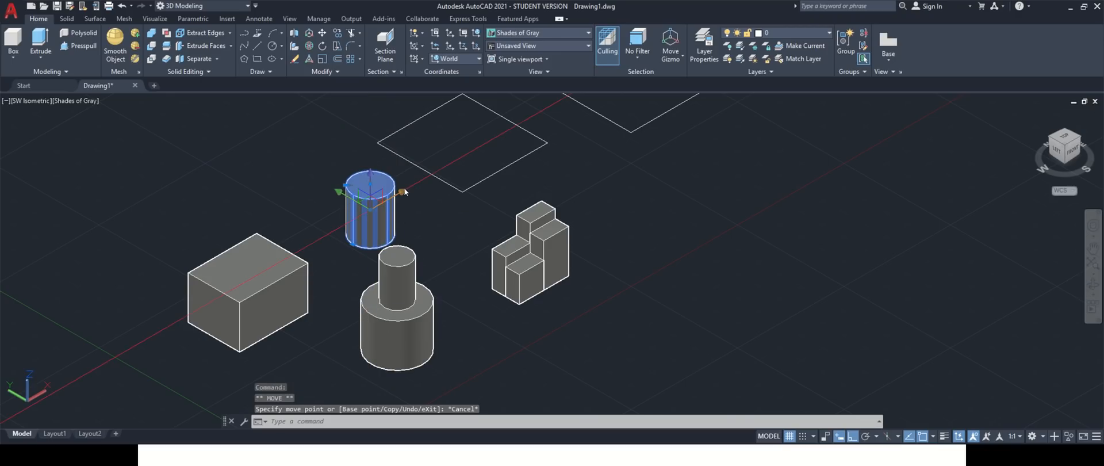
- Move the cylinder along the X and Y axes to overlap the box's back edge, then select both solids and clear the selection
{"action": "left_click", "coordinate": [402, 191]}
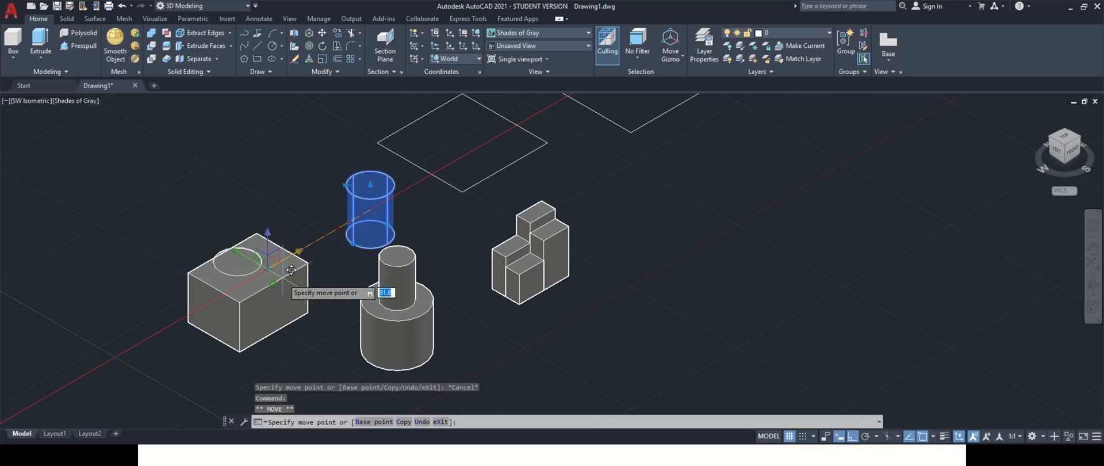
{"action": "left_click", "coordinate": [296, 255]}
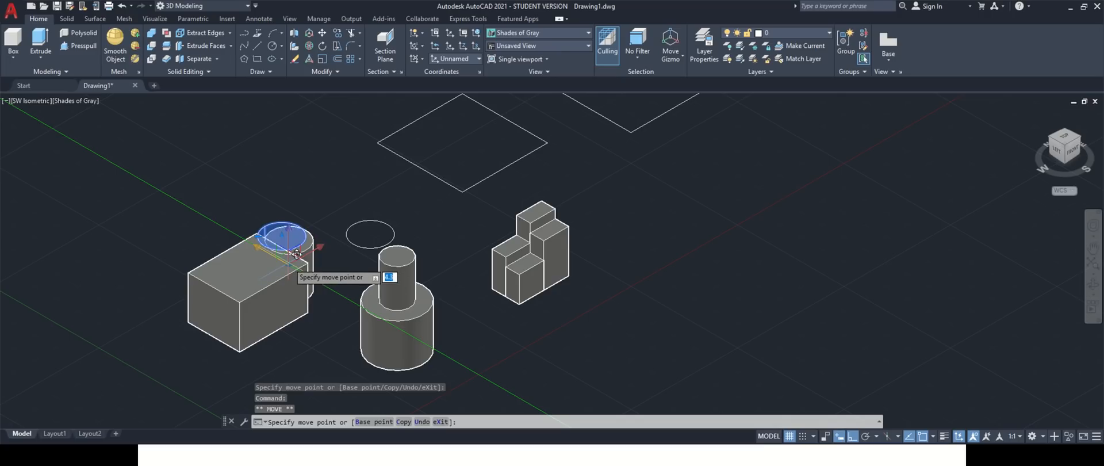
{"action": "left_click", "coordinate": [298, 257]}
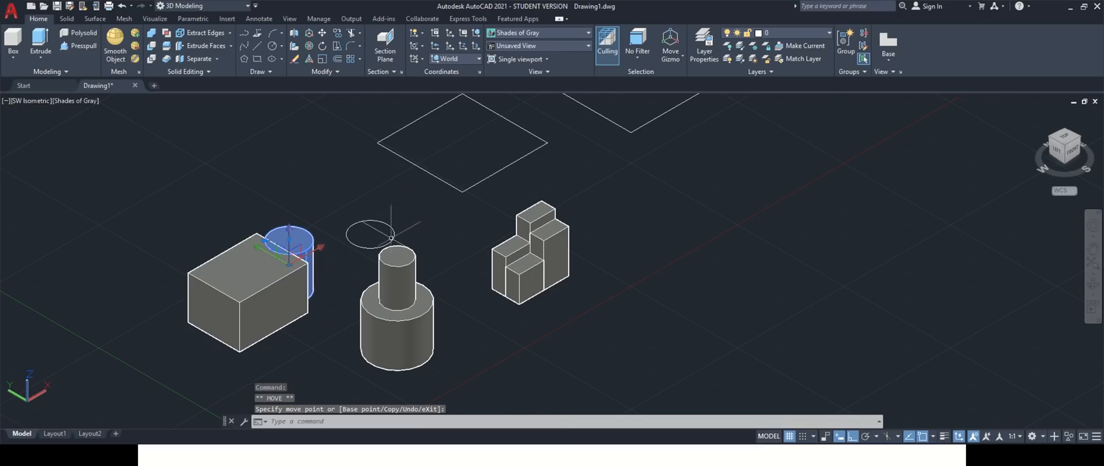
{"action": "left_click", "coordinate": [303, 260]}
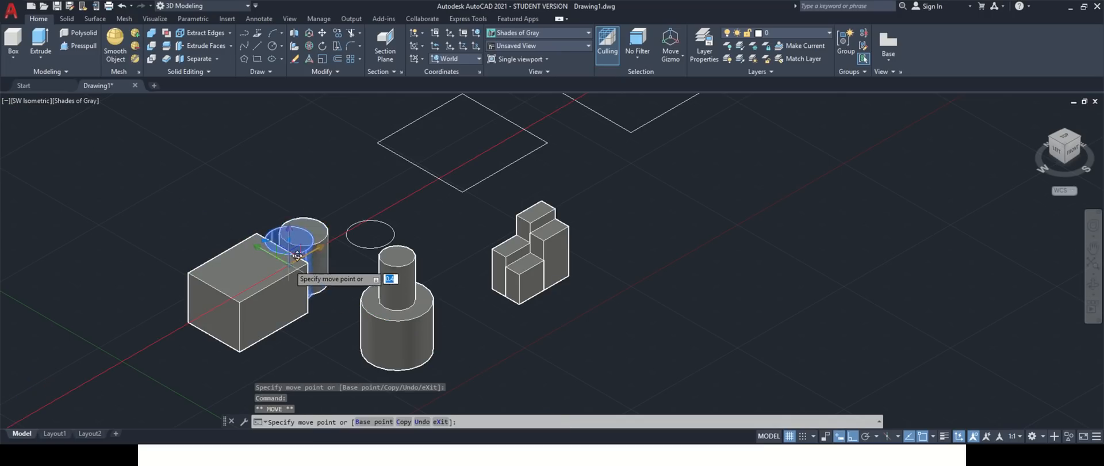
{"action": "key", "text": "Escape"}
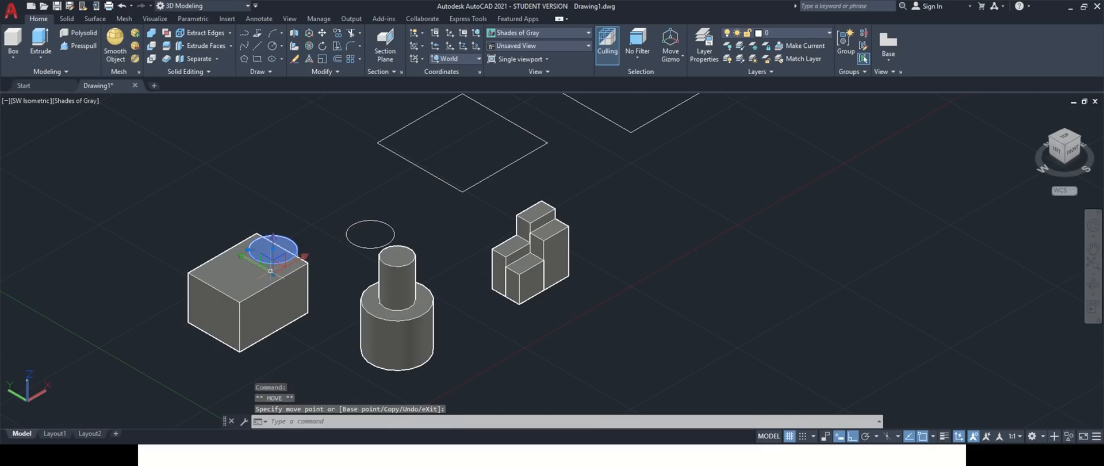
{"action": "key", "text": "Escape"}
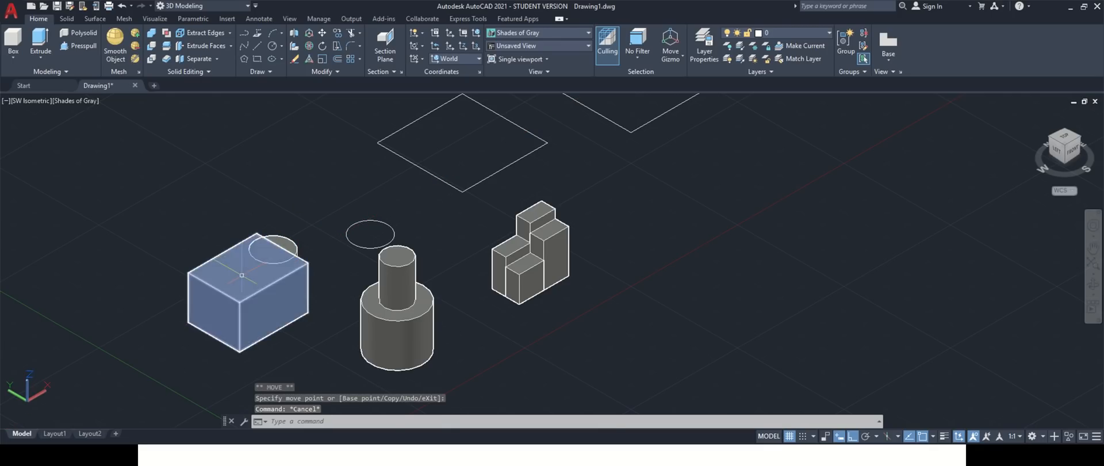
{"action": "left_click", "coordinate": [264, 261]}
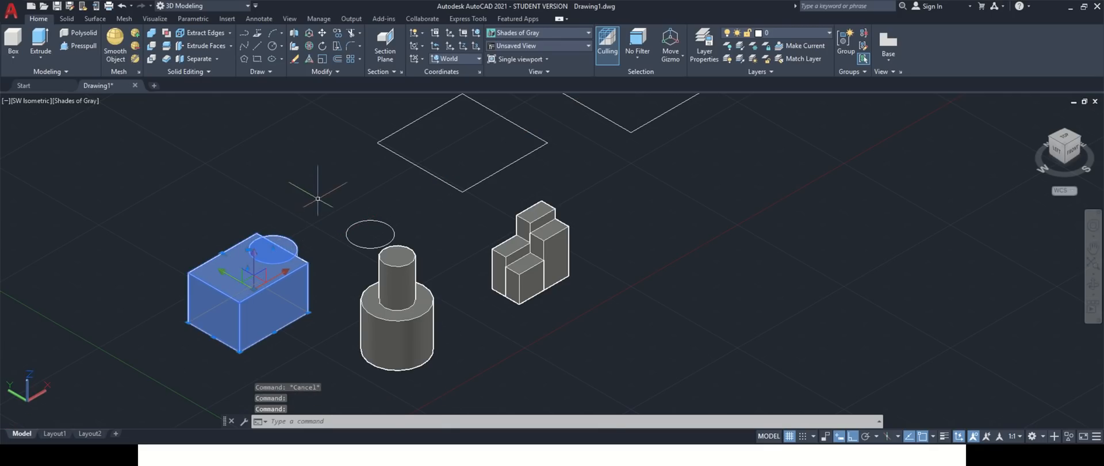
{"action": "key", "text": "Escape"}
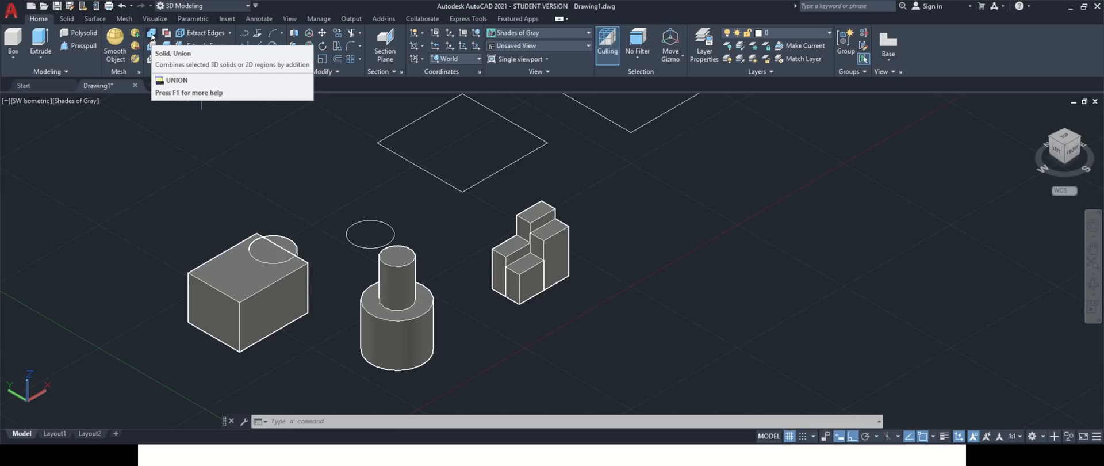
- Union the box with the overlapping cylinder, check the combined solid by selecting it, and undo the union
{"action": "left_click", "coordinate": [152, 35]}
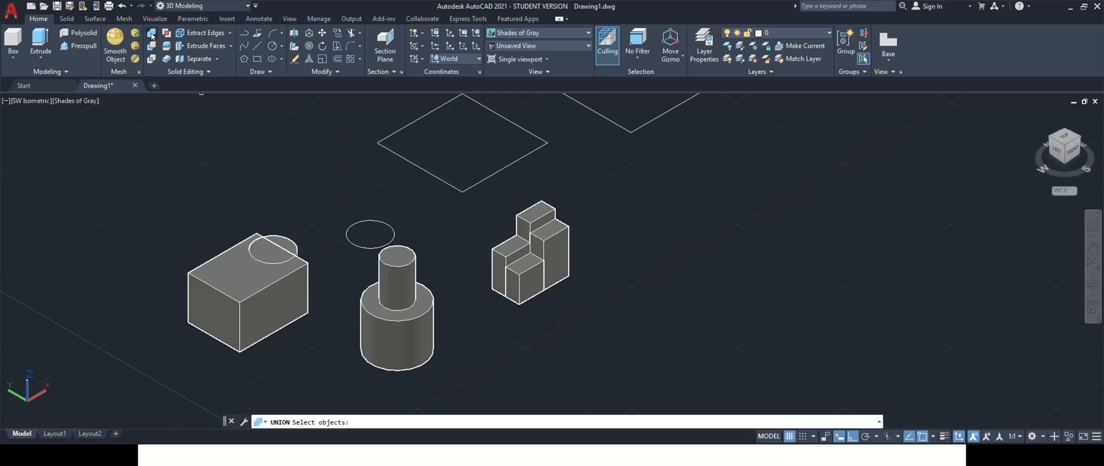
{"action": "left_click", "coordinate": [234, 268]}
{"action": "left_click", "coordinate": [284, 239]}
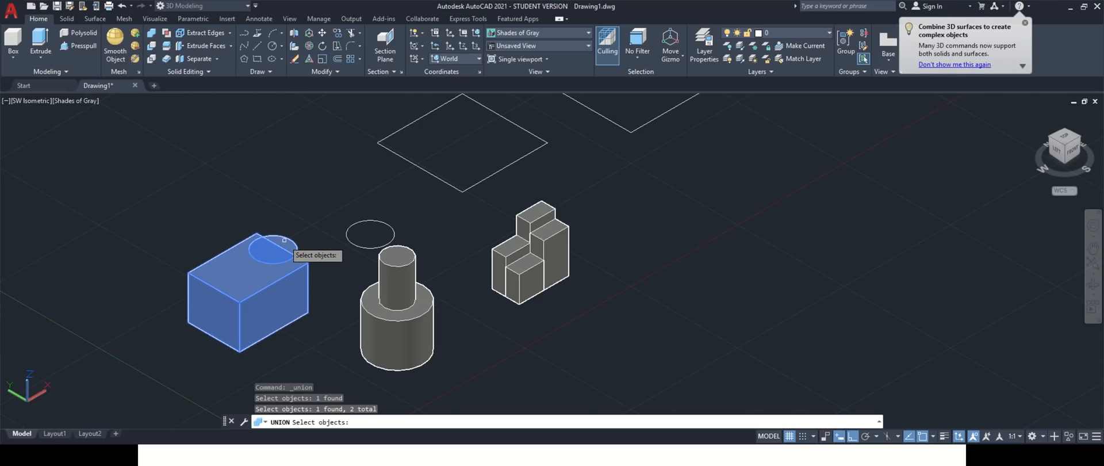
{"action": "key", "text": "Return"}
{"action": "left_click", "coordinate": [240, 269]}
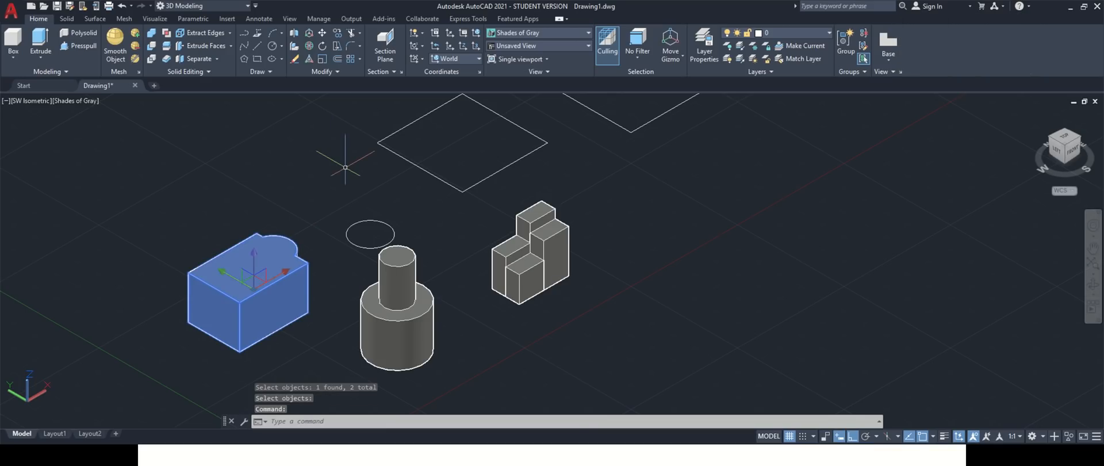
{"action": "key", "text": "Escape"}
{"action": "key", "text": "ctrl+z"}
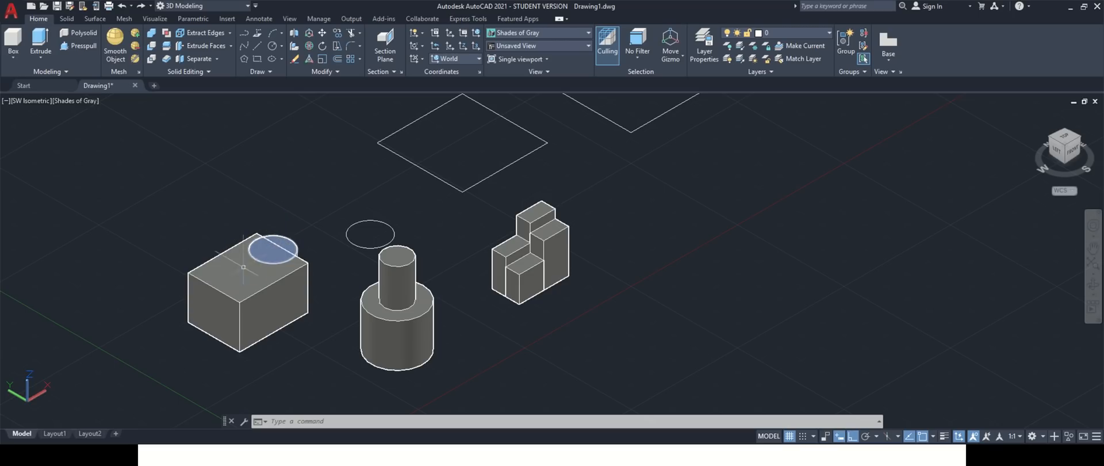
- Subtract the overlapping cylinder from the box
{"action": "left_click", "coordinate": [151, 47]}
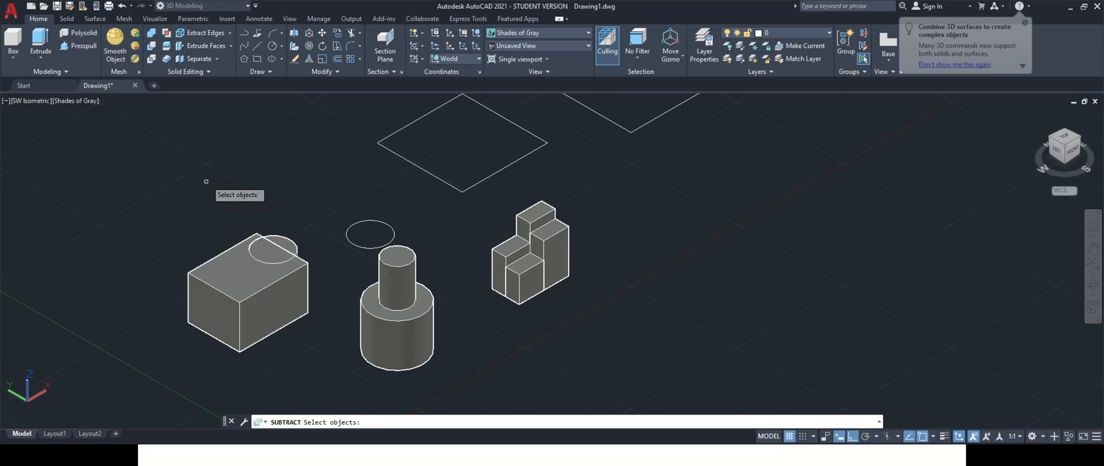
{"action": "left_click", "coordinate": [240, 275]}
{"action": "key", "text": "Return"}
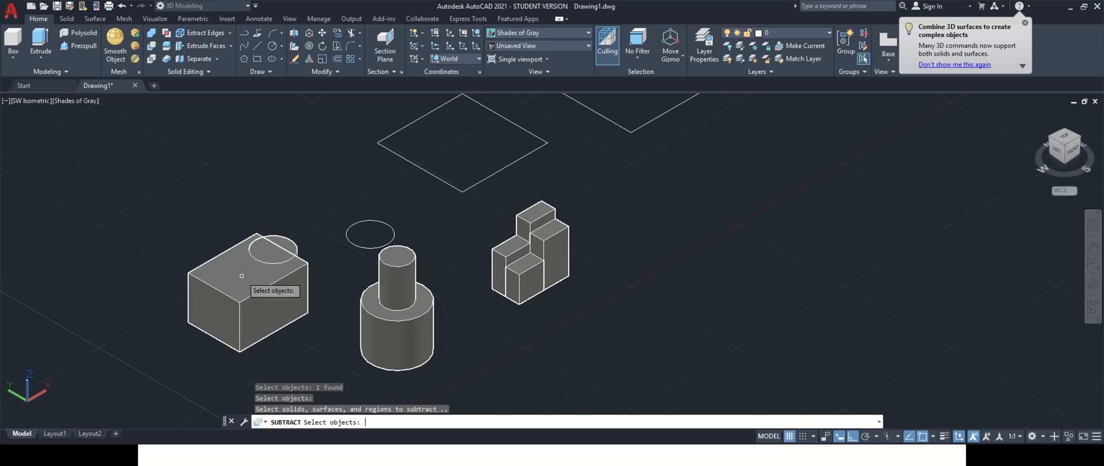
{"action": "left_click", "coordinate": [283, 242]}
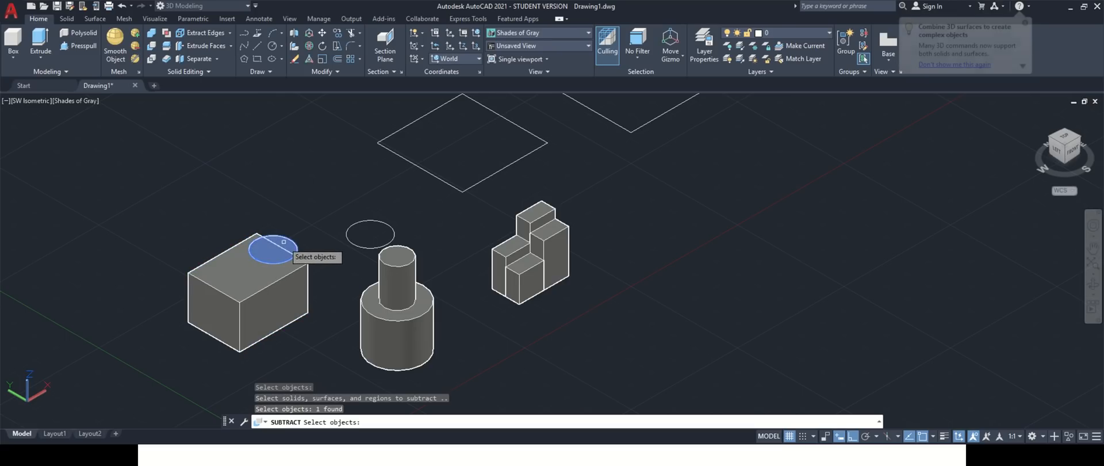
{"action": "key", "text": "Return"}
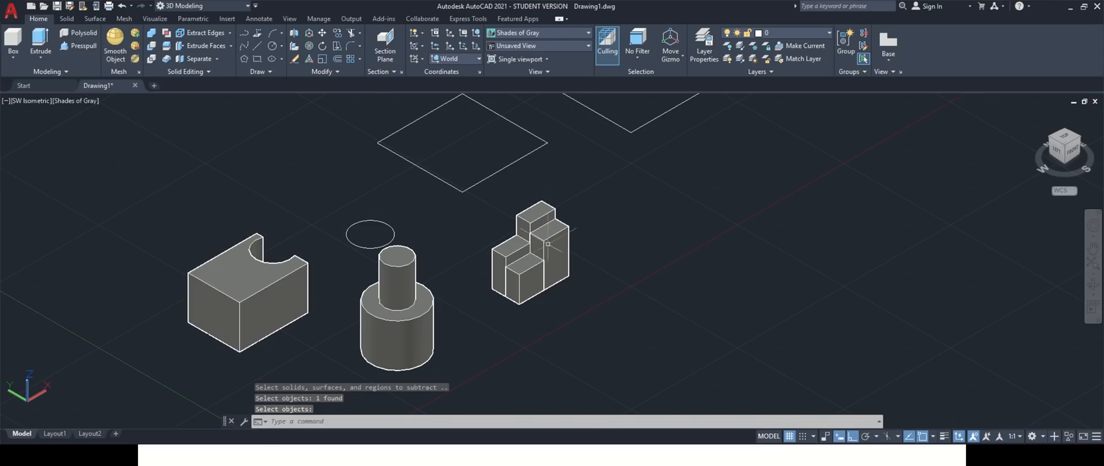
- Orbit the model to examine the cut in the box, and restore the SW Isometric view
{"action": "left_click", "coordinate": [1093, 284]}
{"action": "left_click_drag", "start_coordinate": [404, 300], "coordinate": [370, 343]}
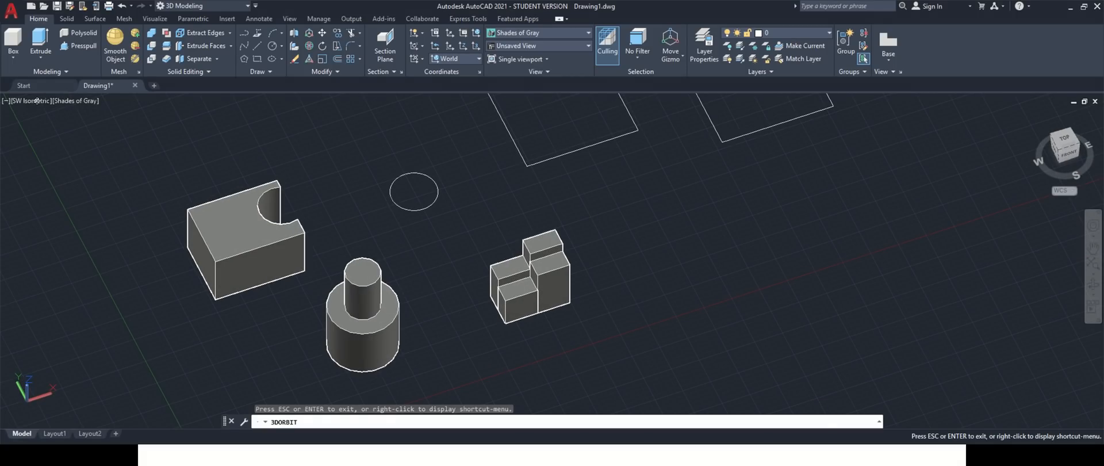
{"action": "key", "text": "Escape"}
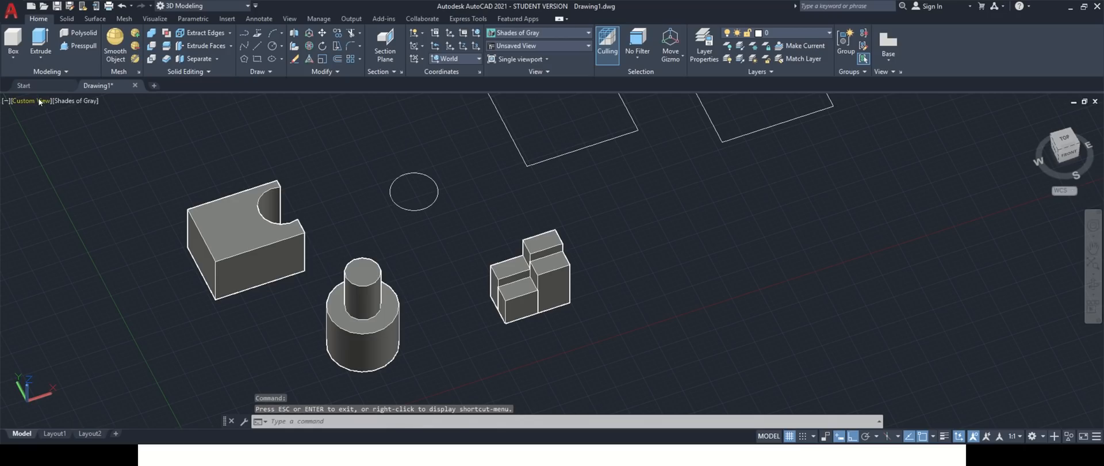
{"action": "left_click", "coordinate": [38, 100]}
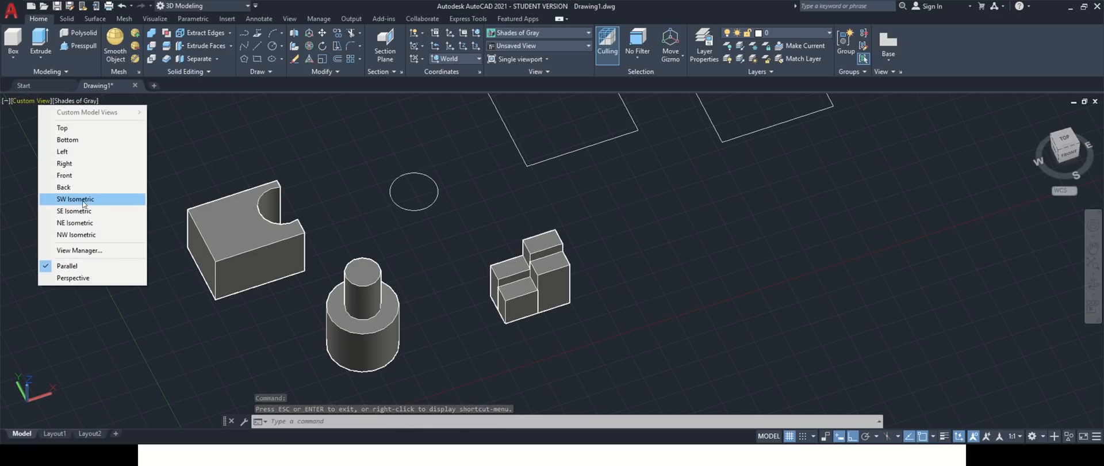
{"action": "left_click", "coordinate": [65, 199]}
{"action": "scroll", "coordinate": [223, 251], "scroll_direction": "down", "scroll_amount": 3}
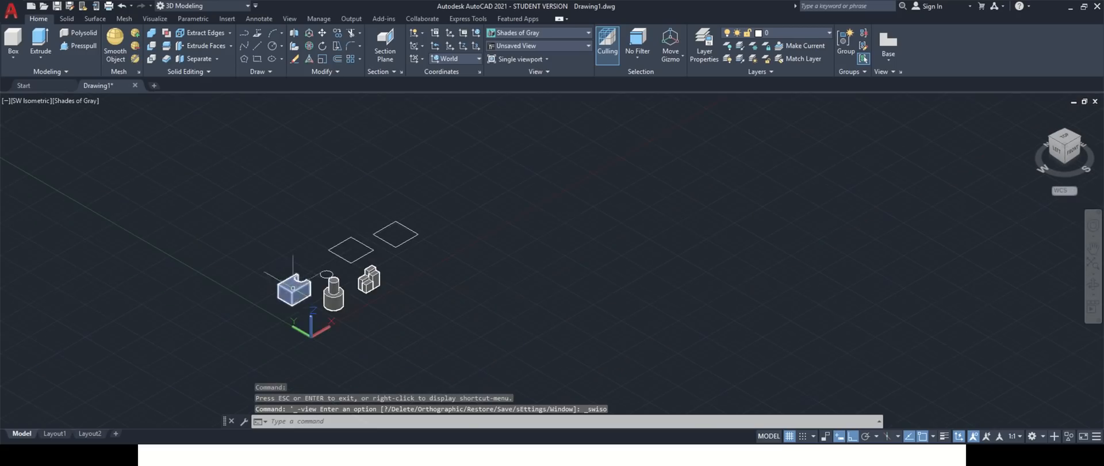
{"action": "scroll", "coordinate": [276, 244], "scroll_direction": "up", "scroll_amount": 7}
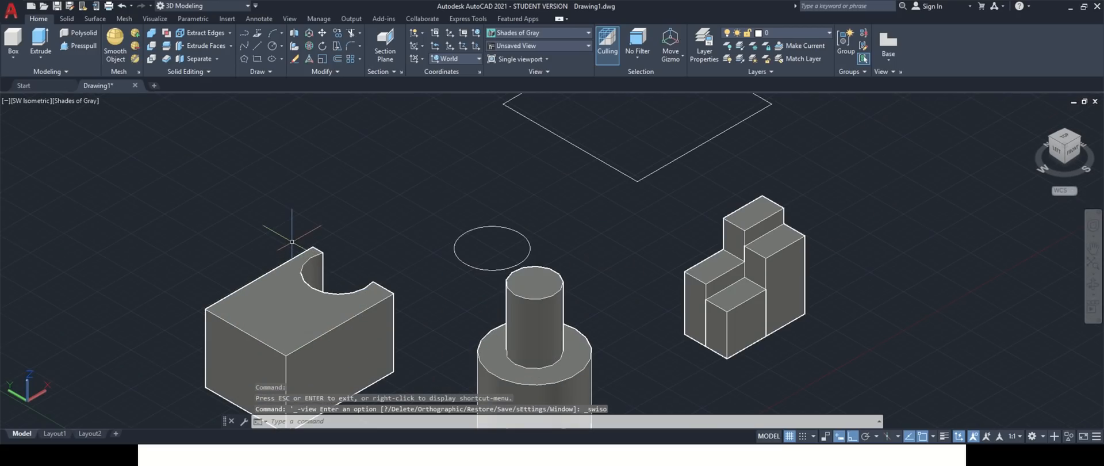
- Undo the view changes and the subtraction, and check the box and the overlapping cylinder by selecting them
{"action": "key", "text": "ctrl+z"}
{"action": "key", "text": "ctrl+z"}
{"action": "key", "text": "ctrl+z"}
{"action": "key", "text": "ctrl+z"}
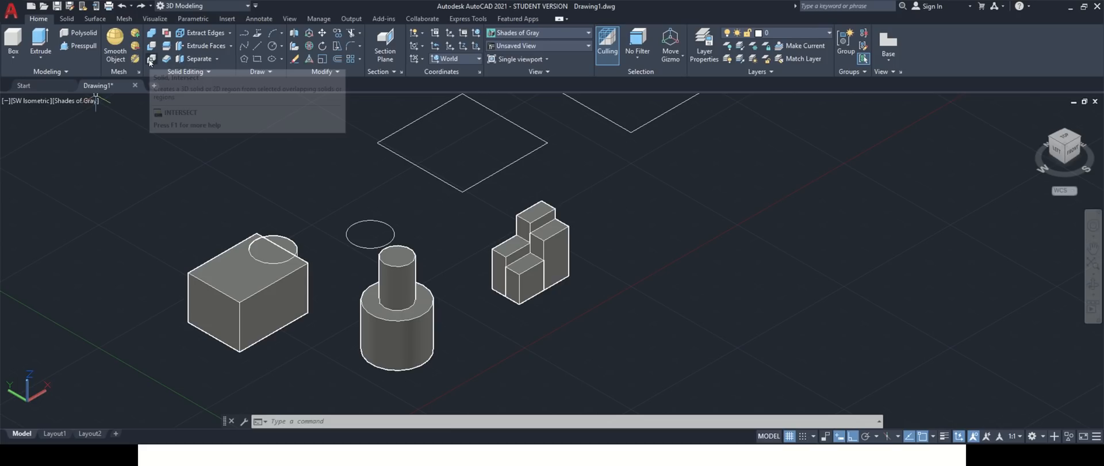
{"action": "scroll", "coordinate": [278, 180], "scroll_direction": "down", "scroll_amount": 3}
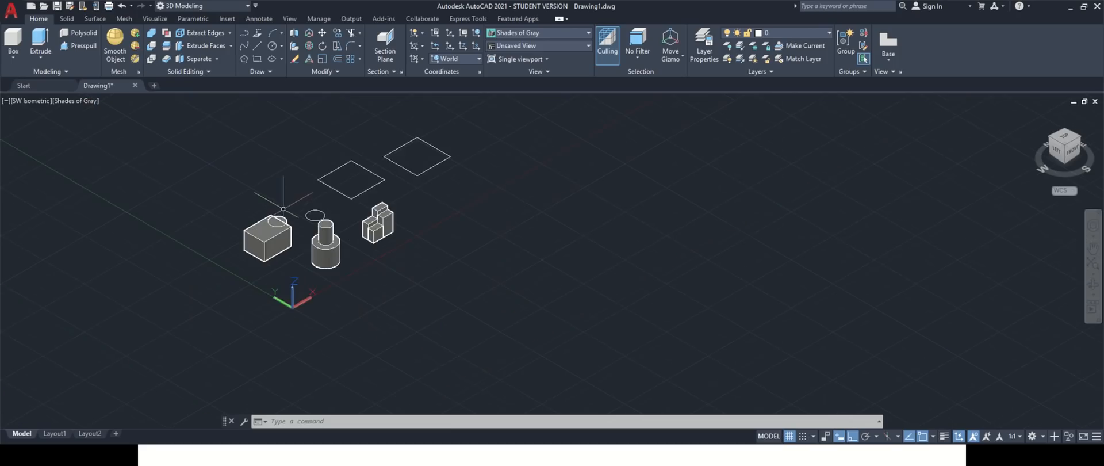
{"action": "scroll", "coordinate": [281, 196], "scroll_direction": "up", "scroll_amount": 5}
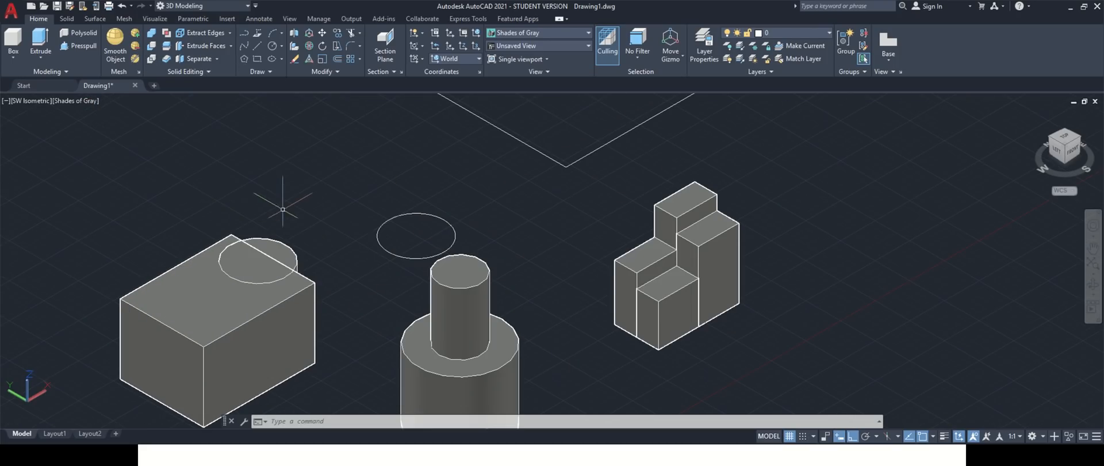
{"action": "left_click", "coordinate": [257, 242]}
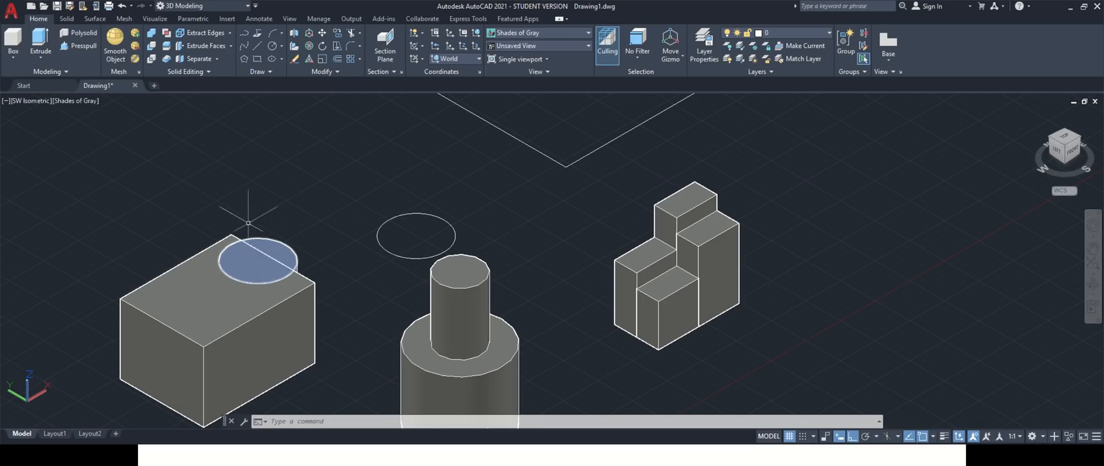
{"action": "key", "text": "Escape"}
{"action": "left_click", "coordinate": [227, 290]}
{"action": "key", "text": "ctrl+z"}
{"action": "key", "text": "Escape"}
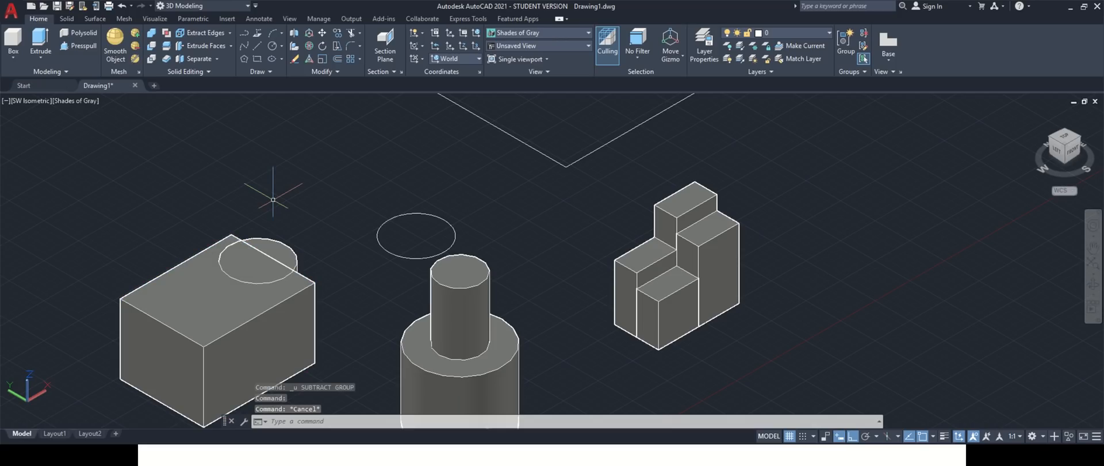
- Intersect the box with the overlapping cylinder, keeping only their shared volume
{"action": "left_click", "coordinate": [150, 59]}
{"action": "left_click", "coordinate": [236, 278]}
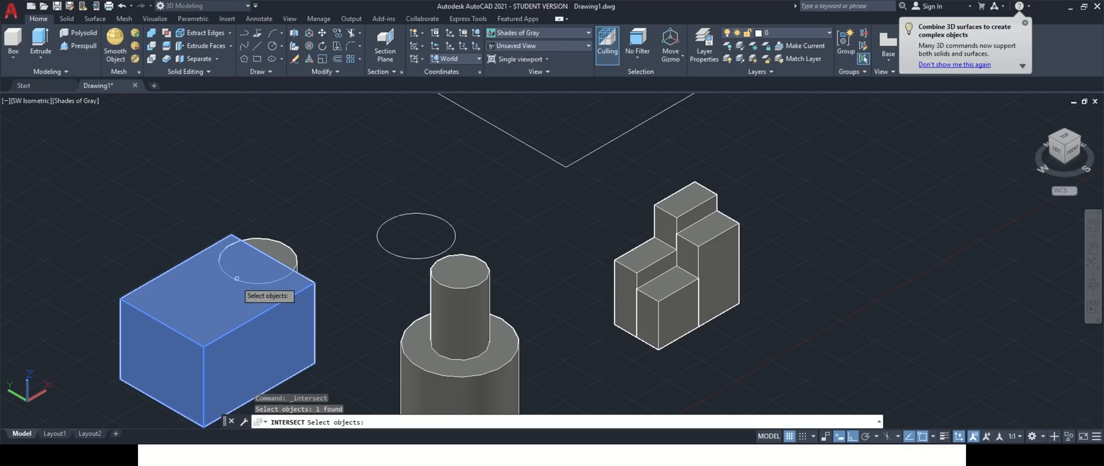
{"action": "left_click", "coordinate": [274, 249]}
{"action": "key", "text": "Return"}
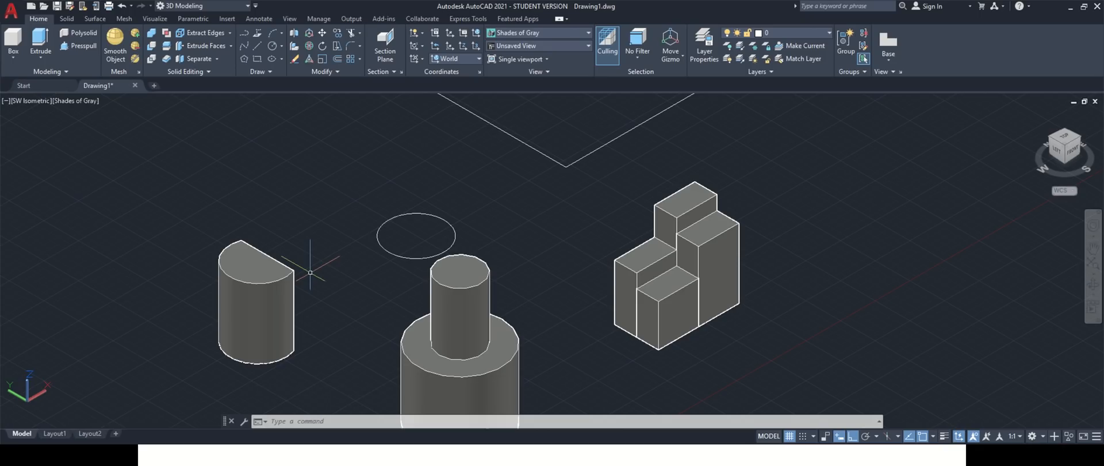
- Undo the zoom and the intersection of the box with the overlapping cylinder
{"action": "scroll", "coordinate": [340, 271], "scroll_direction": "down", "scroll_amount": 5}
{"action": "scroll", "coordinate": [389, 288], "scroll_direction": "up", "scroll_amount": 5}
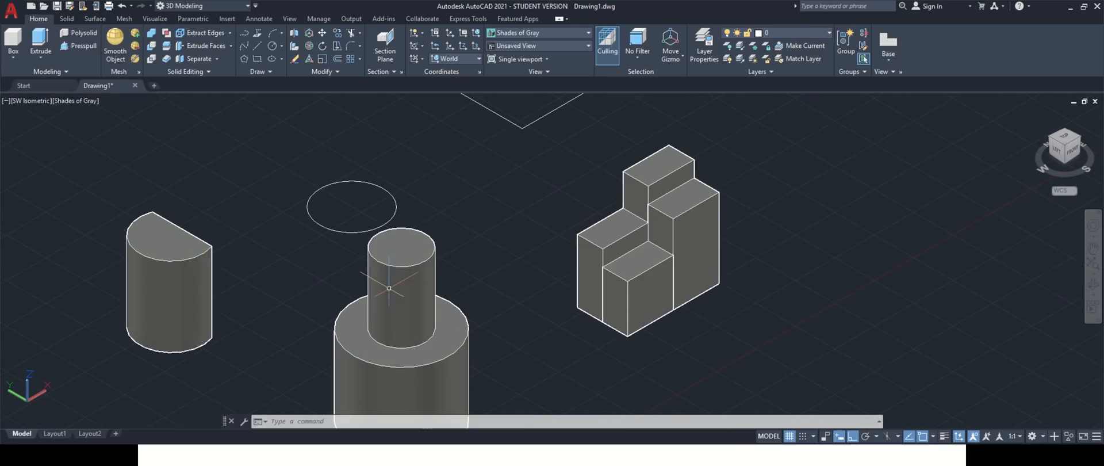
{"action": "key", "text": "ctrl+z"}
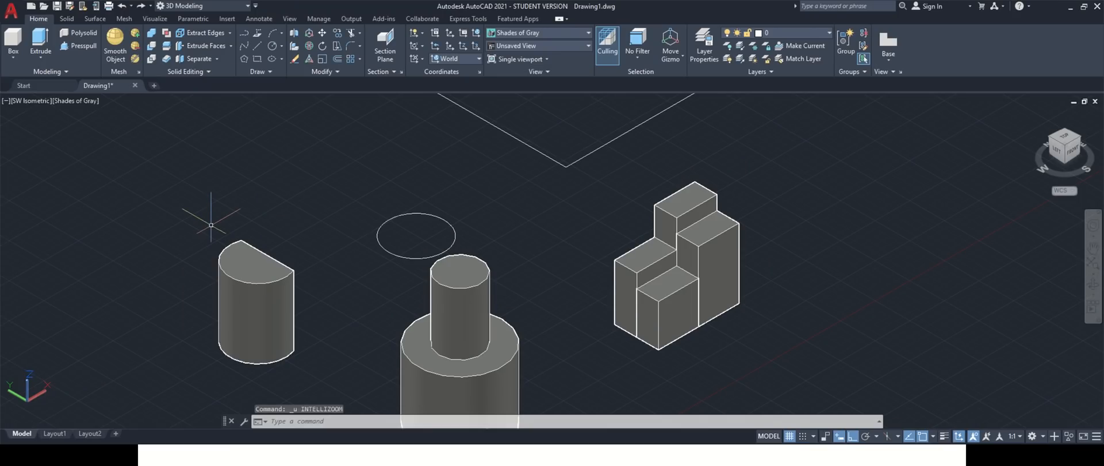
{"action": "key", "text": "ctrl+z"}
{"action": "key", "text": "Escape"}
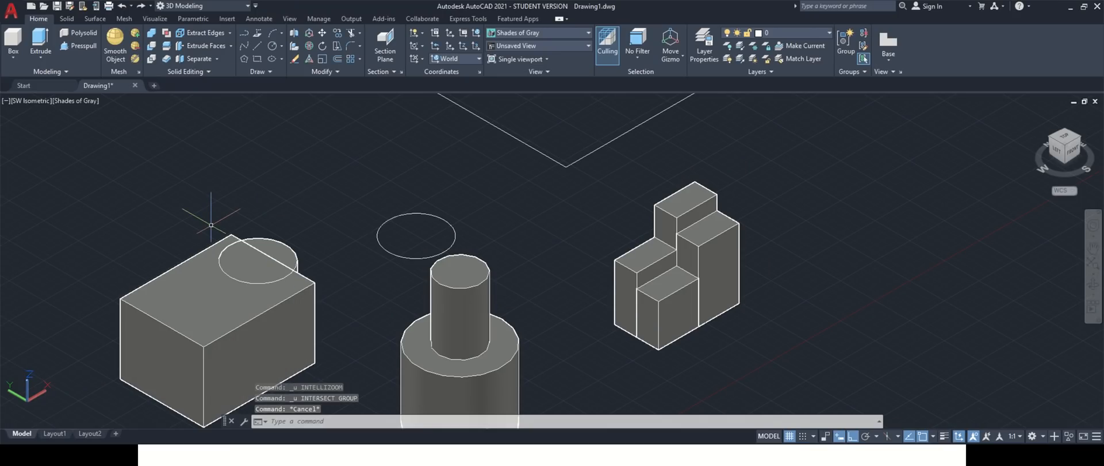
- Move the overlapping cylinder along the X axis until it stands clear of the box
{"action": "left_click", "coordinate": [275, 253]}
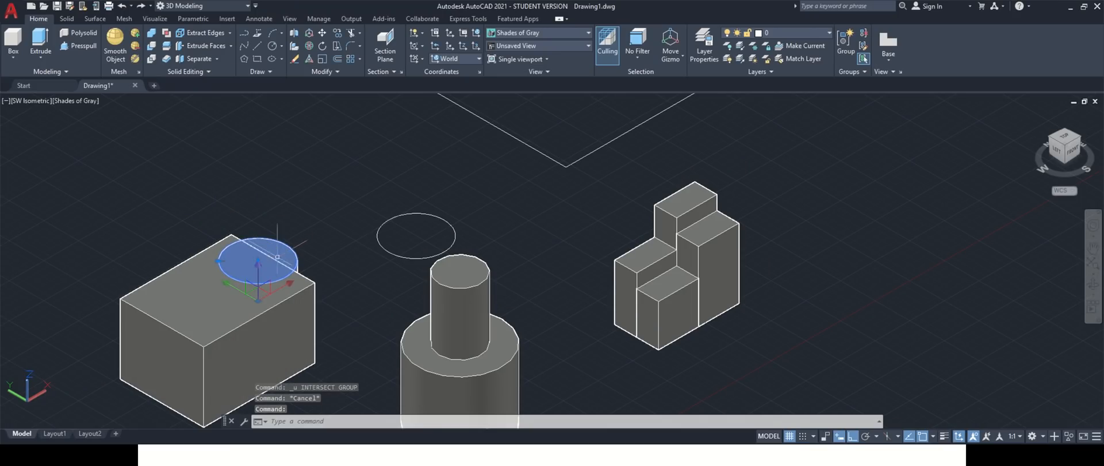
{"action": "left_click", "coordinate": [280, 286]}
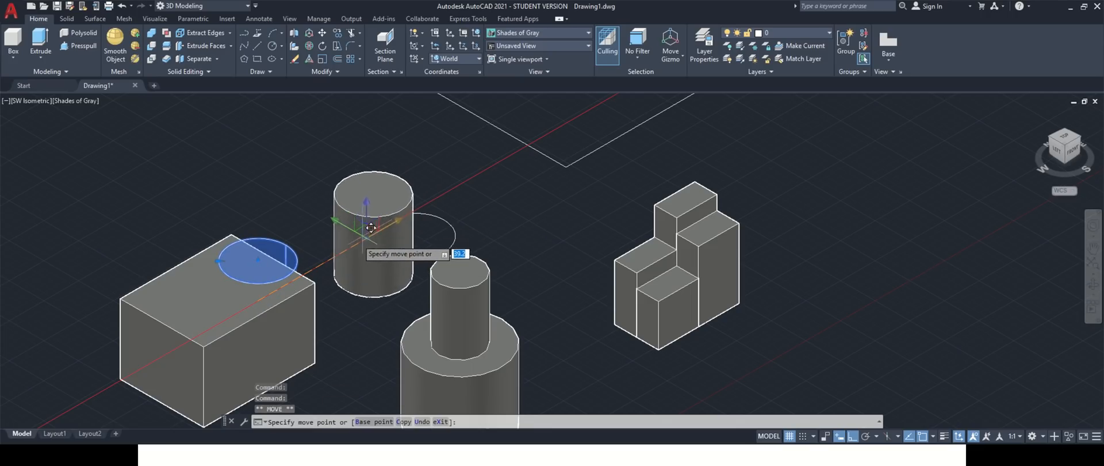
{"action": "left_click", "coordinate": [386, 229]}
{"action": "key", "text": "Escape"}
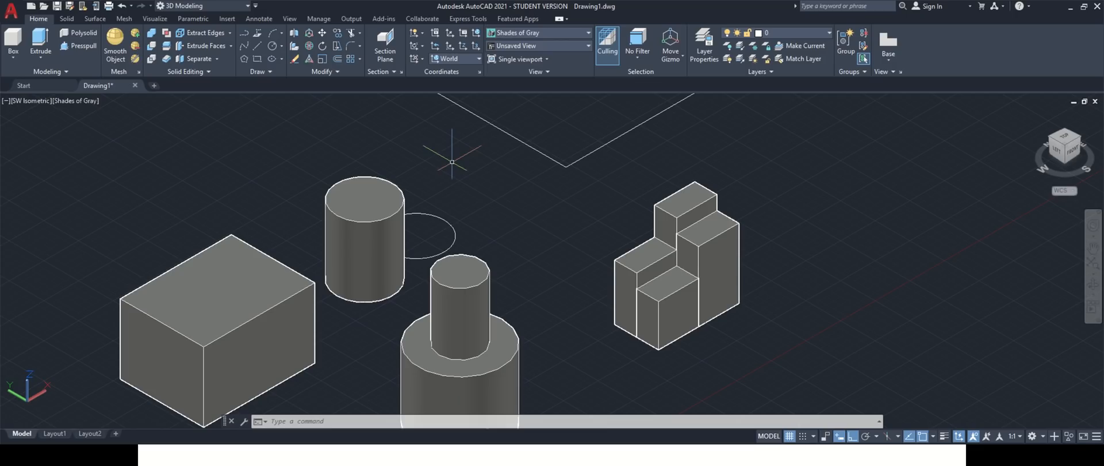
{"action": "key", "text": "Escape"}
{"action": "key", "text": "Escape"}
{"action": "left_click", "coordinate": [212, 71]}
{"action": "key", "text": "Escape"}
{"action": "key", "text": "Escape"}
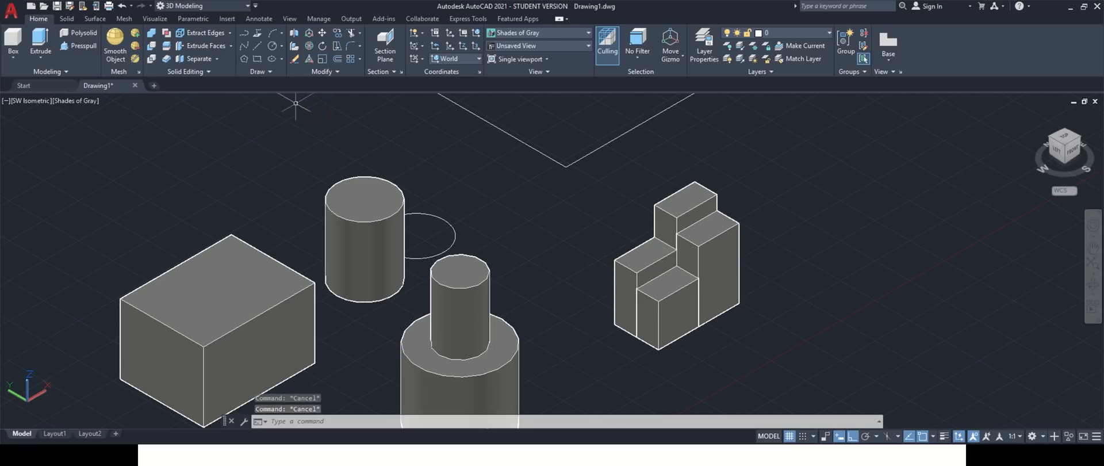
{"action": "mouse_move", "coordinate": [505, 3]}
{"action": "left_click", "coordinate": [492, 17]}
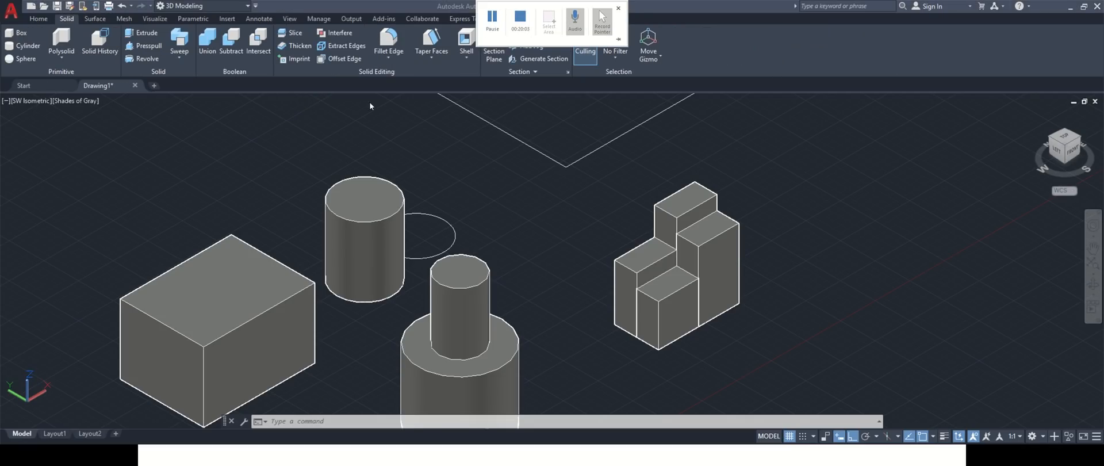
{"action": "left_click", "coordinate": [39, 20]}
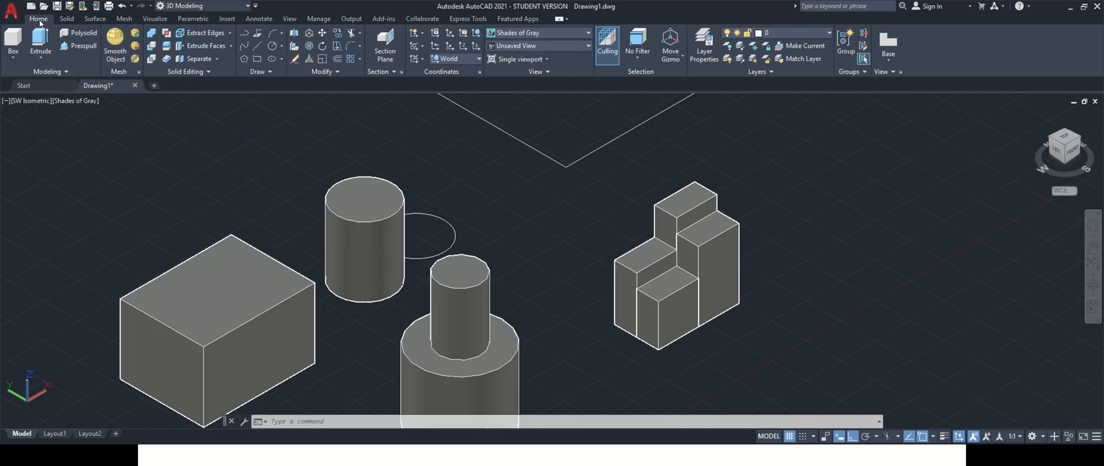
- Fillet the top edge of the narrow cylinder standing on the wide one with a radius of 5
{"action": "left_click", "coordinate": [62, 20]}
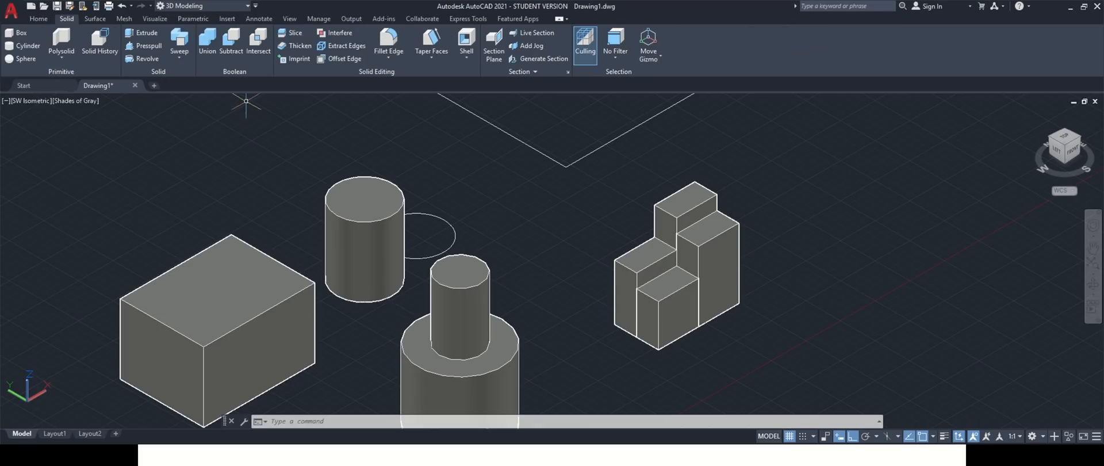
{"action": "left_click", "coordinate": [391, 39]}
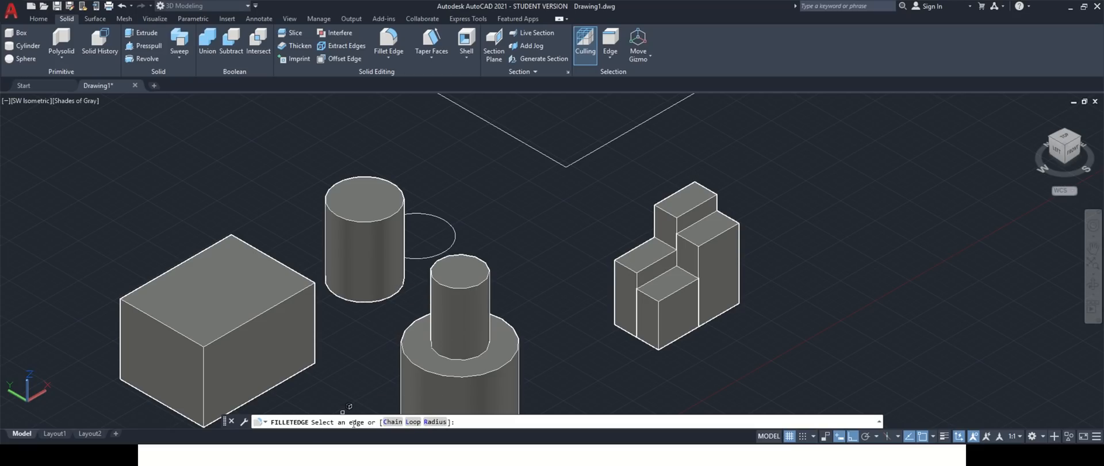
{"action": "left_click", "coordinate": [436, 421]}
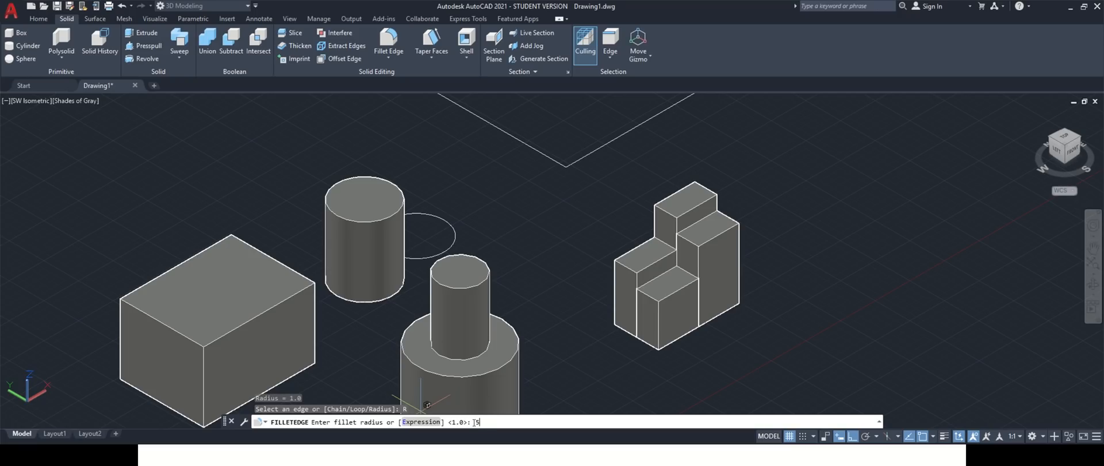
{"action": "key", "text": "Return"}
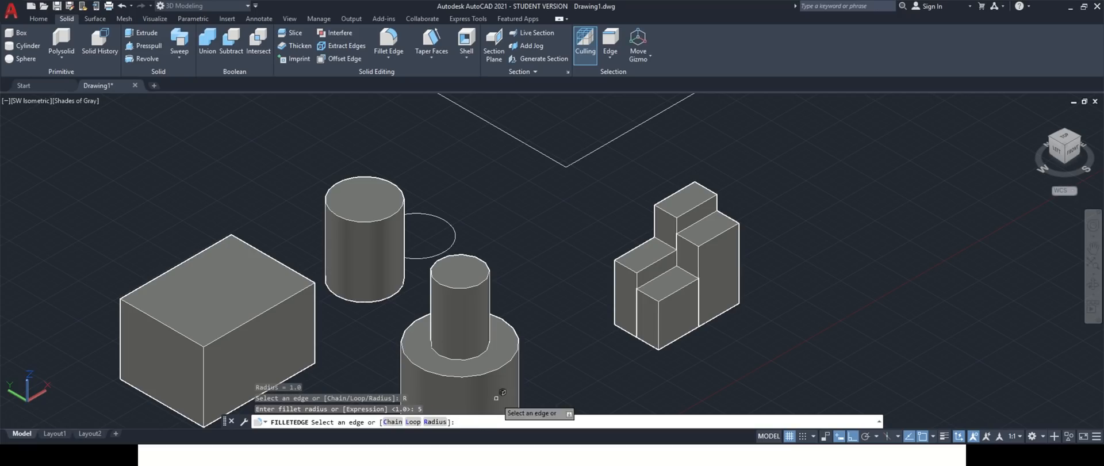
{"action": "left_click", "coordinate": [478, 279]}
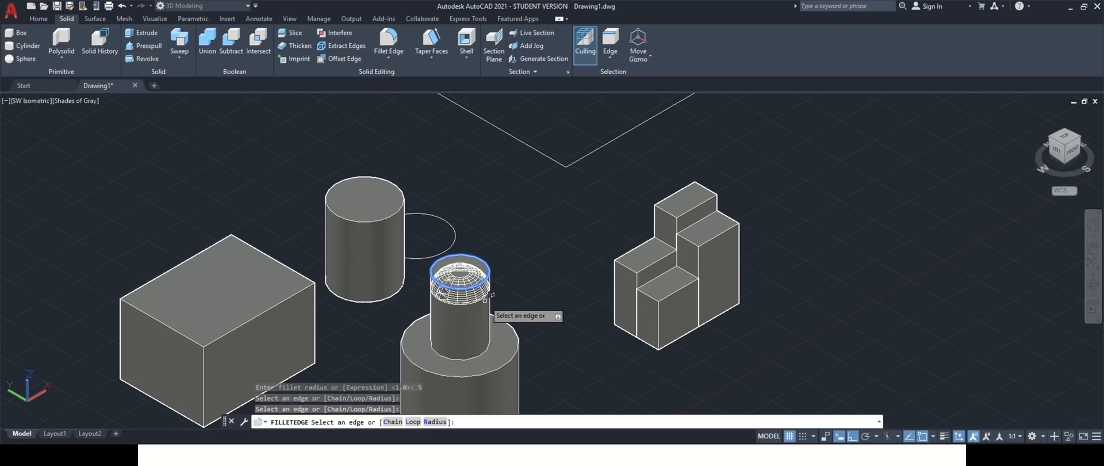
{"action": "left_click", "coordinate": [515, 350]}
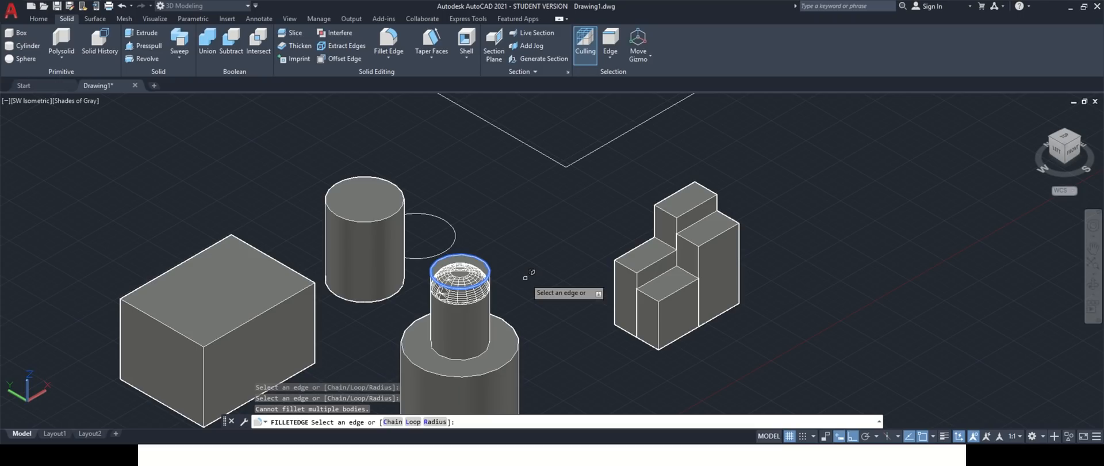
{"action": "key", "text": "Return"}
{"action": "key", "text": "Return"}
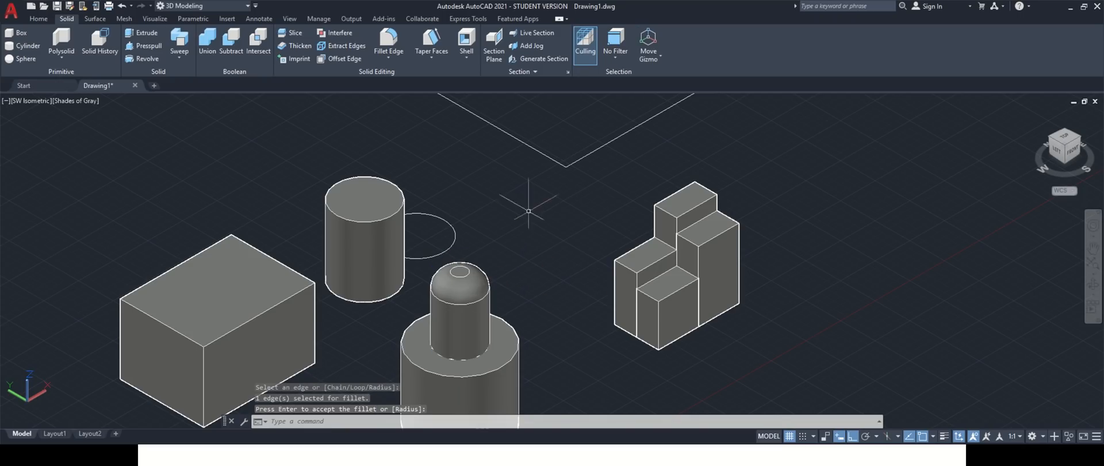
- Fillet the top outer edge of the wide lower cylinder with a radius of 2
{"action": "left_click", "coordinate": [393, 39]}
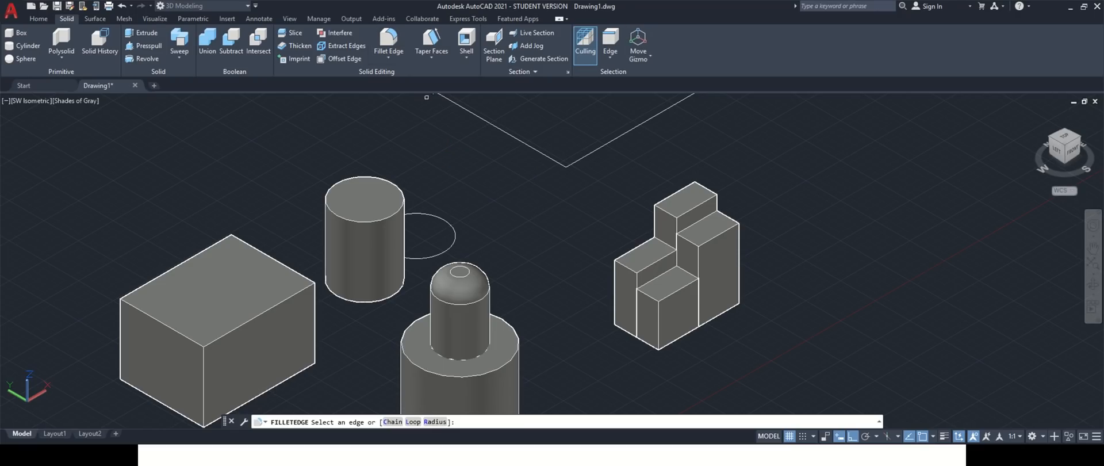
{"action": "left_click", "coordinate": [435, 422]}
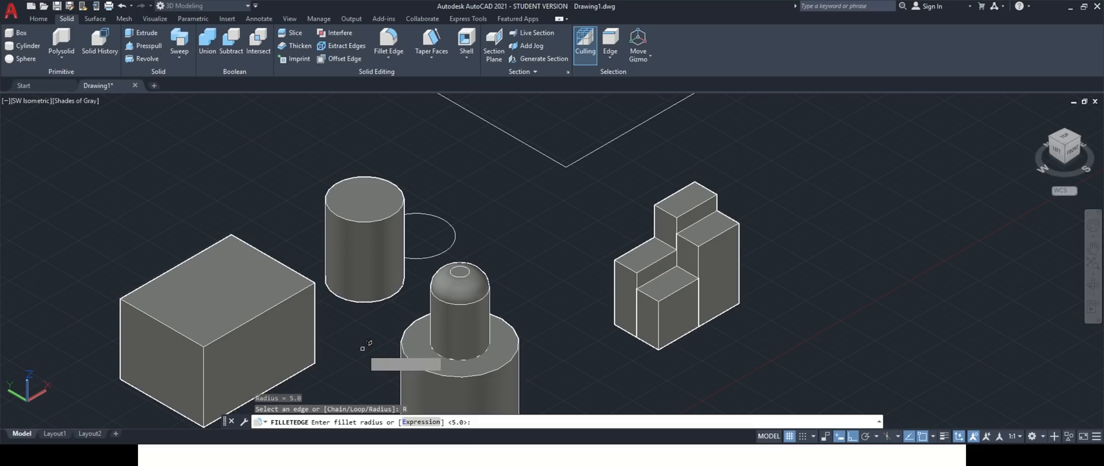
{"action": "key", "text": "Return"}
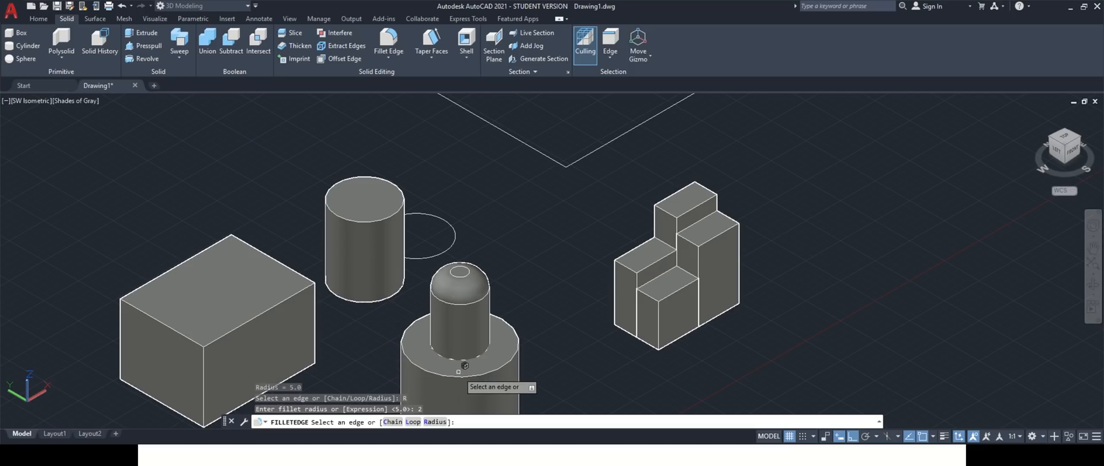
{"action": "left_click", "coordinate": [460, 374]}
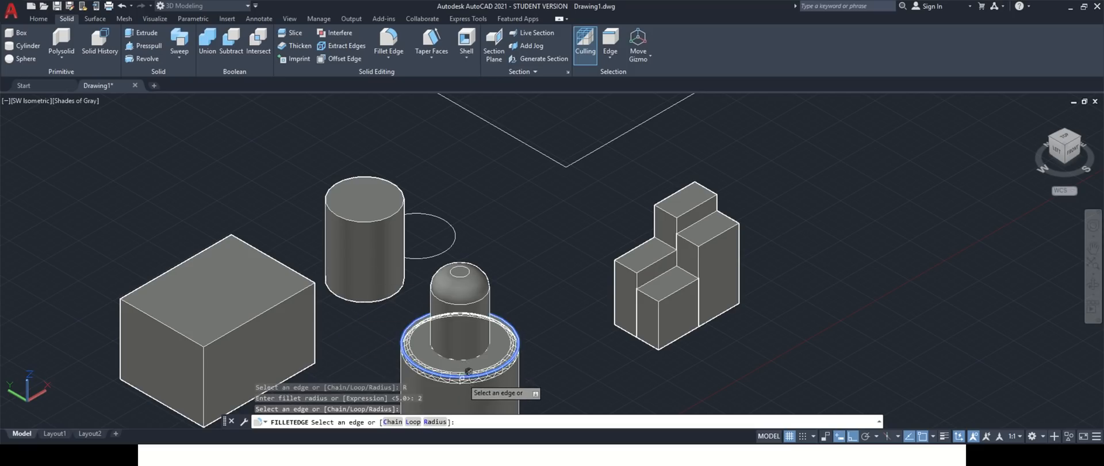
{"action": "left_click", "coordinate": [504, 359]}
{"action": "key", "text": "Return"}
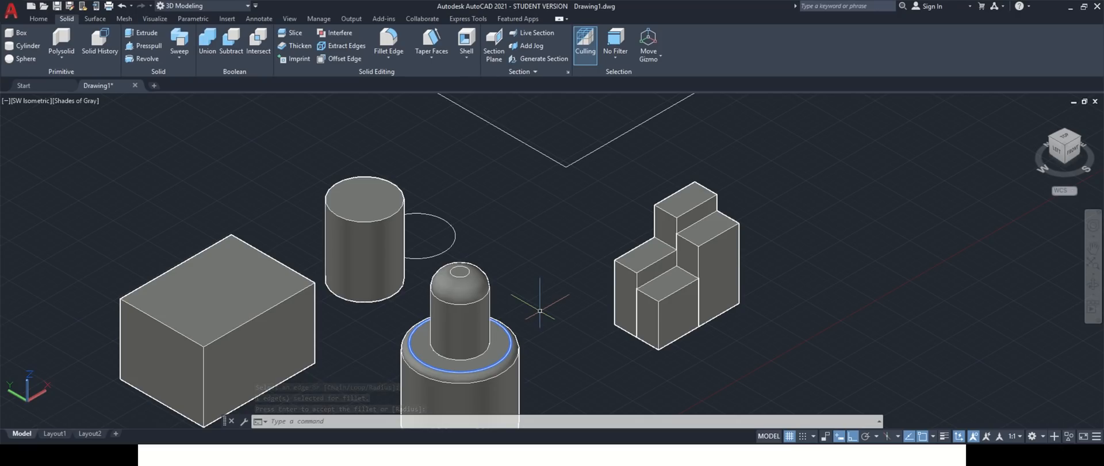
- Chamfer the four edges of the box's top face with both chamfer distances set to 2
{"action": "left_click", "coordinate": [388, 60]}
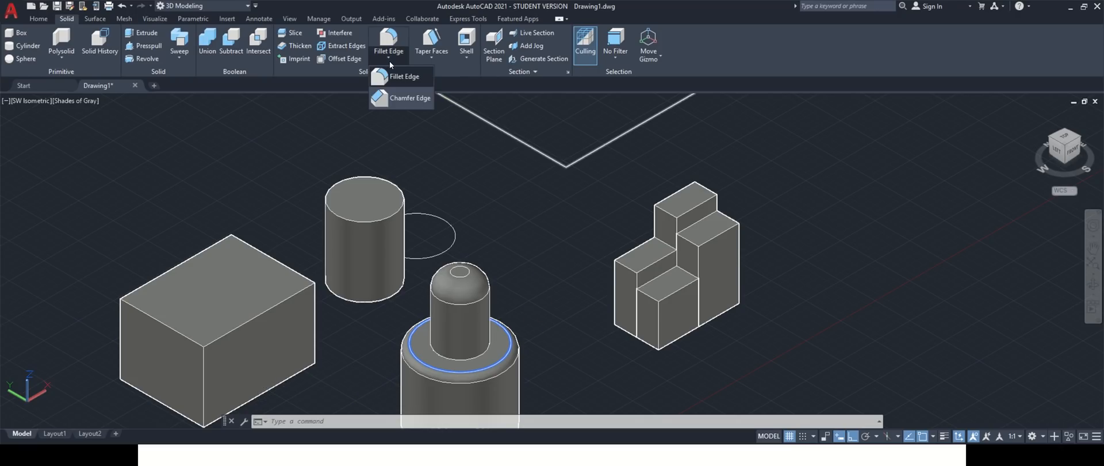
{"action": "left_click", "coordinate": [405, 99]}
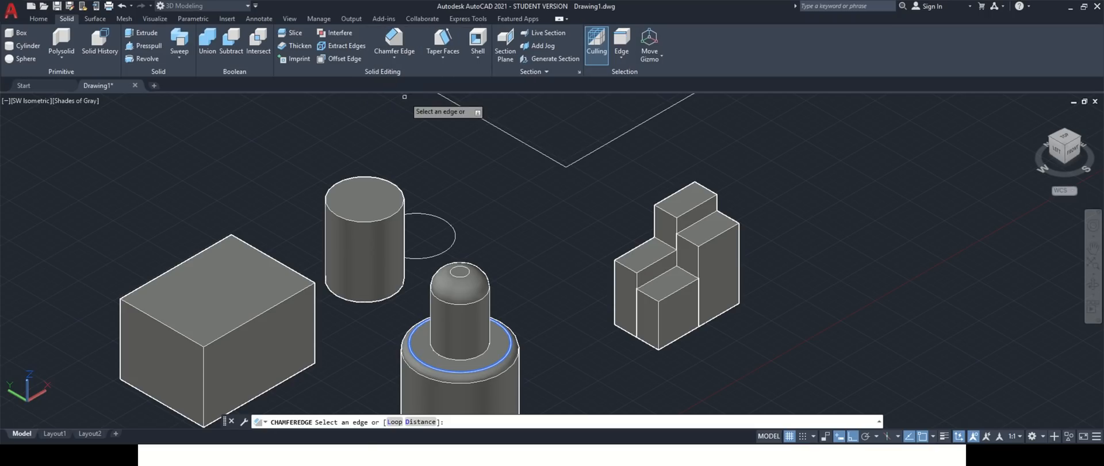
{"action": "left_click", "coordinate": [416, 421]}
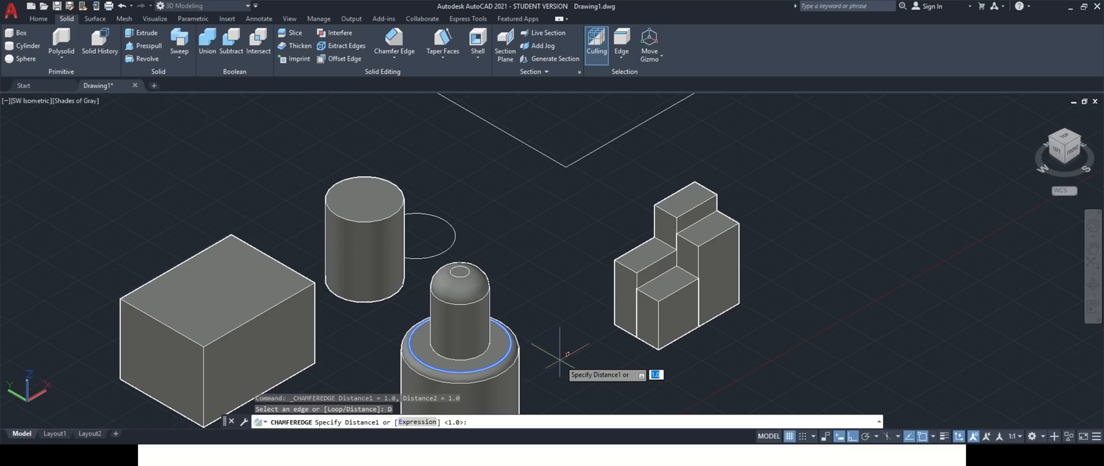
{"action": "type", "text": "2"}
{"action": "key", "text": "Return"}
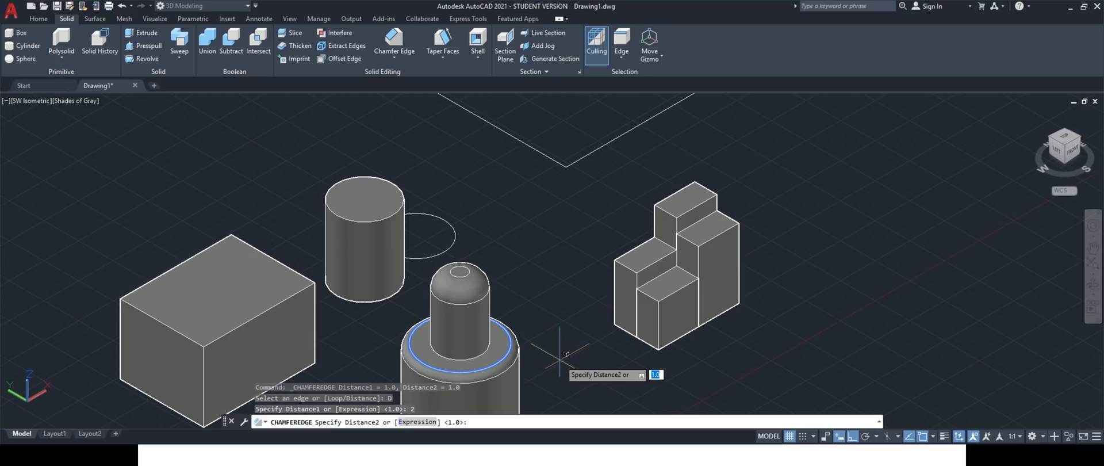
{"action": "key", "text": "Return"}
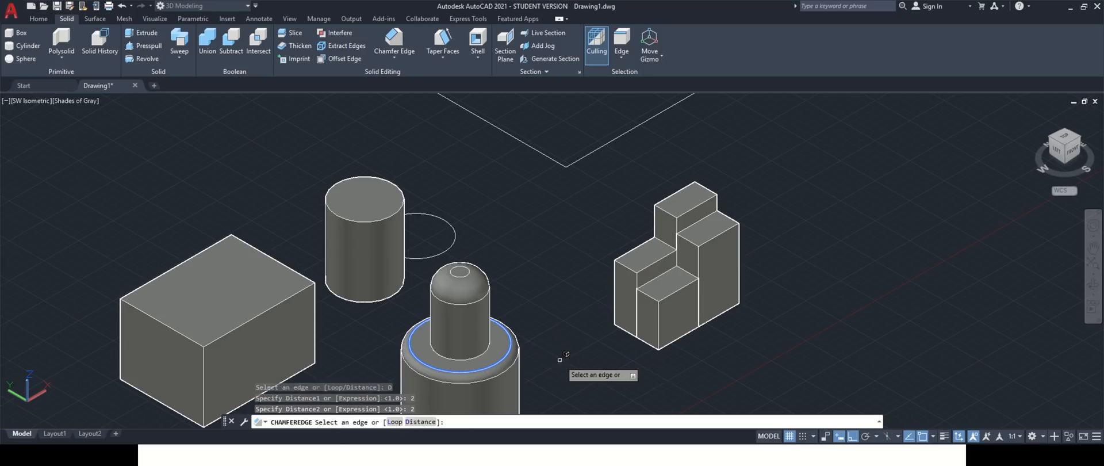
{"action": "left_click", "coordinate": [280, 303]}
{"action": "left_click", "coordinate": [174, 329]}
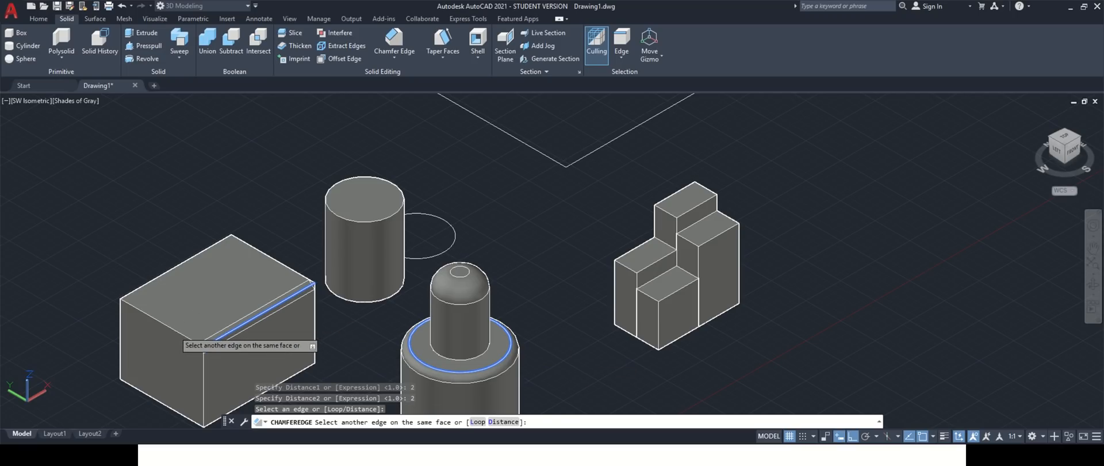
{"action": "left_click", "coordinate": [168, 273]}
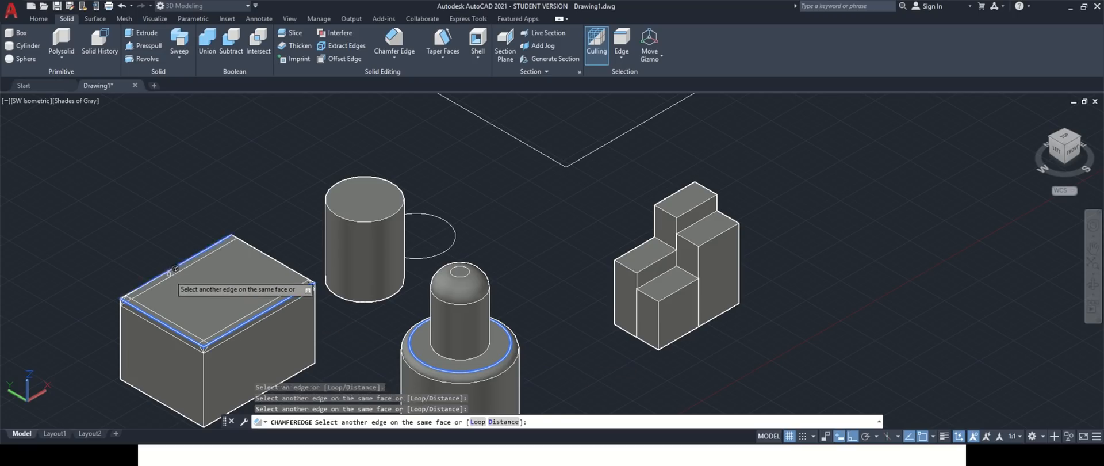
{"action": "left_click", "coordinate": [266, 255]}
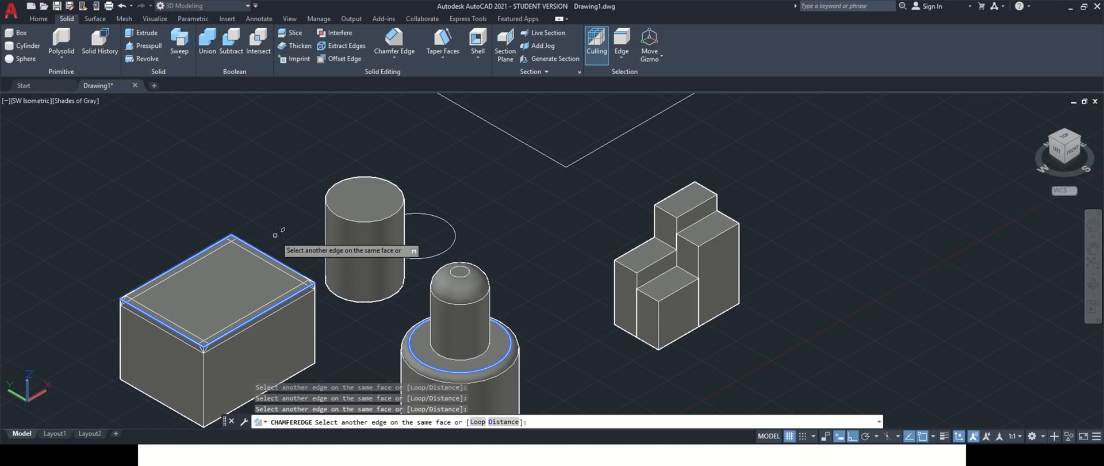
{"action": "key", "text": "Return"}
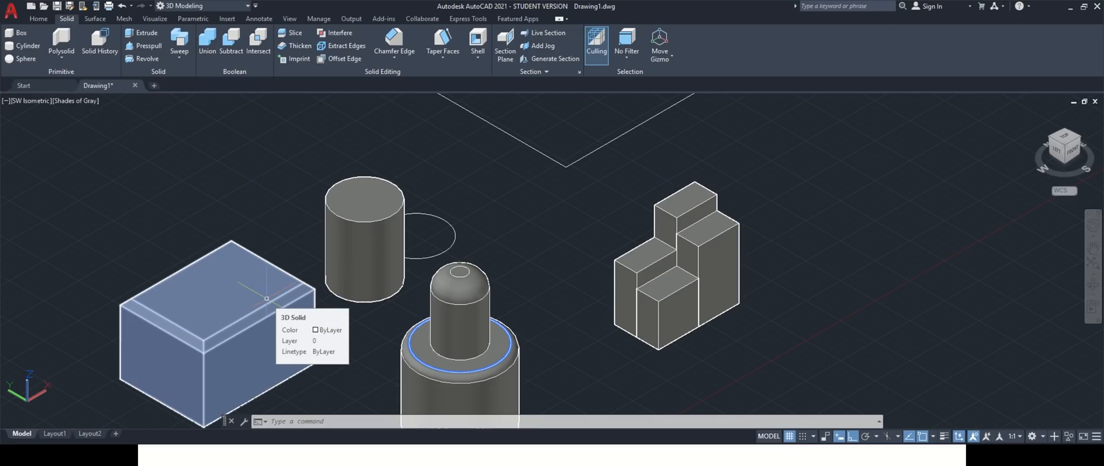
{"action": "key", "text": "Escape"}
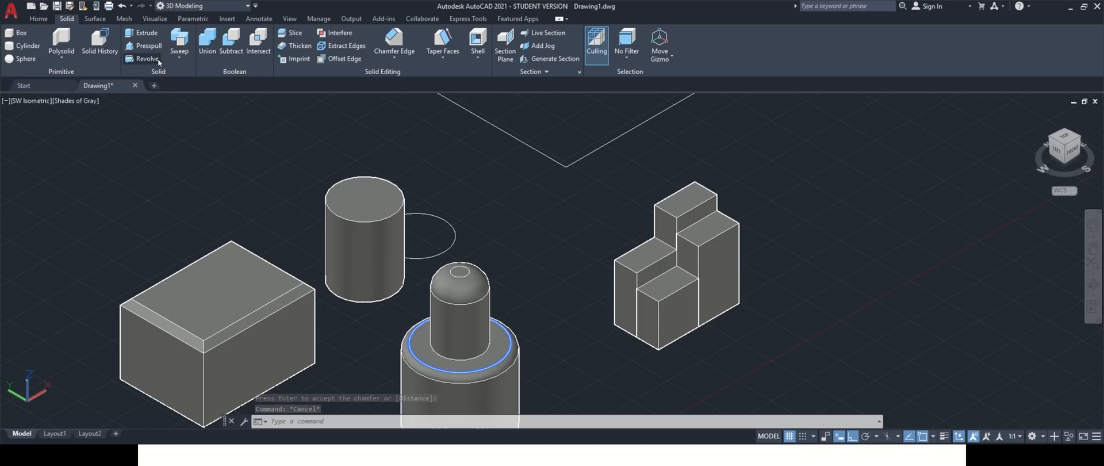
{"action": "left_click", "coordinate": [178, 59]}
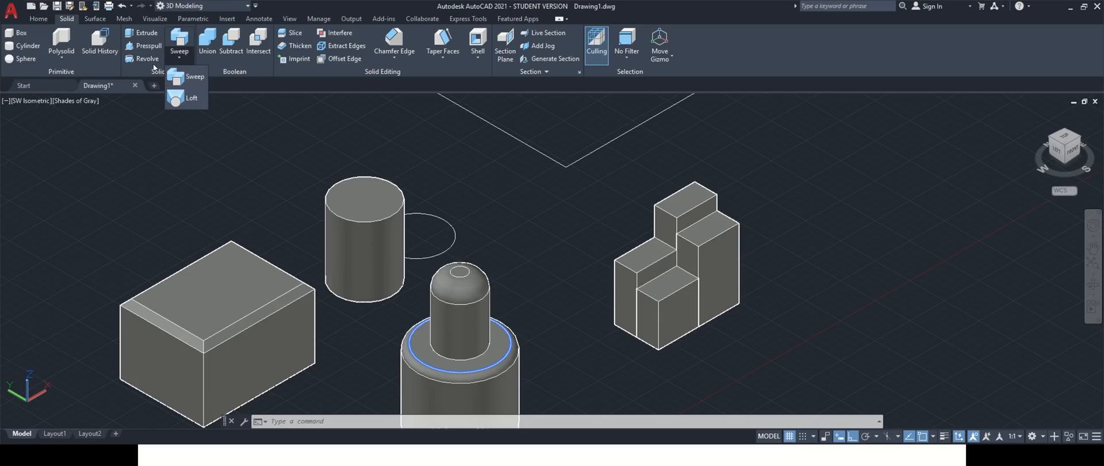
{"action": "left_click", "coordinate": [191, 100]}
{"action": "scroll", "coordinate": [182, 147], "scroll_direction": "down", "scroll_amount": 2}
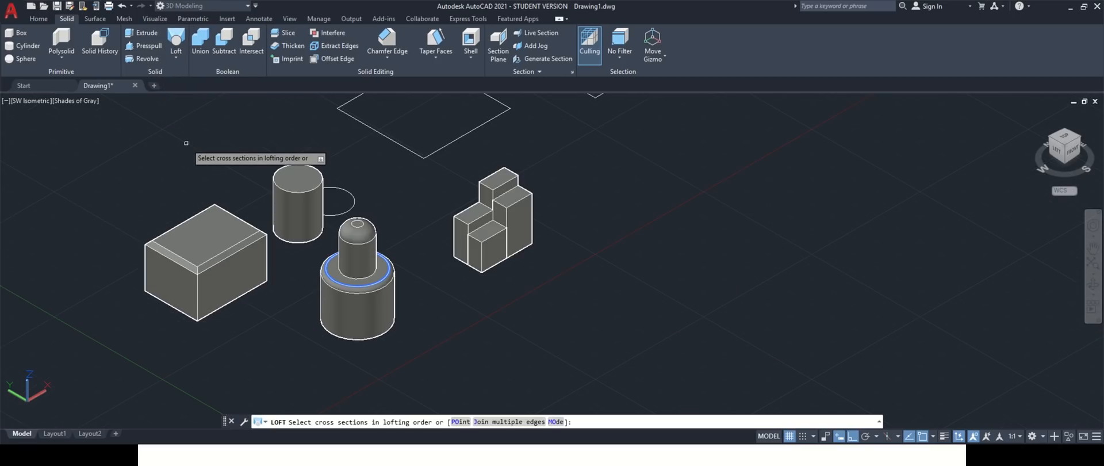
{"action": "scroll", "coordinate": [242, 167], "scroll_direction": "down", "scroll_amount": 3}
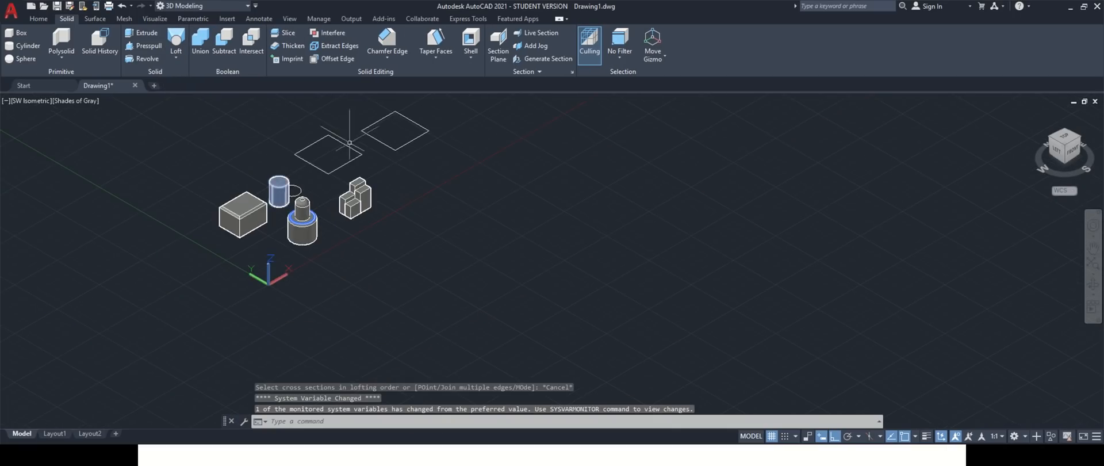
{"action": "scroll", "coordinate": [357, 130], "scroll_direction": "up", "scroll_amount": 5}
{"action": "scroll", "coordinate": [281, 115], "scroll_direction": "down", "scroll_amount": 3}
{"action": "scroll", "coordinate": [276, 121], "scroll_direction": "up", "scroll_amount": 4}
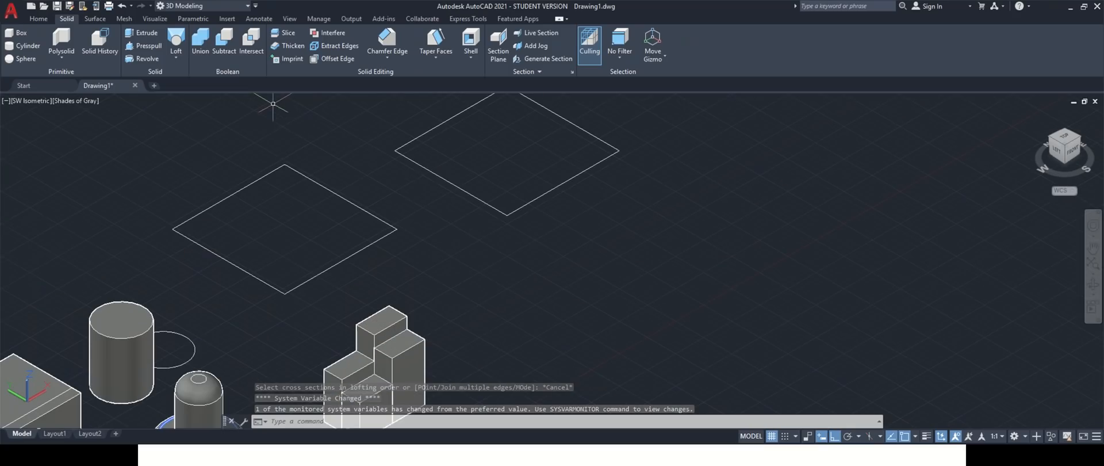
{"action": "scroll", "coordinate": [347, 207], "scroll_direction": "down", "scroll_amount": 4}
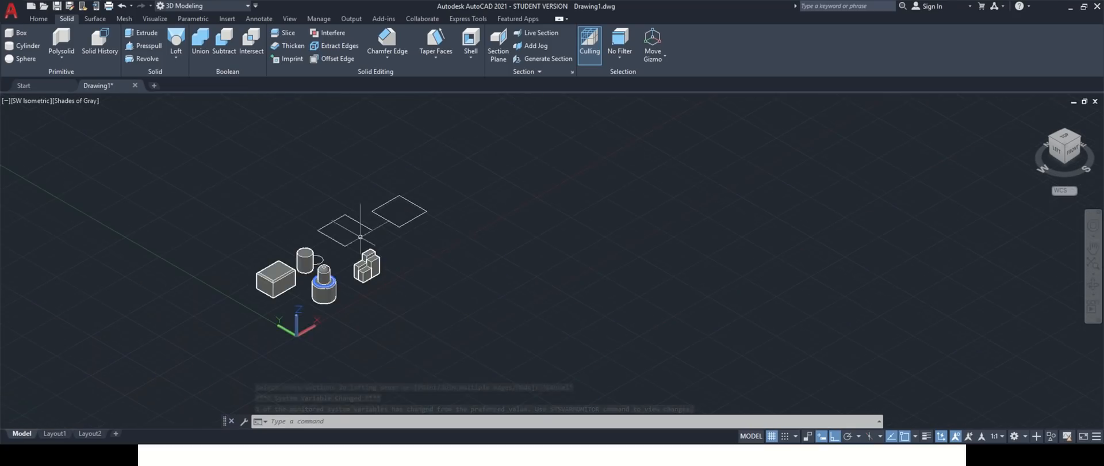
{"action": "scroll", "coordinate": [403, 168], "scroll_direction": "up", "scroll_amount": 2}
{"action": "scroll", "coordinate": [400, 190], "scroll_direction": "up", "scroll_amount": 3}
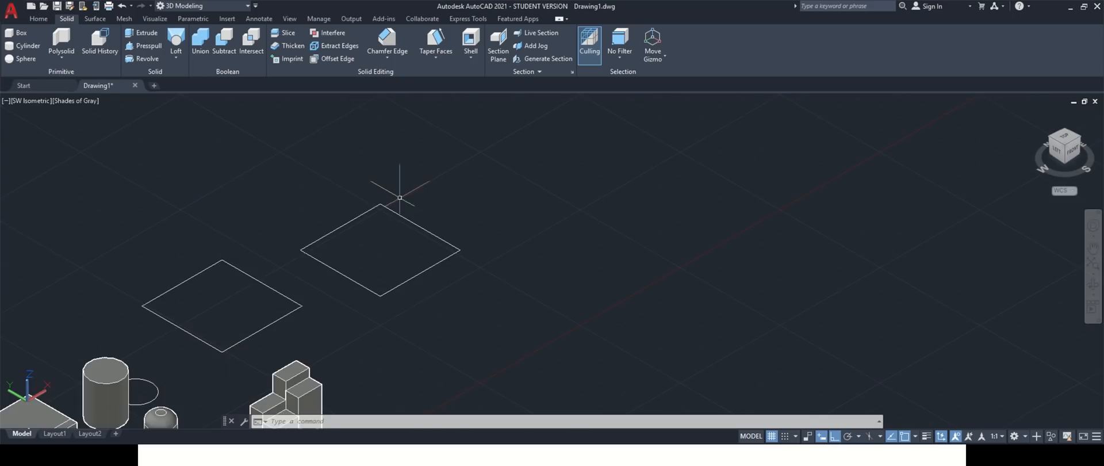
{"action": "left_click", "coordinate": [329, 226]}
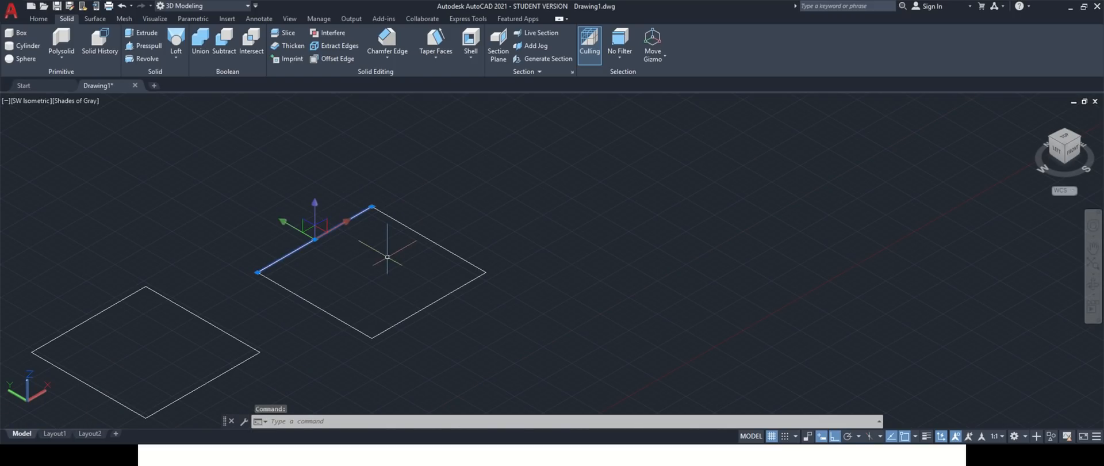
{"action": "key", "text": "Escape"}
{"action": "left_click", "coordinate": [502, 347]}
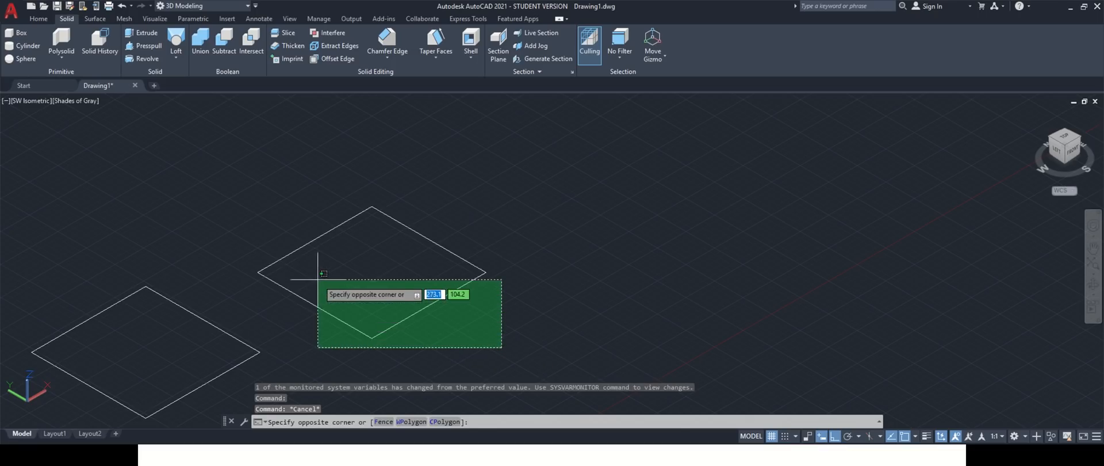
{"action": "left_click", "coordinate": [247, 192]}
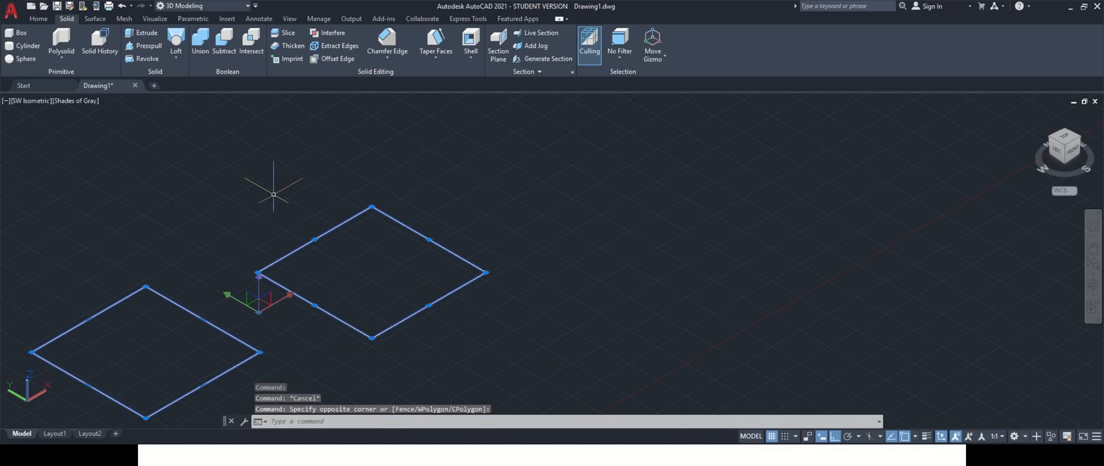
{"action": "key", "text": "Escape"}
- Join the four separate lines of the square farther from the solids into a single closed polyline
{"action": "left_click", "coordinate": [531, 350]}
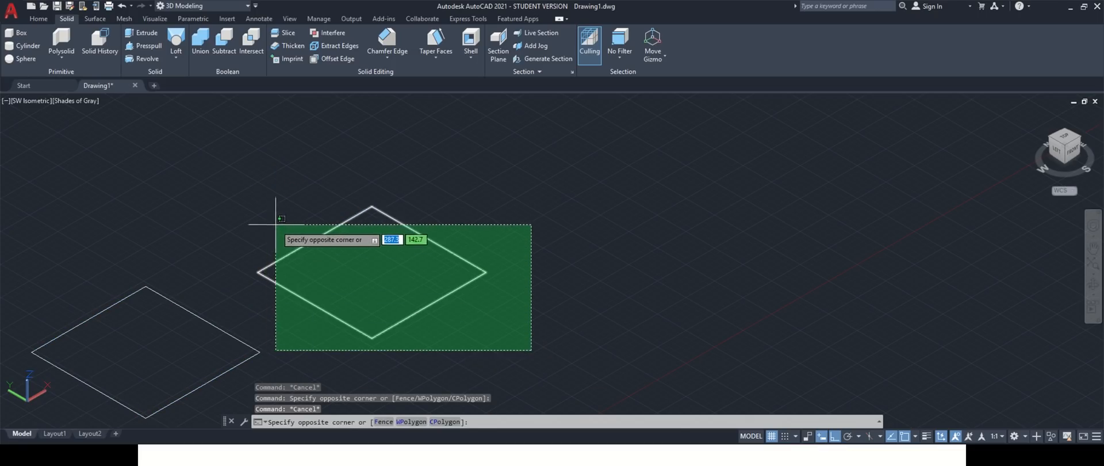
{"action": "left_click", "coordinate": [281, 211]}
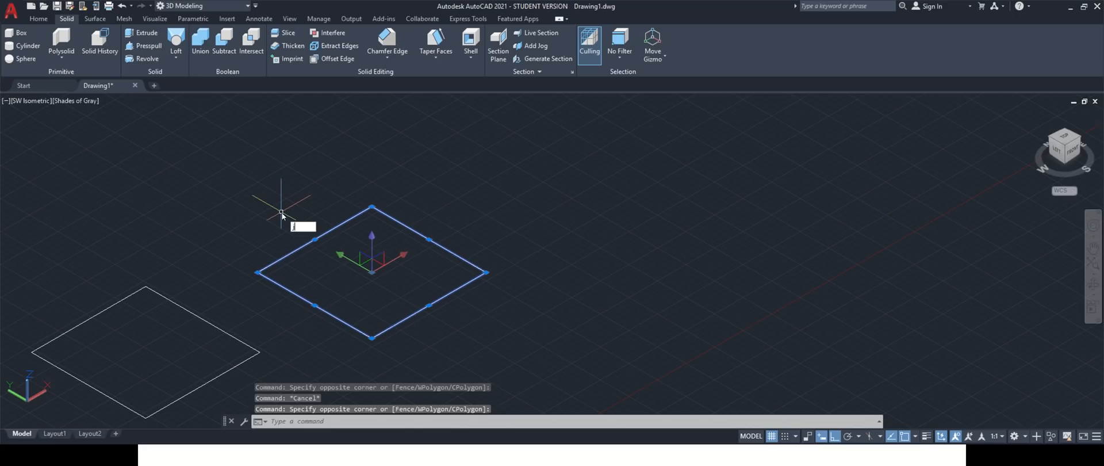
{"action": "key", "text": "Return"}
{"action": "key", "text": "Escape"}
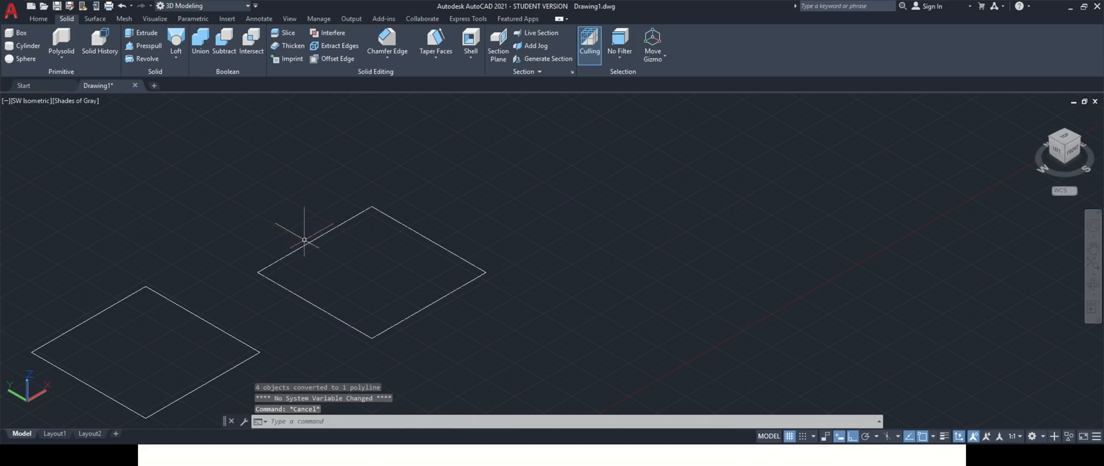
{"action": "left_click", "coordinate": [304, 240]}
{"action": "key", "text": "Escape"}
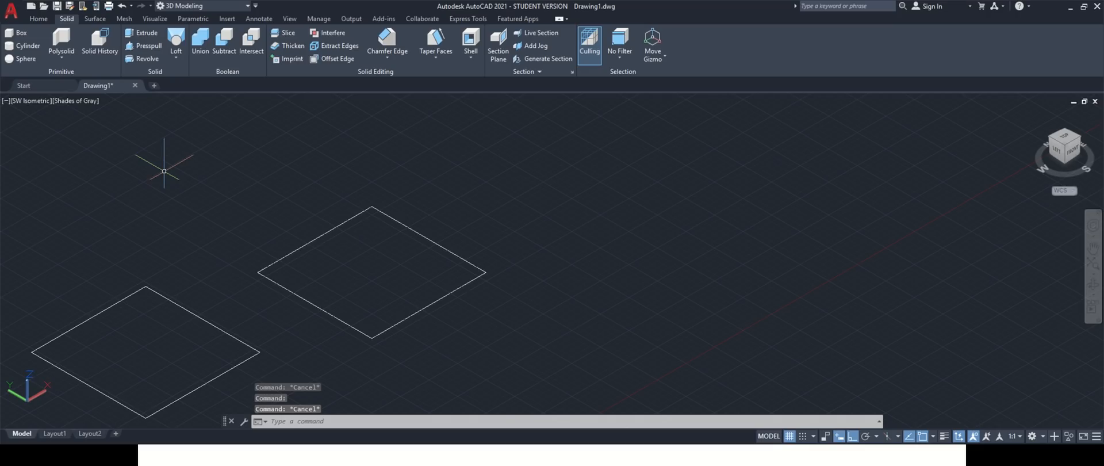
- Draw a circle of radius 15 at the centre of the joined square
{"action": "type", "text": "c"}
{"action": "key", "text": "Return"}
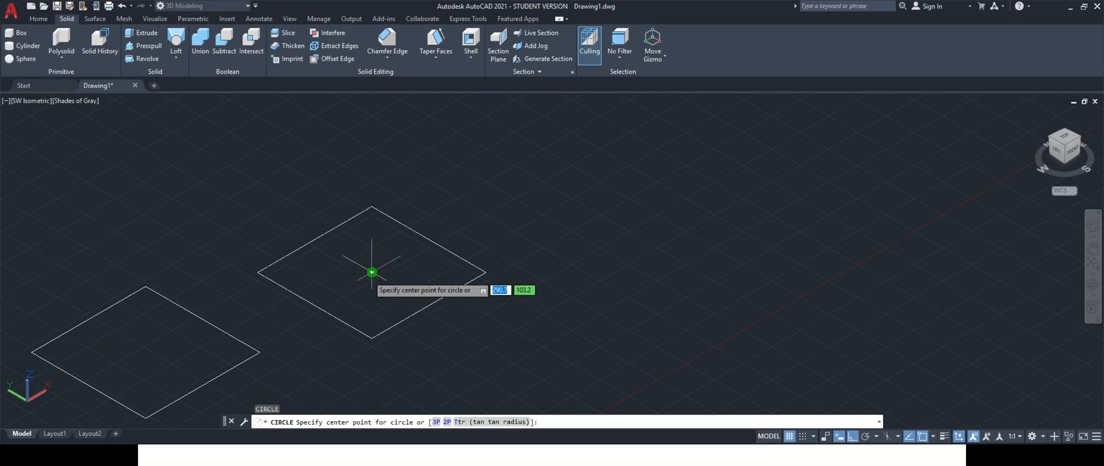
{"action": "left_click", "coordinate": [371, 271]}
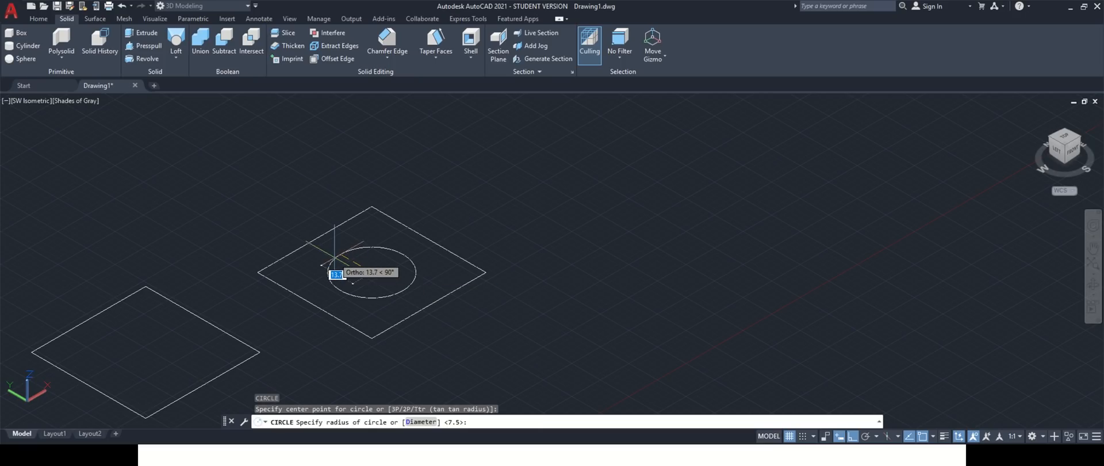
{"action": "type", "text": "1"}
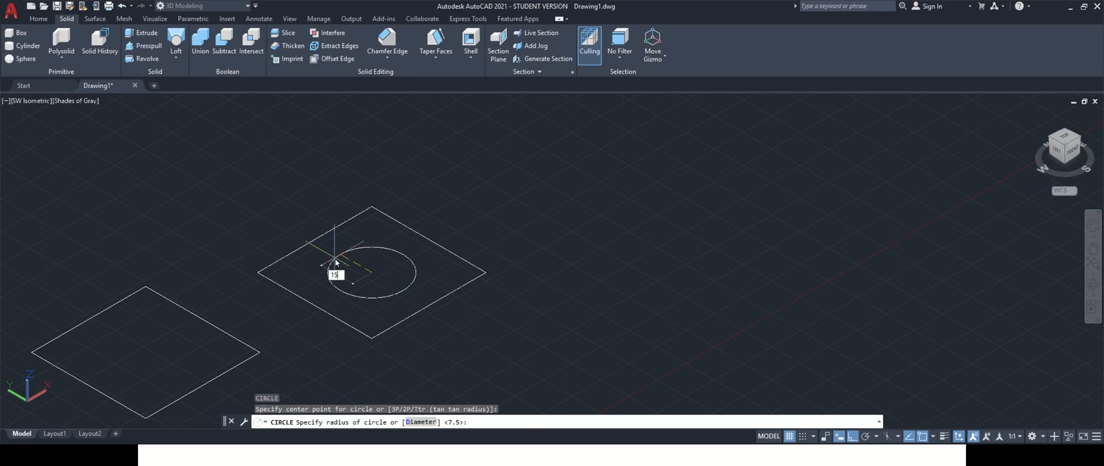
{"action": "type", "text": "5"}
{"action": "key", "text": "Return"}
- Move the circle straight up along the Z axis so it floats above the joined square
{"action": "scroll", "coordinate": [345, 264], "scroll_direction": "down", "scroll_amount": 4}
{"action": "scroll", "coordinate": [365, 272], "scroll_direction": "up", "scroll_amount": 2}
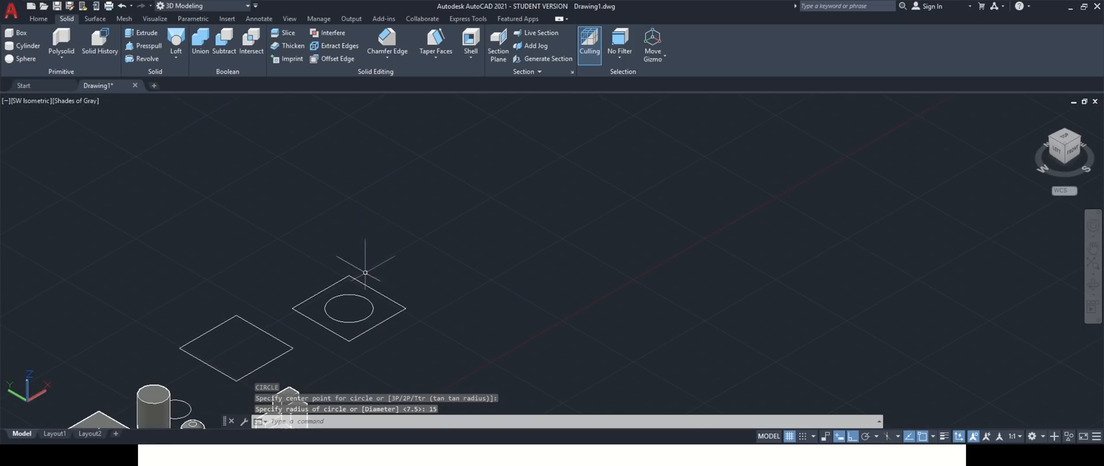
{"action": "left_click", "coordinate": [362, 296]}
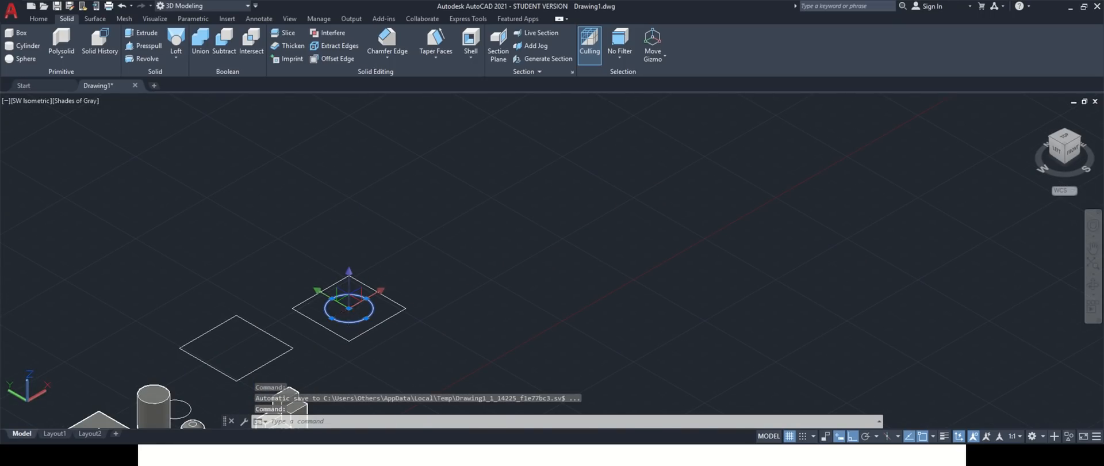
{"action": "left_click", "coordinate": [349, 308]}
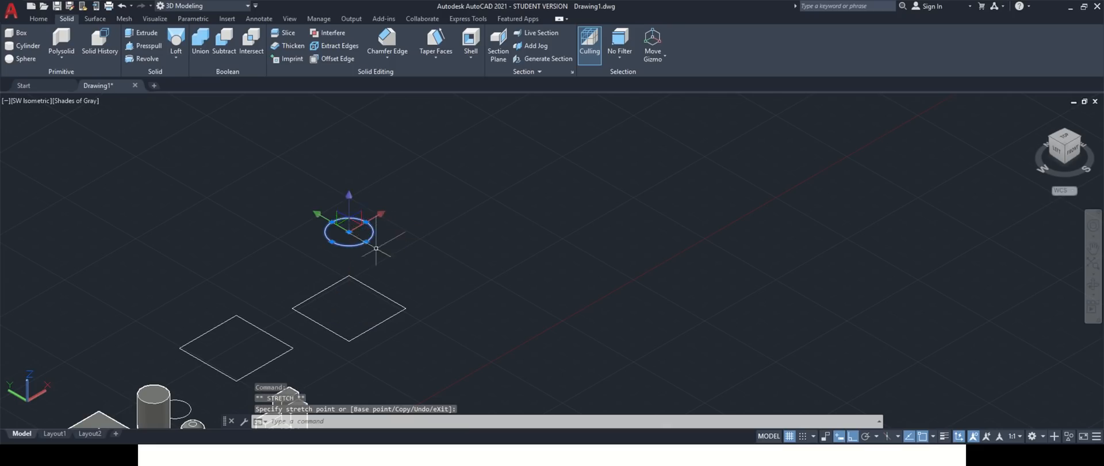
{"action": "key", "text": "Escape"}
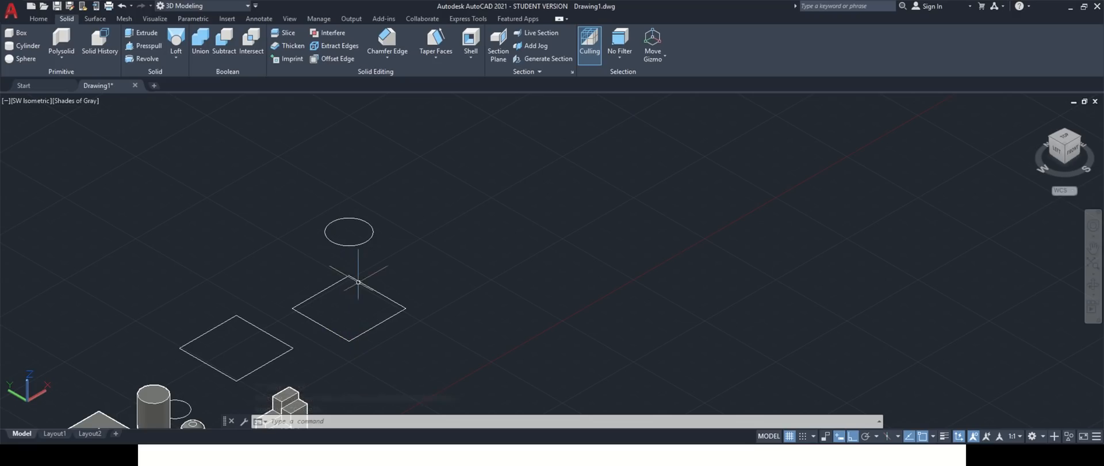
- Loft a solid from the square to the raised circle using the Cross sections only option
{"action": "left_click", "coordinate": [178, 41]}
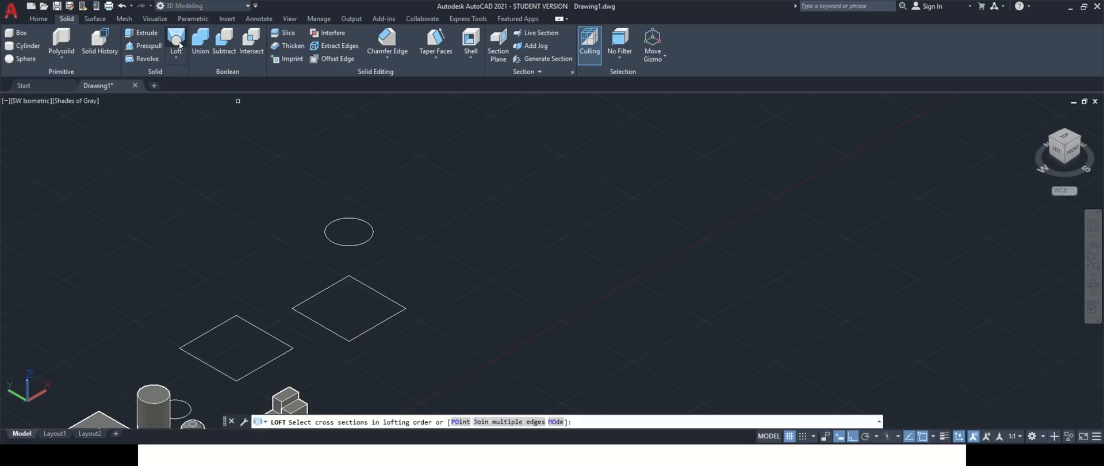
{"action": "left_click", "coordinate": [322, 324]}
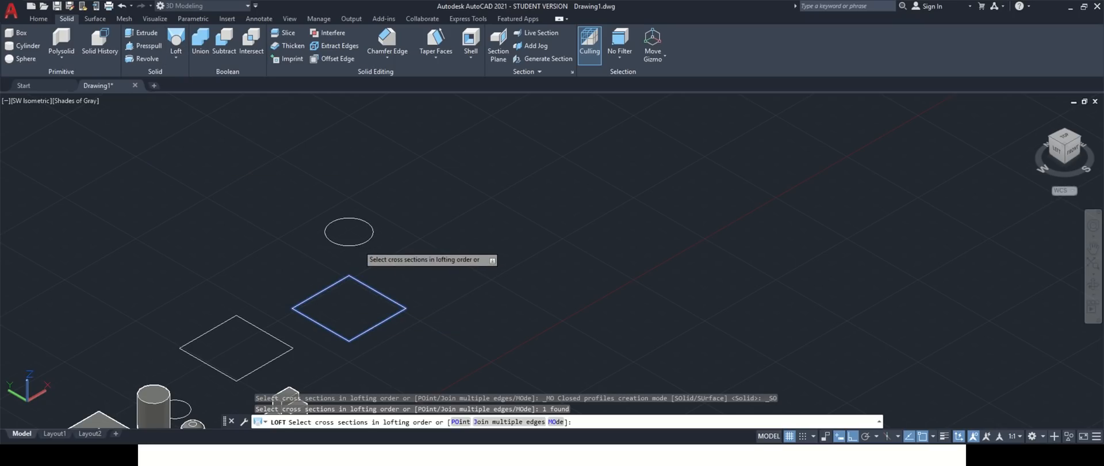
{"action": "left_click", "coordinate": [359, 245]}
{"action": "key", "text": "Return"}
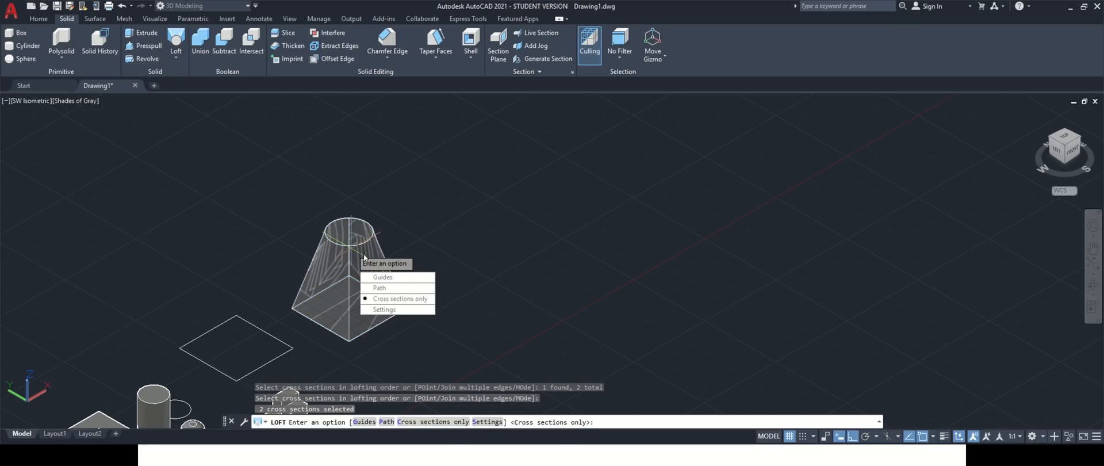
{"action": "left_click", "coordinate": [394, 298]}
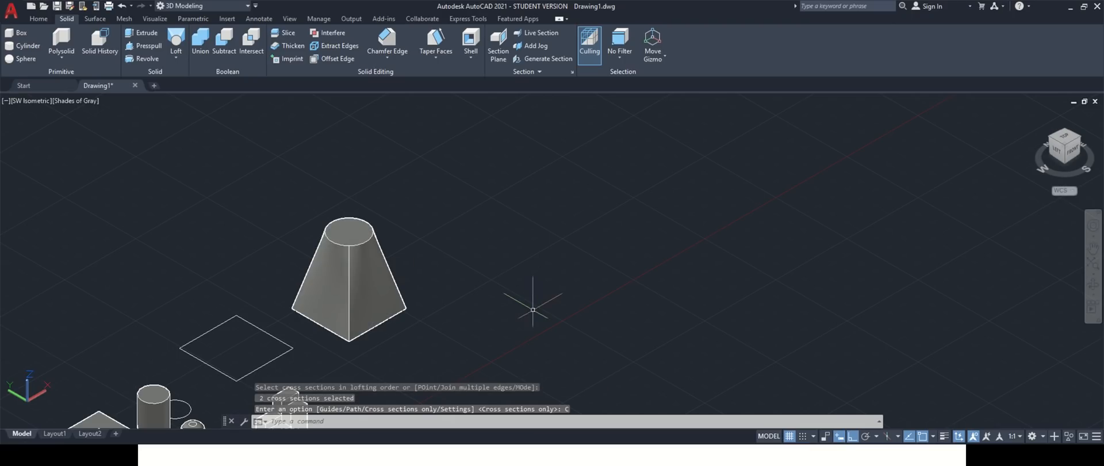
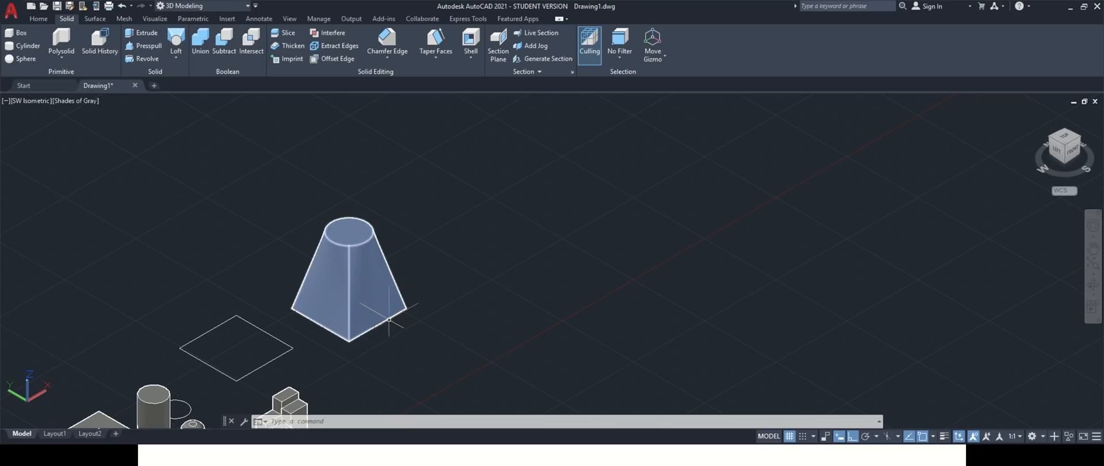
- Draw a circle of radius 15 at the centre of the remaining flat square
{"action": "scroll", "coordinate": [389, 318], "scroll_direction": "down", "scroll_amount": 2}
{"action": "scroll", "coordinate": [389, 318], "scroll_direction": "up", "scroll_amount": 1}
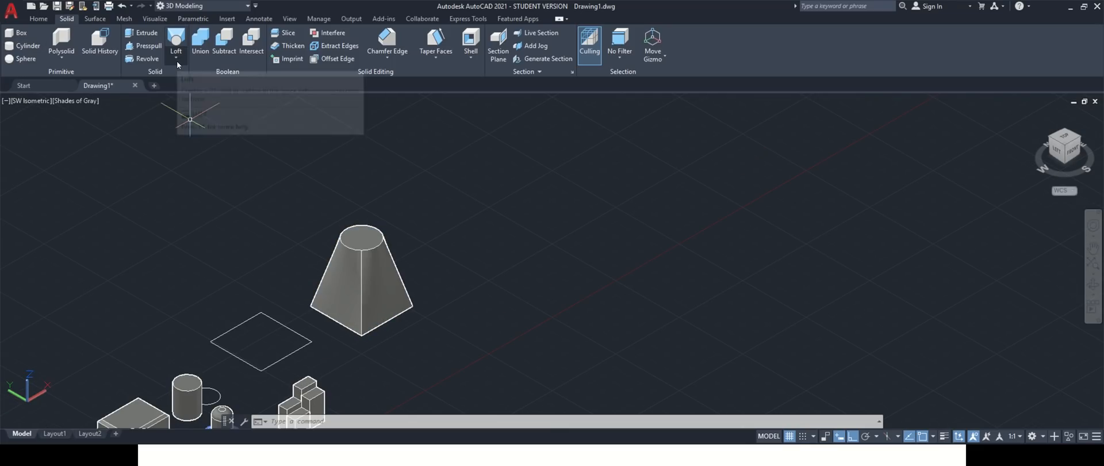
{"action": "type", "text": "c"}
{"action": "key", "text": "Return"}
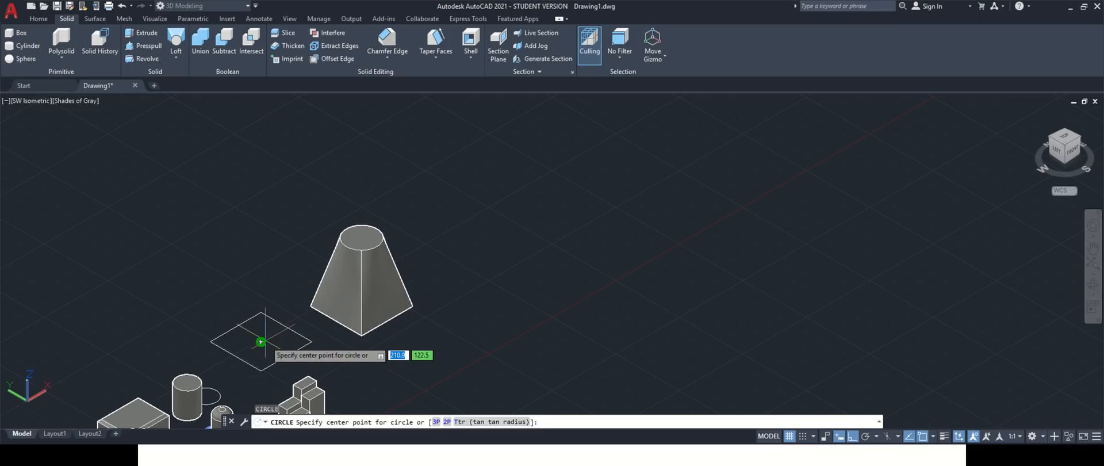
{"action": "left_click", "coordinate": [261, 341]}
{"action": "type", "text": "15"}
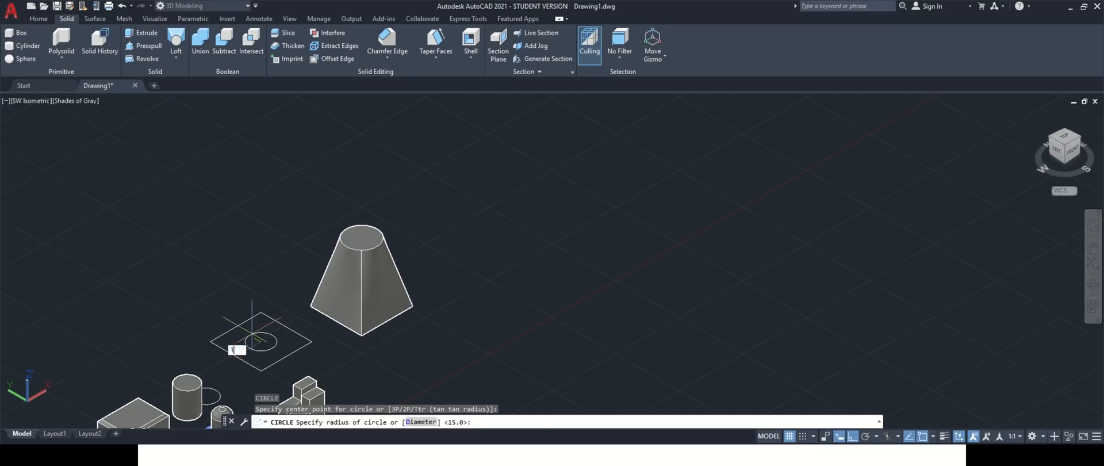
{"action": "key", "text": "Return"}
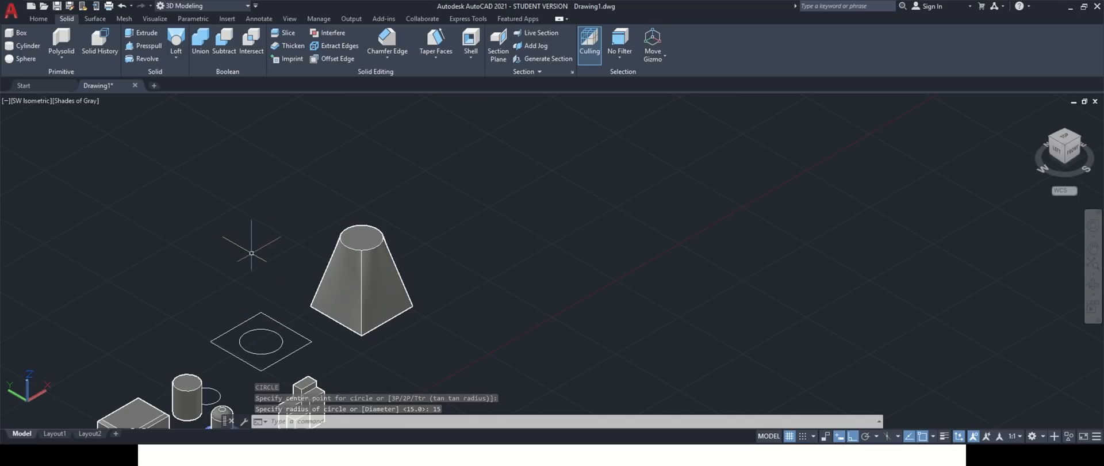
- Draw a five-sided polygon centred in the new circle, inscribed in a circle of radius 10
{"action": "scroll", "coordinate": [251, 253], "scroll_direction": "down", "scroll_amount": 2}
{"action": "scroll", "coordinate": [236, 236], "scroll_direction": "up", "scroll_amount": 5}
{"action": "scroll", "coordinate": [232, 230], "scroll_direction": "down", "scroll_amount": 2}
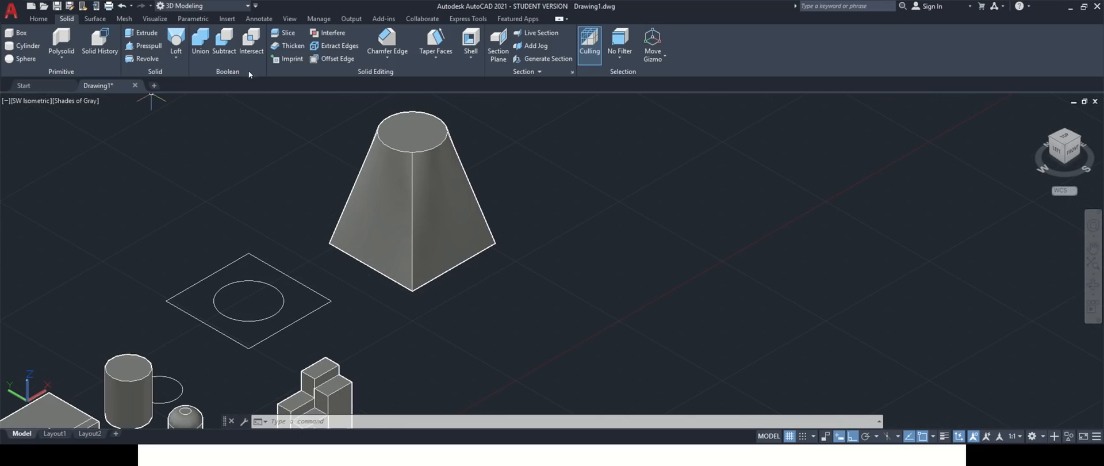
{"action": "left_click", "coordinate": [42, 19]}
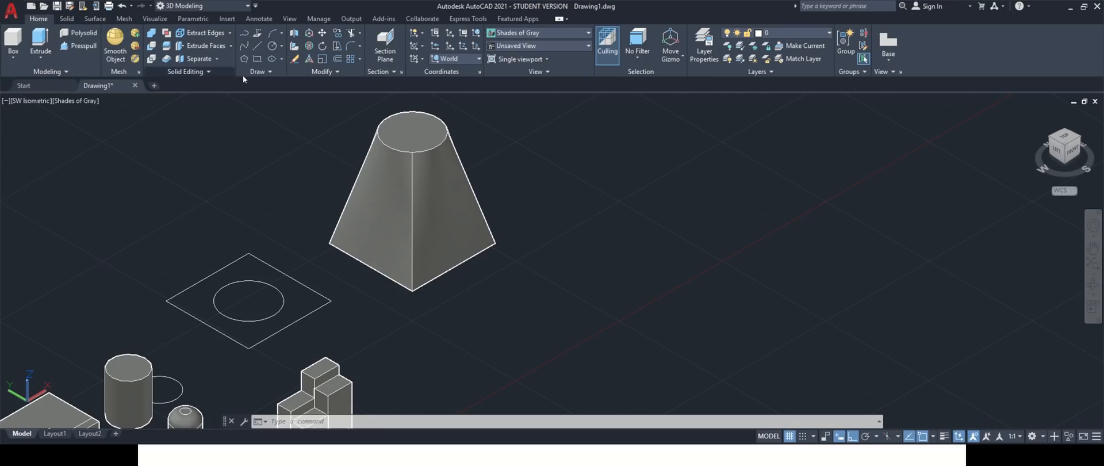
{"action": "left_click", "coordinate": [245, 58]}
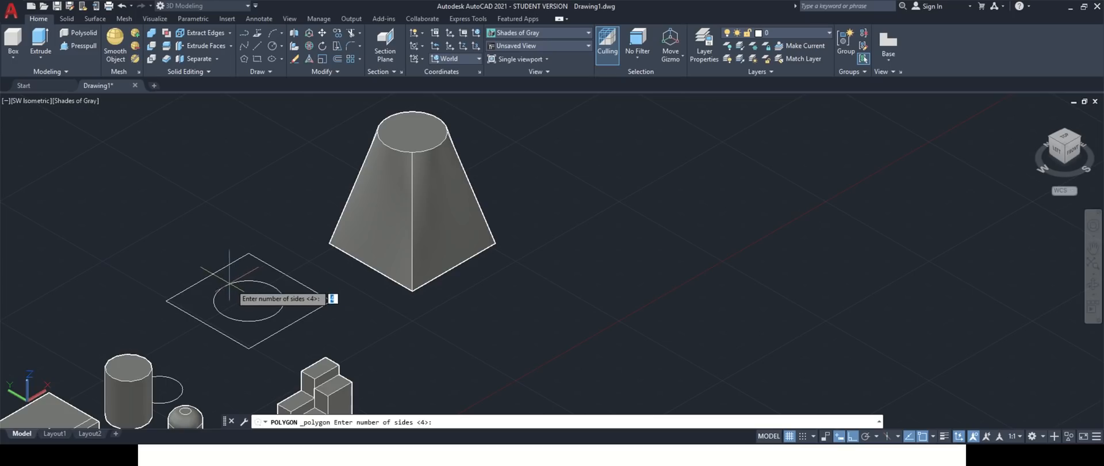
{"action": "scroll", "coordinate": [230, 282], "scroll_direction": "up", "scroll_amount": 5}
{"action": "scroll", "coordinate": [231, 282], "scroll_direction": "down", "scroll_amount": 6}
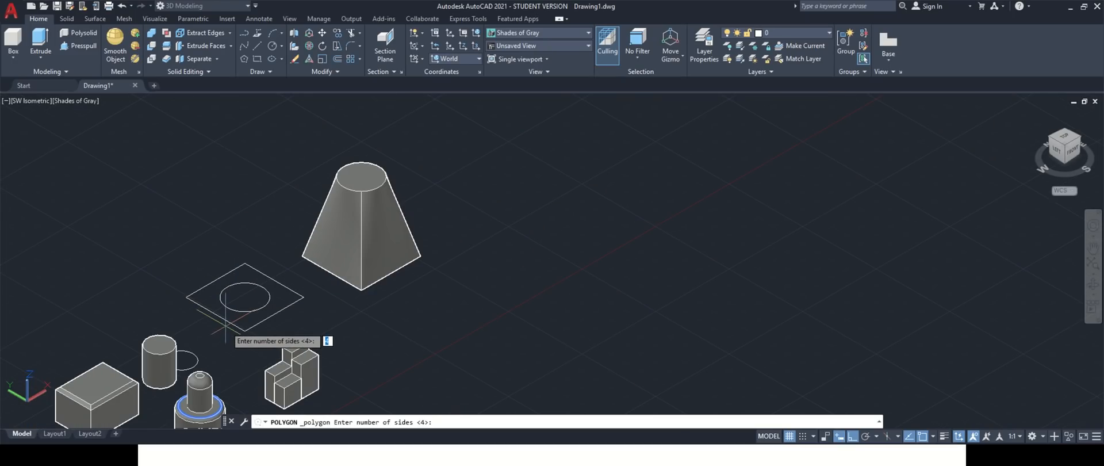
{"action": "type", "text": "5"}
{"action": "key", "text": "Return"}
{"action": "scroll", "coordinate": [238, 278], "scroll_direction": "up", "scroll_amount": 3}
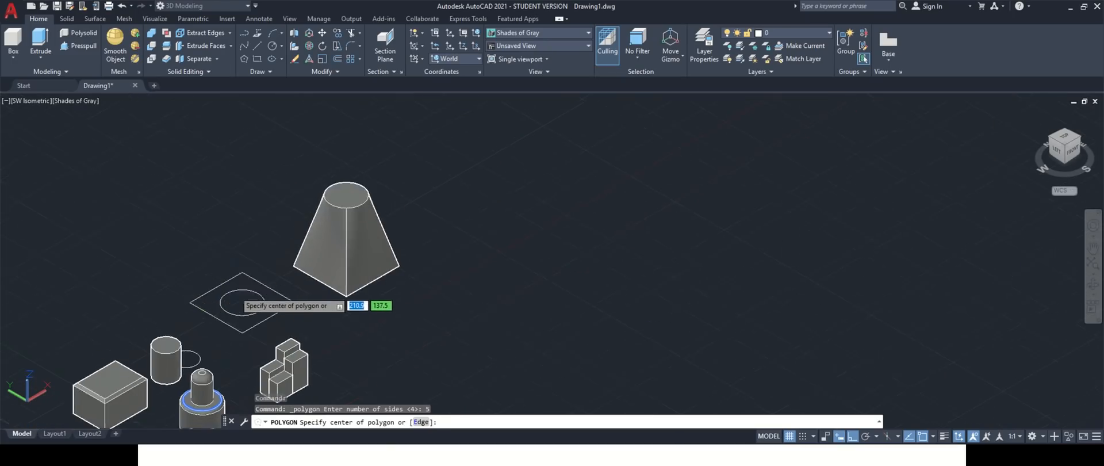
{"action": "left_click", "coordinate": [249, 313]}
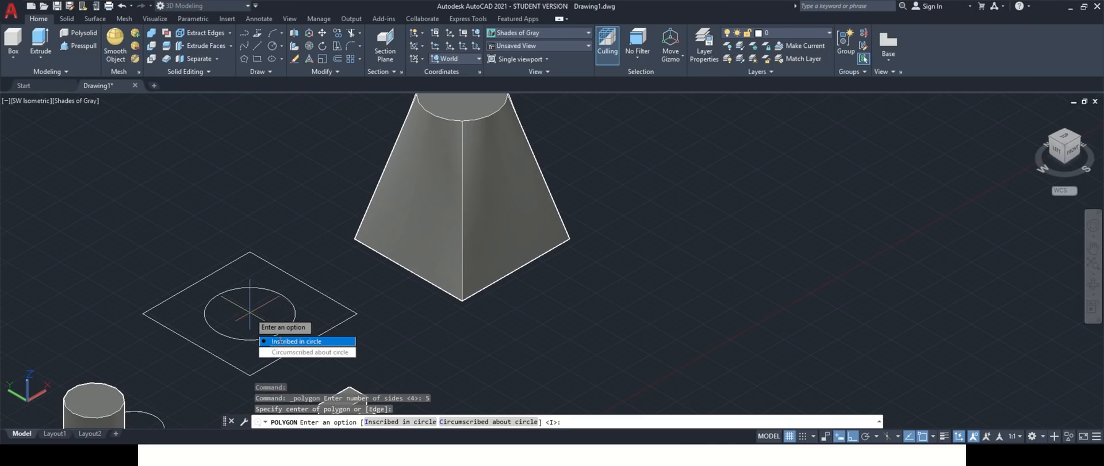
{"action": "key", "text": "Return"}
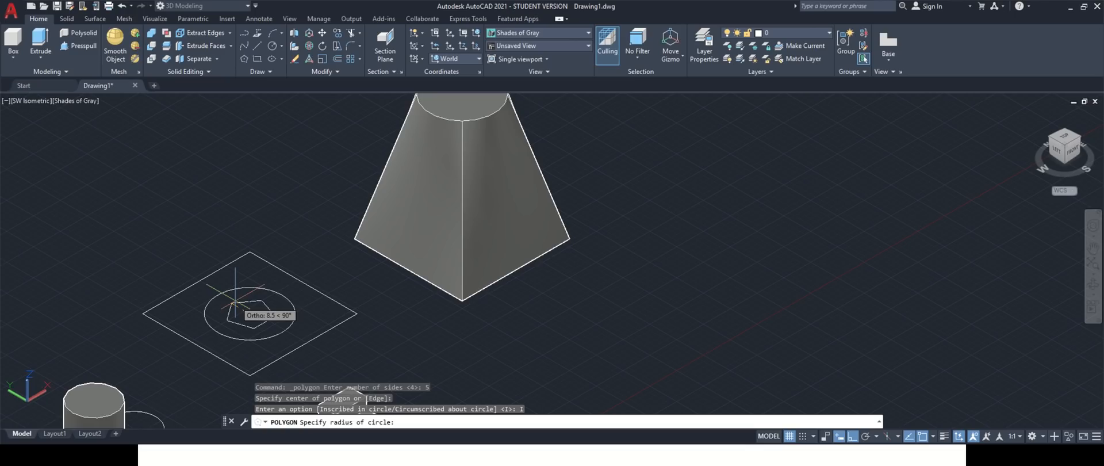
{"action": "type", "text": "10"}
{"action": "key", "text": "Return"}
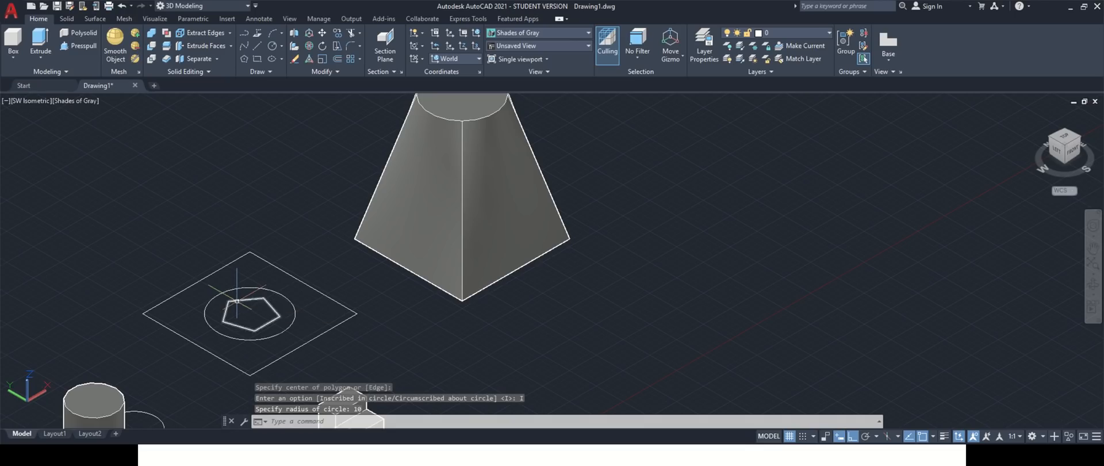
- Try to shift the pentagon upward with the move gizmo, and undo the gizmo drag
{"action": "left_click", "coordinate": [226, 308]}
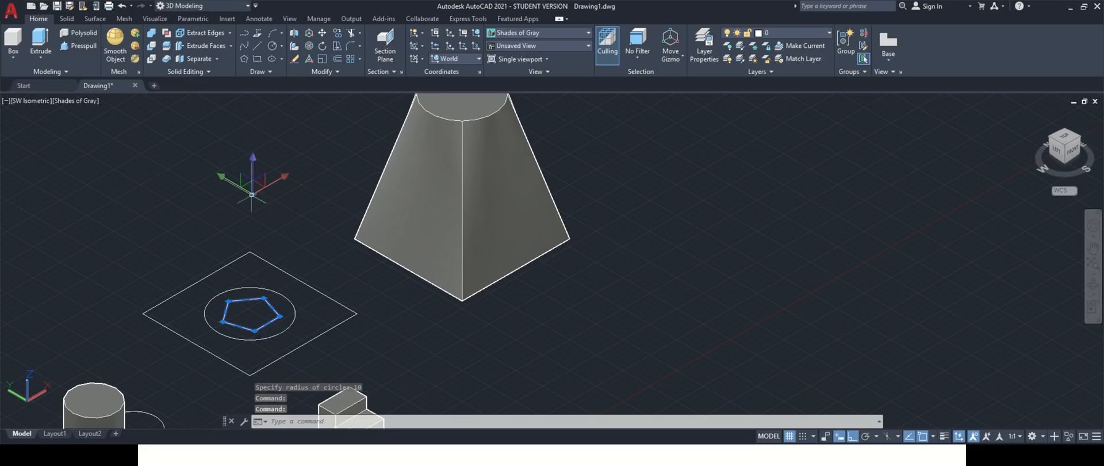
{"action": "key", "text": "ctrl+z"}
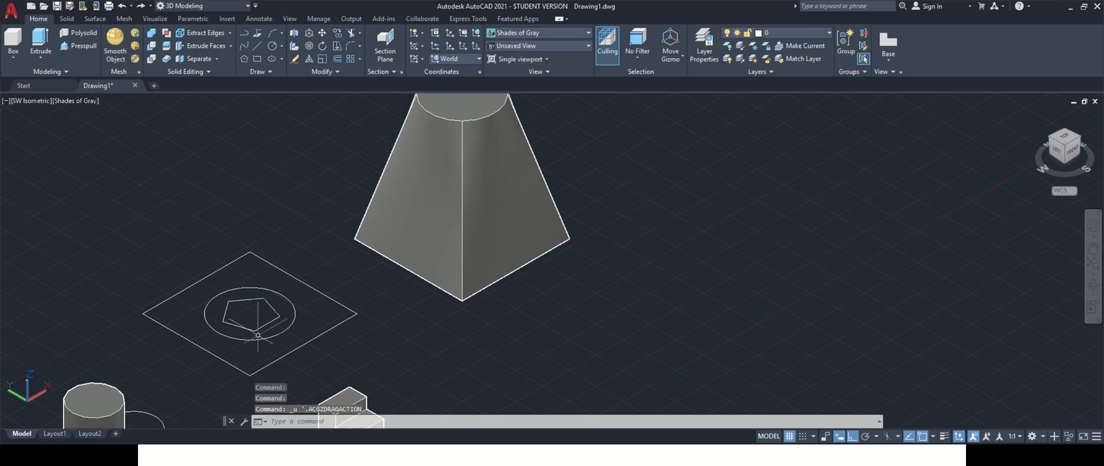
- Raise the pentagon vertically, high above the flat square and its circle, using the move gizmo's Z axis
{"action": "left_click", "coordinate": [247, 312]}
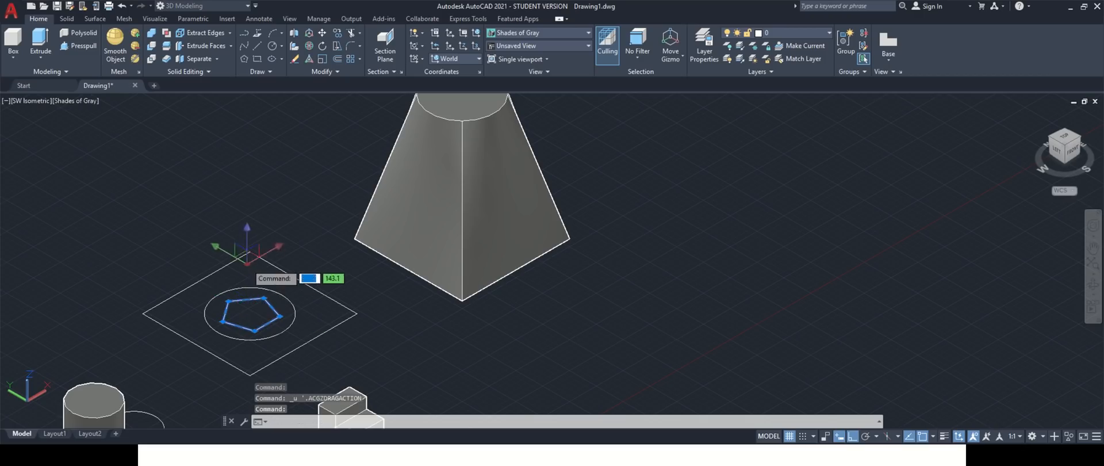
{"action": "key", "text": "Escape"}
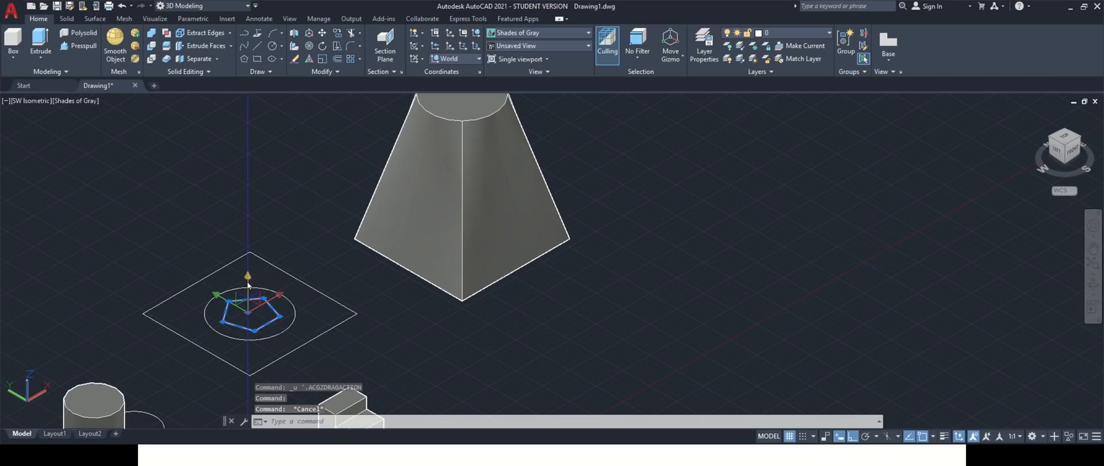
{"action": "left_click", "coordinate": [256, 313]}
{"action": "left_click", "coordinate": [273, 135]}
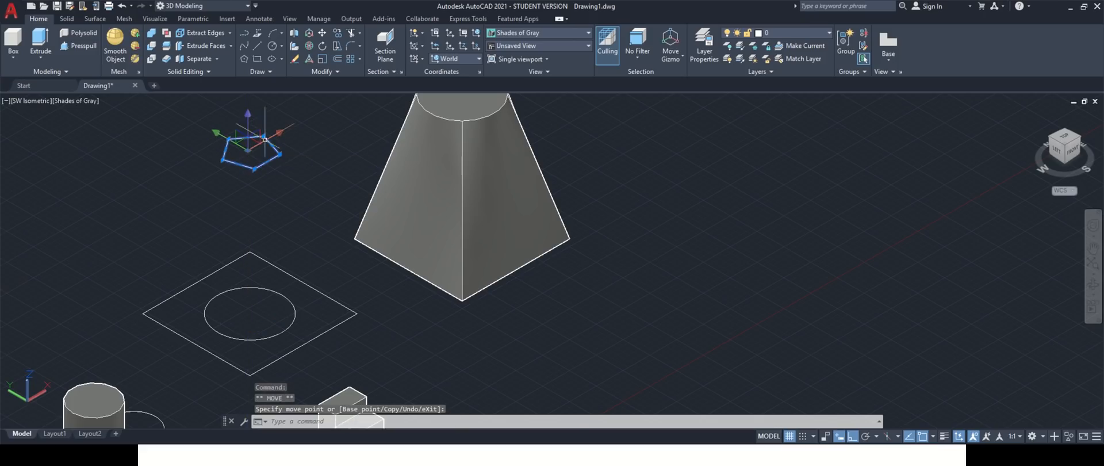
- Raise the circle vertically to a height between the flat square and the raised pentagon
{"action": "left_click", "coordinate": [259, 318]}
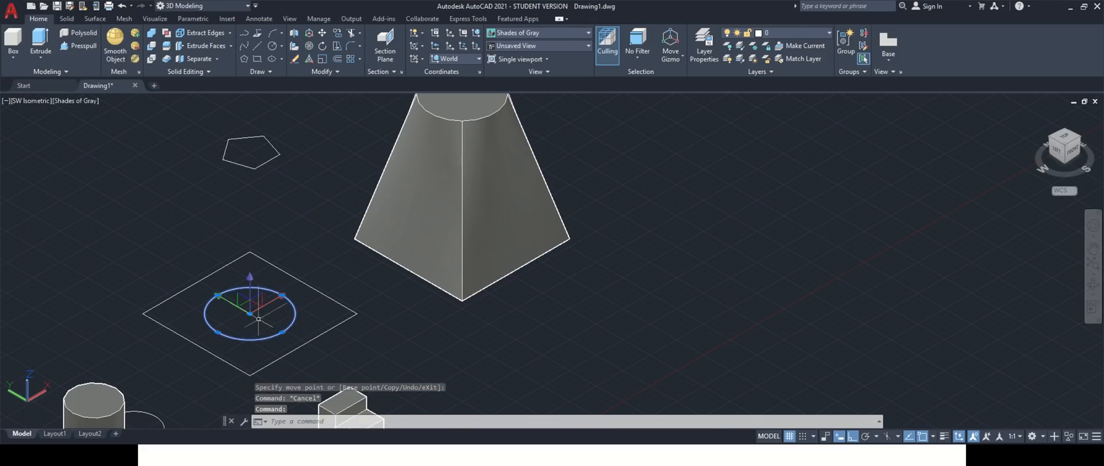
{"action": "left_click", "coordinate": [249, 279]}
{"action": "left_click", "coordinate": [246, 224]}
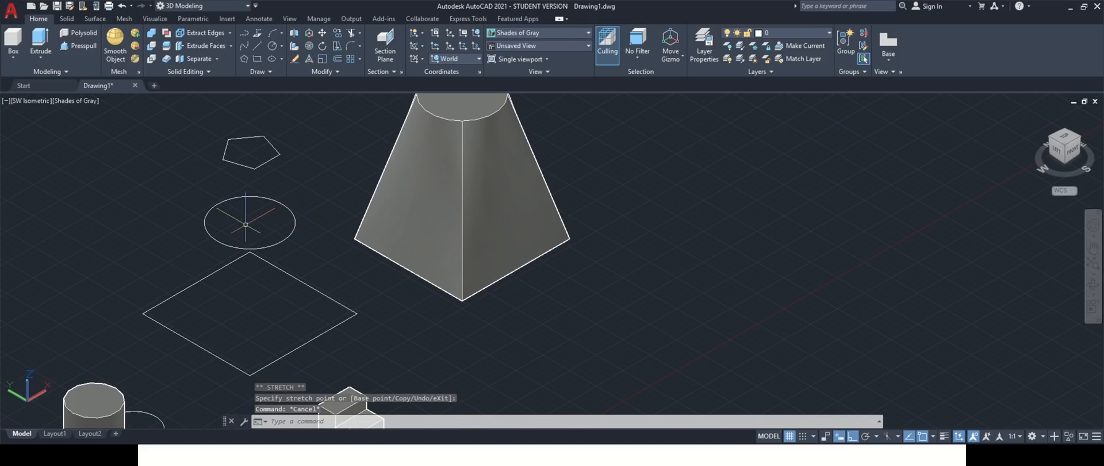
{"action": "scroll", "coordinate": [273, 249], "scroll_direction": "down", "scroll_amount": 2}
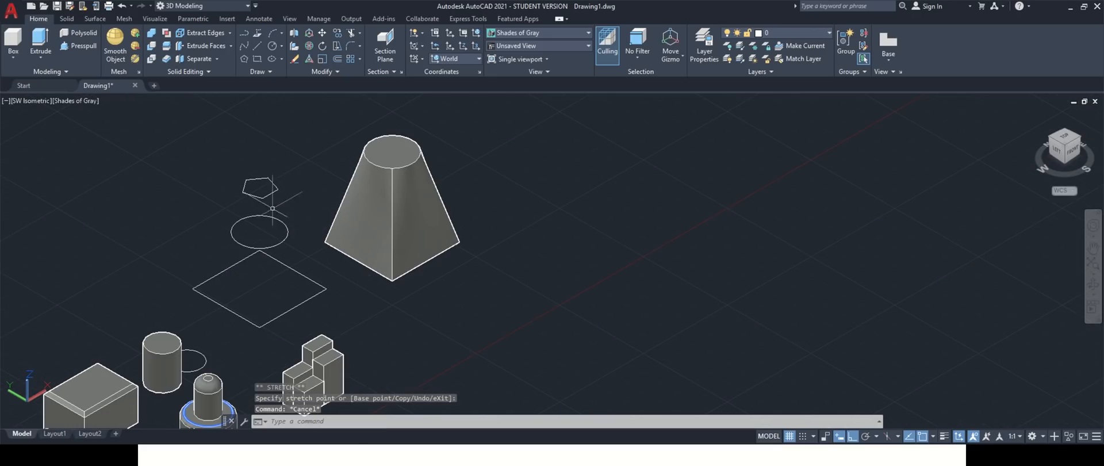
{"action": "scroll", "coordinate": [248, 162], "scroll_direction": "up", "scroll_amount": 2}
{"action": "left_click", "coordinate": [69, 19]}
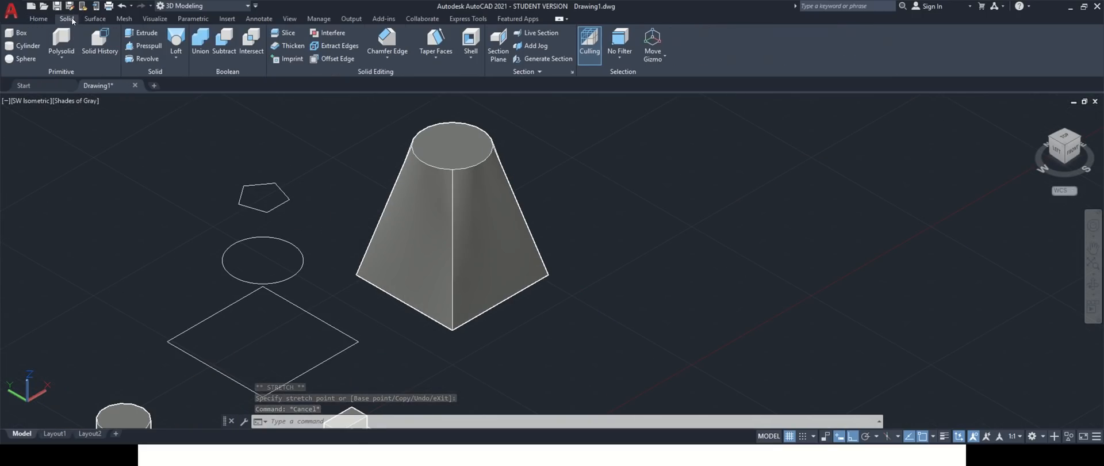
{"action": "scroll", "coordinate": [193, 117], "scroll_direction": "down", "scroll_amount": 2}
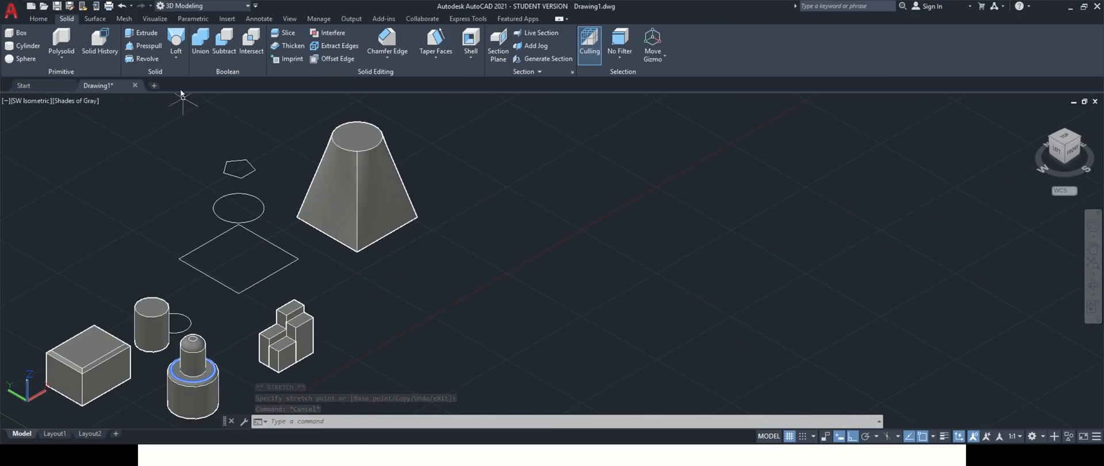
{"action": "left_click", "coordinate": [176, 42]}
{"action": "left_click", "coordinate": [273, 256]}
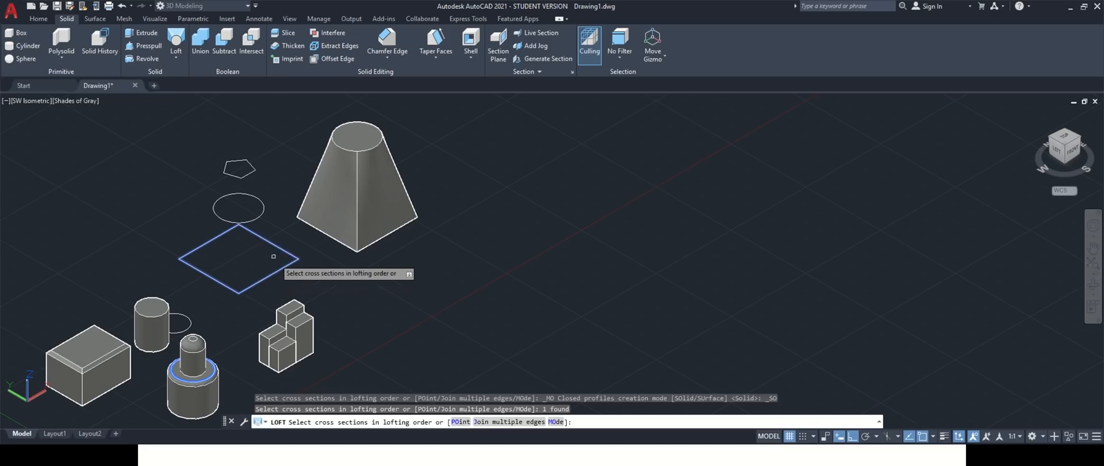
{"action": "left_click", "coordinate": [246, 177]}
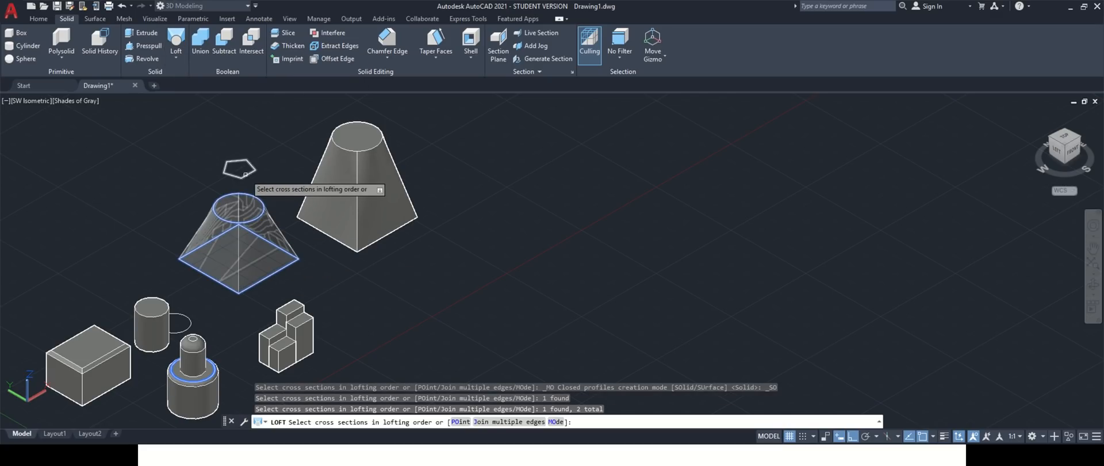
{"action": "key", "text": "Escape"}
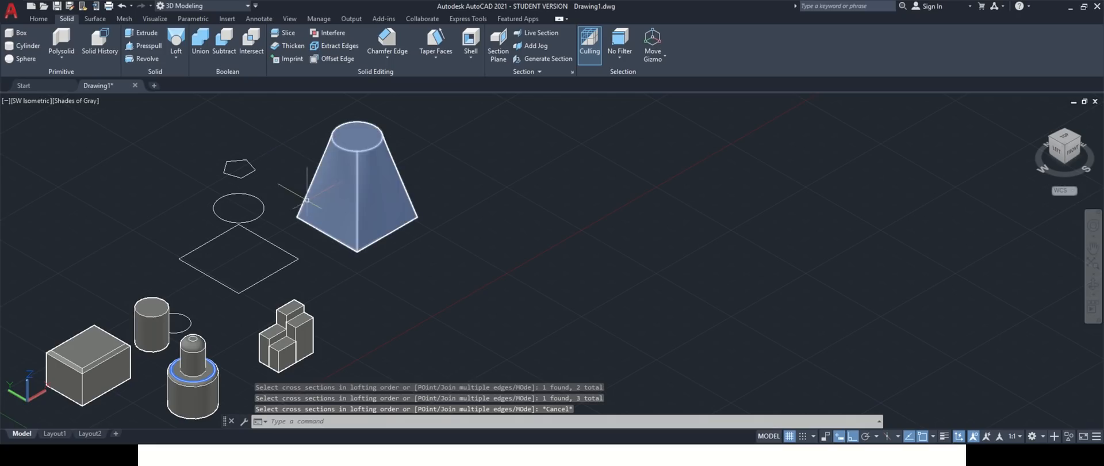
- Loft a solid through the square, the raised circle and the pentagon, in that order, using the Cross sections only option
{"action": "left_click", "coordinate": [174, 46]}
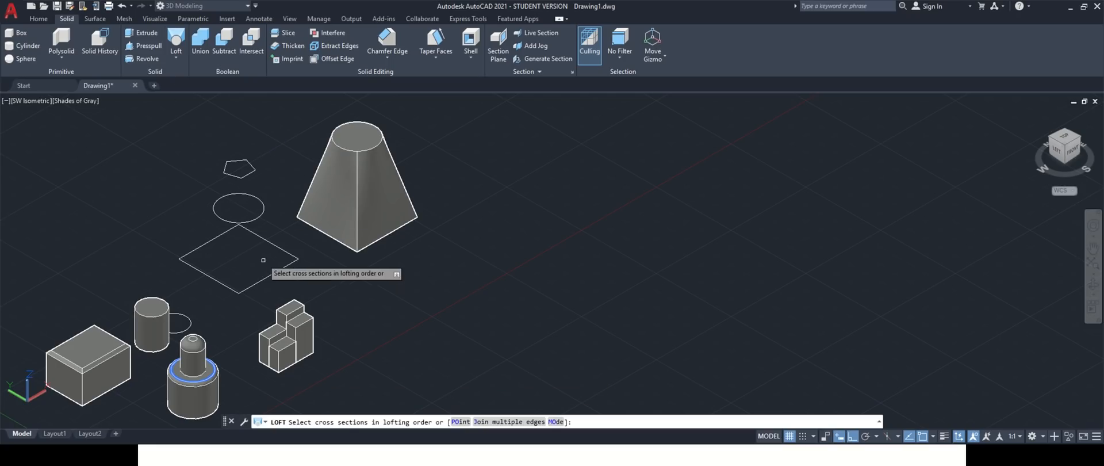
{"action": "left_click", "coordinate": [271, 275]}
{"action": "left_click", "coordinate": [261, 213]}
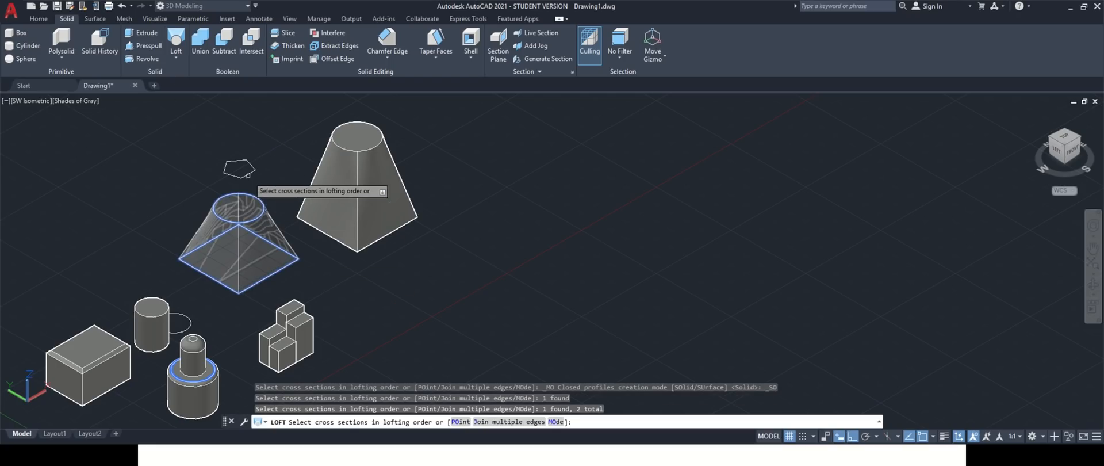
{"action": "left_click", "coordinate": [251, 177]}
{"action": "key", "text": "Return"}
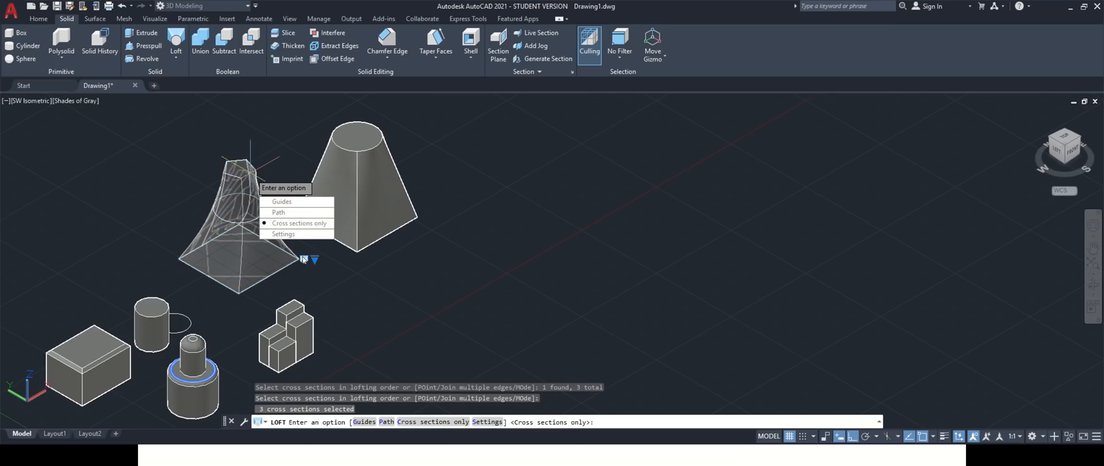
{"action": "left_click", "coordinate": [296, 223]}
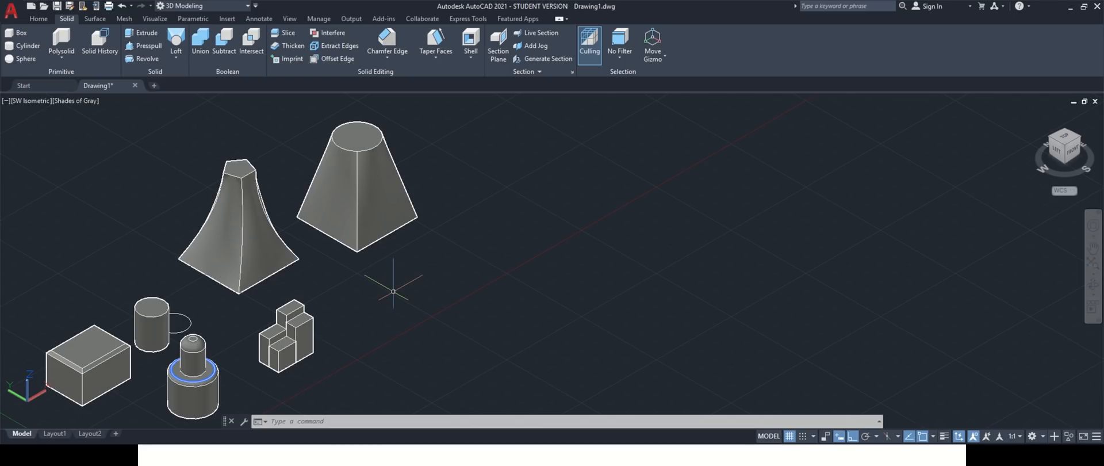
- Start a polyline in the empty area beside the lofted solids with a 75-unit first segment at 270°
{"action": "scroll", "coordinate": [399, 303], "scroll_direction": "down", "scroll_amount": 2}
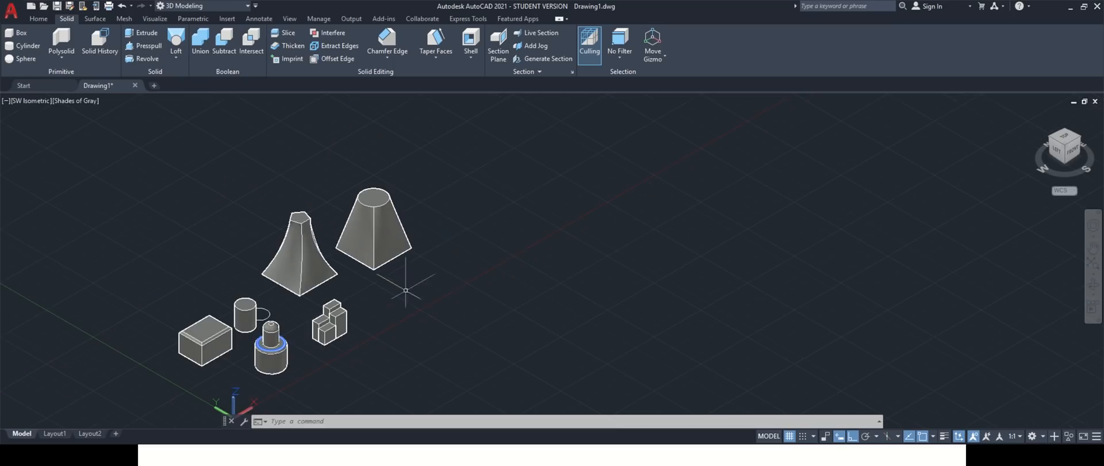
{"action": "scroll", "coordinate": [470, 213], "scroll_direction": "up", "scroll_amount": 1}
{"action": "scroll", "coordinate": [466, 212], "scroll_direction": "up", "scroll_amount": 1}
{"action": "scroll", "coordinate": [452, 209], "scroll_direction": "down", "scroll_amount": 3}
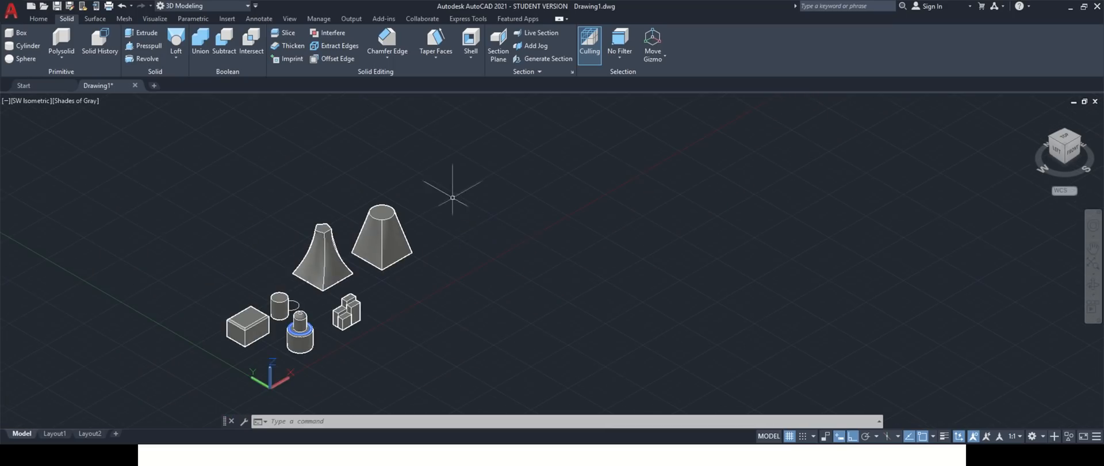
{"action": "scroll", "coordinate": [453, 158], "scroll_direction": "up", "scroll_amount": 2}
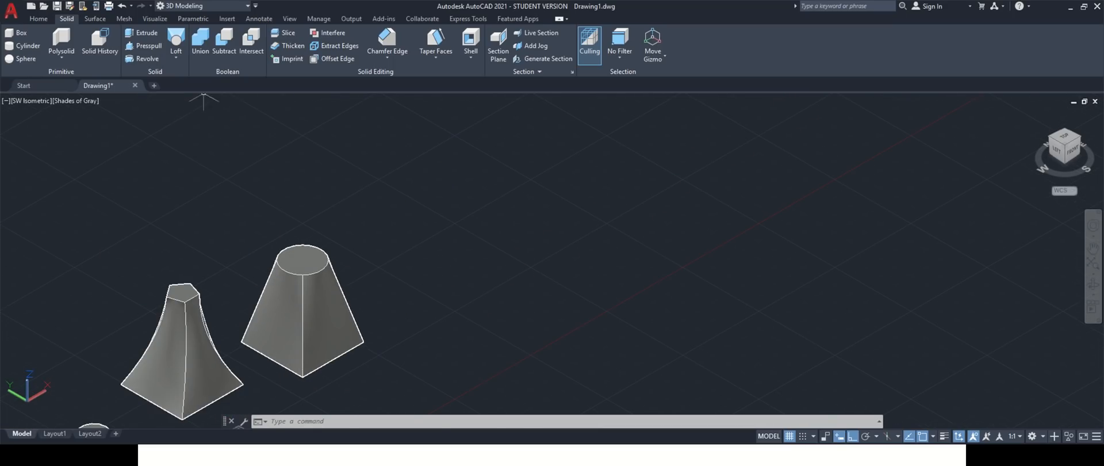
{"action": "left_click", "coordinate": [41, 20]}
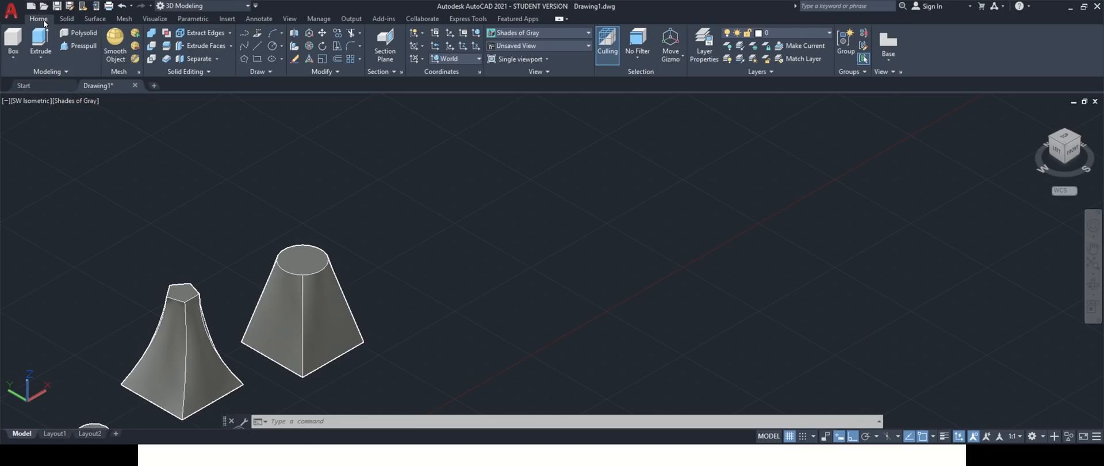
{"action": "left_click", "coordinate": [244, 33]}
{"action": "scroll", "coordinate": [340, 216], "scroll_direction": "down", "scroll_amount": 4}
{"action": "scroll", "coordinate": [439, 221], "scroll_direction": "up", "scroll_amount": 3}
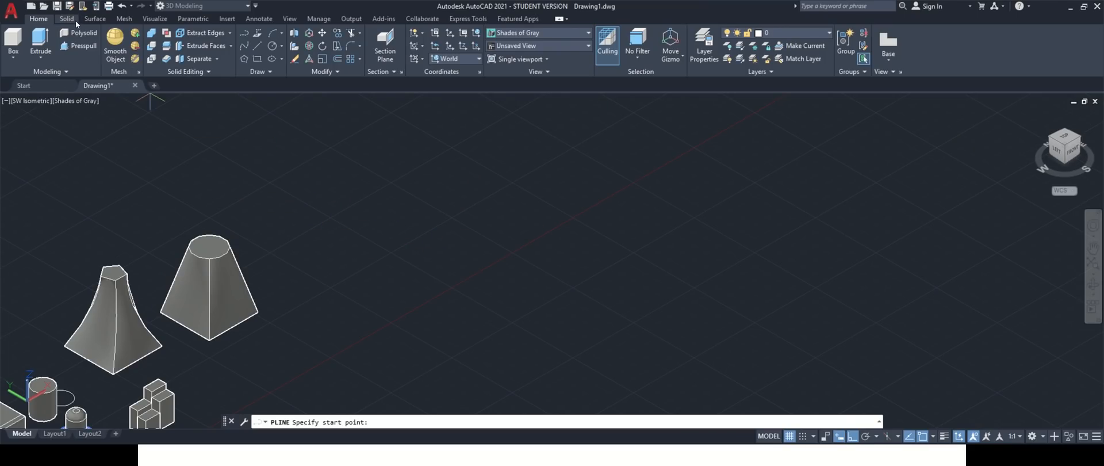
{"action": "left_click", "coordinate": [305, 229]}
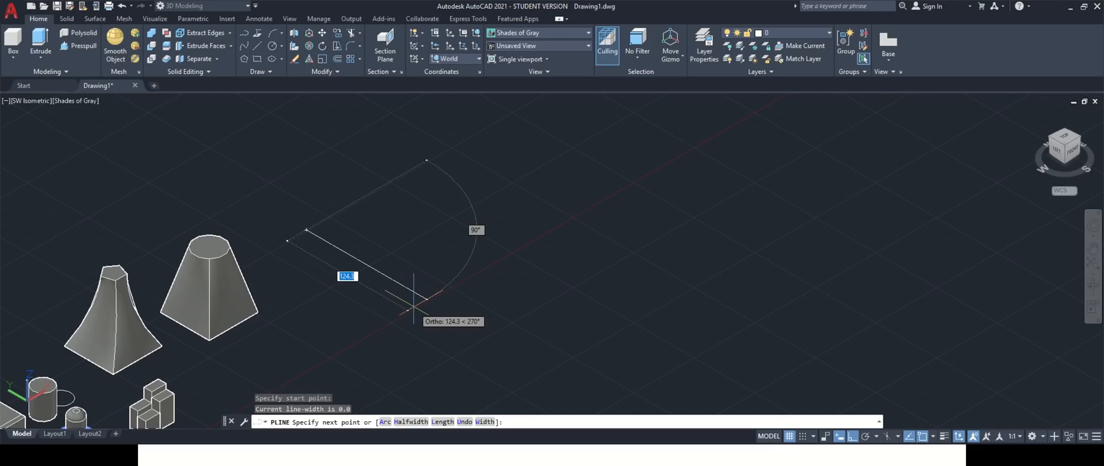
{"action": "key", "text": "Return"}
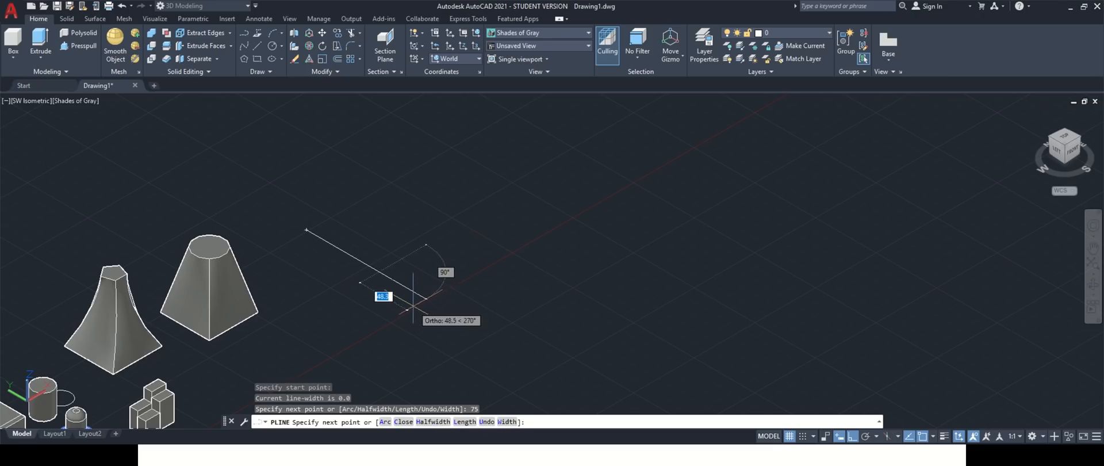
- Continue the polyline with segments of 25 at 0°, 10 at 90° and 25 at 0°
{"action": "scroll", "coordinate": [436, 242], "scroll_direction": "down", "scroll_amount": 1}
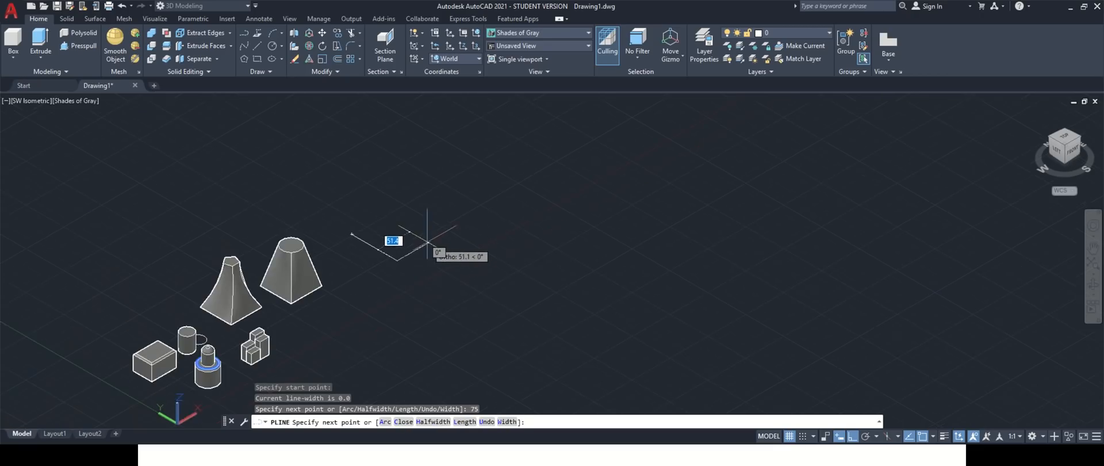
{"action": "scroll", "coordinate": [434, 246], "scroll_direction": "up", "scroll_amount": 2}
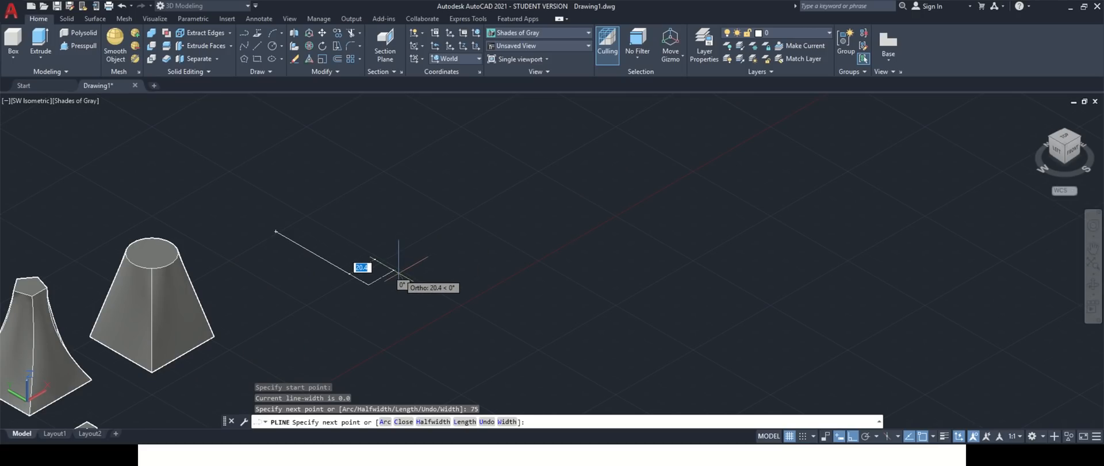
{"action": "type", "text": "25"}
{"action": "key", "text": "Return"}
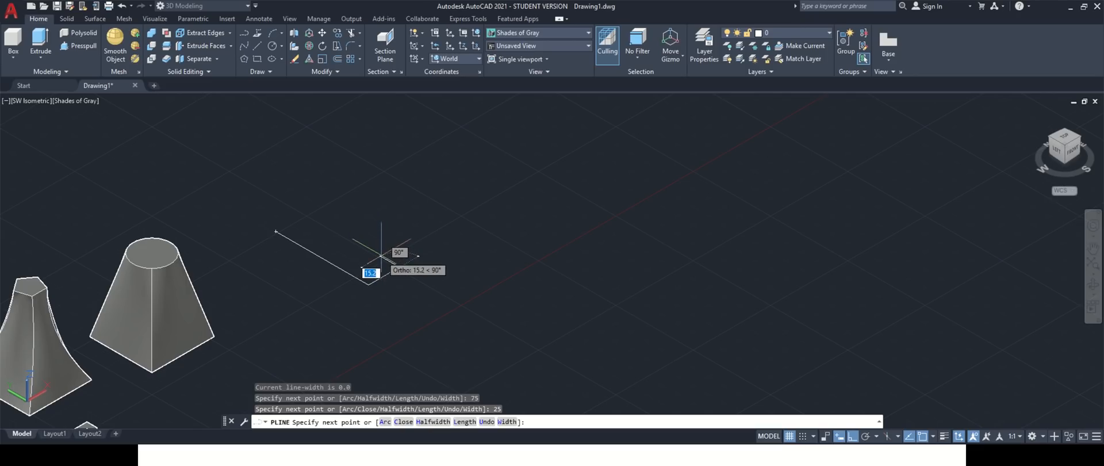
{"action": "type", "text": "10"}
{"action": "key", "text": "Return"}
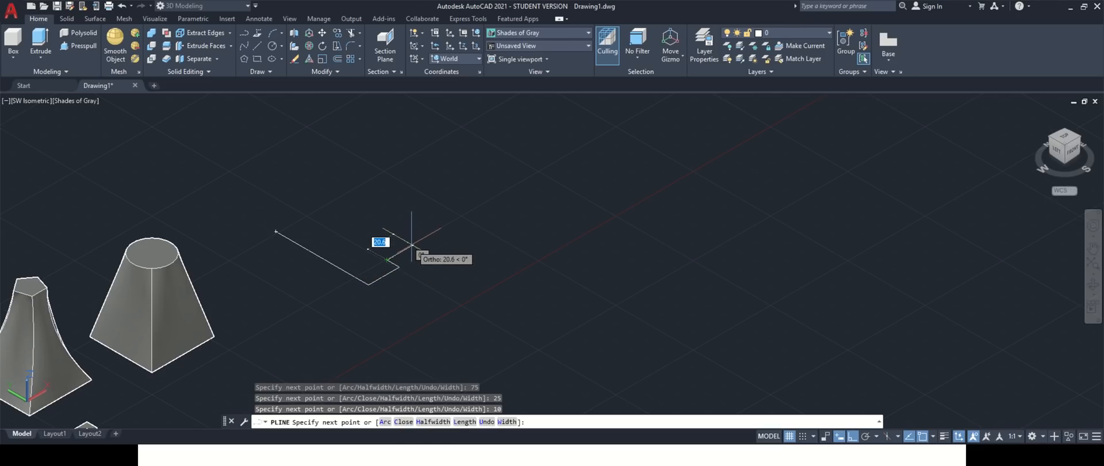
{"action": "type", "text": "25"}
{"action": "key", "text": "Return"}
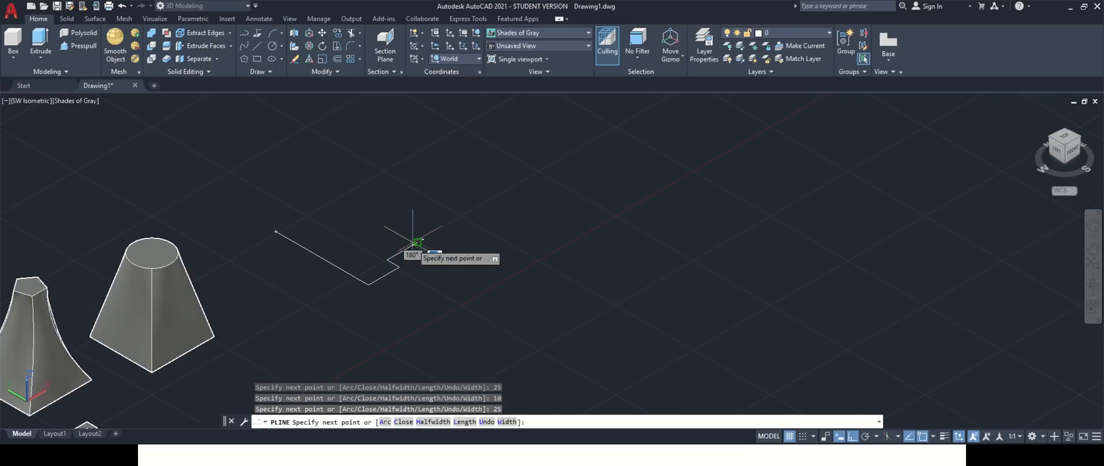
- Extend the polyline with segments of 10 at 90°, 35 at 180°, 35 at 90° and 60 at 0°
{"action": "type", "text": "1"}
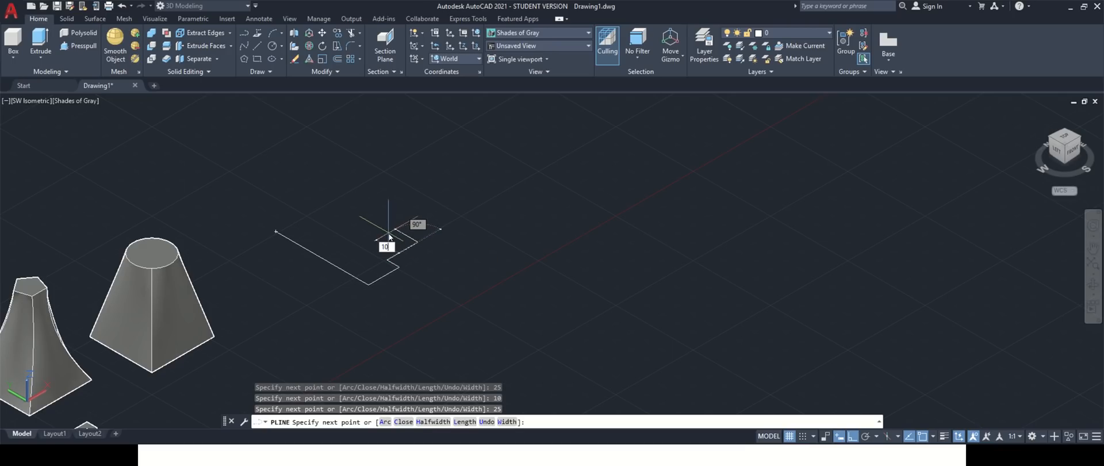
{"action": "type", "text": "0"}
{"action": "key", "text": "Return"}
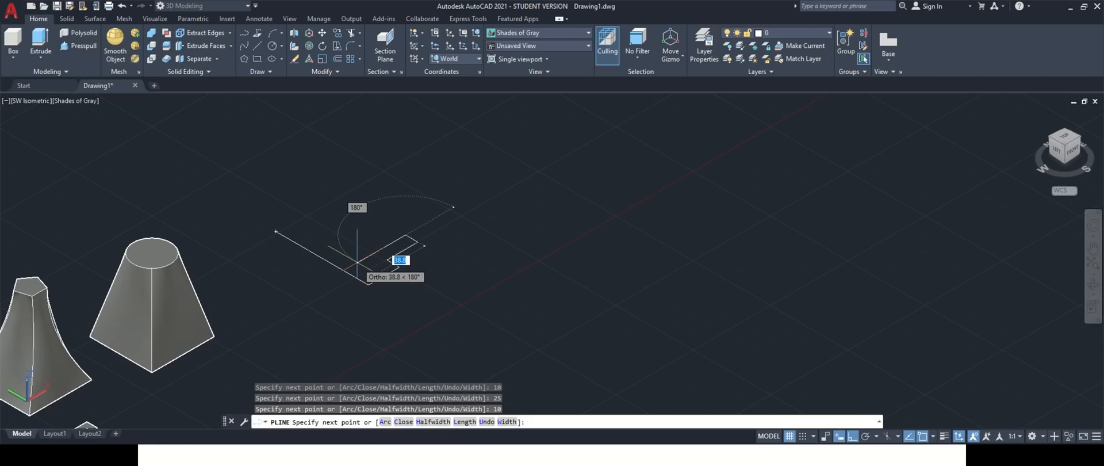
{"action": "type", "text": "3"}
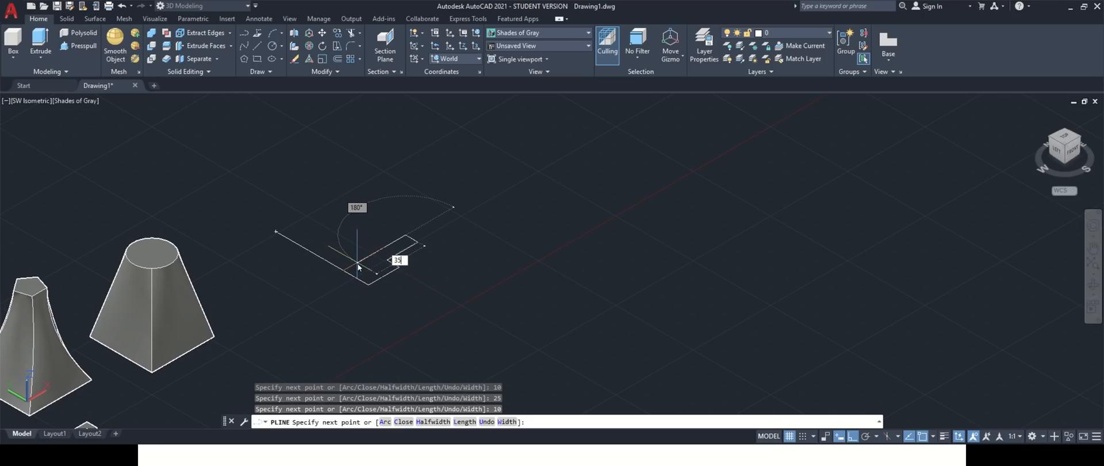
{"action": "type", "text": "5"}
{"action": "key", "text": "Return"}
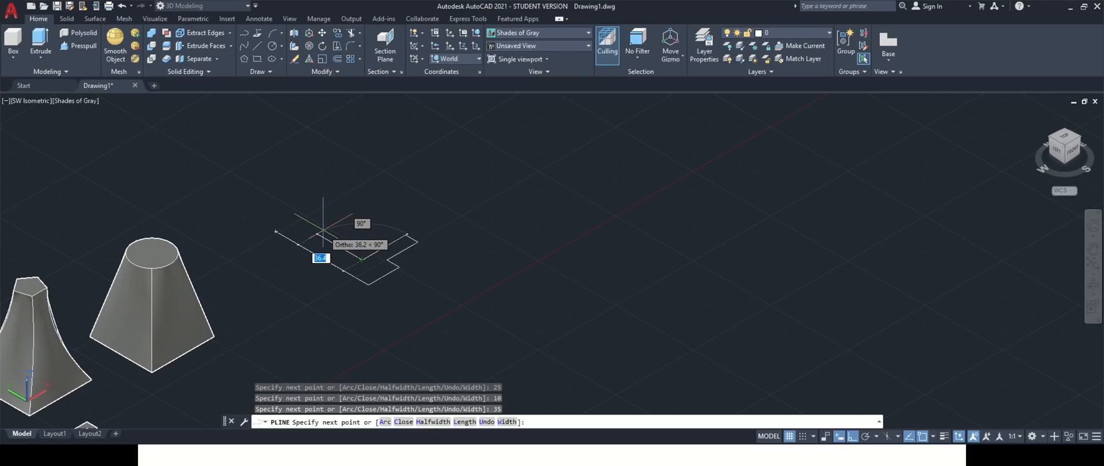
{"action": "type", "text": "35"}
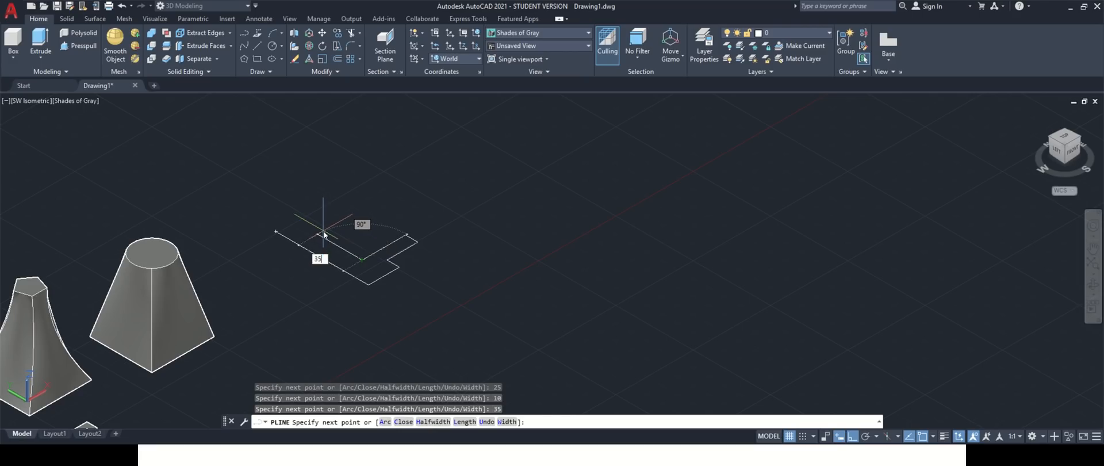
{"action": "key", "text": "Return"}
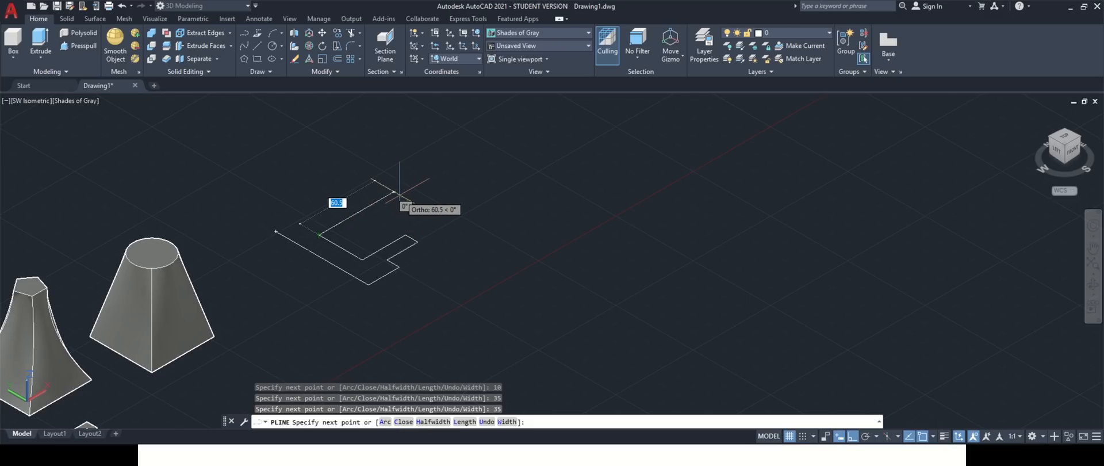
{"action": "type", "text": "6"}
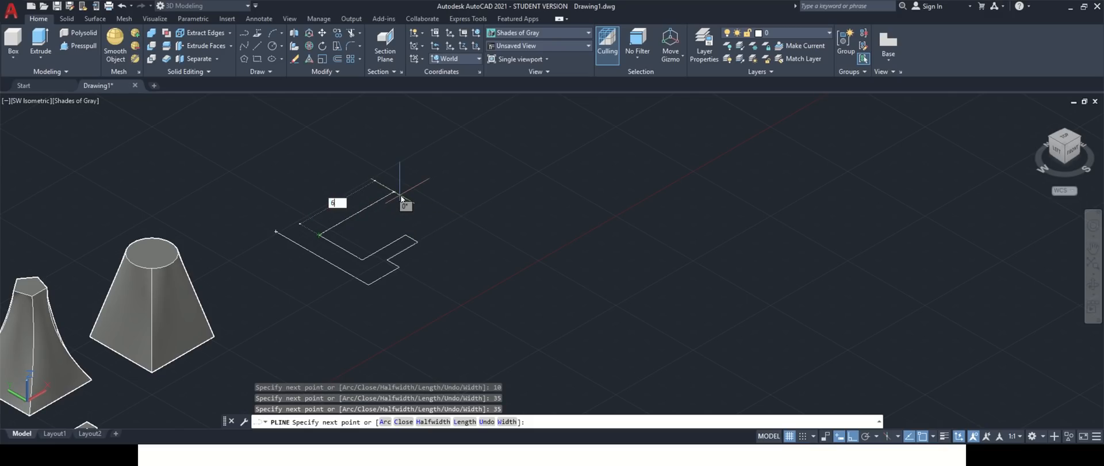
{"action": "type", "text": "0"}
{"action": "key", "text": "Return"}
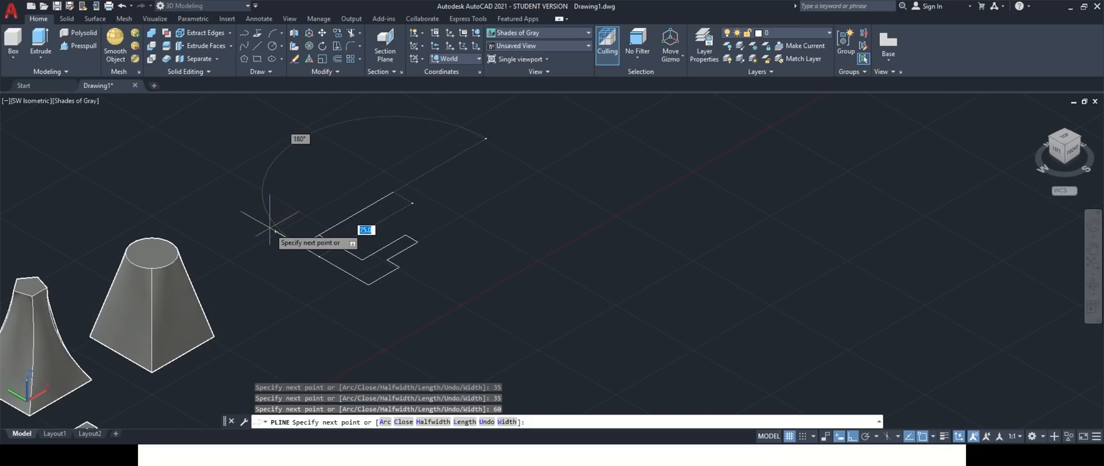
- Close the polyline profile with a 90° segment ending in line with the start point and a last segment back to it
{"action": "left_click", "coordinate": [275, 231]}
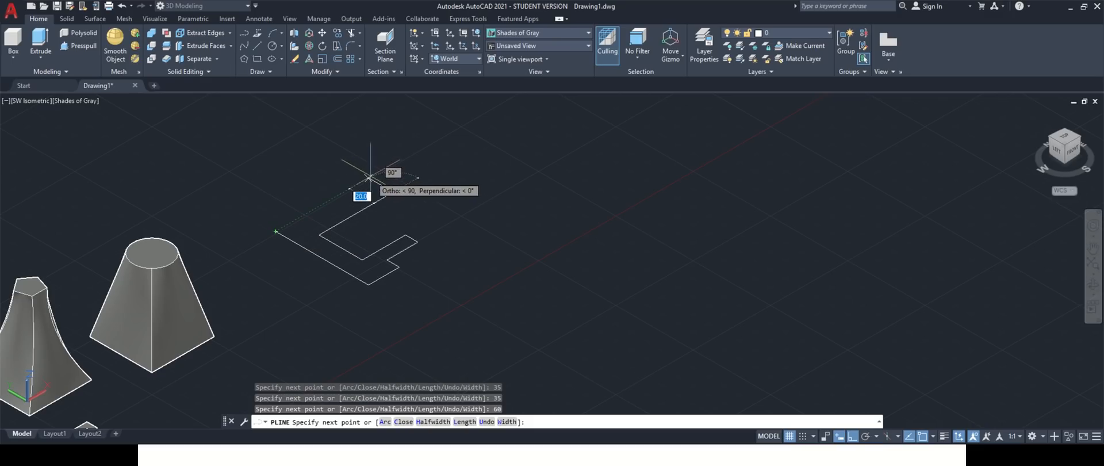
{"action": "left_click", "coordinate": [278, 233]}
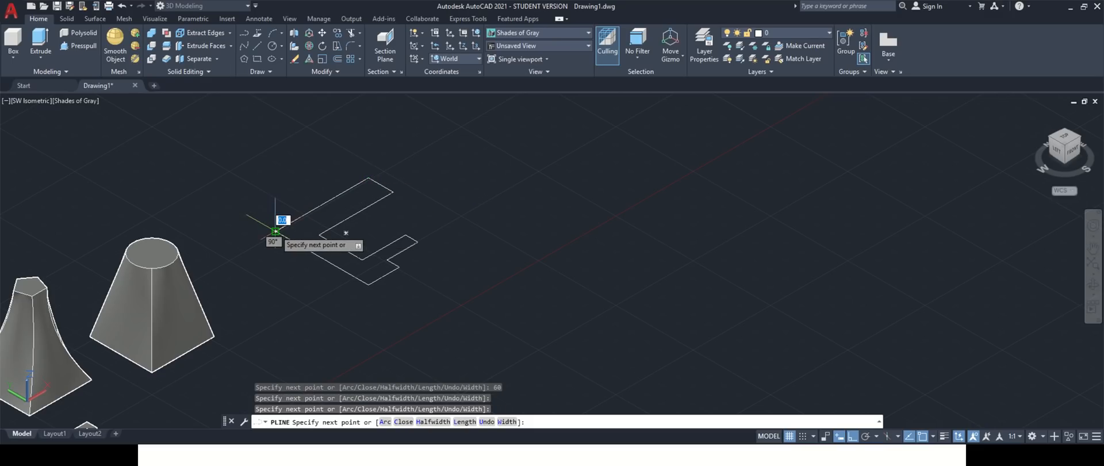
{"action": "key", "text": "Escape"}
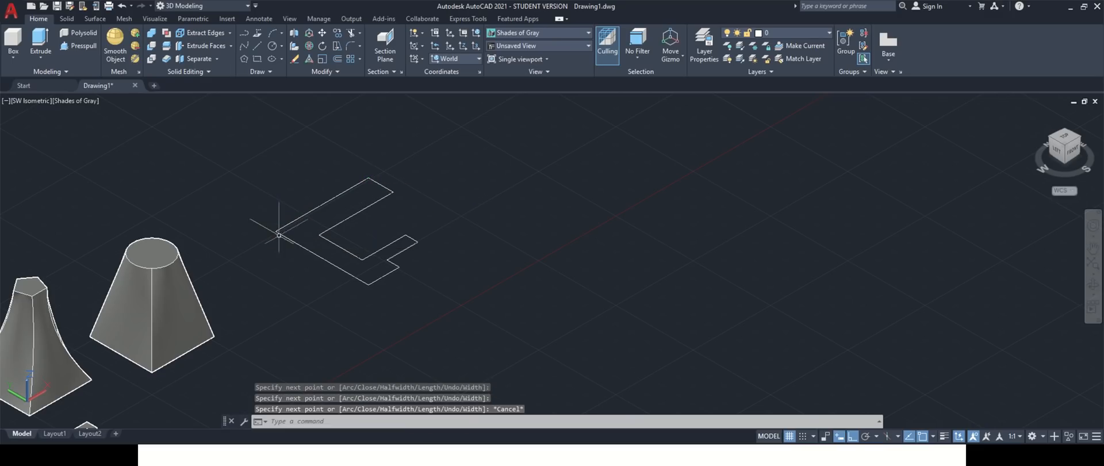
{"action": "left_click", "coordinate": [373, 253]}
{"action": "key", "text": "Escape"}
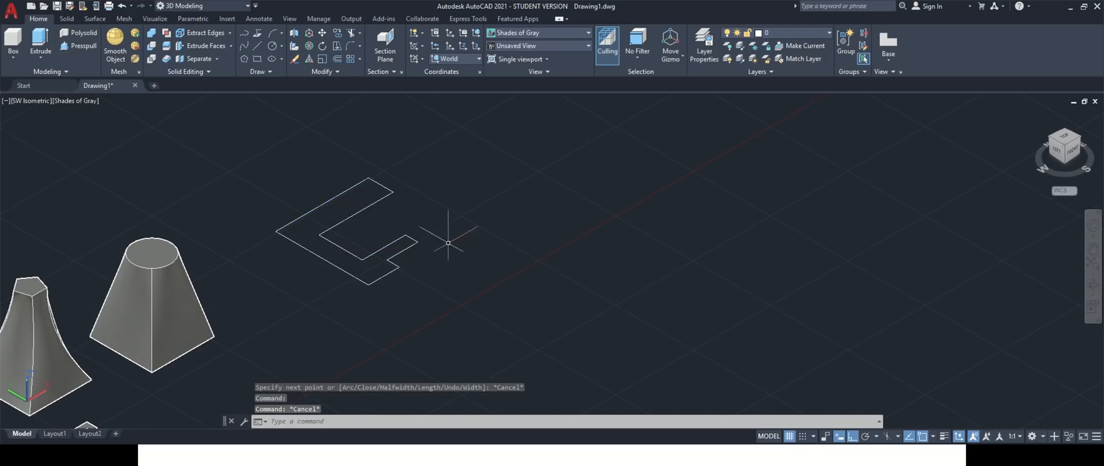
- Revolve the closed polyline profile a full 360° into a solid about its long 75-unit edge
{"action": "scroll", "coordinate": [382, 239], "scroll_direction": "down", "scroll_amount": 2}
{"action": "scroll", "coordinate": [328, 243], "scroll_direction": "up", "scroll_amount": 3}
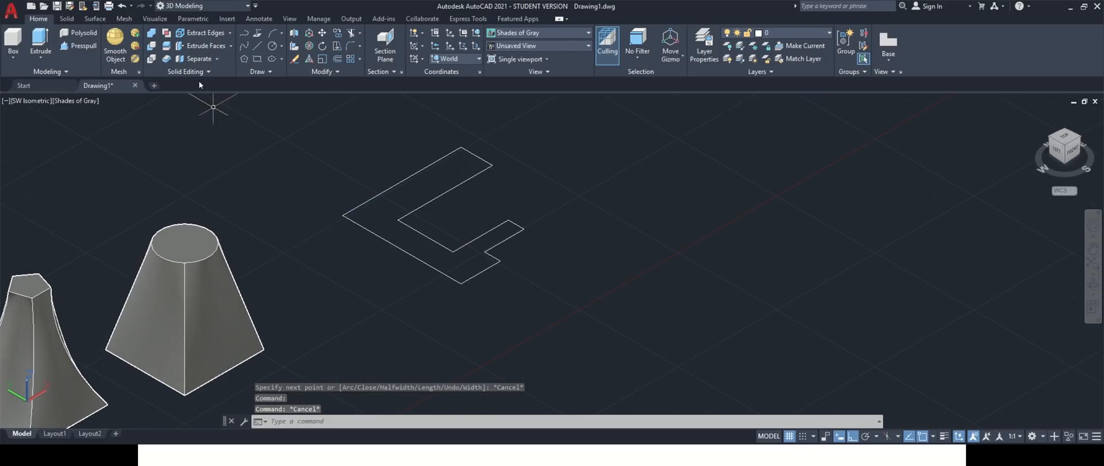
{"action": "left_click", "coordinate": [66, 19]}
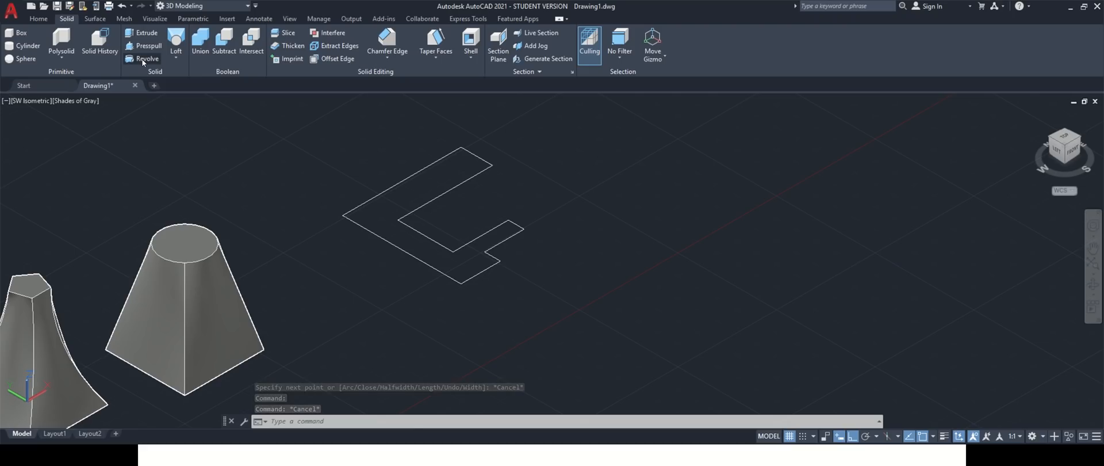
{"action": "left_click", "coordinate": [143, 59]}
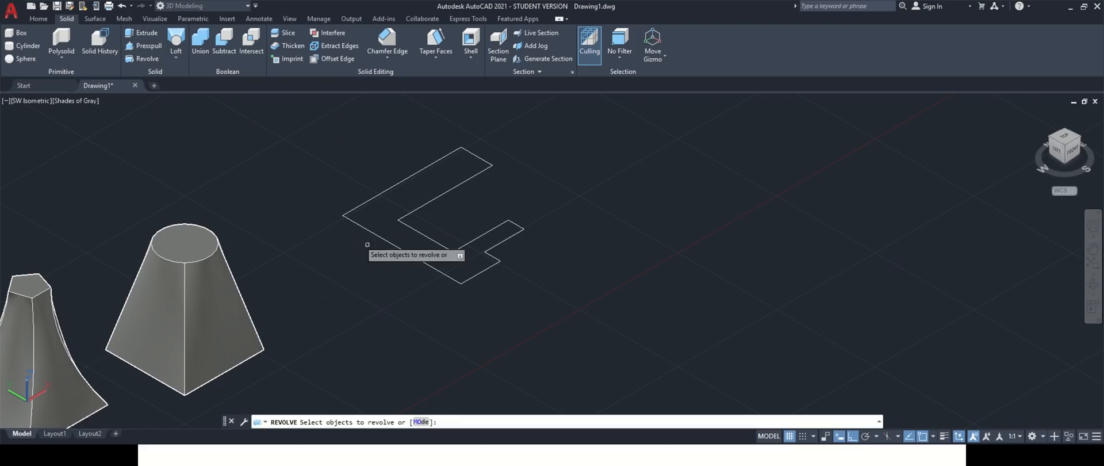
{"action": "left_click", "coordinate": [397, 246]}
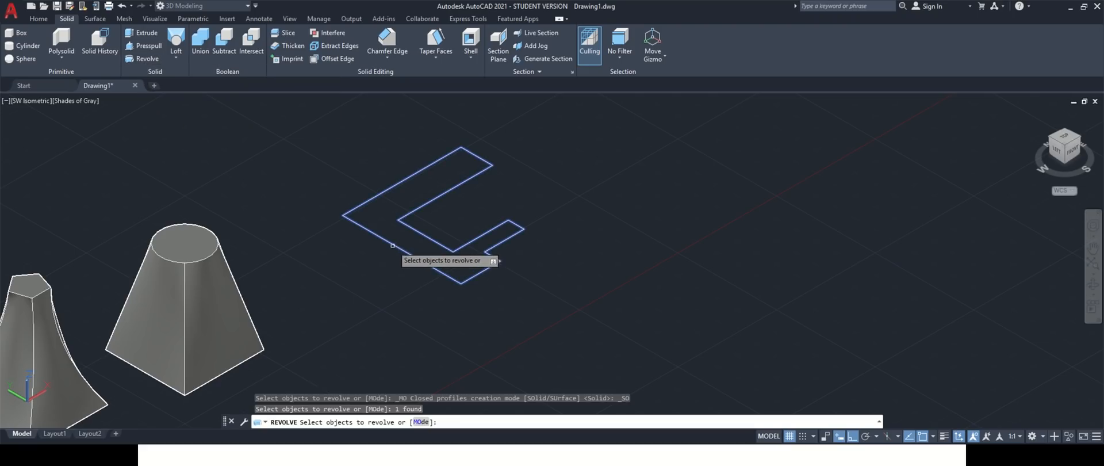
{"action": "key", "text": "Return"}
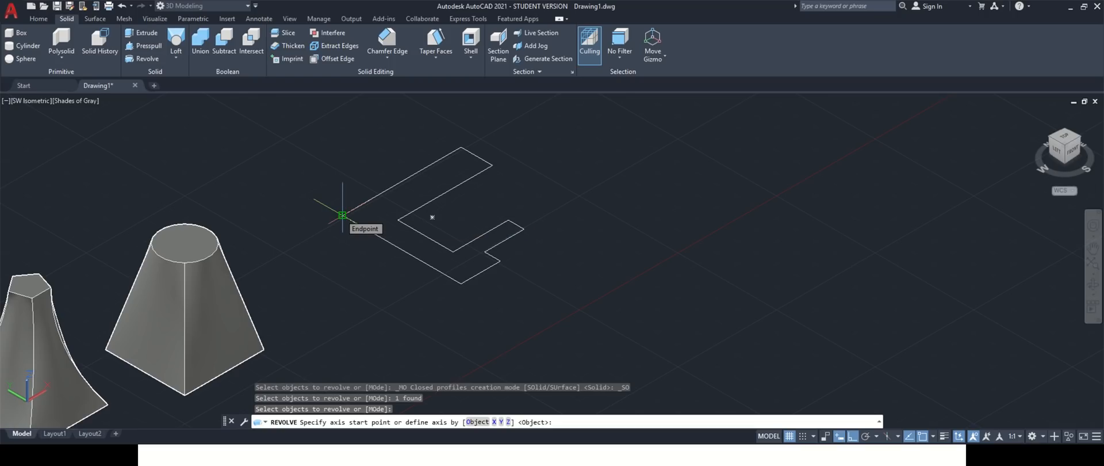
{"action": "left_click", "coordinate": [342, 215]}
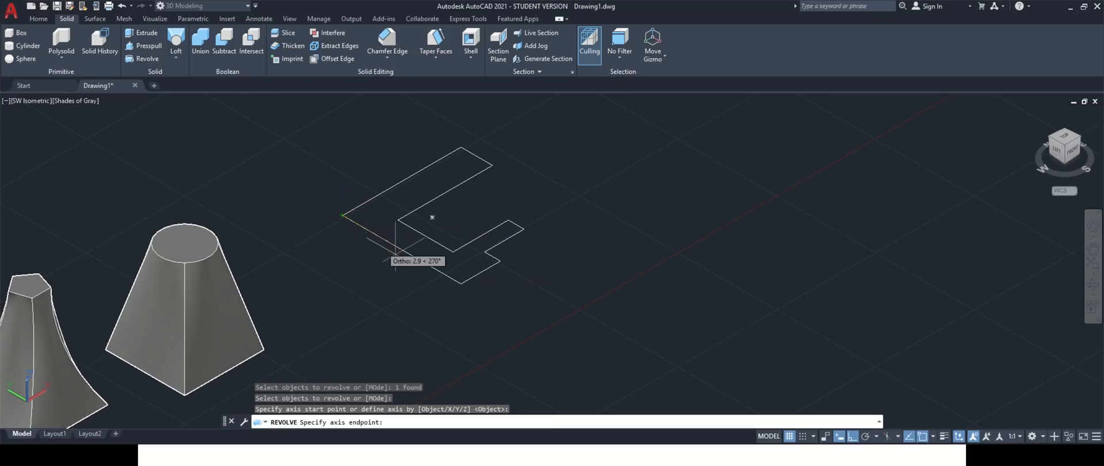
{"action": "left_click", "coordinate": [460, 283]}
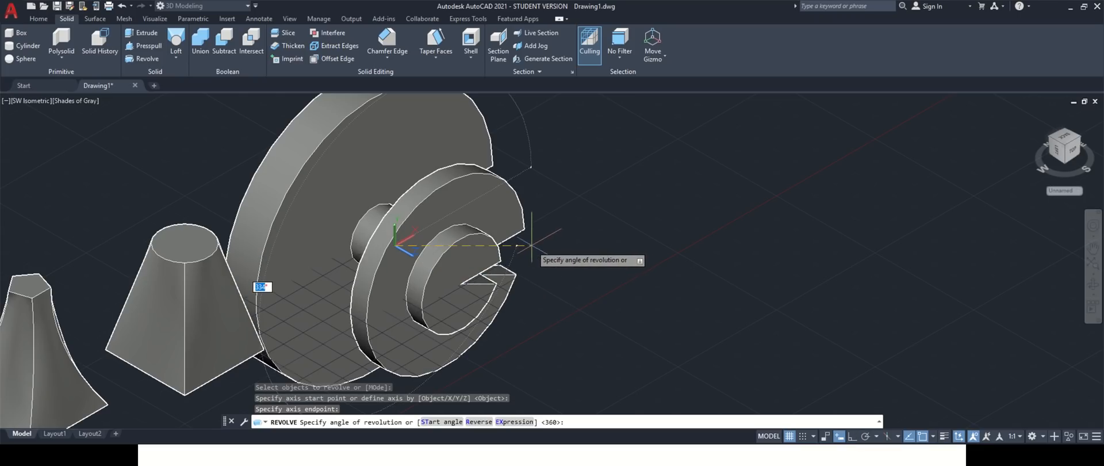
{"action": "key", "text": "Return"}
- Move the lofted solid with the circular top away from the revolved solid, to just behind the other loft
{"action": "scroll", "coordinate": [402, 299], "scroll_direction": "down", "scroll_amount": 5}
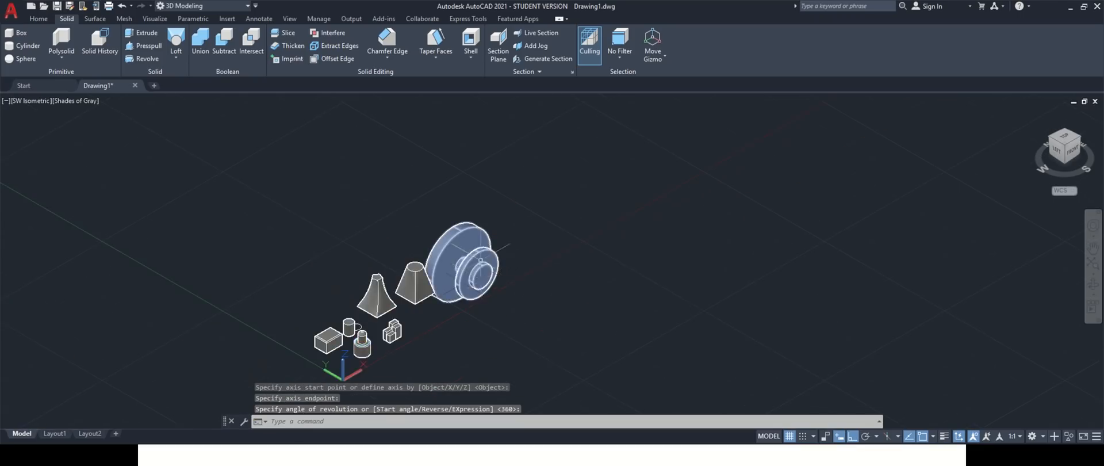
{"action": "scroll", "coordinate": [394, 304], "scroll_direction": "up", "scroll_amount": 3}
{"action": "left_click", "coordinate": [392, 325]}
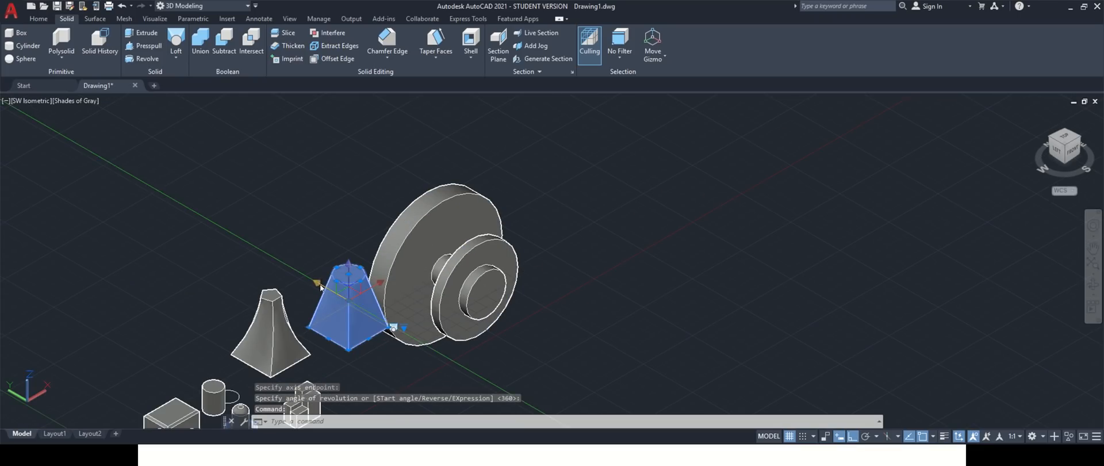
{"action": "left_click", "coordinate": [393, 328]}
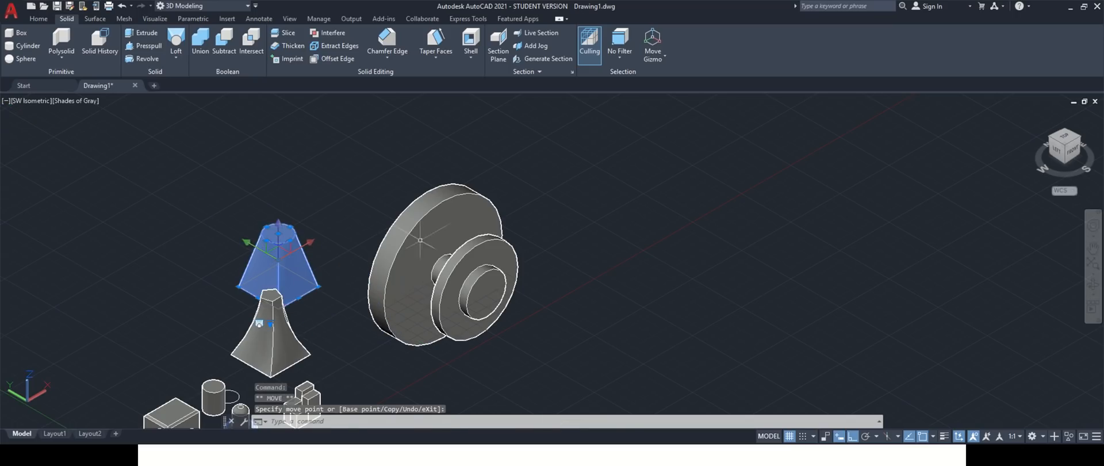
{"action": "key", "text": "Escape"}
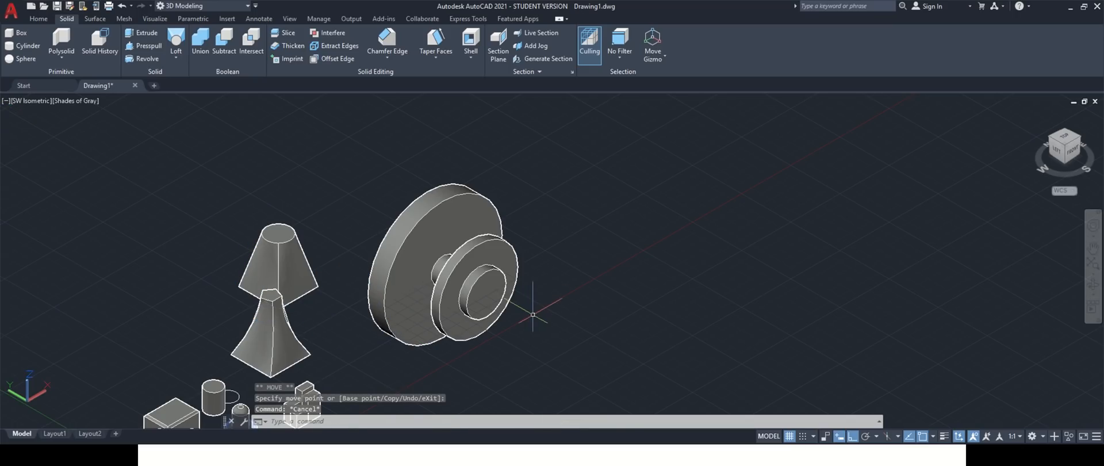
{"action": "scroll", "coordinate": [532, 315], "scroll_direction": "down", "scroll_amount": 5}
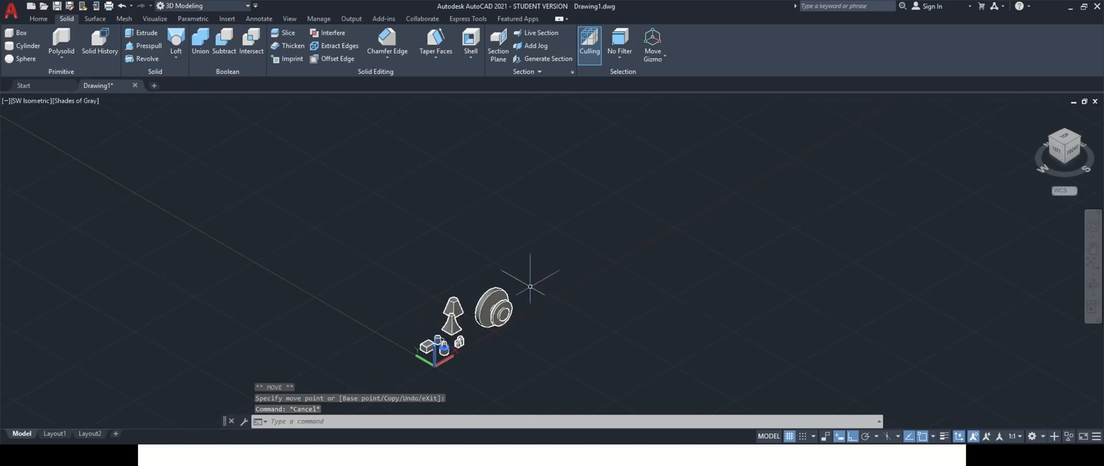
{"action": "scroll", "coordinate": [483, 267], "scroll_direction": "up", "scroll_amount": 5}
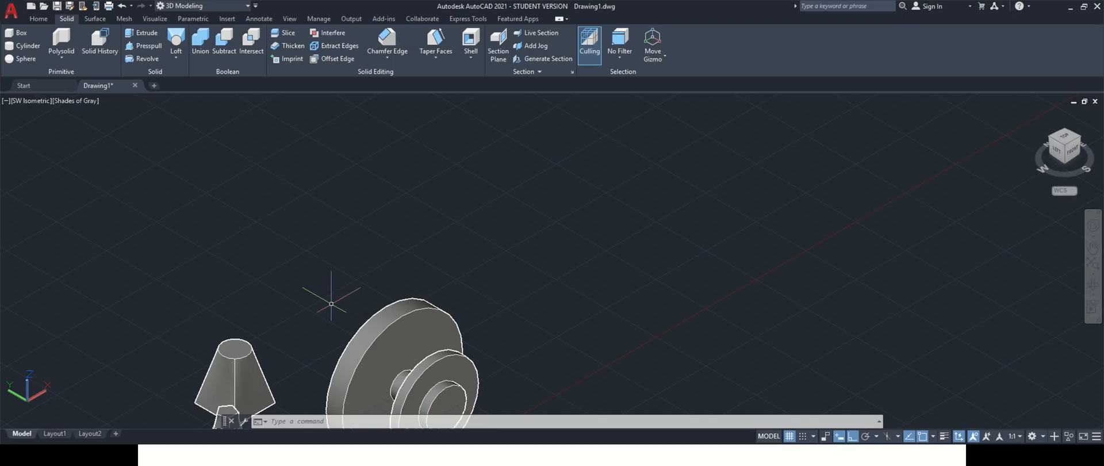
{"action": "scroll", "coordinate": [331, 301], "scroll_direction": "down", "scroll_amount": 2}
{"action": "scroll", "coordinate": [326, 291], "scroll_direction": "up", "scroll_amount": 3}
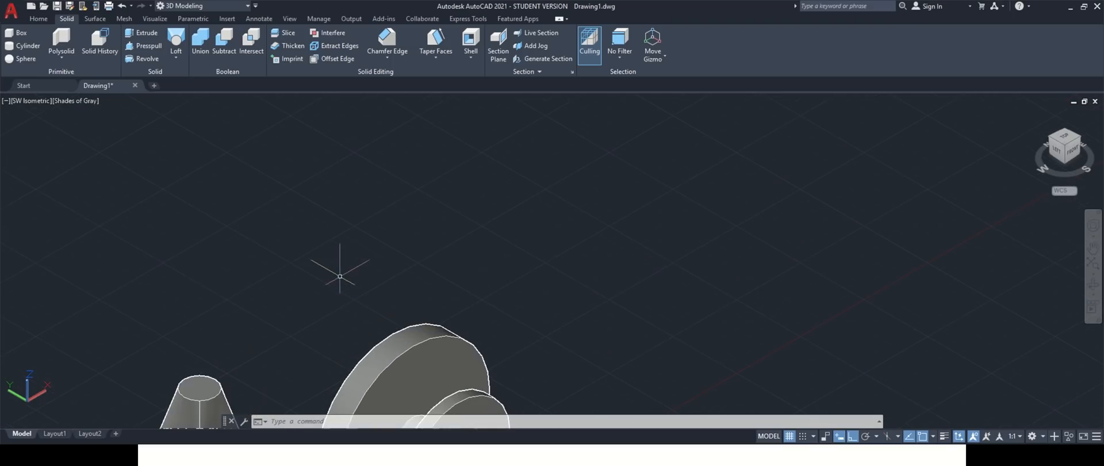
{"action": "scroll", "coordinate": [340, 271], "scroll_direction": "down", "scroll_amount": 3}
{"action": "scroll", "coordinate": [350, 278], "scroll_direction": "up", "scroll_amount": 2}
{"action": "scroll", "coordinate": [460, 296], "scroll_direction": "down", "scroll_amount": 2}
{"action": "scroll", "coordinate": [491, 301], "scroll_direction": "up", "scroll_amount": 2}
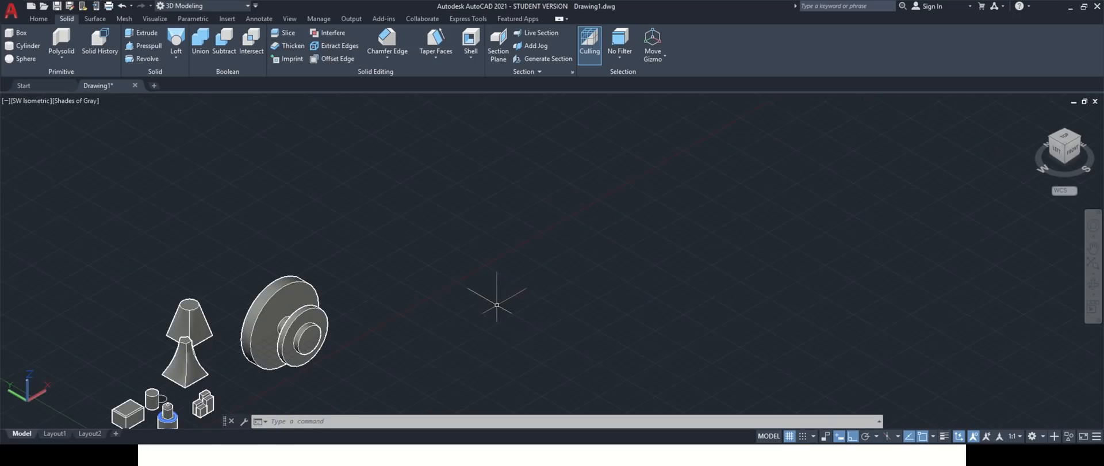
{"action": "scroll", "coordinate": [477, 302], "scroll_direction": "down", "scroll_amount": 2}
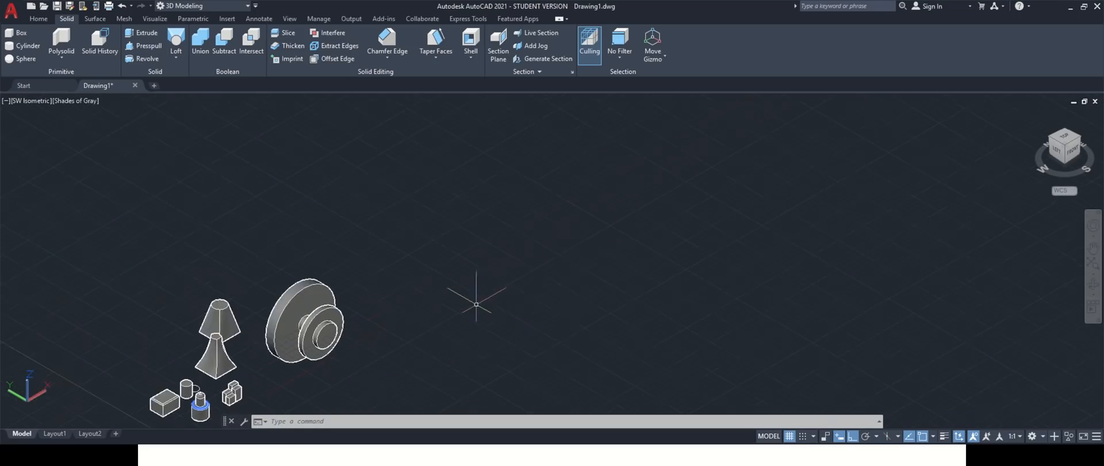
- Start a new polyline in the empty area behind the solids with segments of 50 at 270° and 50 at 0°
{"action": "left_click", "coordinate": [42, 20]}
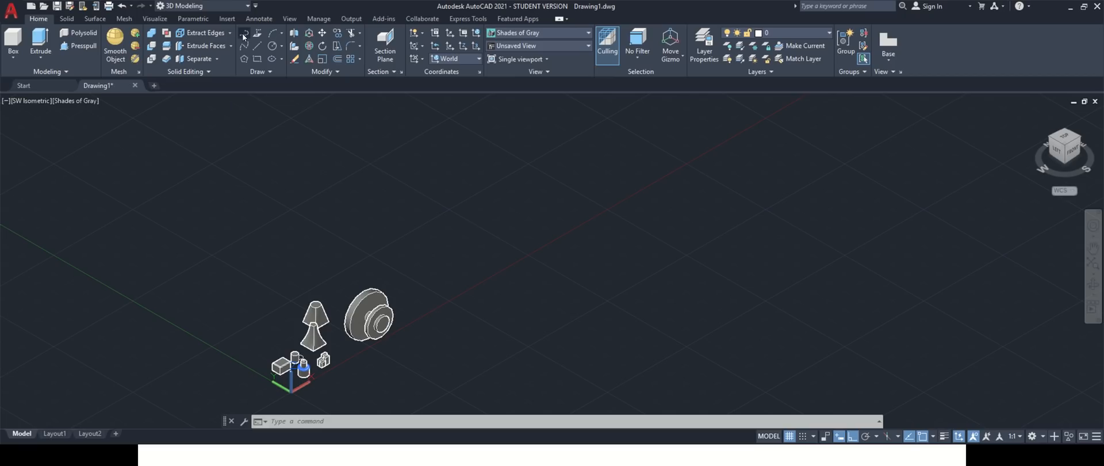
{"action": "left_click", "coordinate": [243, 37]}
{"action": "left_click", "coordinate": [384, 216]}
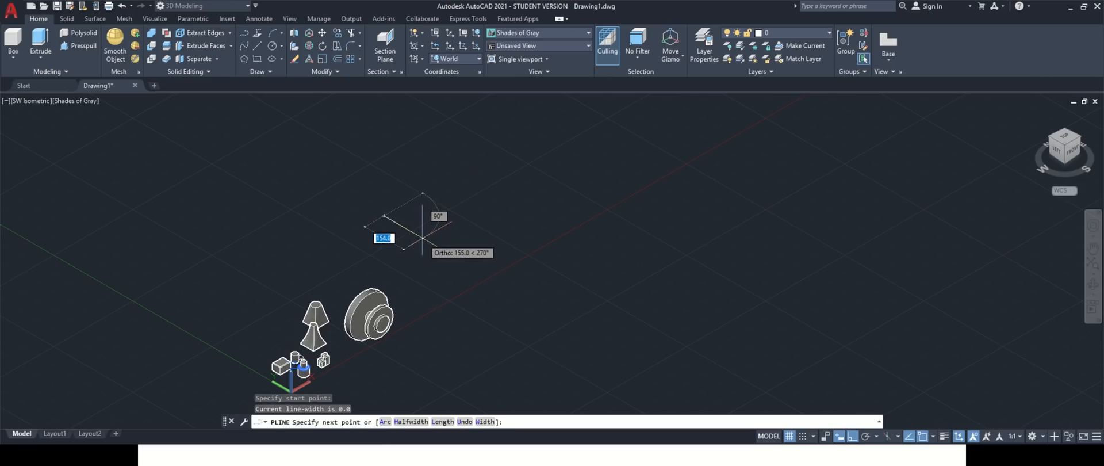
{"action": "type", "text": "50"}
{"action": "key", "text": "Return"}
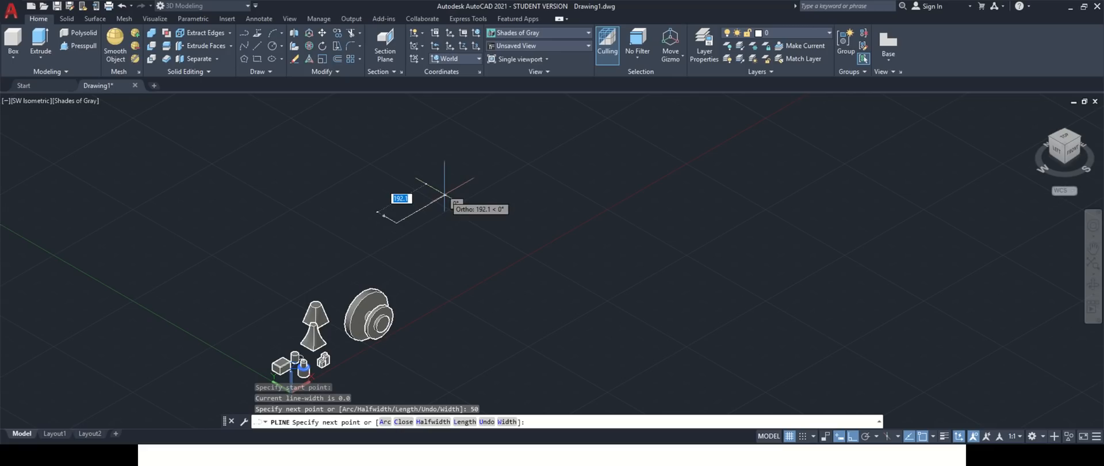
{"action": "type", "text": "50"}
{"action": "key", "text": "Return"}
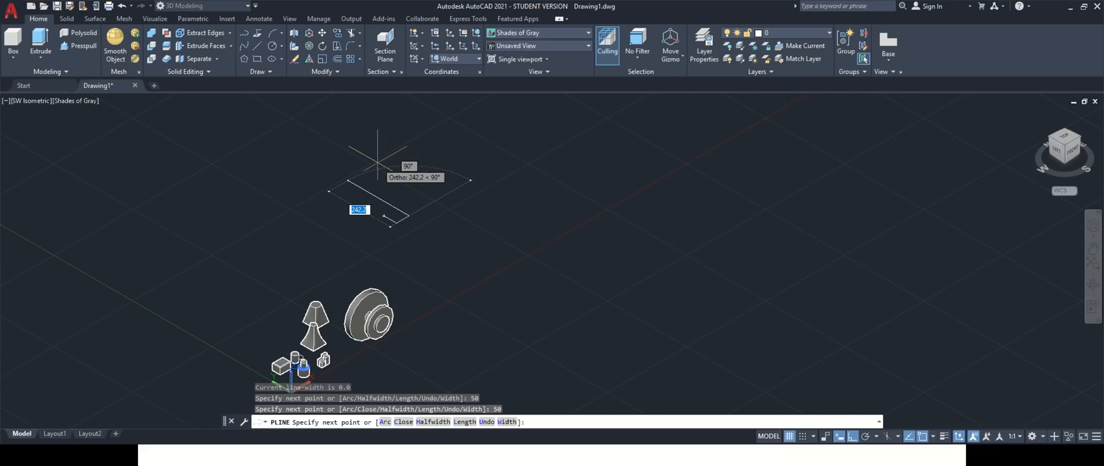
- Finish the open zigzag polyline with segments of 50 at 90°, 50 at 0° and 50 at 270°
{"action": "type", "text": "50"}
{"action": "key", "text": "Return"}
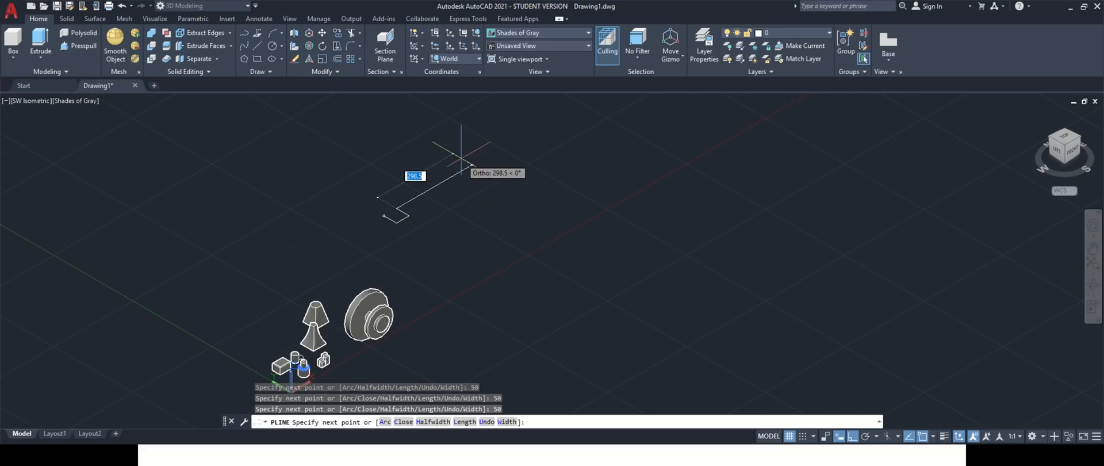
{"action": "type", "text": "50"}
{"action": "key", "text": "Return"}
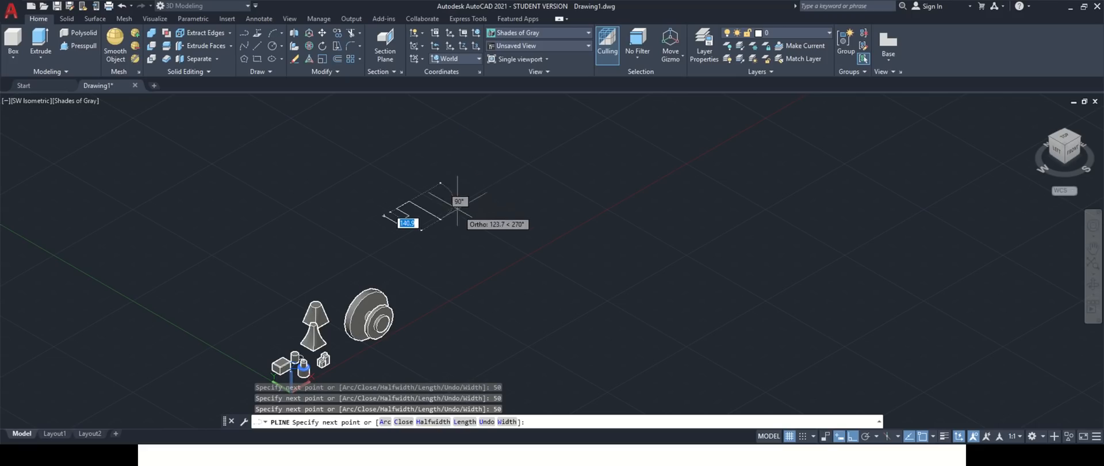
{"action": "type", "text": "50"}
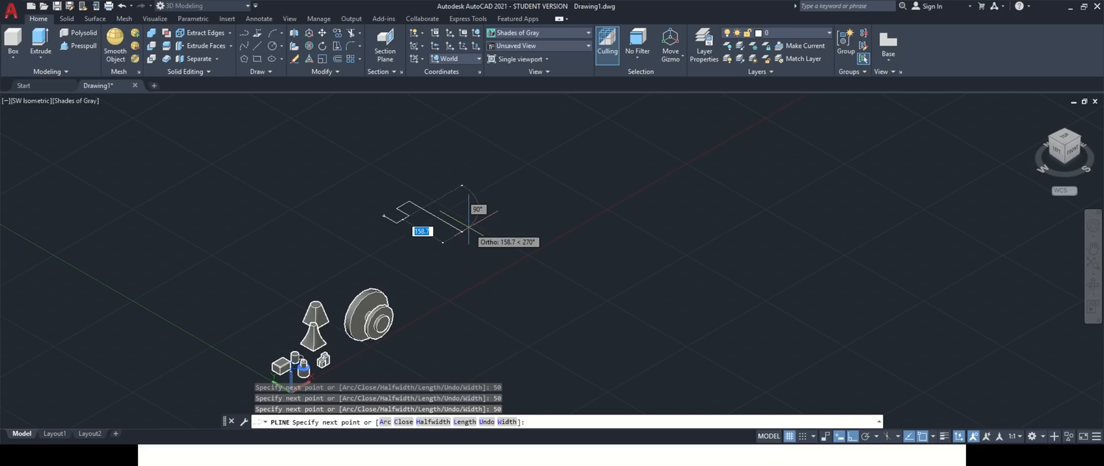
{"action": "key", "text": "Return"}
{"action": "key", "text": "Escape"}
- Draw a circle of diameter 20 centred on the start point of the zigzag polyline
{"action": "scroll", "coordinate": [406, 191], "scroll_direction": "up", "scroll_amount": 2}
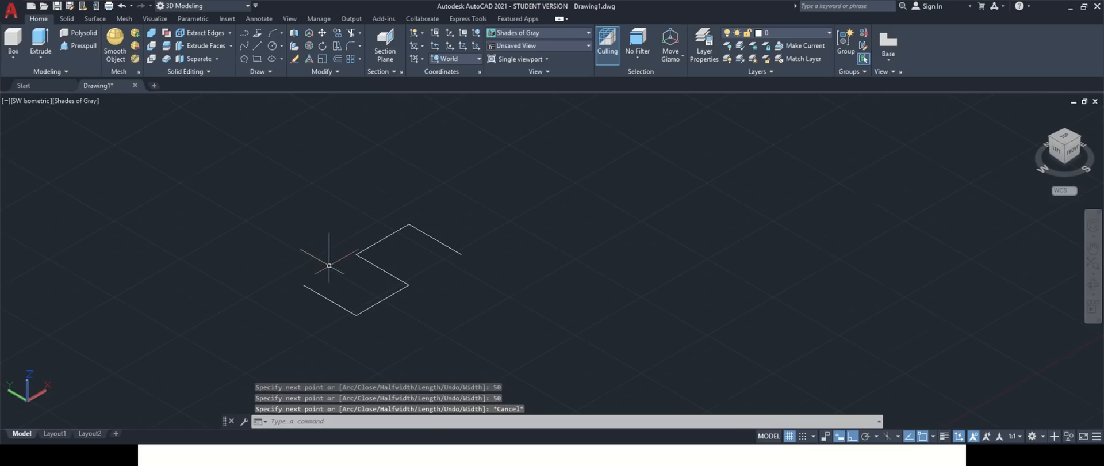
{"action": "scroll", "coordinate": [329, 265], "scroll_direction": "up", "scroll_amount": 2}
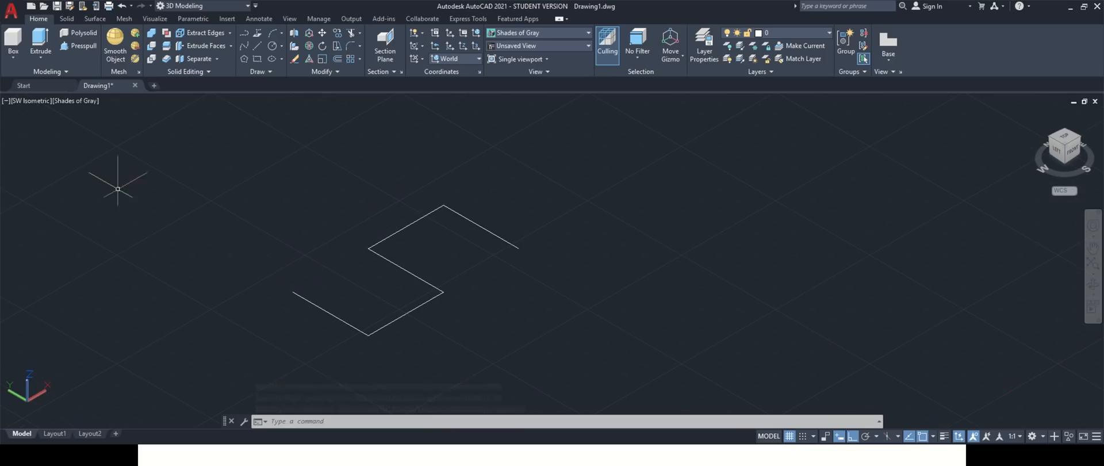
{"action": "key", "text": "Return"}
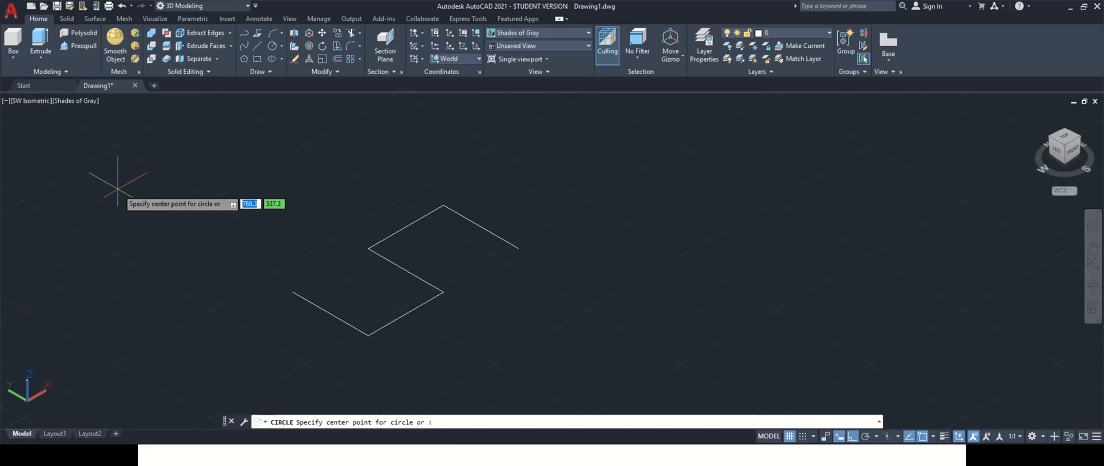
{"action": "left_click", "coordinate": [292, 292]}
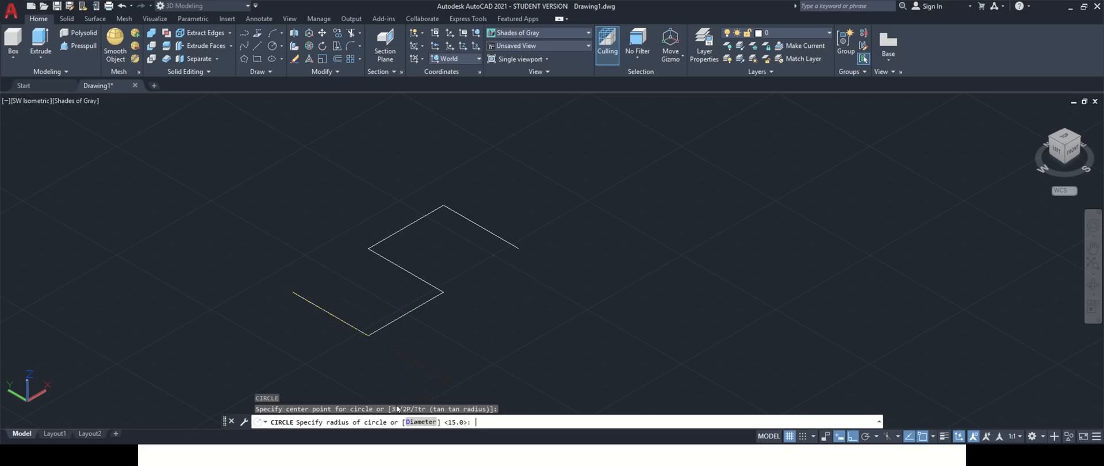
{"action": "left_click", "coordinate": [419, 421]}
{"action": "type", "text": "20"}
{"action": "key", "text": "Return"}
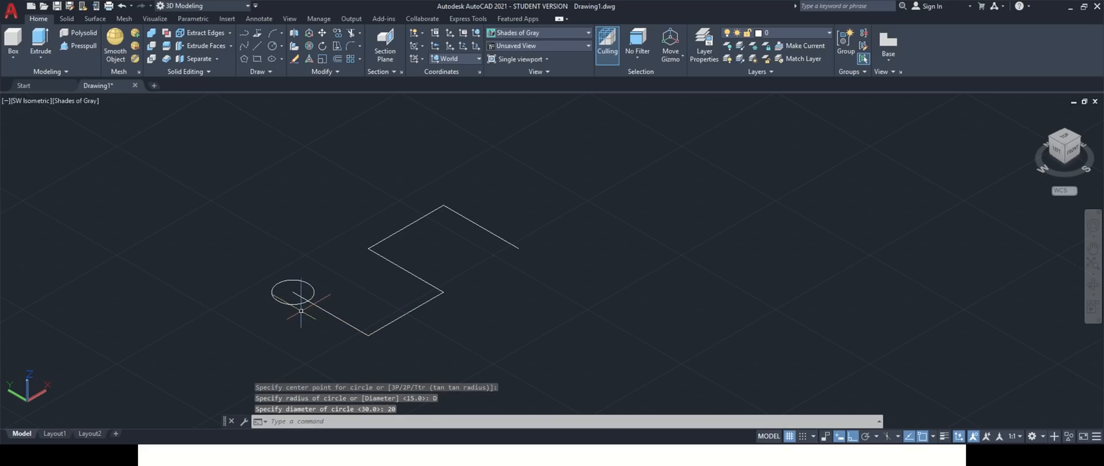
- Sweep the circle along the open zigzag polyline to create a solid
{"action": "left_click", "coordinate": [67, 19]}
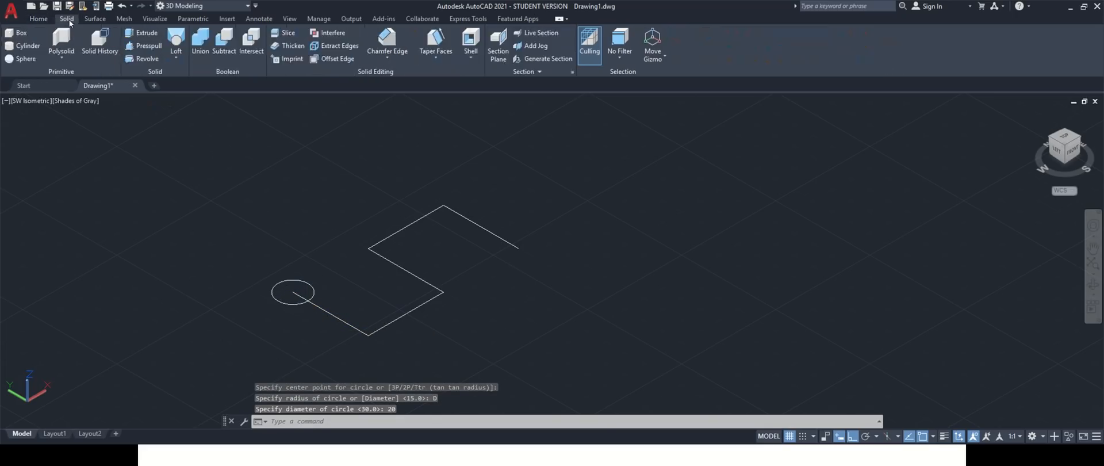
{"action": "left_click", "coordinate": [177, 59]}
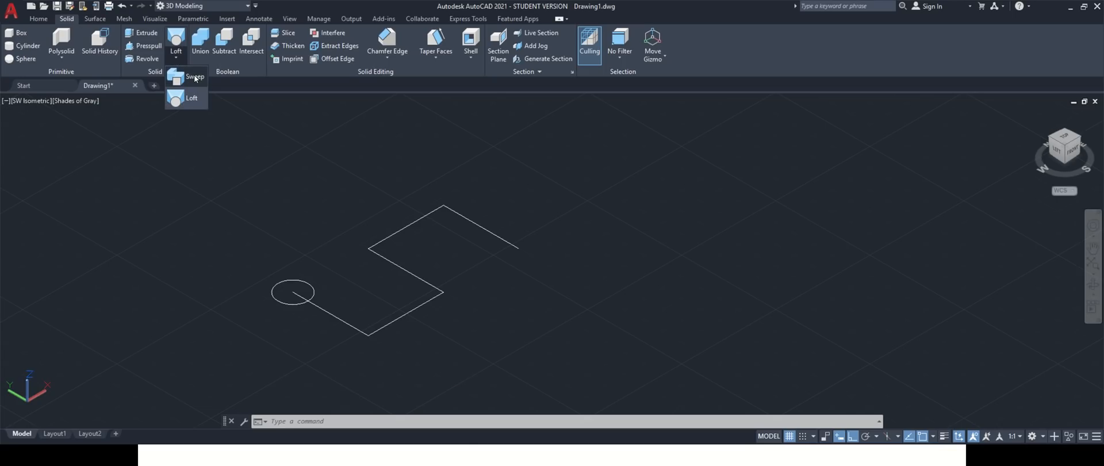
{"action": "left_click", "coordinate": [195, 77]}
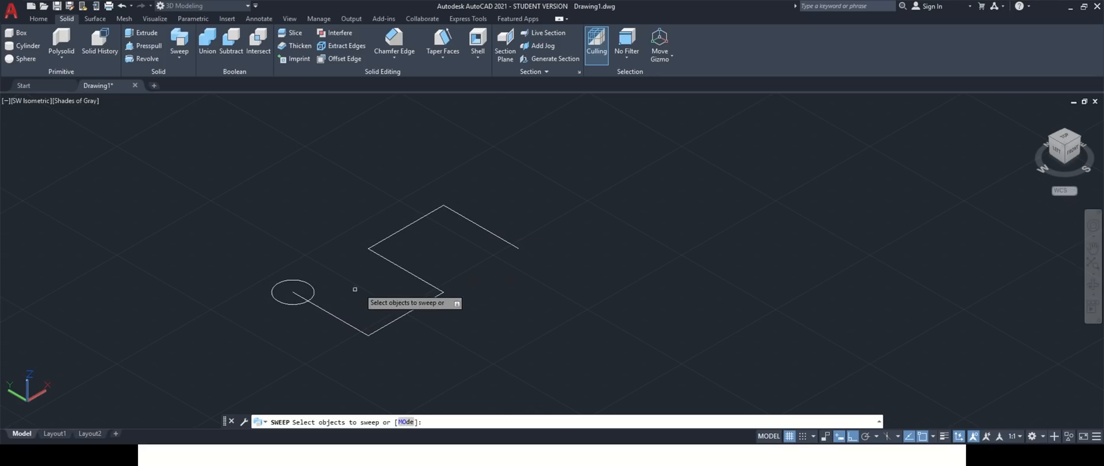
{"action": "left_click", "coordinate": [296, 302]}
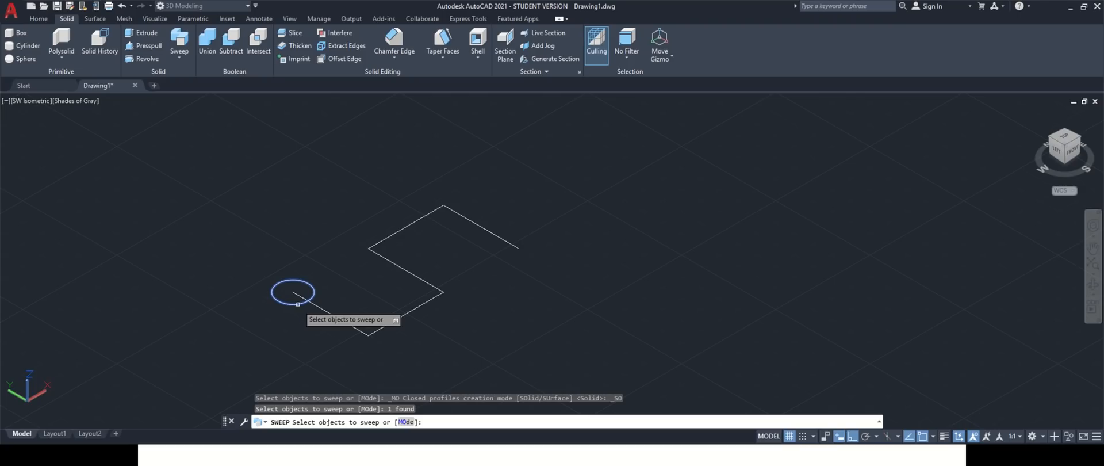
{"action": "key", "text": "Return"}
{"action": "left_click", "coordinate": [327, 311]}
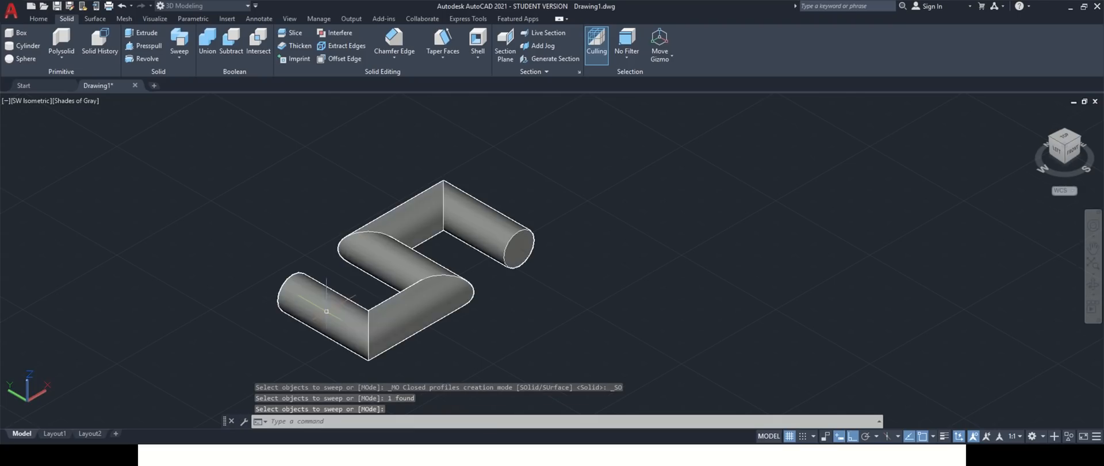
{"action": "right_click", "coordinate": [337, 321]}
{"action": "left_click", "coordinate": [352, 328]}
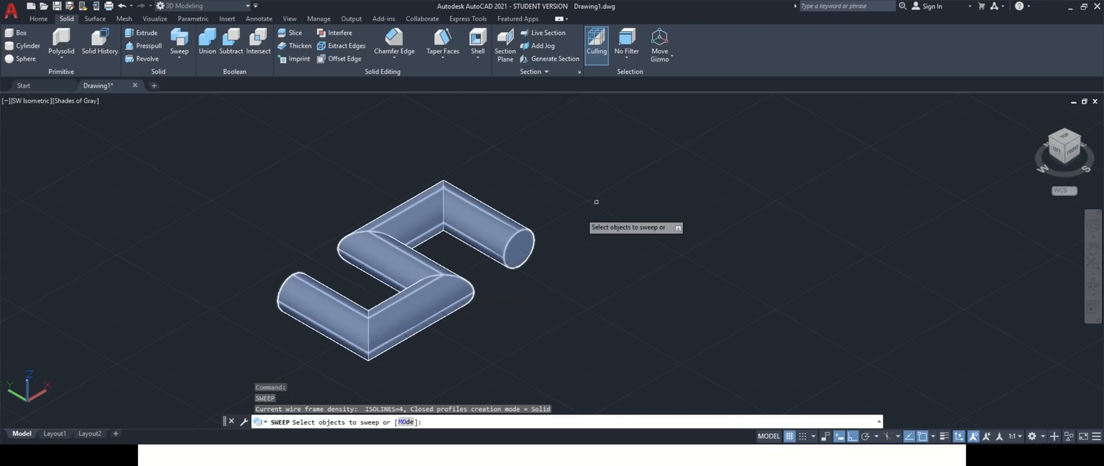
{"action": "key", "text": "Escape"}
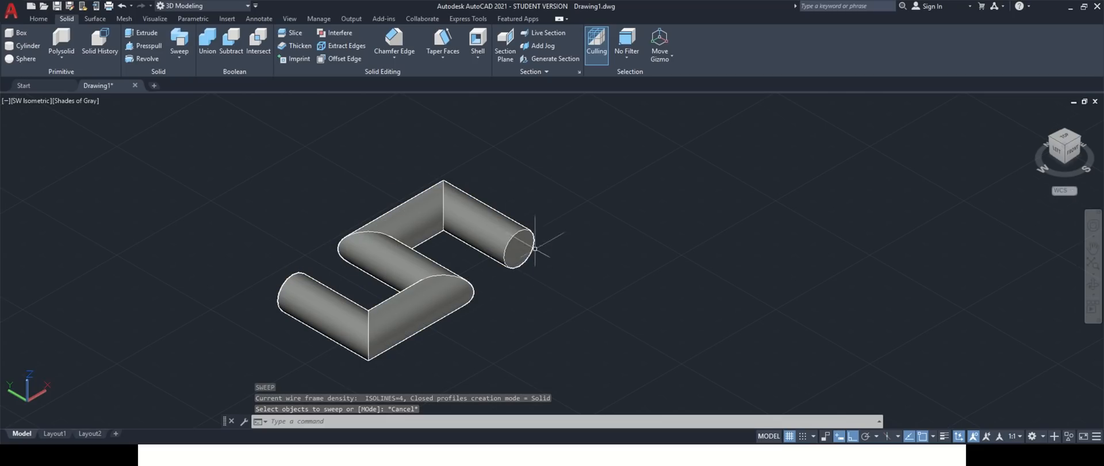
- Start a new polyline in front of the swept solid with 50-unit segments at 270°, 0°, 270° and 0°
{"action": "scroll", "coordinate": [520, 248], "scroll_direction": "down", "scroll_amount": 5}
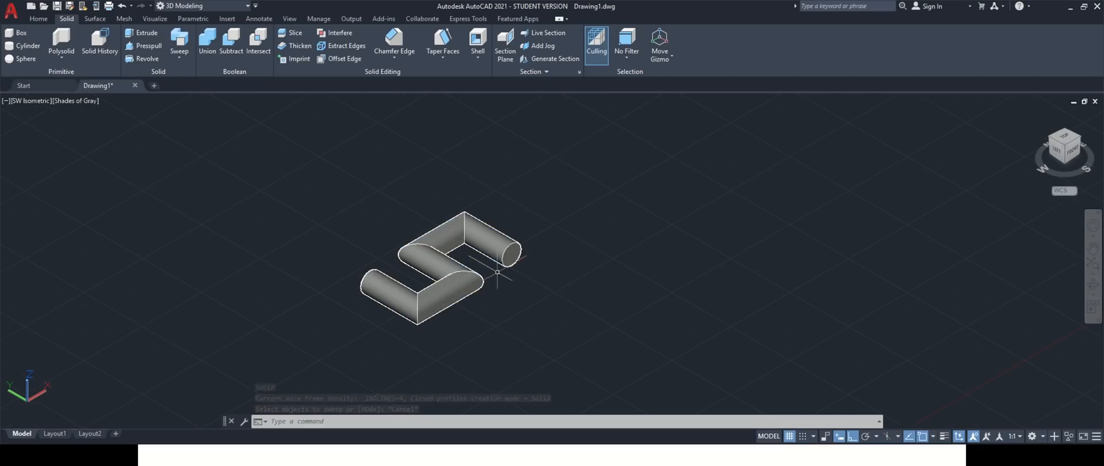
{"action": "scroll", "coordinate": [561, 370], "scroll_direction": "up", "scroll_amount": 4}
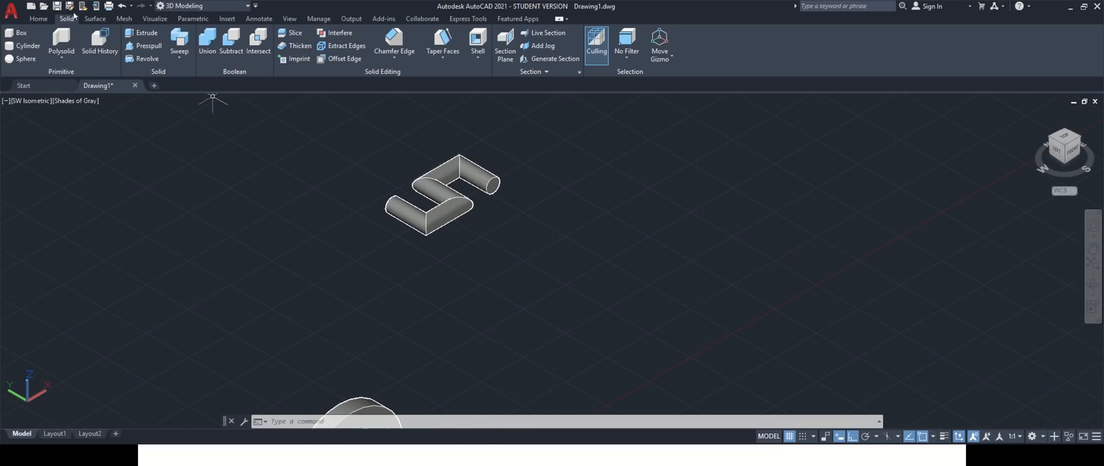
{"action": "left_click", "coordinate": [39, 18]}
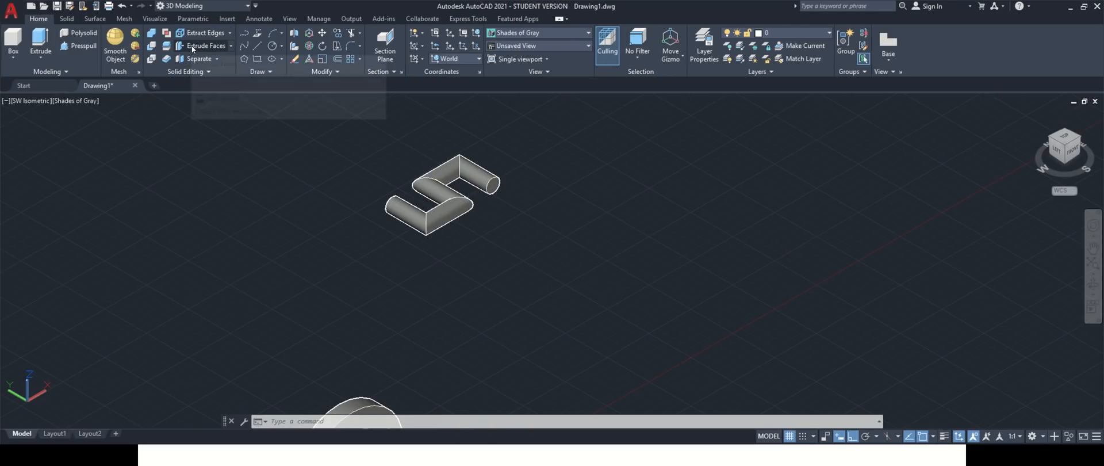
{"action": "left_click", "coordinate": [245, 33]}
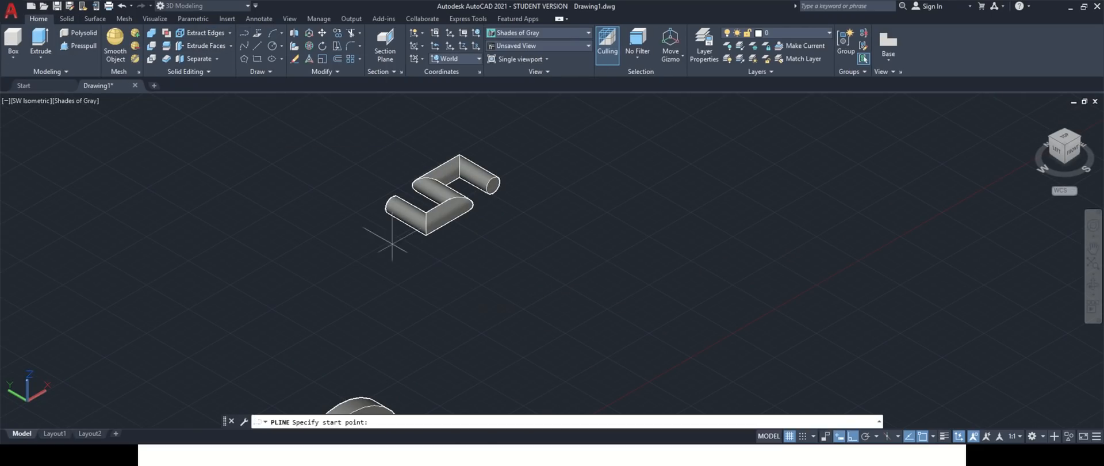
{"action": "left_click", "coordinate": [420, 309]}
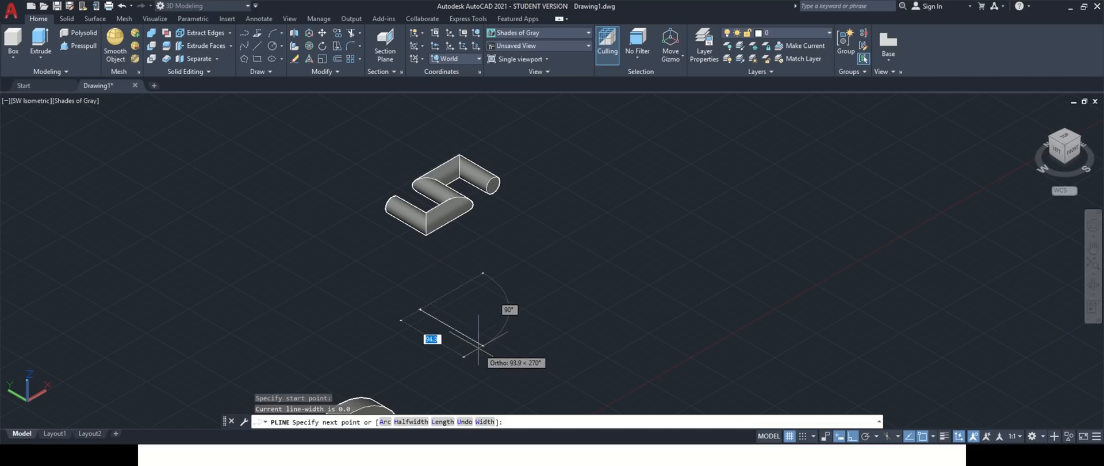
{"action": "type", "text": "50"}
{"action": "key", "text": "Return"}
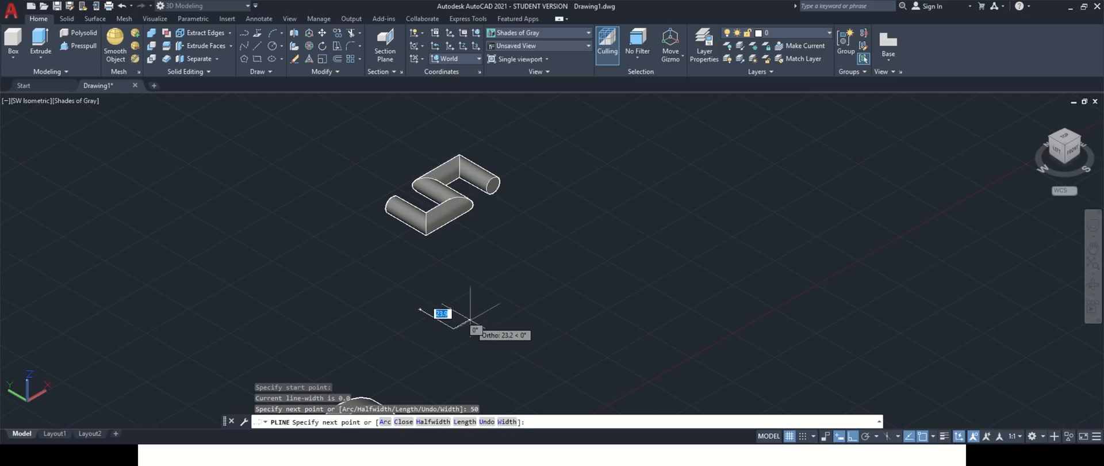
{"action": "type", "text": "50"}
{"action": "key", "text": "Return"}
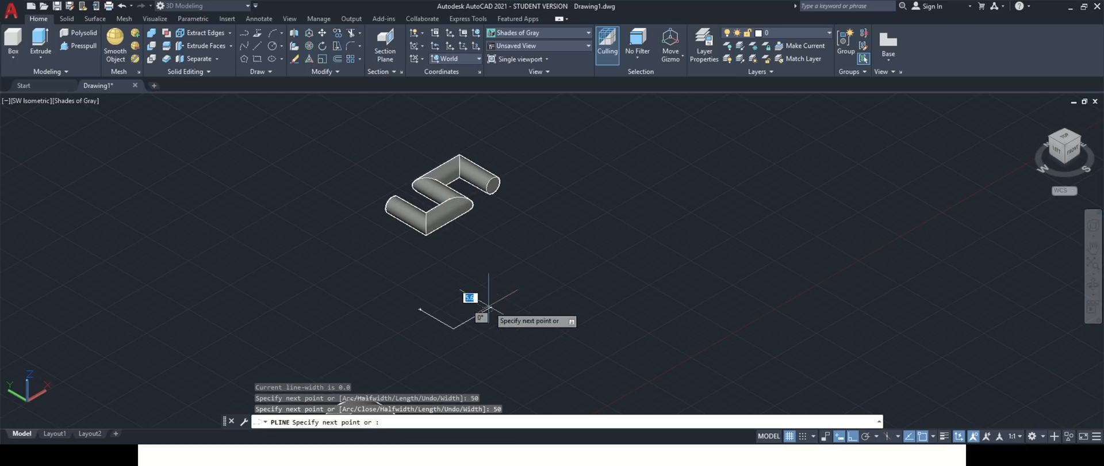
{"action": "type", "text": "50"}
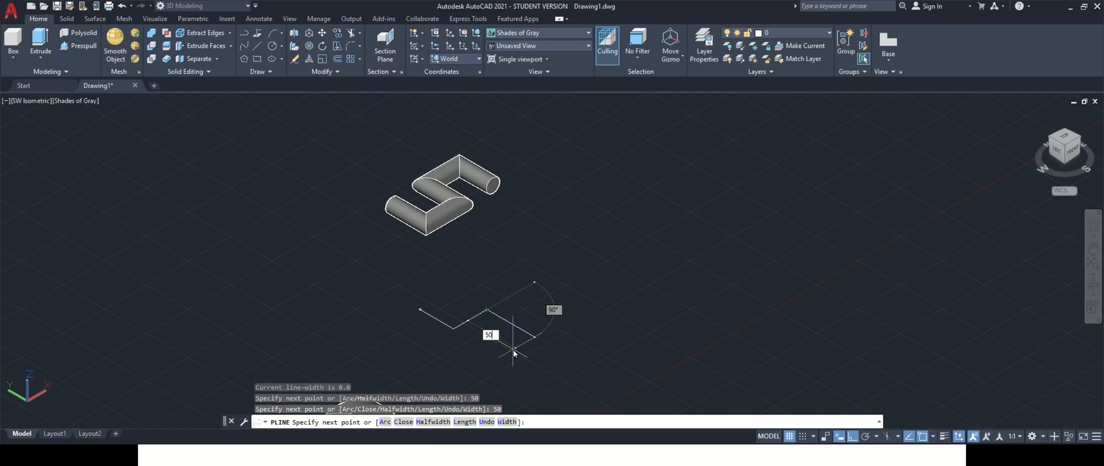
{"action": "key", "text": "Return"}
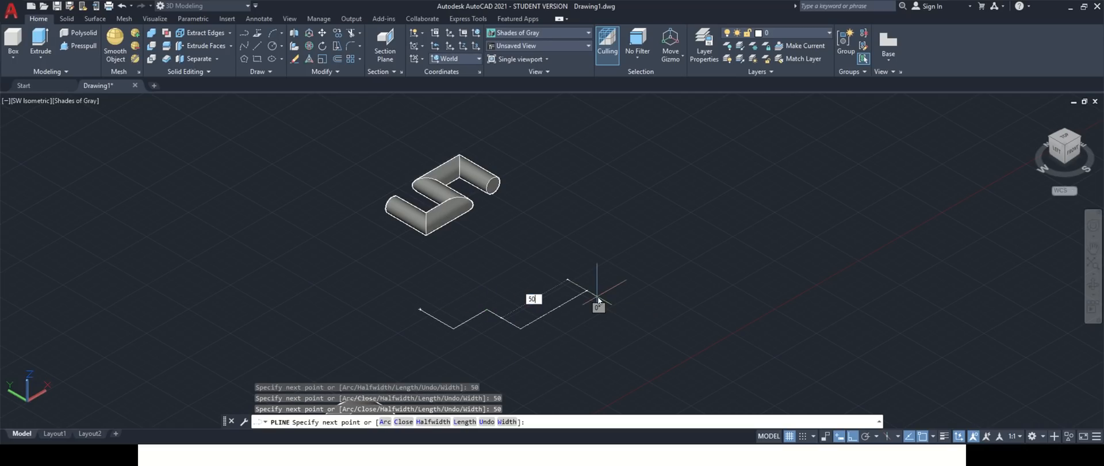
{"action": "type", "text": "50"}
{"action": "key", "text": "Return"}
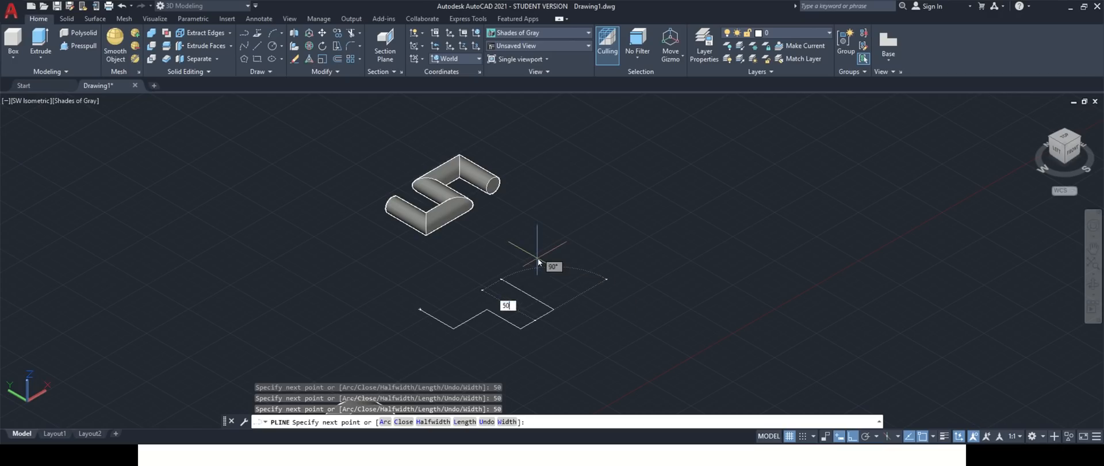
- Finish the open stepped polyline with segments of 50 at 90°, 50 at 0° and 50 at 90°
{"action": "type", "text": "50"}
{"action": "key", "text": "Return"}
{"action": "type", "text": "50"}
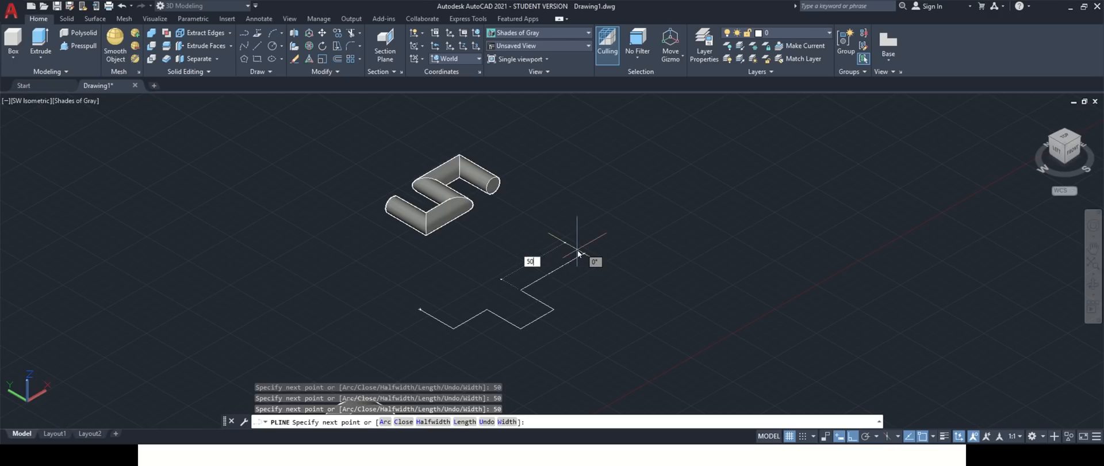
{"action": "key", "text": "Return"}
{"action": "type", "text": "5"}
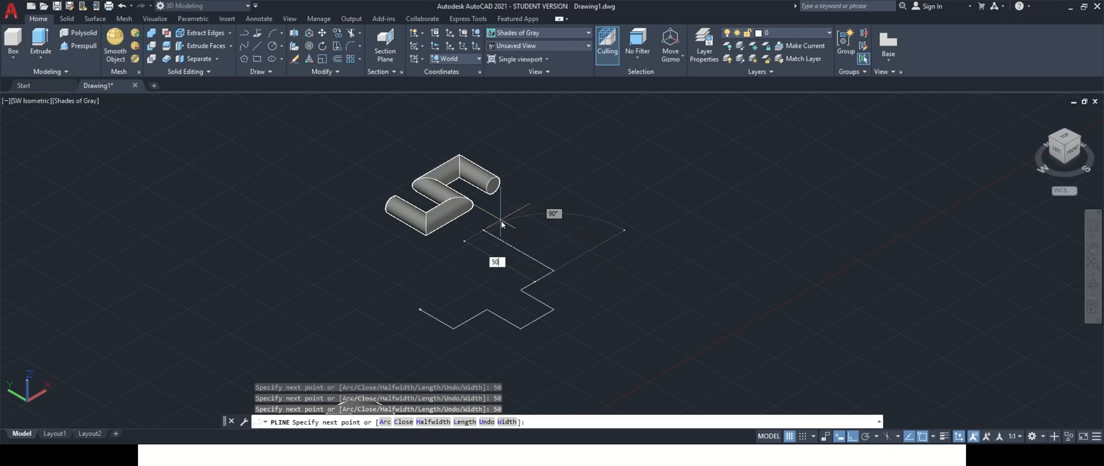
{"action": "type", "text": "0"}
{"action": "key", "text": "Return"}
{"action": "key", "text": "Escape"}
- Draw a small closed square polyline with sides of about 18 around the start point of the stepped polyline
{"action": "scroll", "coordinate": [429, 300], "scroll_direction": "up", "scroll_amount": 2}
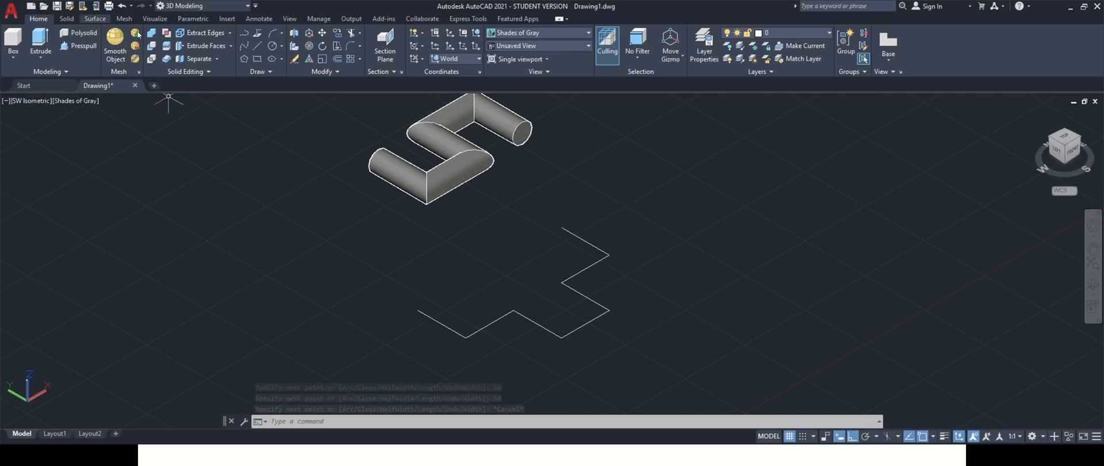
{"action": "left_click", "coordinate": [244, 33]}
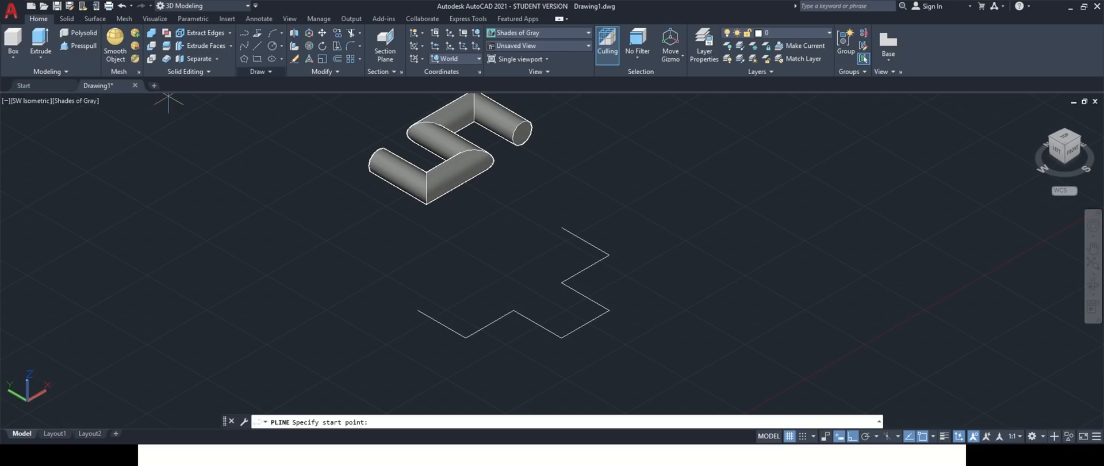
{"action": "left_click", "coordinate": [417, 313]}
{"action": "left_click", "coordinate": [432, 308]}
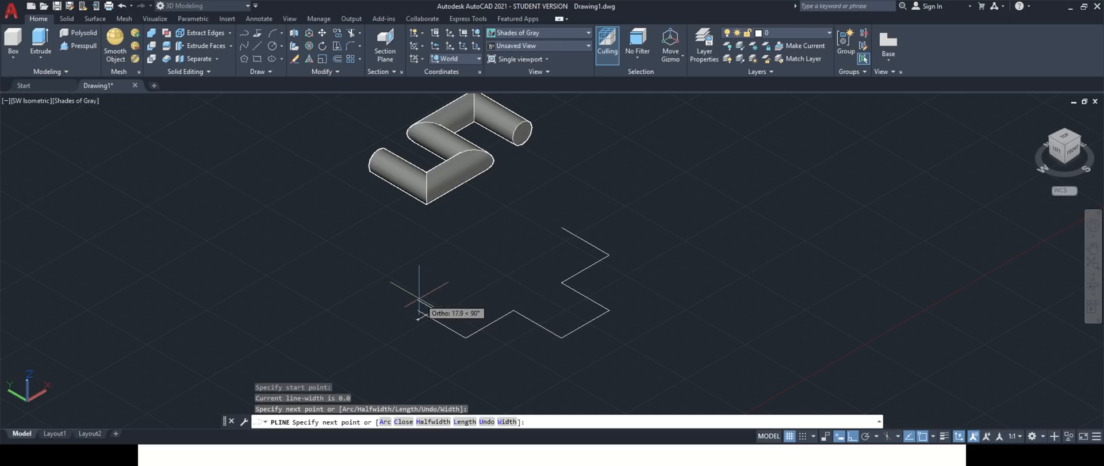
{"action": "left_click", "coordinate": [419, 299]}
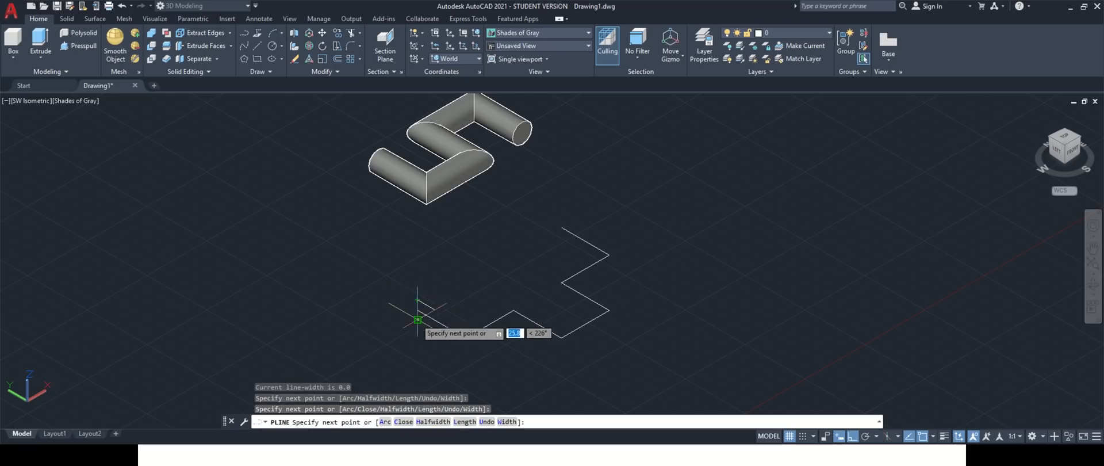
{"action": "left_click", "coordinate": [401, 309]}
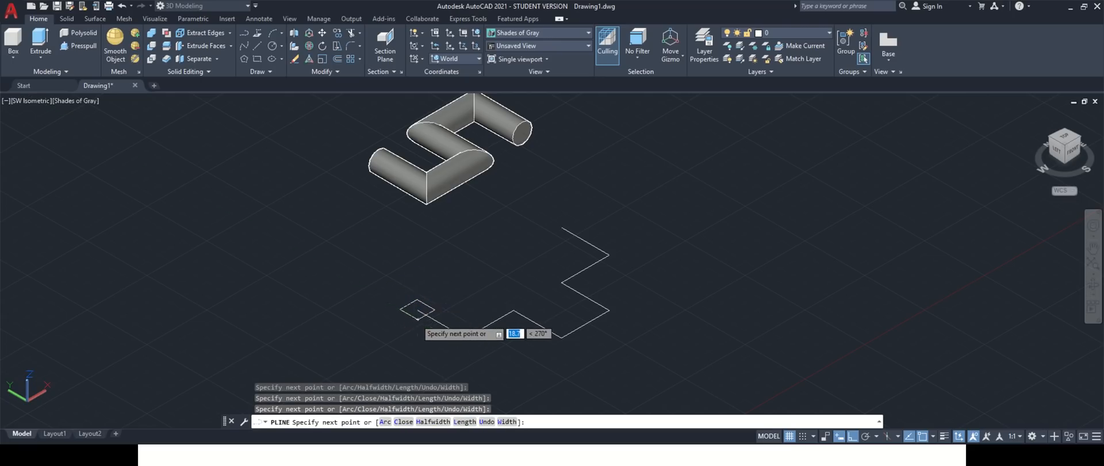
{"action": "left_click", "coordinate": [418, 317]}
{"action": "left_click", "coordinate": [433, 310]}
{"action": "key", "text": "Escape"}
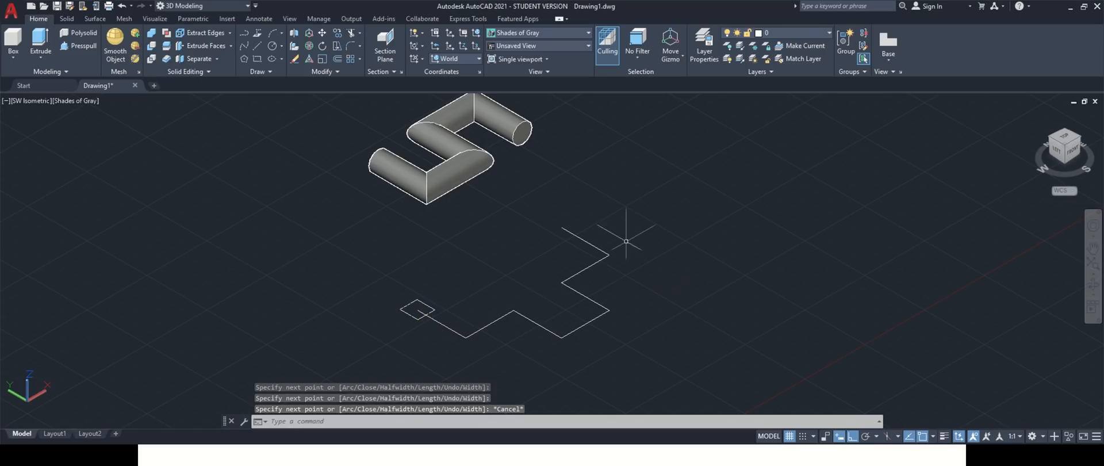
- Sweep the small square along the stepped polyline to create a solid
{"action": "left_click", "coordinate": [66, 19]}
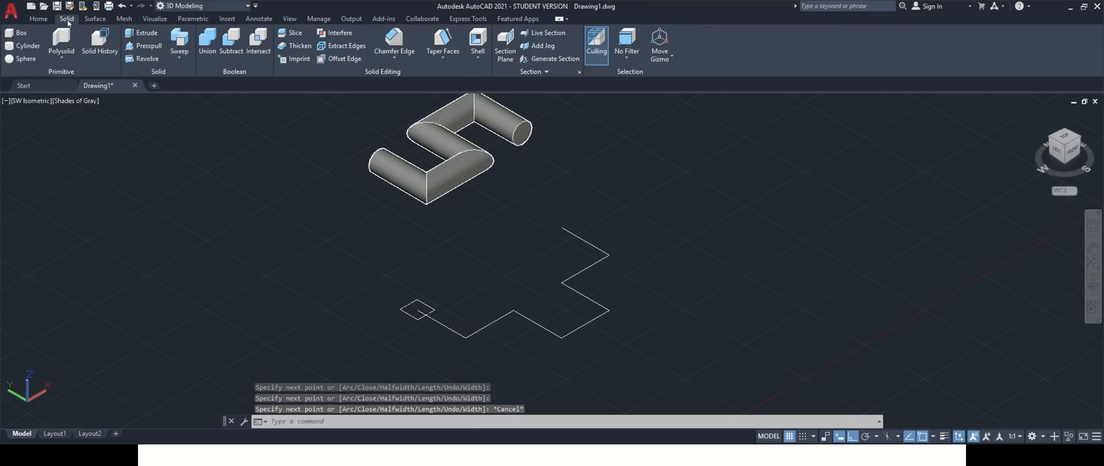
{"action": "left_click", "coordinate": [179, 40]}
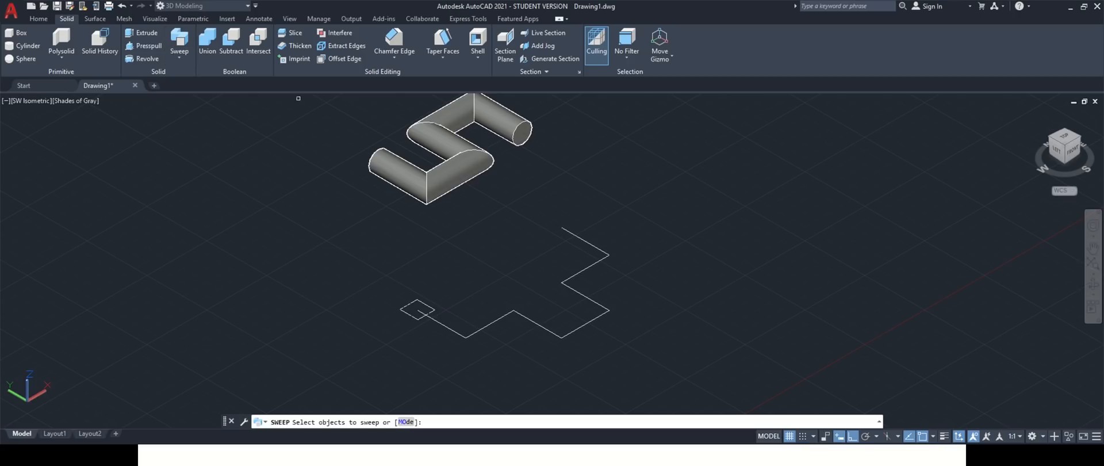
{"action": "left_click", "coordinate": [404, 313]}
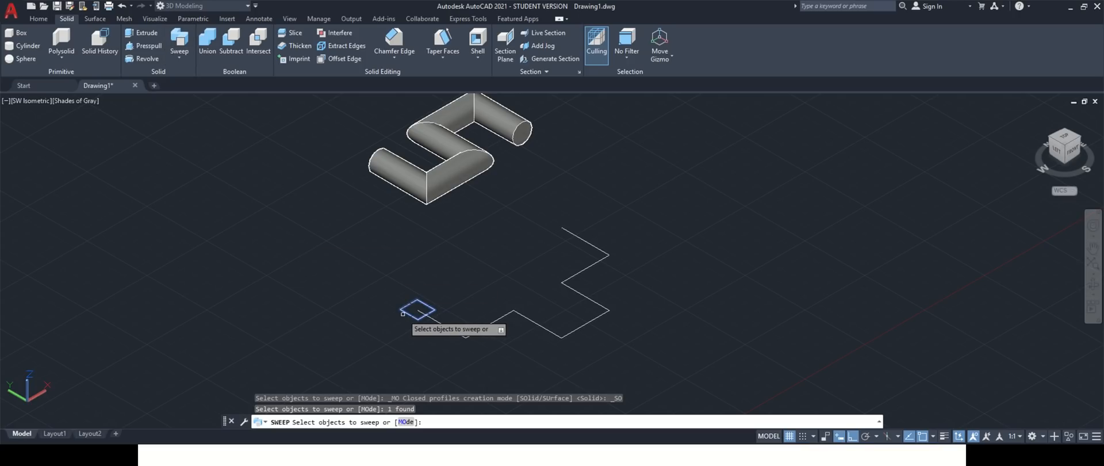
{"action": "key", "text": "Return"}
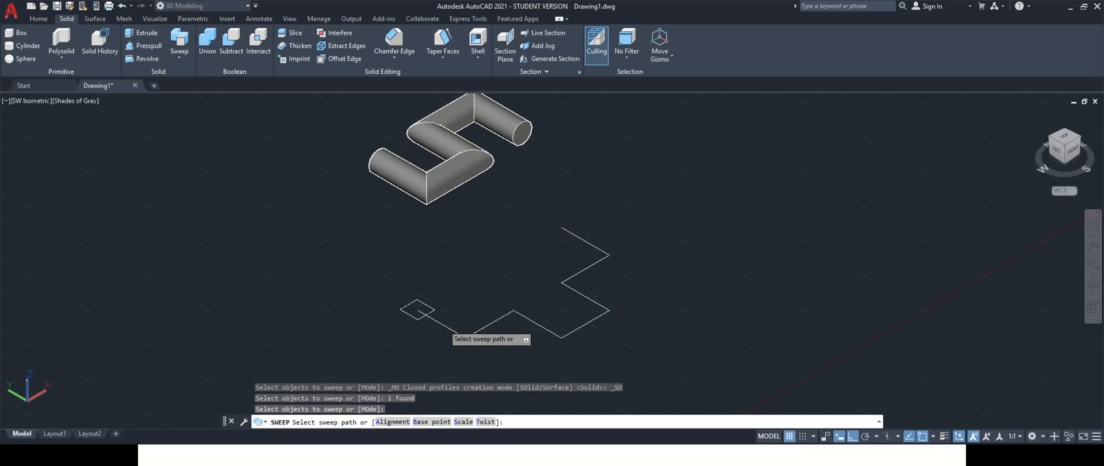
{"action": "left_click", "coordinate": [441, 323]}
{"action": "key", "text": "Return"}
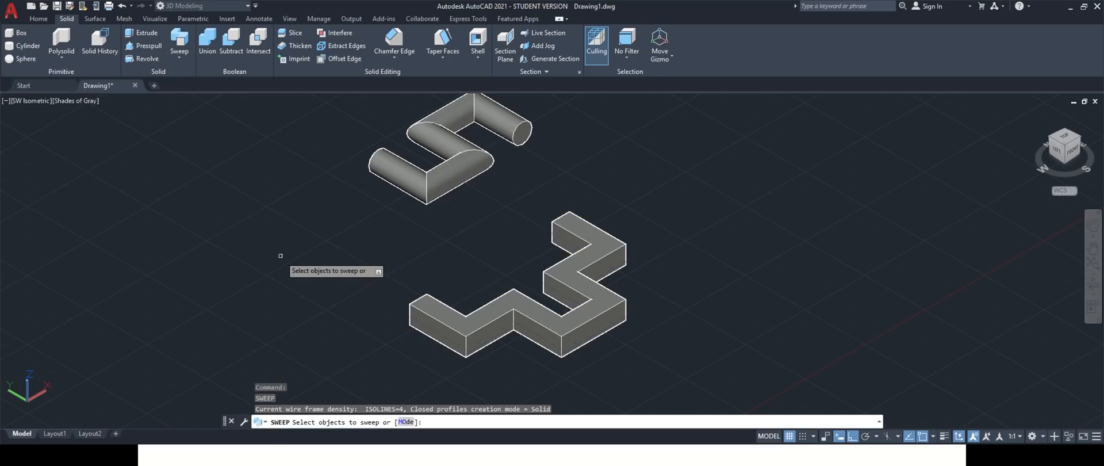
{"action": "key", "text": "Escape"}
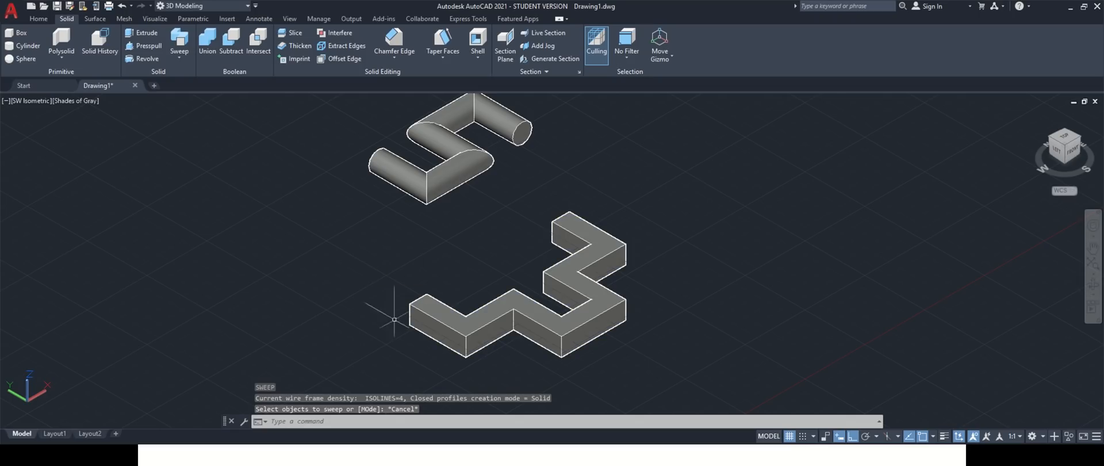
{"action": "scroll", "coordinate": [545, 239], "scroll_direction": "down", "scroll_amount": 5}
{"action": "scroll", "coordinate": [494, 324], "scroll_direction": "up", "scroll_amount": 4}
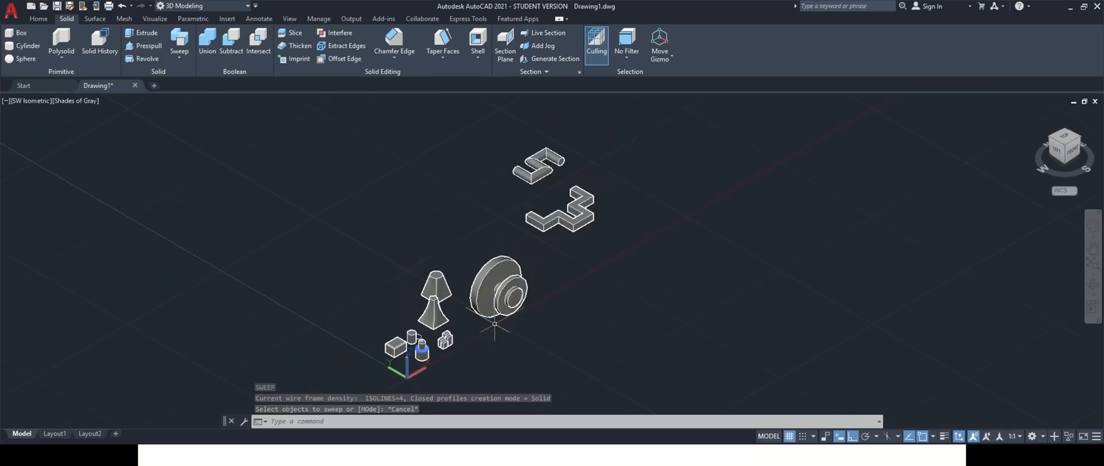
{"action": "left_click", "coordinate": [486, 295]}
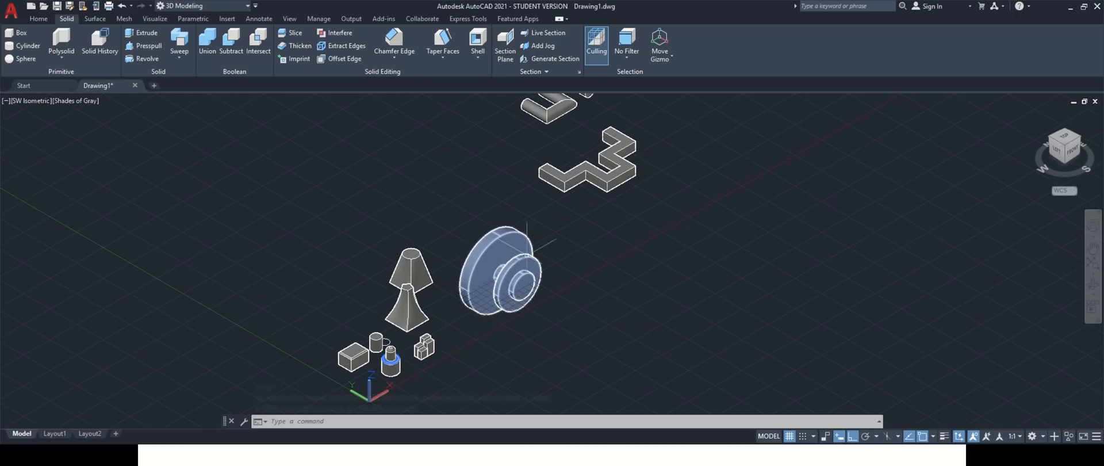
{"action": "scroll", "coordinate": [492, 276], "scroll_direction": "down", "scroll_amount": 2}
{"action": "key", "text": "Escape"}
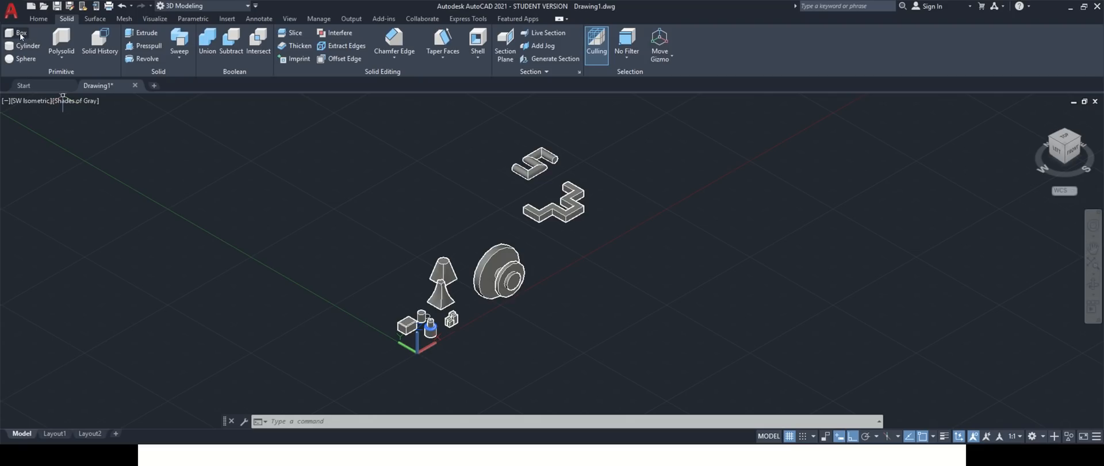
- Create a narrow rectangular box about 45.5 units high in the empty area beyond the lofted solids
{"action": "left_click", "coordinate": [335, 261]}
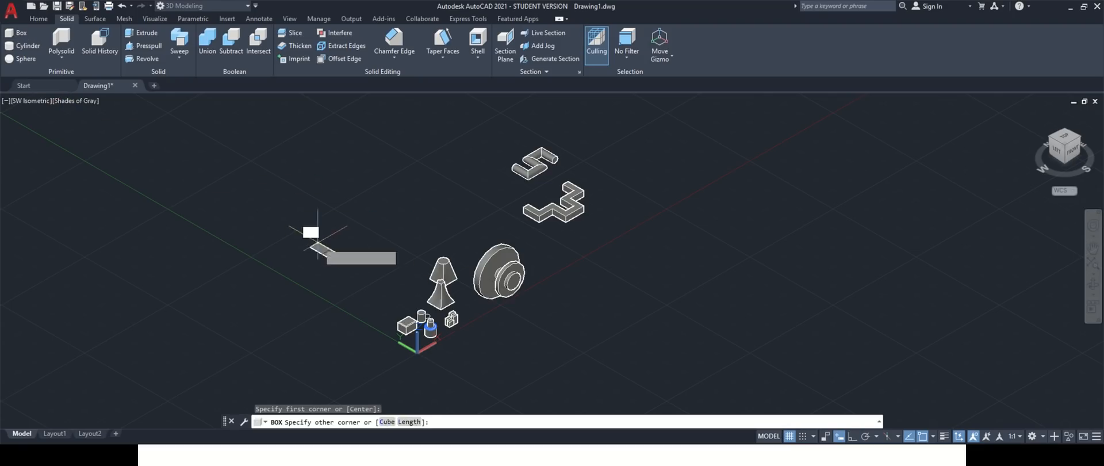
{"action": "left_click", "coordinate": [318, 242]}
{"action": "left_click", "coordinate": [315, 220]}
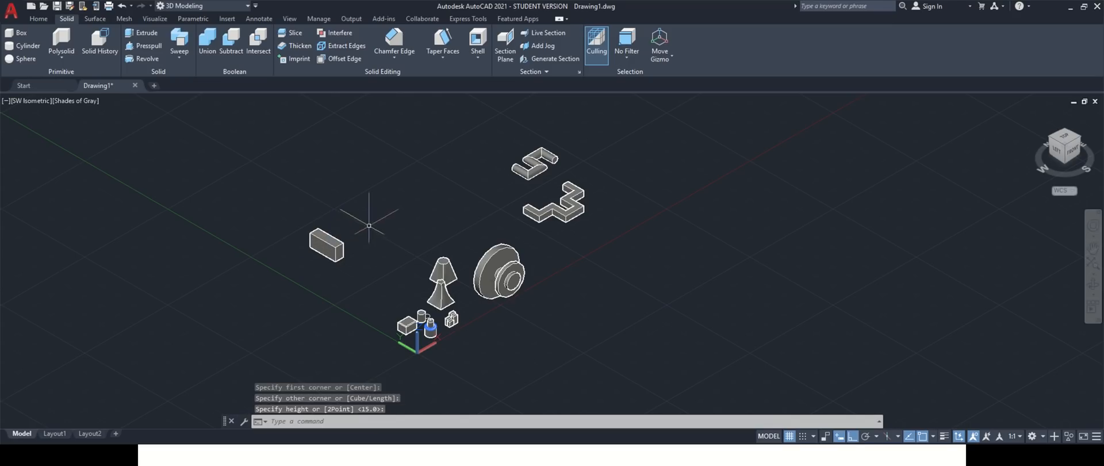
{"action": "key", "text": "Escape"}
- Create a cylinder beside the new box with a base radius of about 35 and a height of about 97
{"action": "scroll", "coordinate": [361, 240], "scroll_direction": "down", "scroll_amount": 3}
{"action": "scroll", "coordinate": [363, 227], "scroll_direction": "up", "scroll_amount": 5}
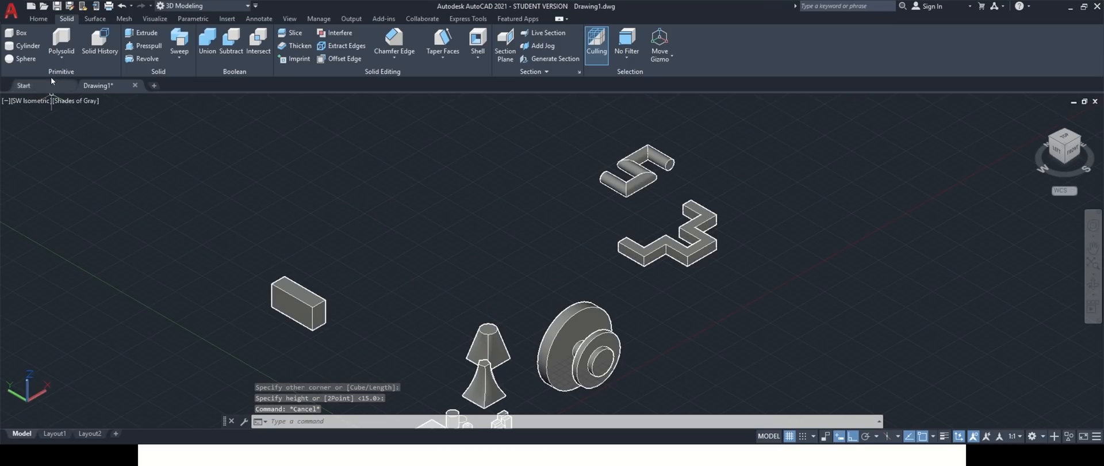
{"action": "left_click", "coordinate": [23, 46]}
{"action": "left_click", "coordinate": [370, 274]}
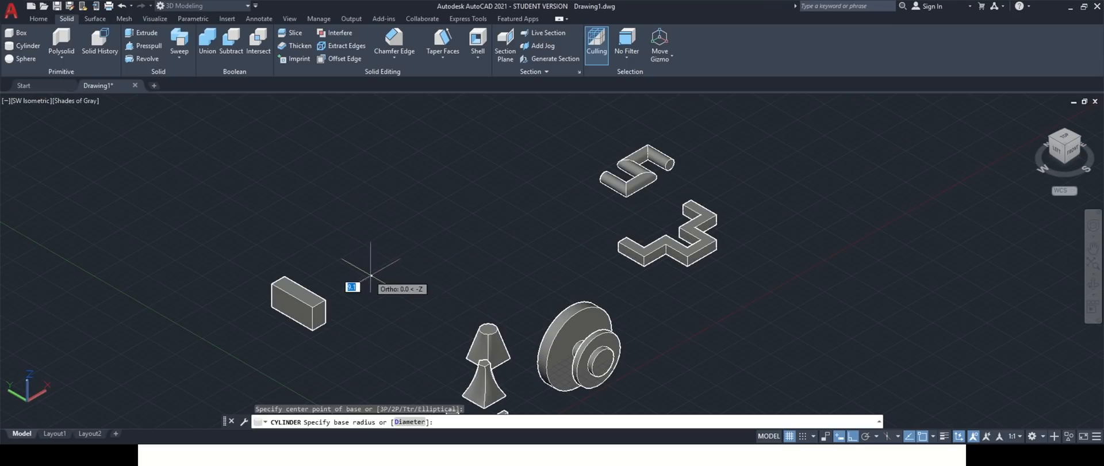
{"action": "left_click", "coordinate": [356, 261]}
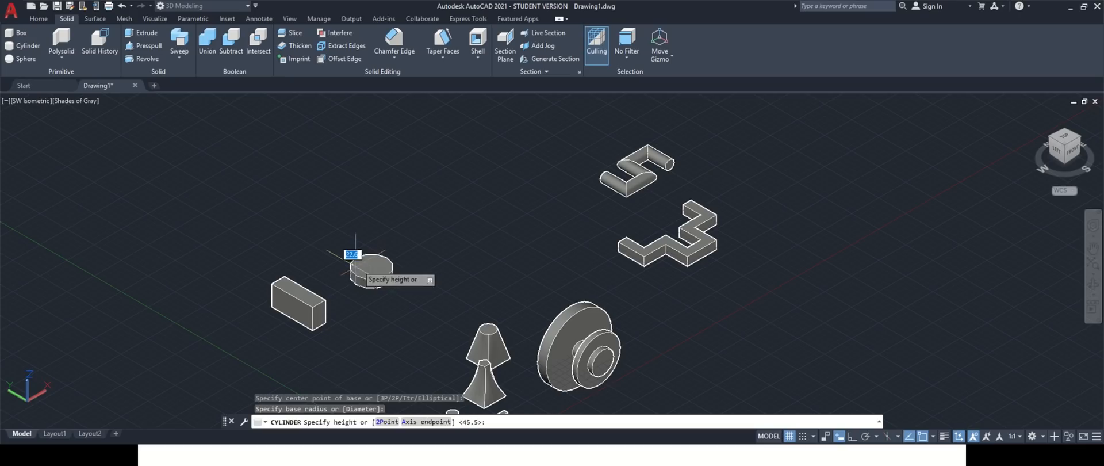
{"action": "left_click", "coordinate": [371, 226]}
{"action": "key", "text": "Escape"}
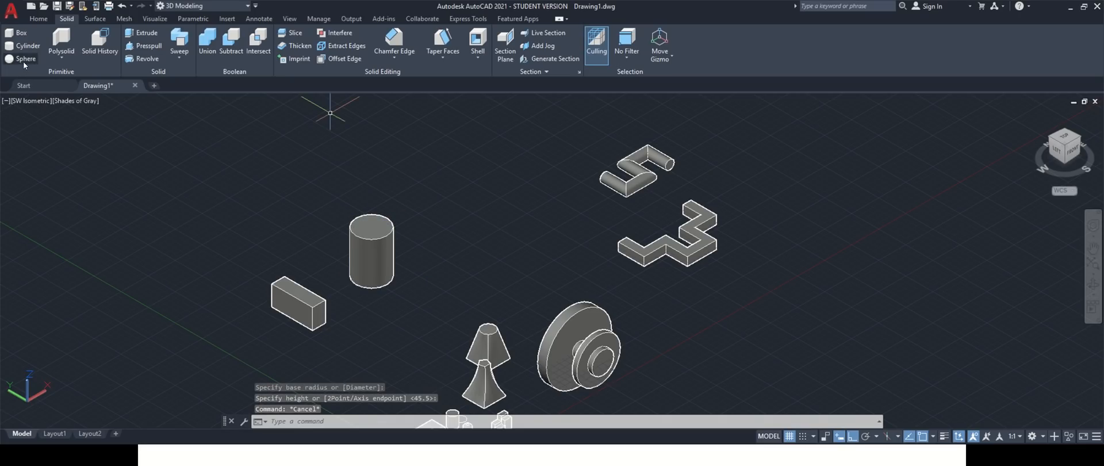
- Create a cone between the cylinder and the swept solids with a base radius of about 53 and a height of about 107
{"action": "left_click", "coordinate": [62, 60]}
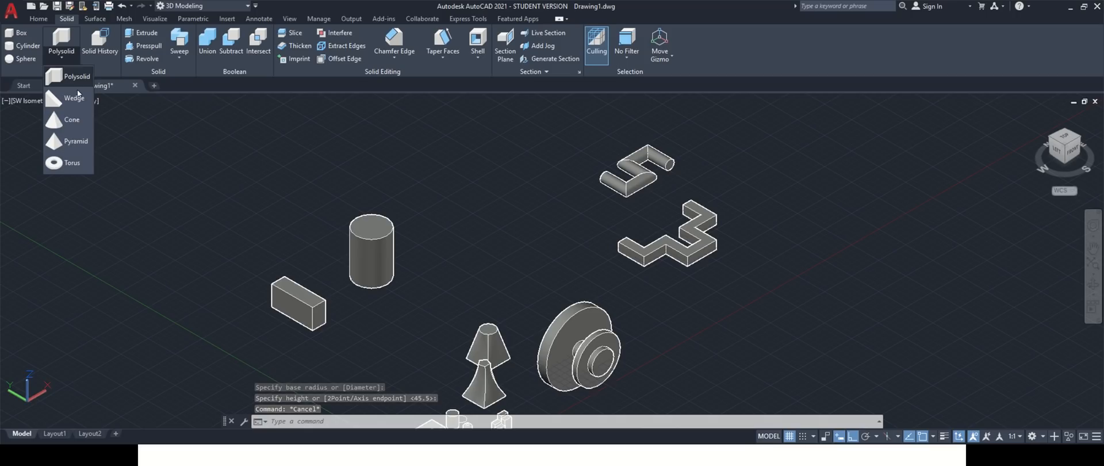
{"action": "left_click", "coordinate": [78, 119]}
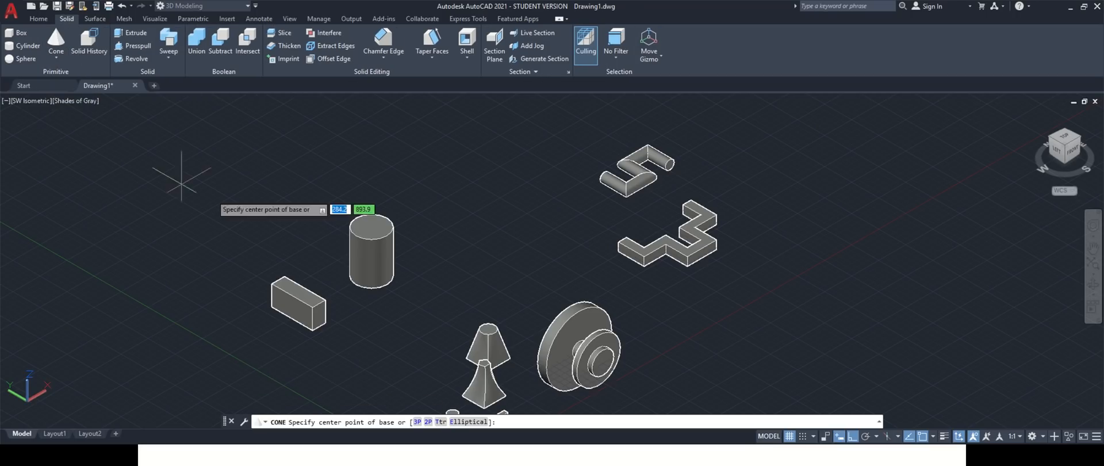
{"action": "left_click", "coordinate": [477, 282]}
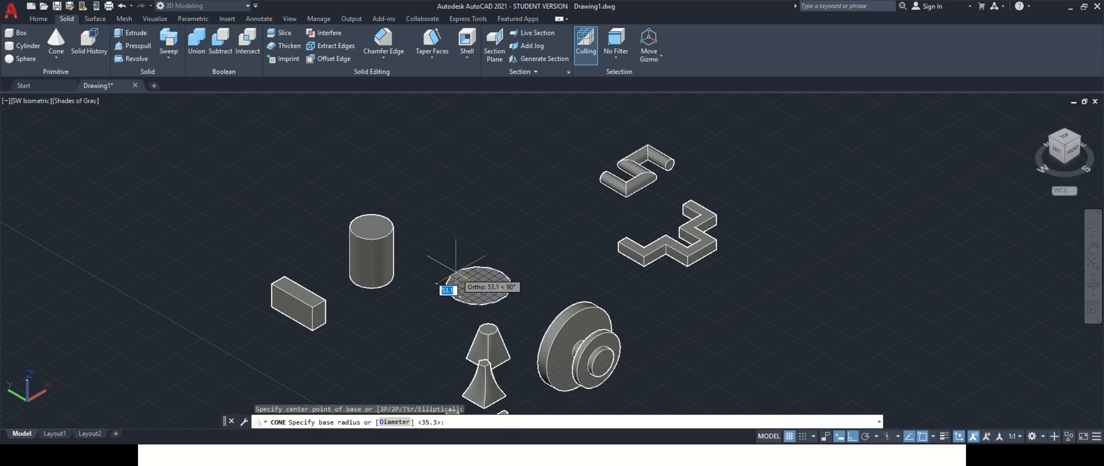
{"action": "left_click", "coordinate": [446, 286]}
{"action": "left_click", "coordinate": [483, 232]}
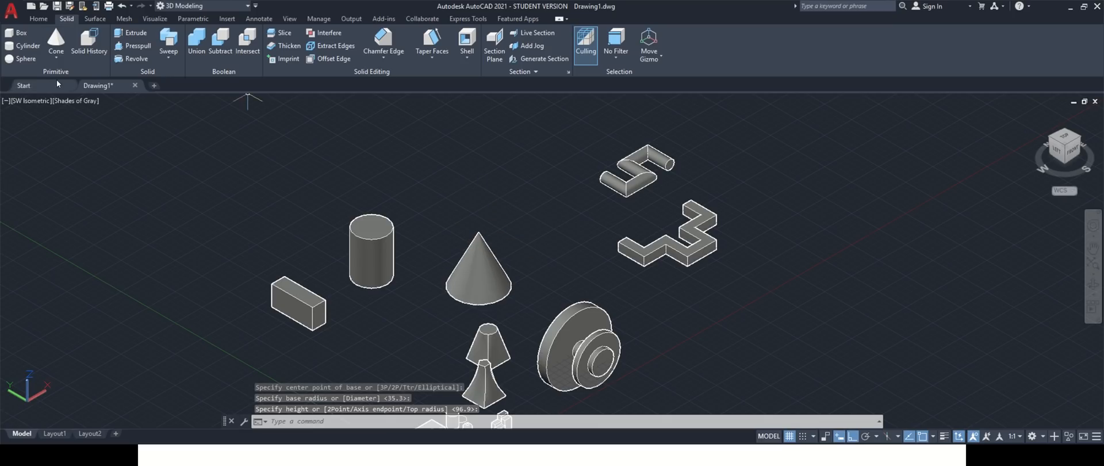
- Create a four-sided pyramid in front of the cylinder with a base radius of about 53
{"action": "left_click", "coordinate": [56, 60]}
{"action": "left_click", "coordinate": [84, 147]}
{"action": "left_click", "coordinate": [394, 351]}
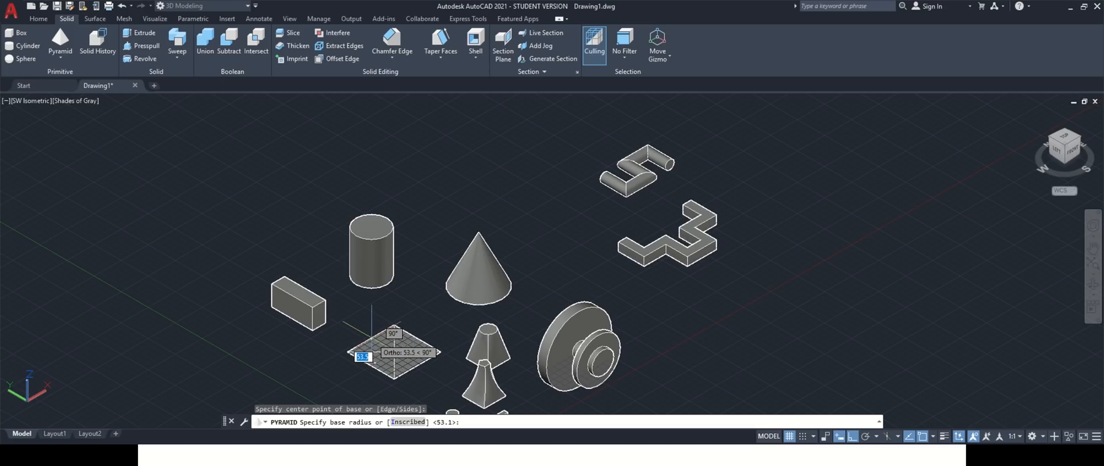
{"action": "left_click", "coordinate": [374, 352]}
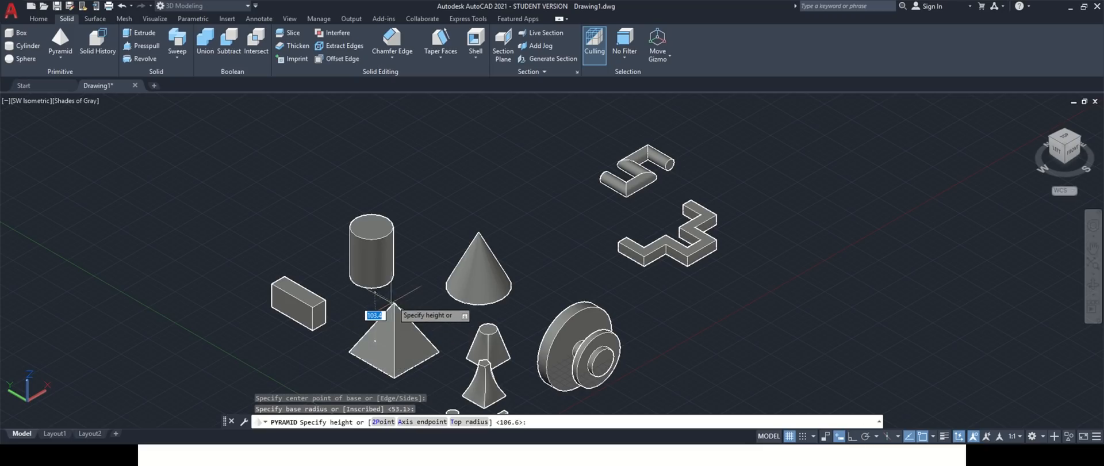
{"action": "left_click", "coordinate": [388, 308]}
{"action": "key", "text": "Escape"}
{"action": "scroll", "coordinate": [379, 301], "scroll_direction": "down", "scroll_amount": 4}
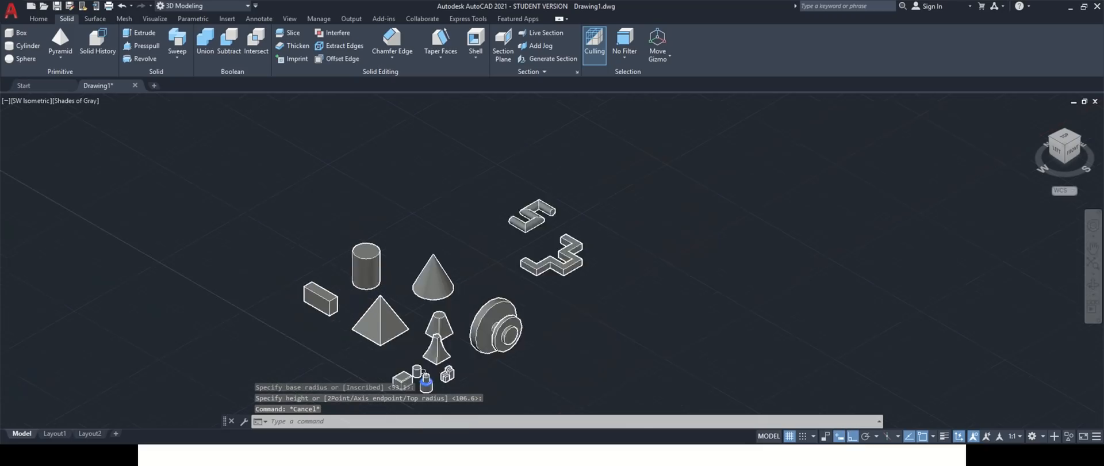
{"action": "scroll", "coordinate": [390, 349], "scroll_direction": "up", "scroll_amount": 2}
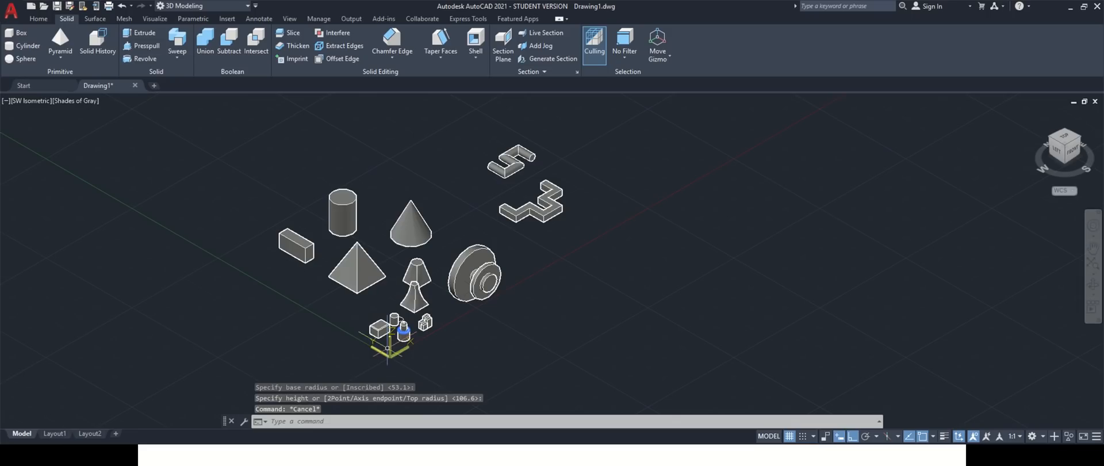